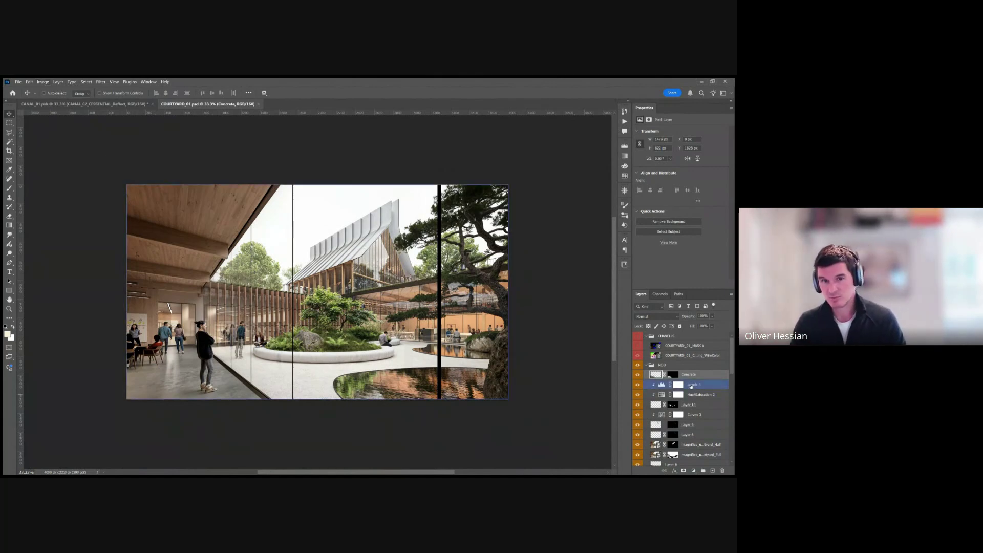
Look through the layer stack of COURTYARD_01.psd, from the top groups down to the RENDER, BACKGROUND and LIGHTS groups
scroll(731, 379, down, 5)
drag(733, 379, 727, 446)
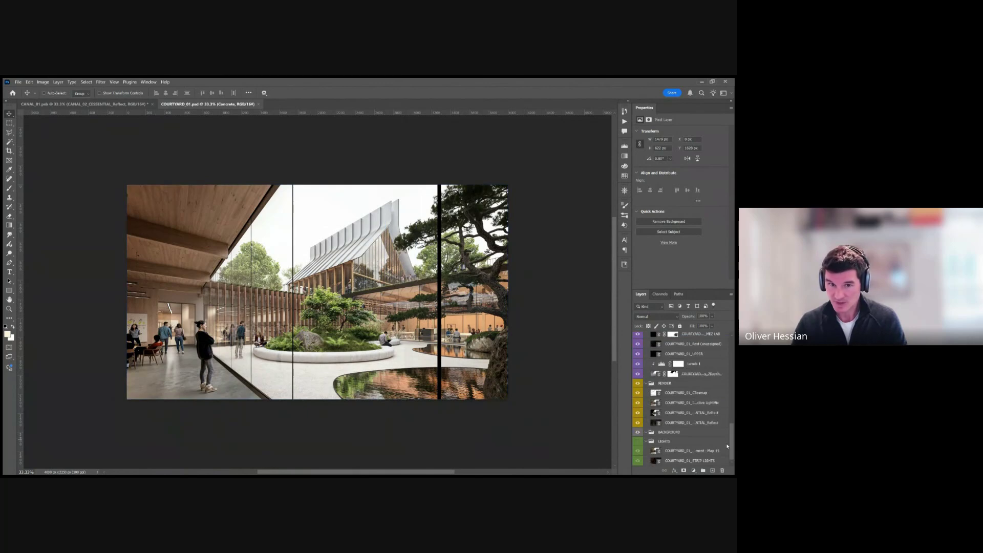
click(709, 460)
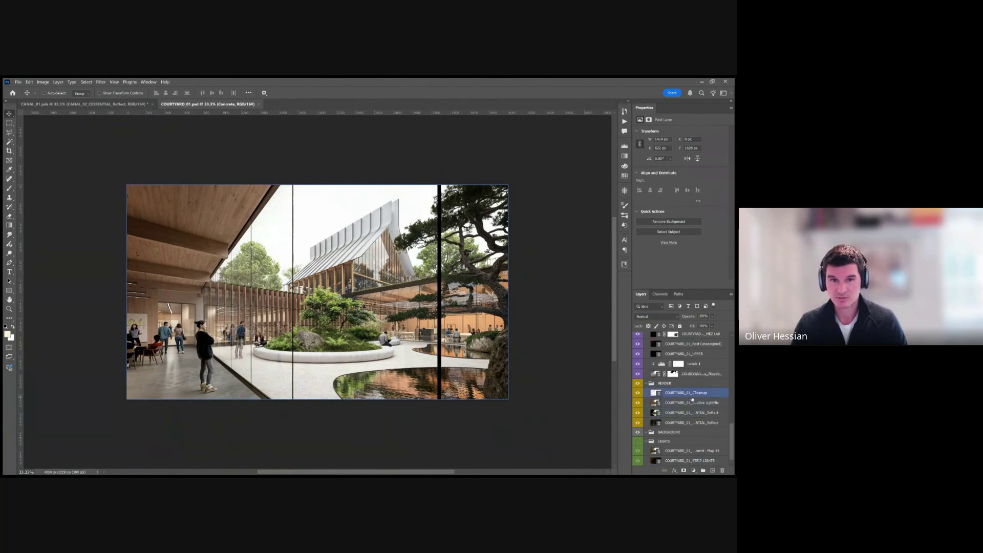
click(667, 403)
click(666, 412)
click(667, 431)
click(667, 422)
click(667, 403)
scroll(663, 399, up, 2)
click(661, 387)
scroll(659, 397, up, 5)
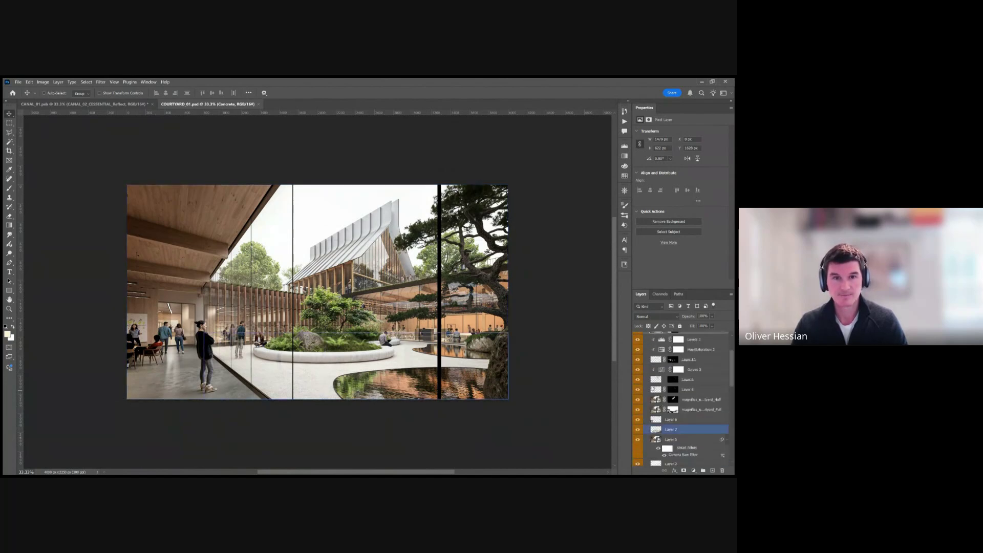
Hide the MOD, PEOPLE and ADJUST groups and collapse their contents
click(645, 364)
click(642, 366)
click(638, 365)
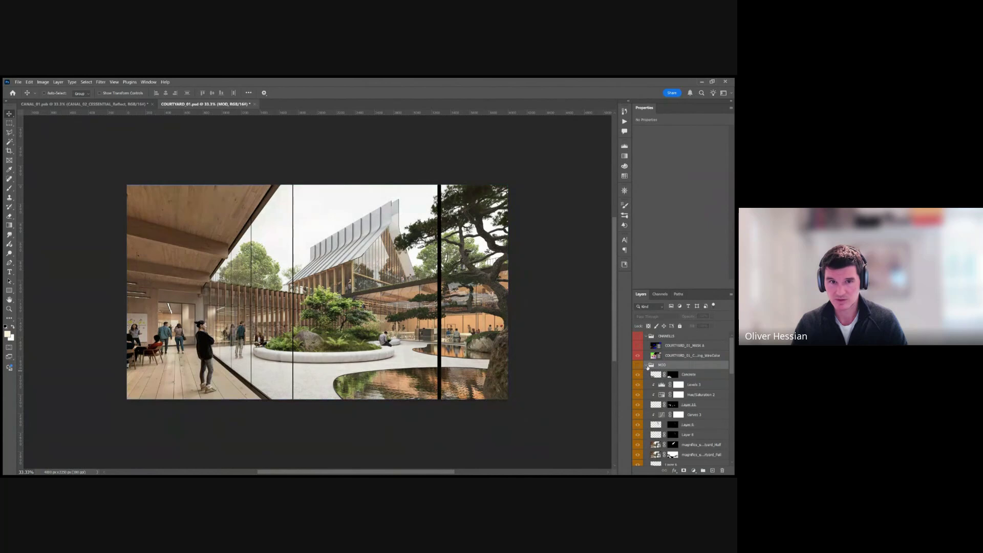
click(646, 365)
click(642, 375)
click(637, 374)
click(638, 383)
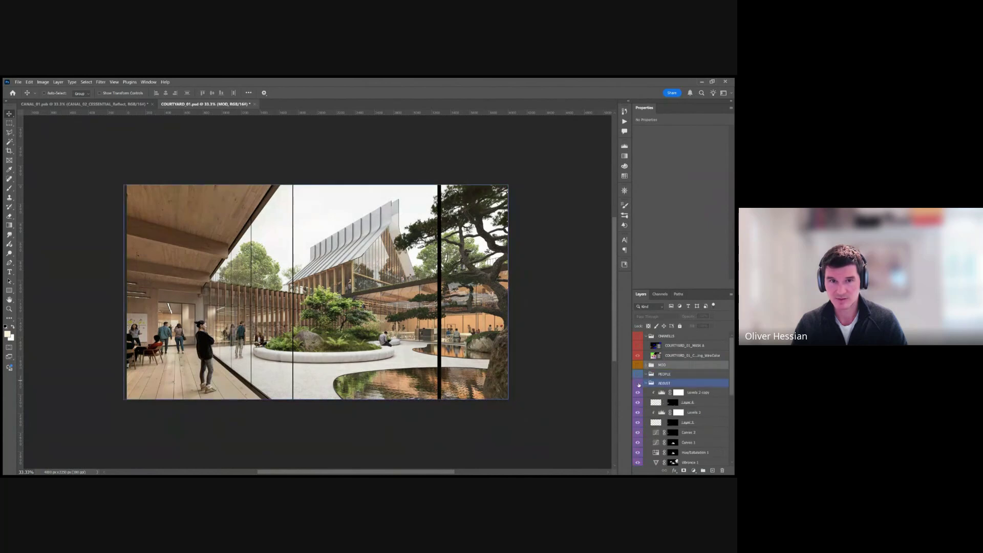
click(642, 383)
click(646, 382)
scroll(647, 385, down, 1)
Hide the Cleanup layer in the RENDER group and check the render passes below by toggling their visibility, leaving the LightMix layer shown
click(641, 384)
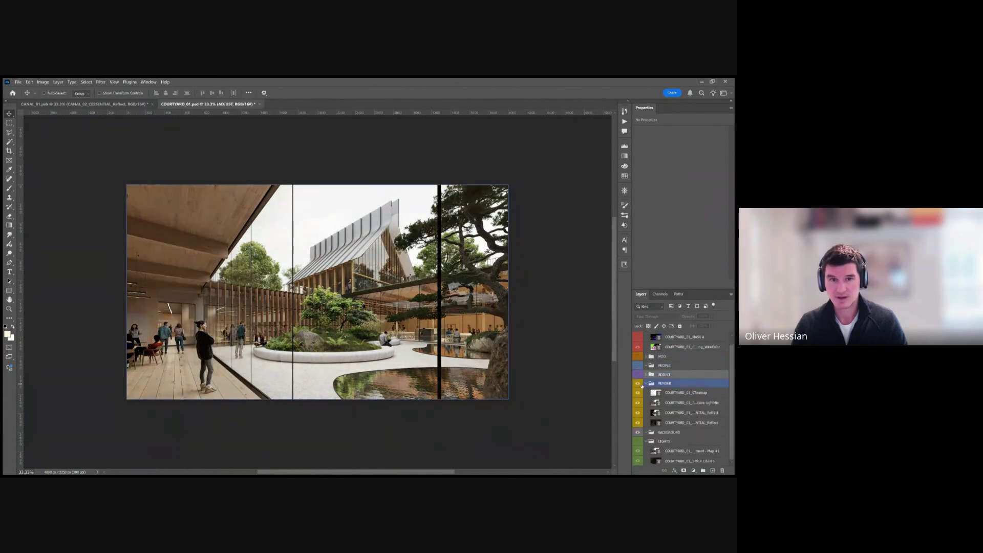
click(647, 392)
click(637, 392)
drag(638, 403, 637, 413)
click(648, 423)
click(637, 413)
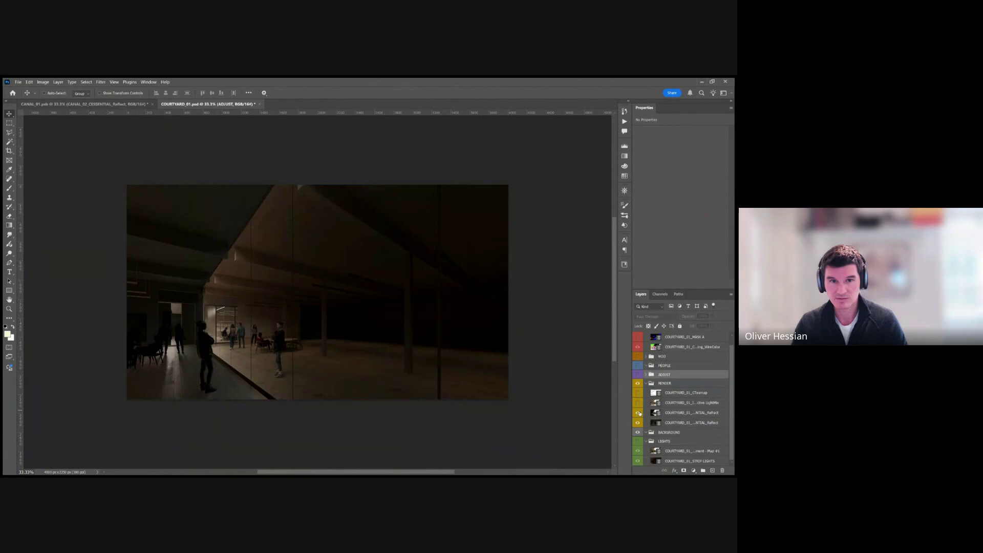
click(637, 403)
click(648, 402)
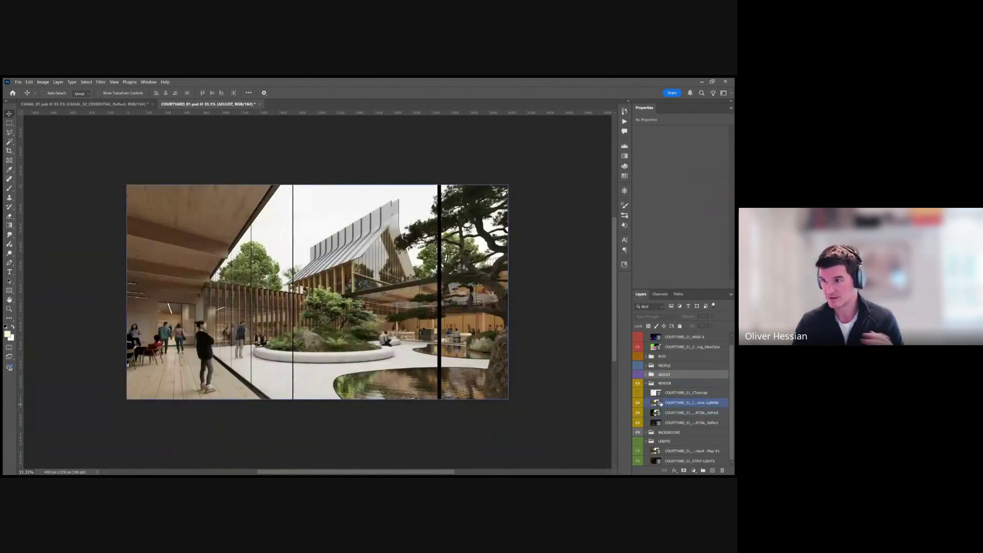
Add a Curves adjustment above the Interactive LightMix layer and shape an S-curve with darker shadows and brighter highlights
click(686, 422)
click(686, 413)
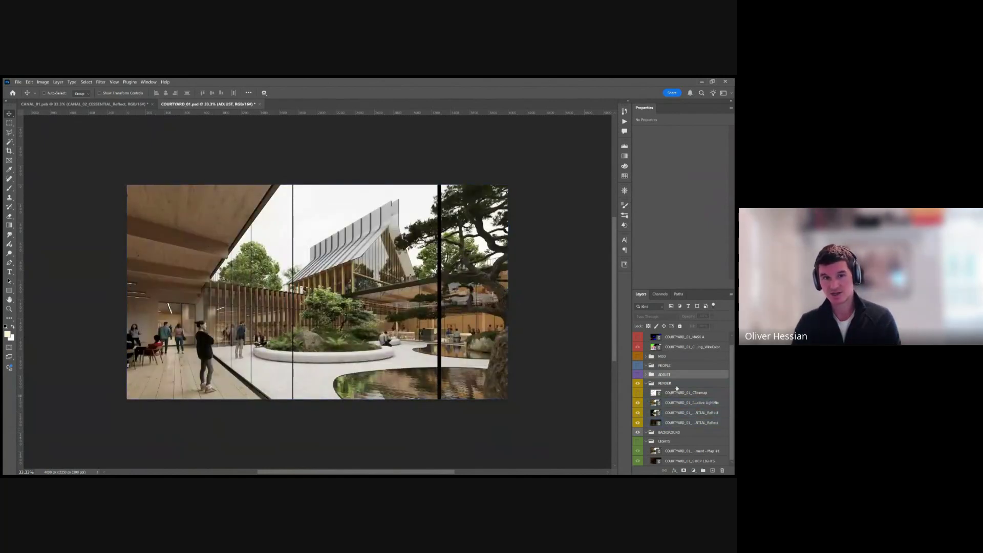
click(689, 403)
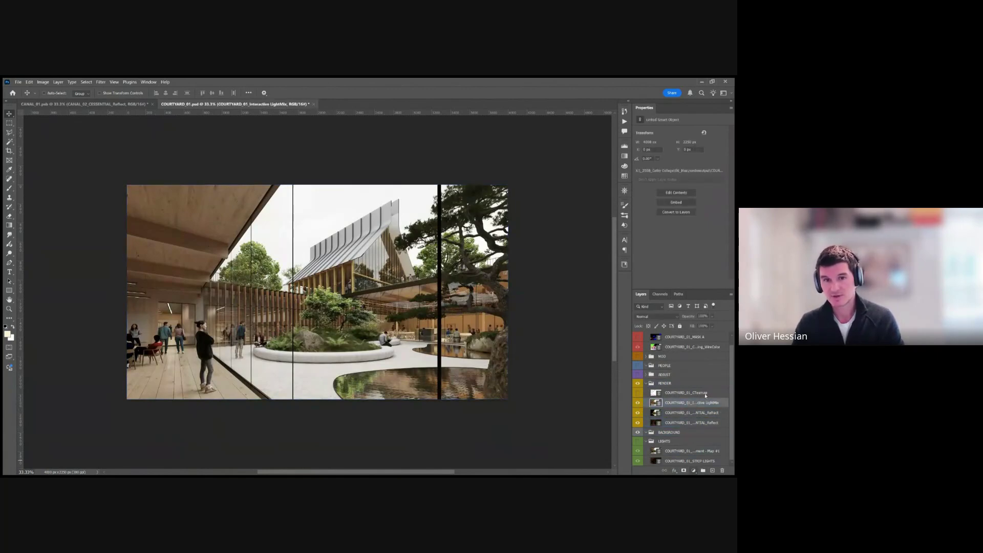
key(ctrl+m)
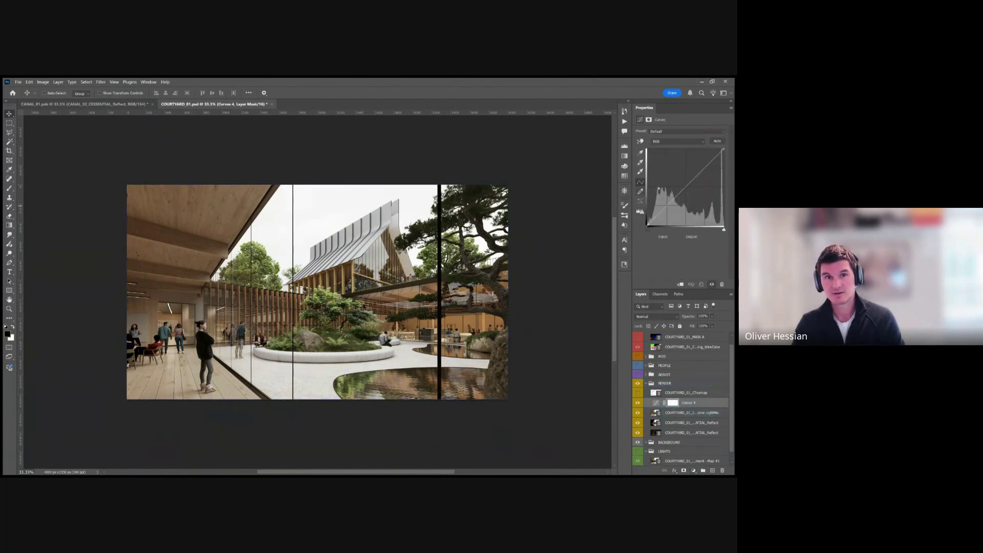
drag(668, 209, 669, 212)
drag(700, 172, 700, 164)
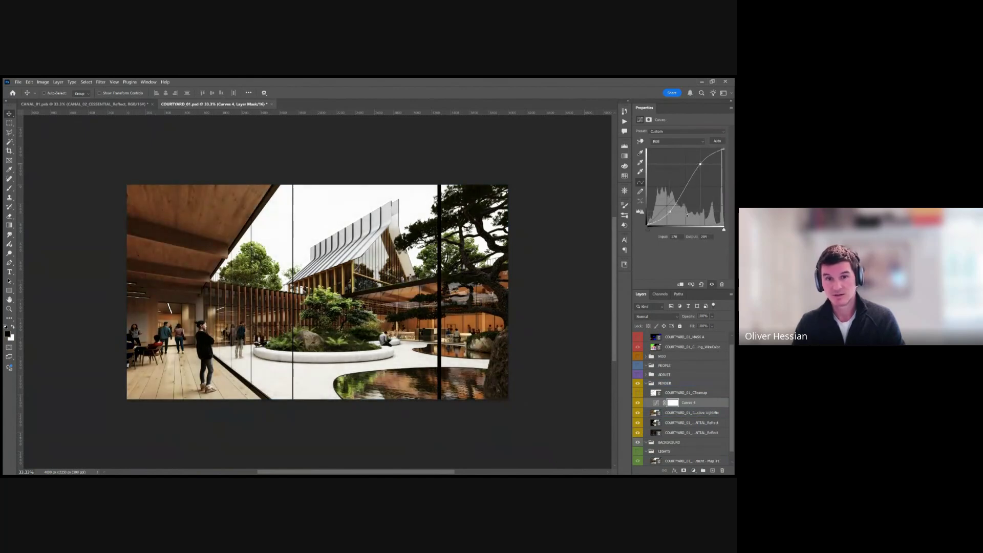
Compare the render with and without the Curves adjustment and review the curve's shadow and highlight points
click(637, 402)
click(637, 403)
click(637, 402)
click(638, 403)
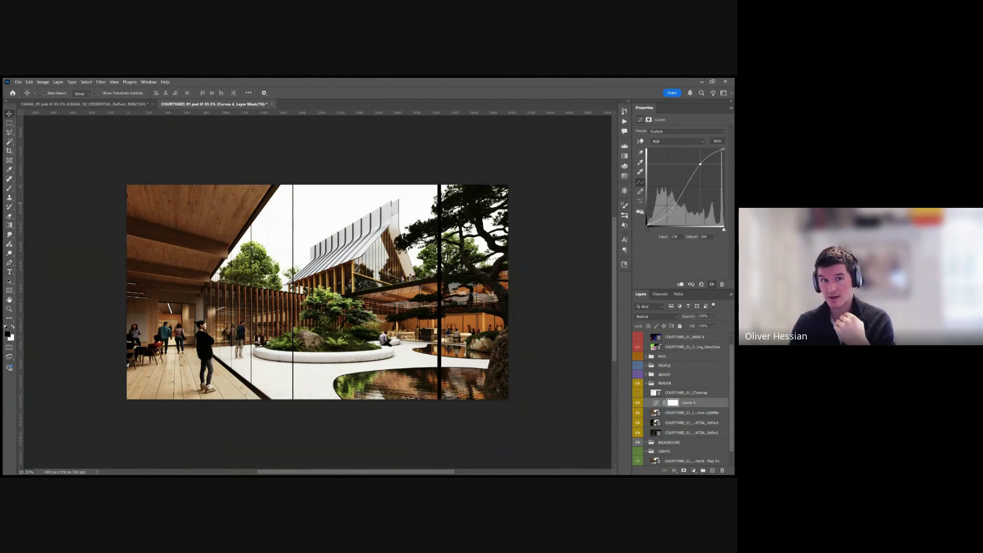
click(668, 210)
click(700, 163)
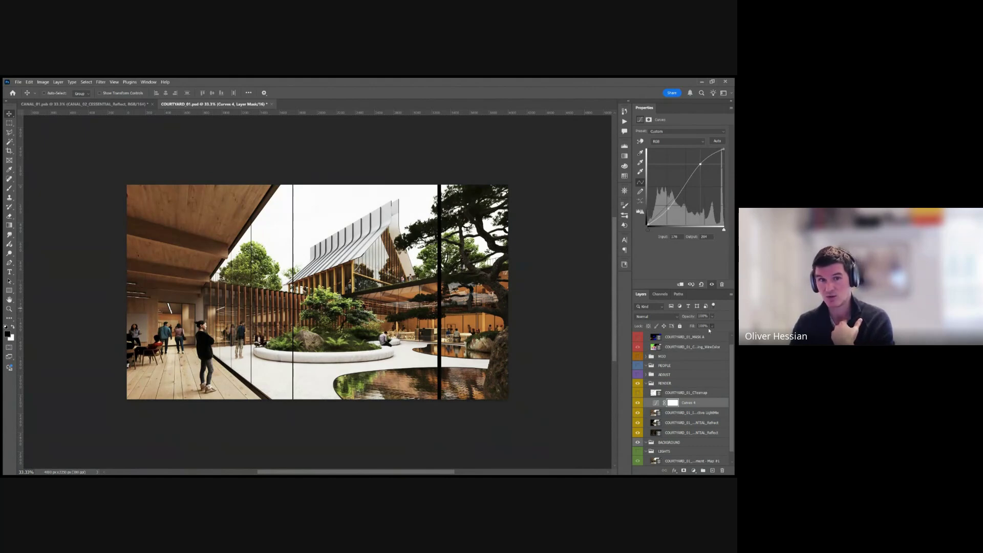
drag(699, 338, 734, 336)
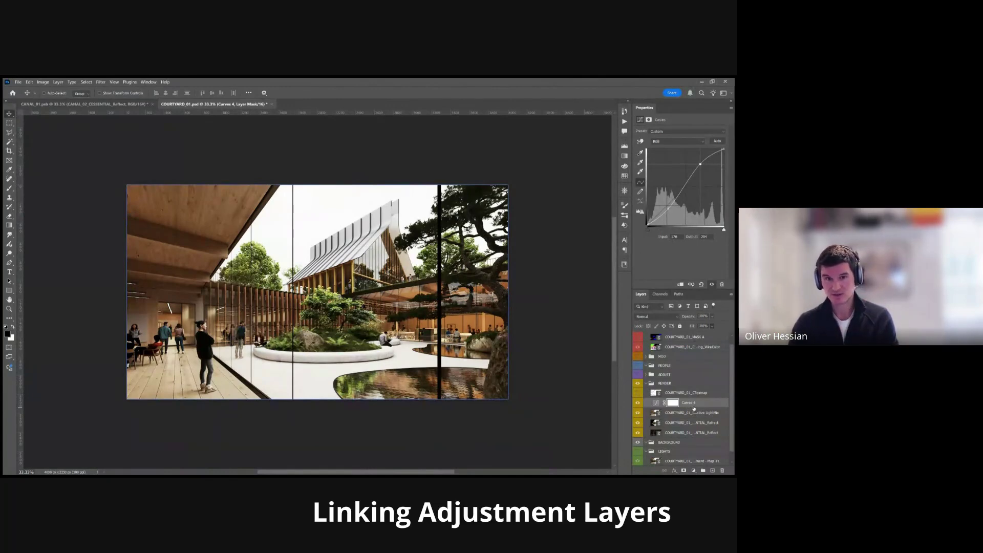
Clip the Curves adjustment to the Interactive LightMix layer directly below it
click(692, 411)
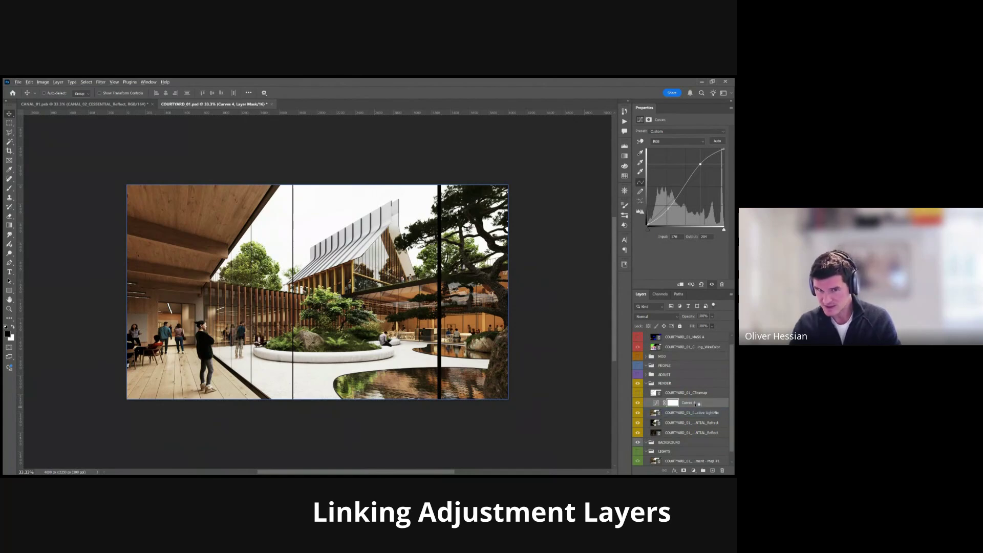
click(696, 406)
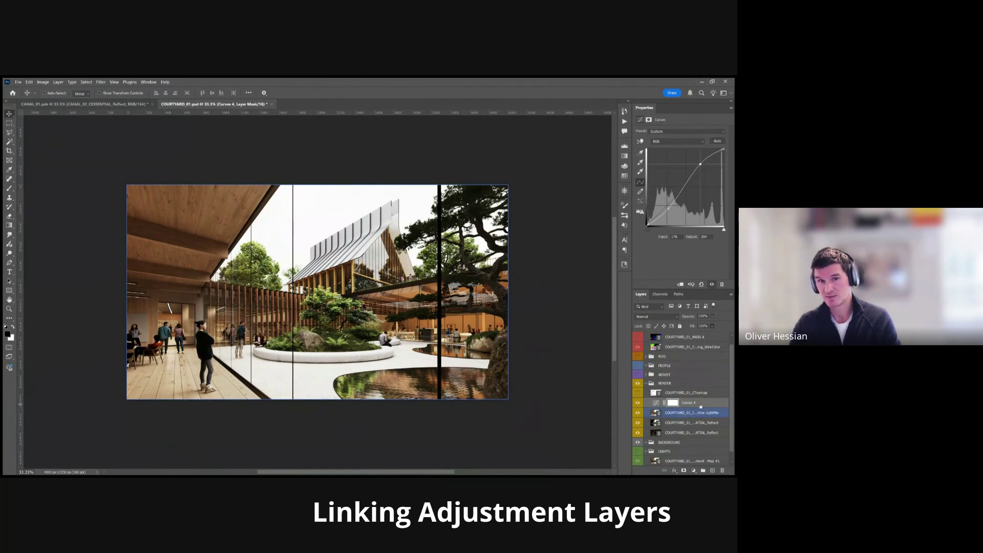
alt+click(701, 407)
click(698, 413)
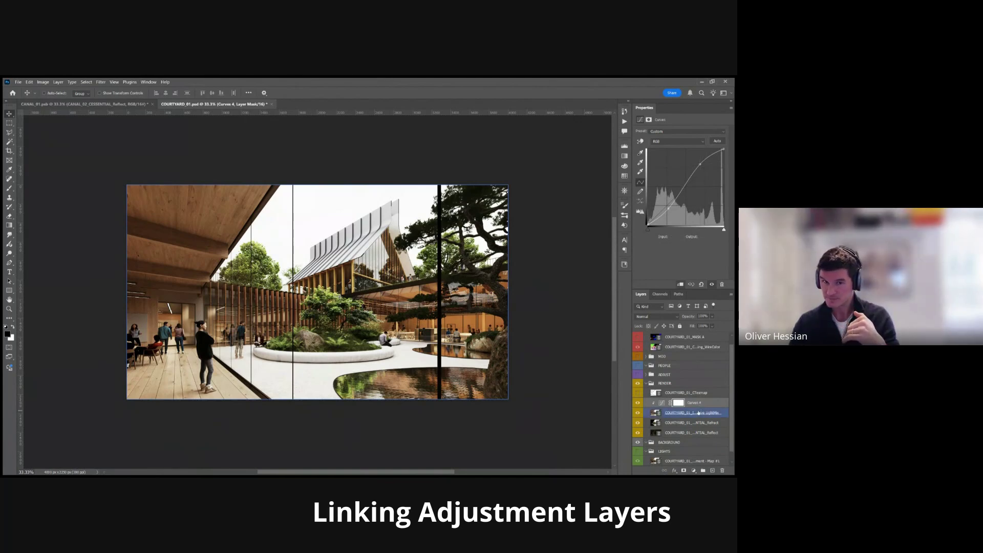
click(701, 408)
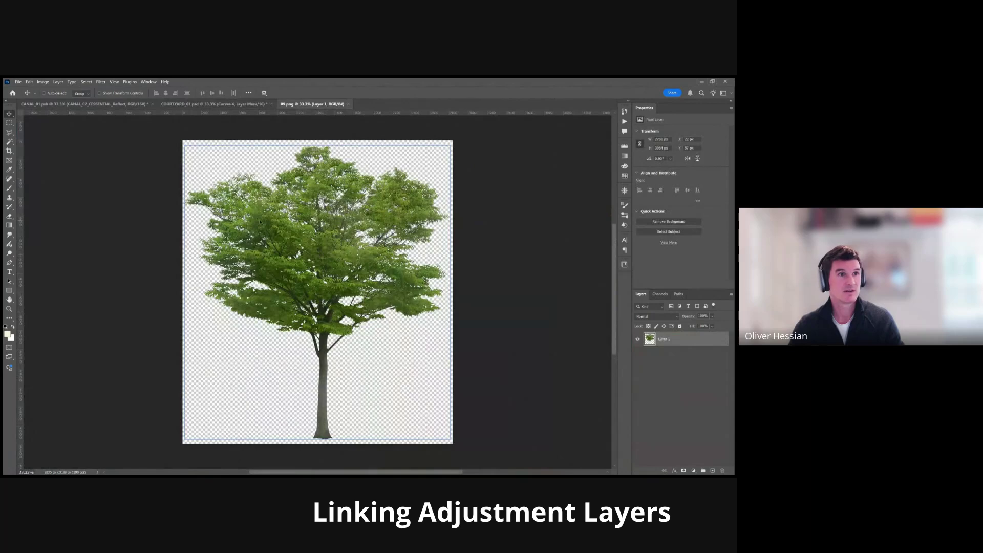
Bring the cut-out tree into the courtyard image, scale it to about half size and stand it over the central planter
drag(202, 124, 315, 311)
drag(368, 234, 417, 261)
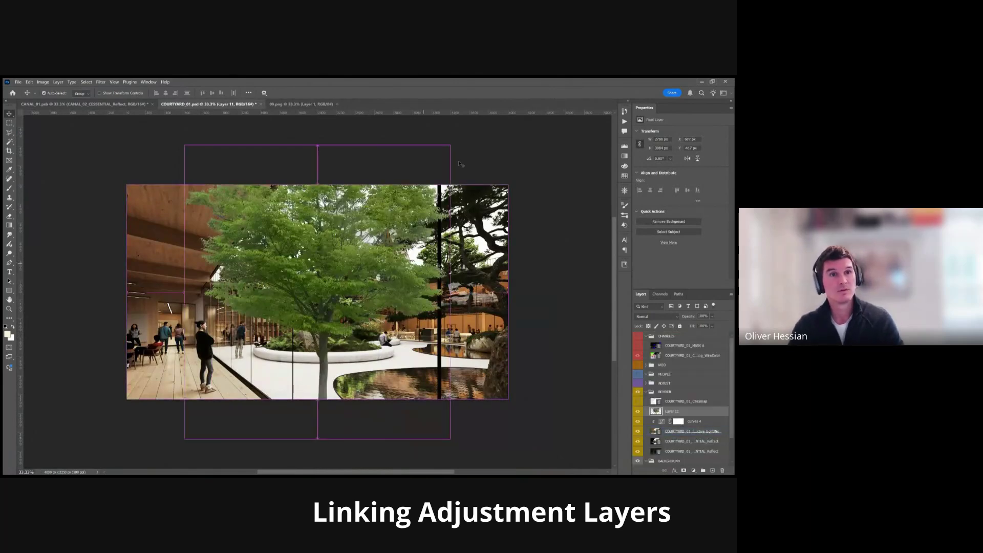
key(ctrl+t)
drag(450, 145, 392, 196)
key(Return)
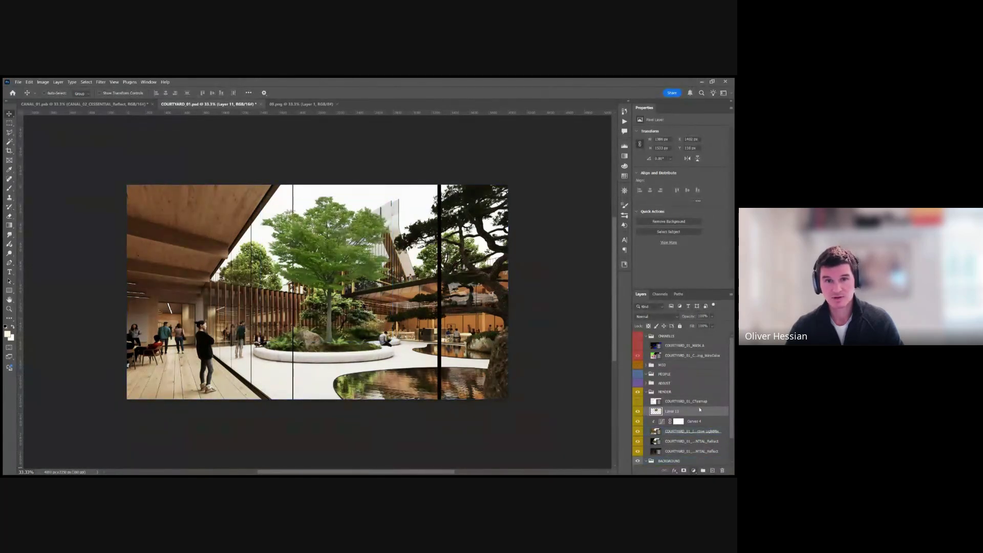
Add a Hue/Saturation adjustment above the tree and shift its Greens strongly towards red with raised saturation and lightness
click(719, 401)
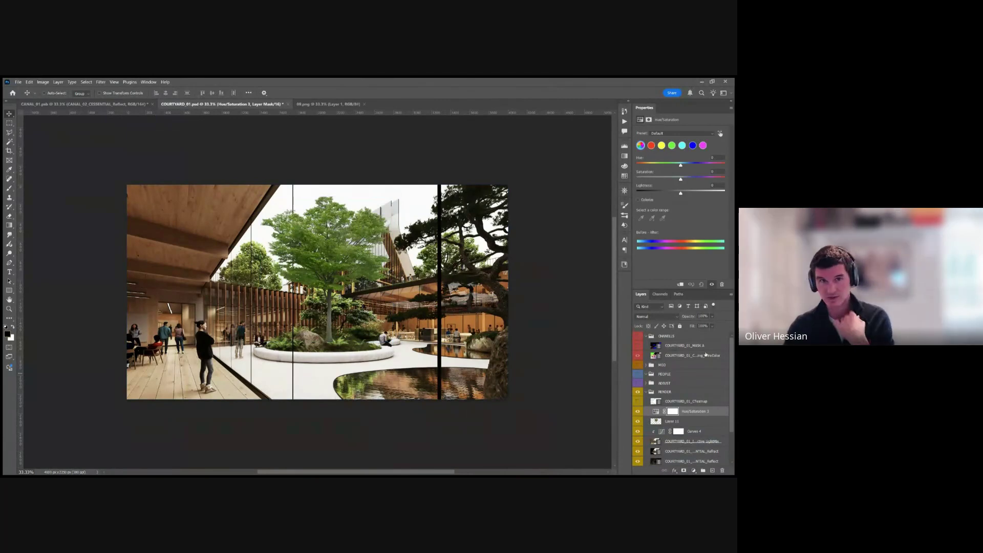
click(671, 145)
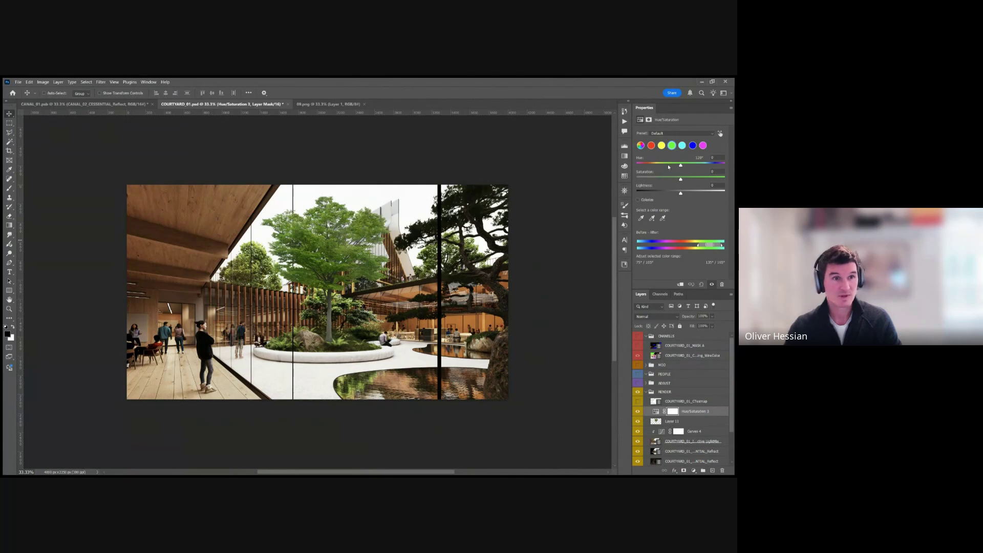
drag(660, 168, 625, 168)
drag(644, 170, 714, 194)
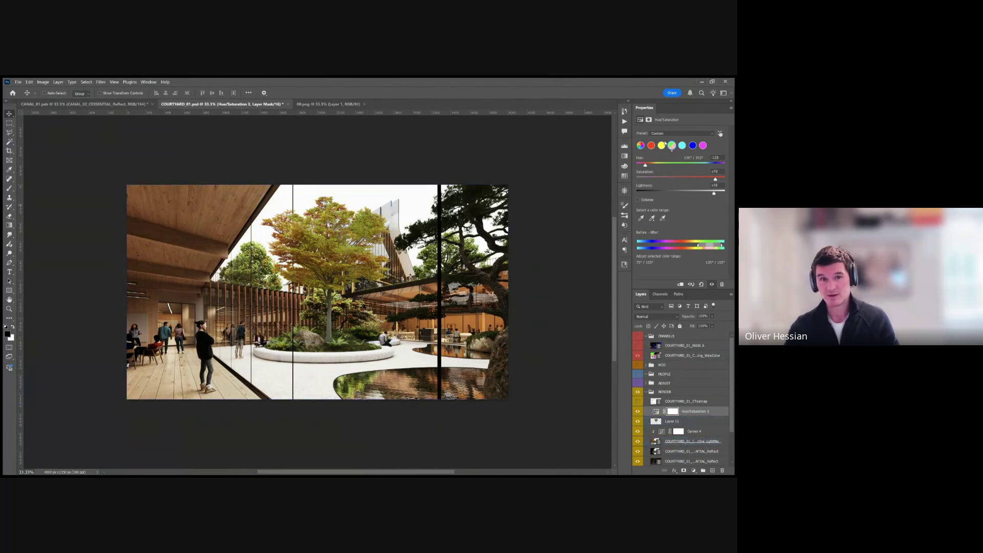
click(695, 413)
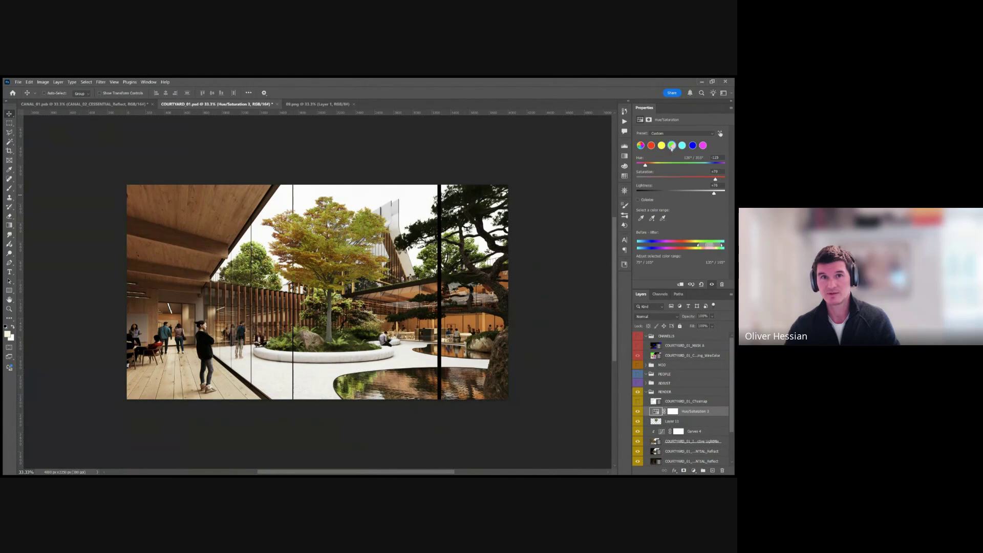
Return the Greens hue, saturation and lightness of the Hue/Saturation adjustment to about zero
click(679, 165)
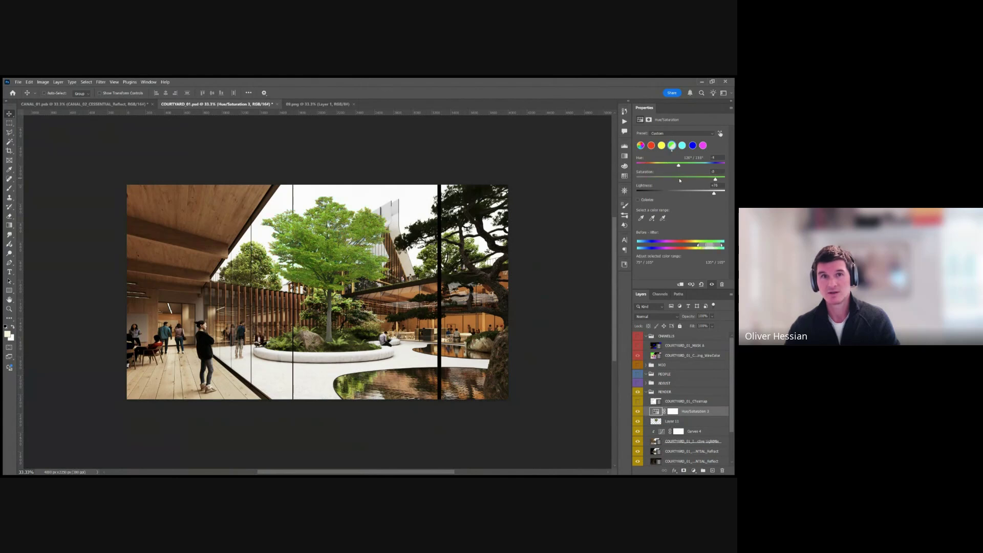
click(678, 178)
click(679, 193)
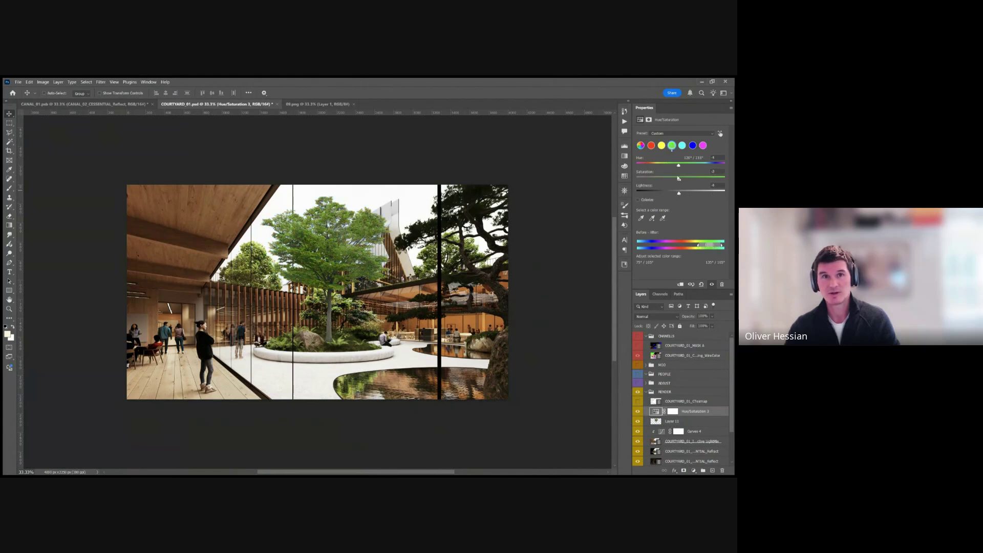
Clip the Hue/Saturation adjustment to the tree layer and lower its master saturation to about -22
click(641, 146)
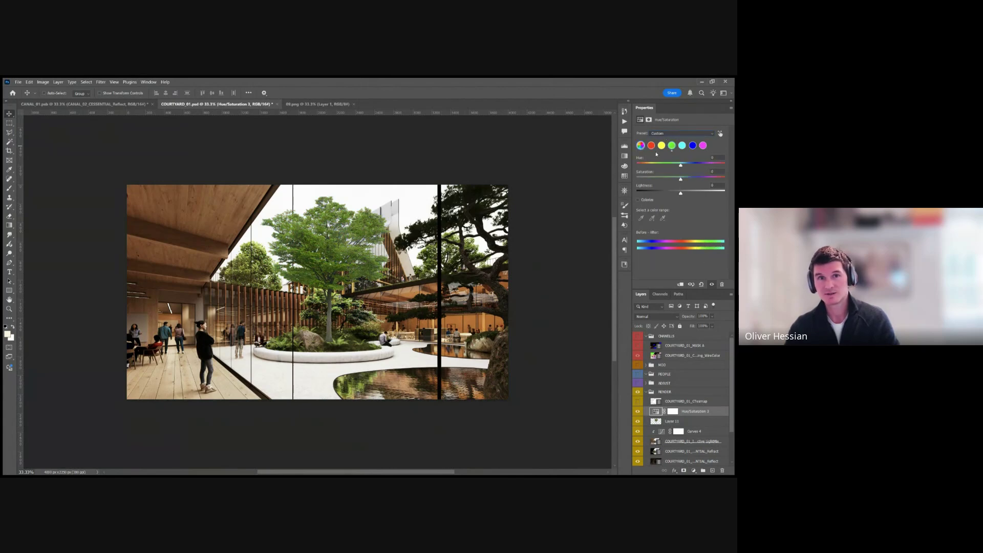
drag(680, 178, 627, 183)
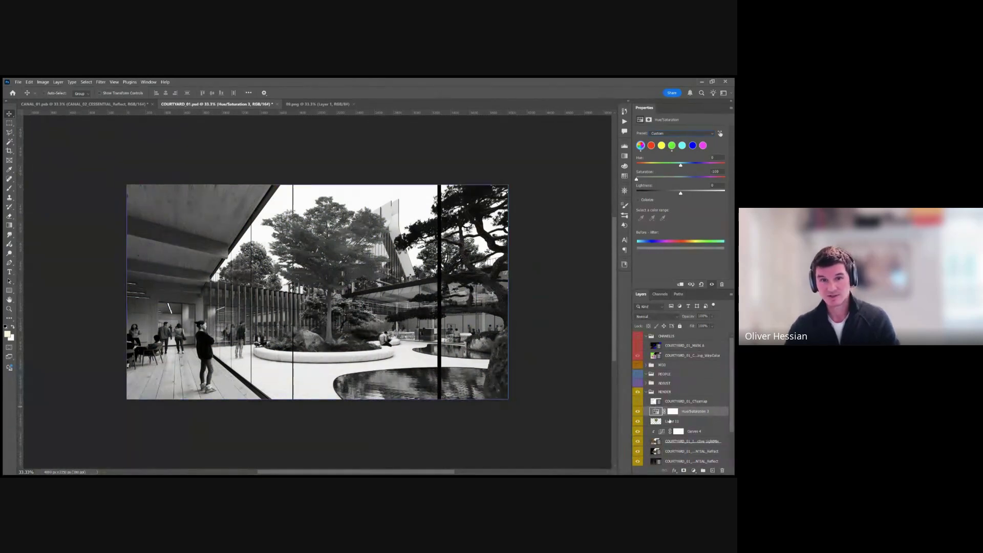
alt+click(688, 417)
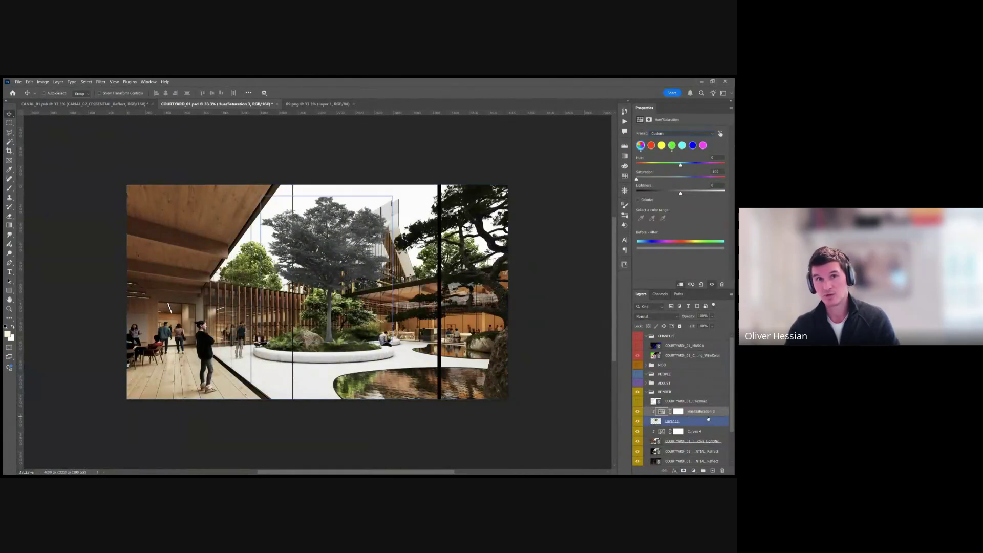
drag(637, 178, 672, 190)
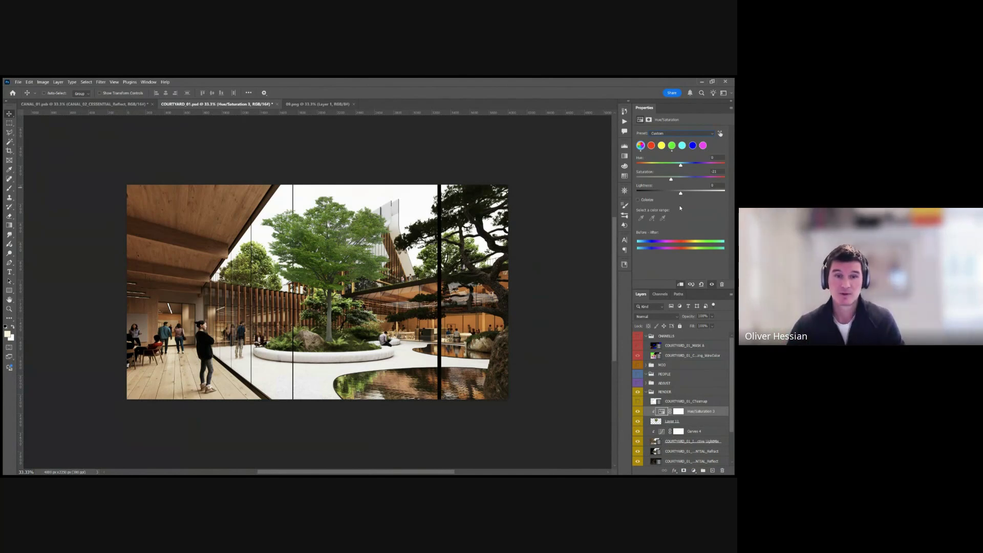
Hide the tree layer together with its Hue/Saturation adjustment and the Curves adjustment
click(637, 421)
click(666, 391)
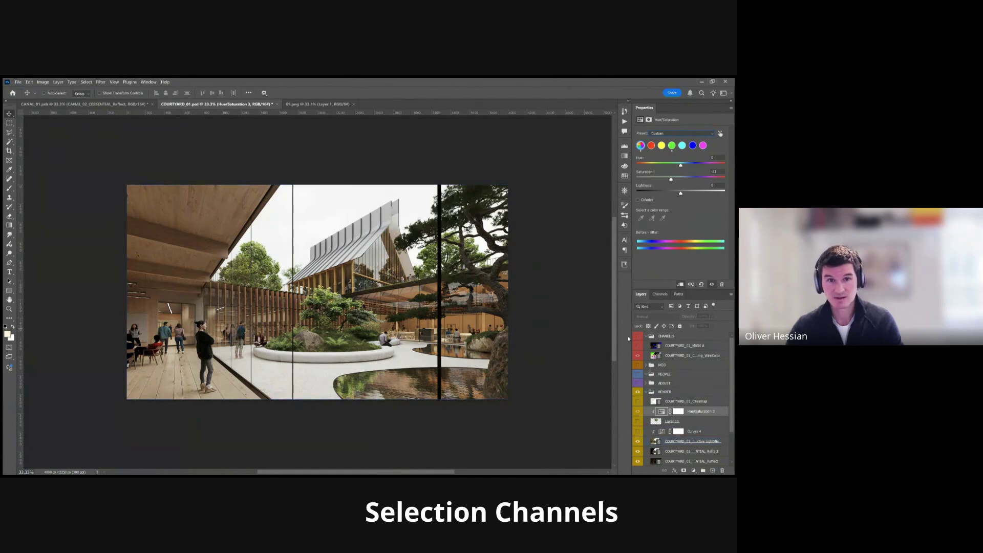
Show the CHANNELS group with the red, green and blue mask layer, and load the Green channel as a selection
click(638, 337)
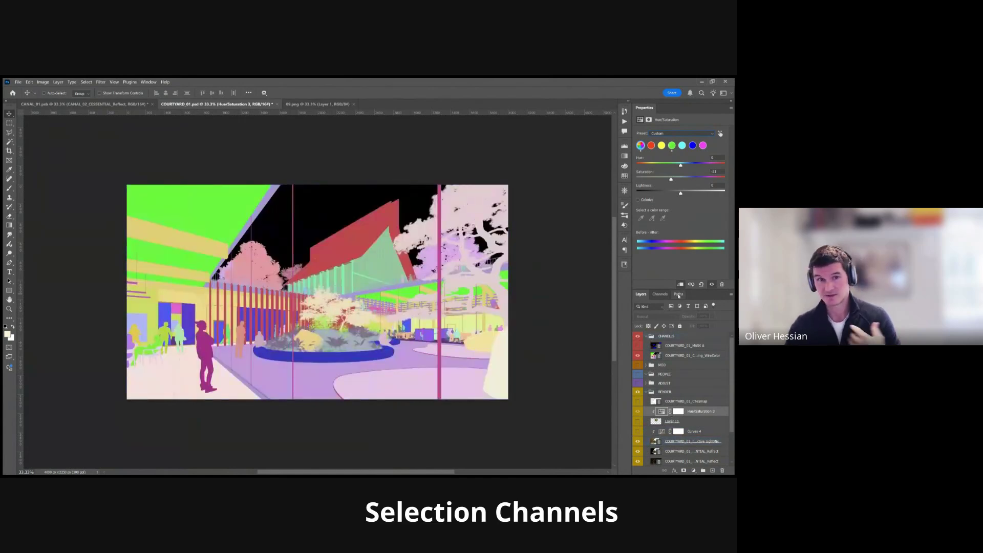
click(638, 346)
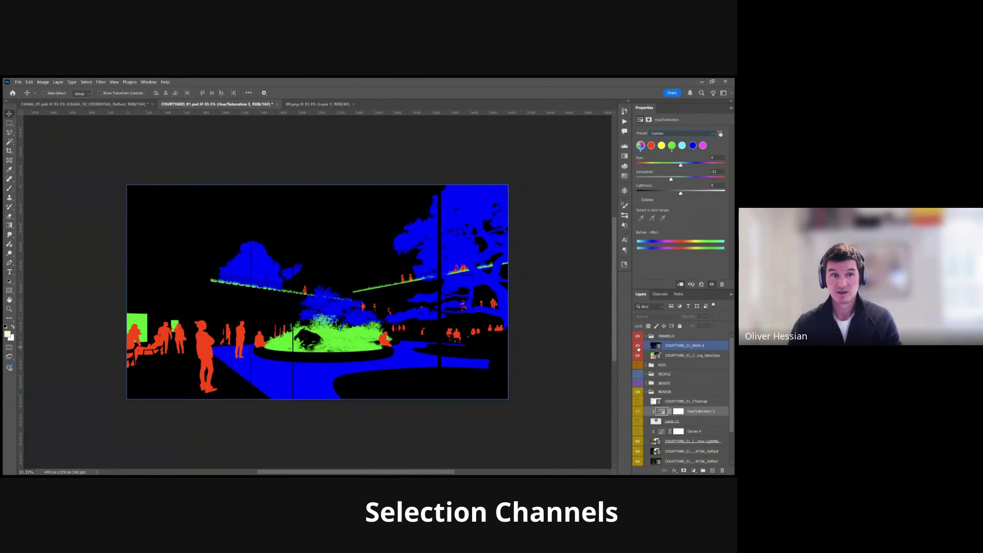
click(659, 295)
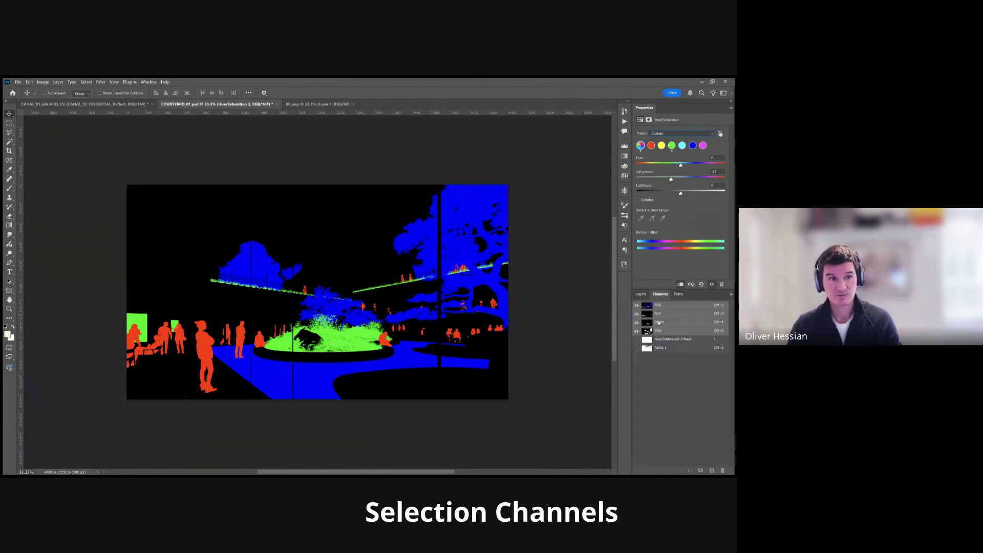
key(ctrl+alt+4)
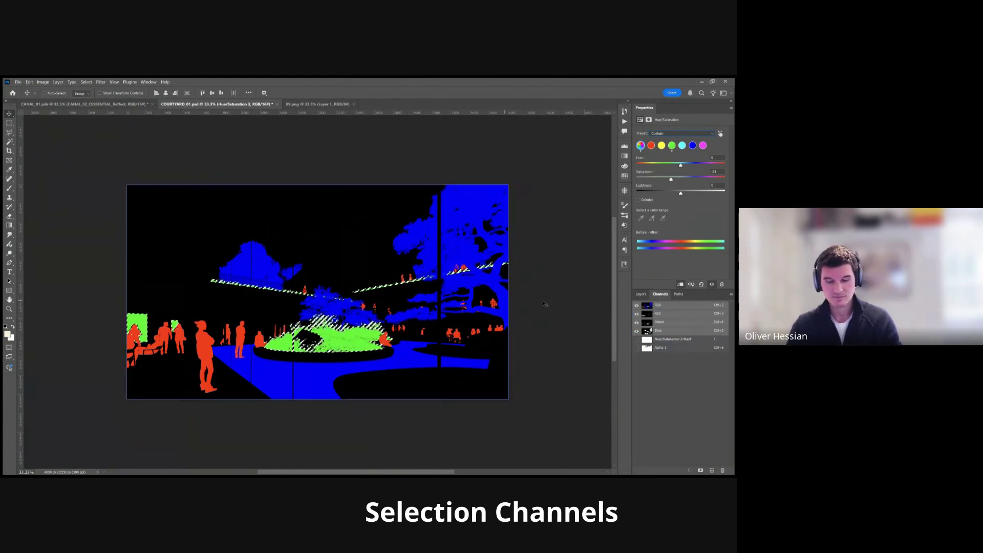
Subtract the balcony greenery and the far-left green areas with the Polygonal Lasso, keeping only the central planter selected
key(l)
click(507, 266)
click(338, 307)
click(165, 274)
click(215, 214)
click(556, 212)
click(508, 265)
click(200, 318)
click(114, 284)
click(66, 318)
double_click(115, 361)
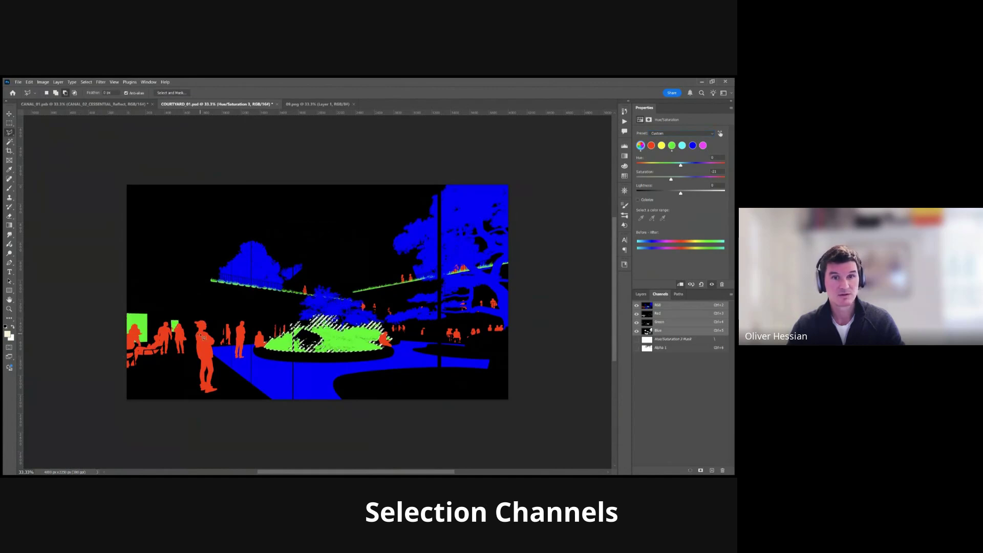
Add a Curves adjustment masked to the planter selection and raise its RGB curve to brighten the planting
click(641, 294)
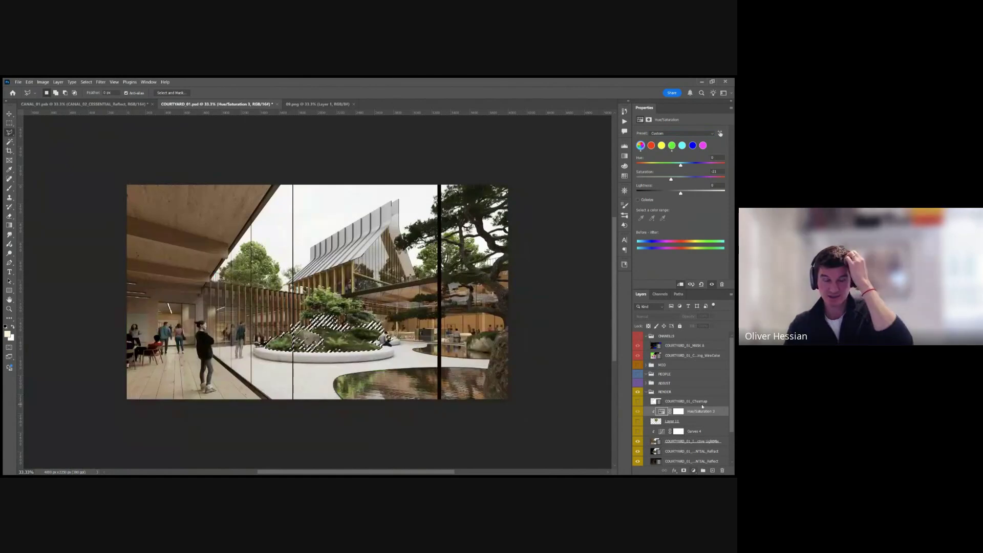
key(ctrl+m)
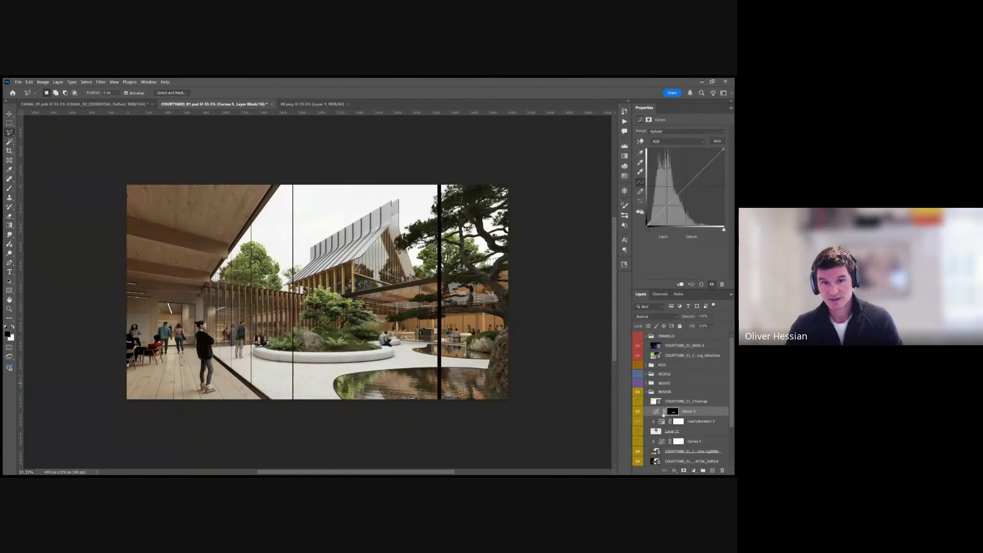
alt+click(673, 412)
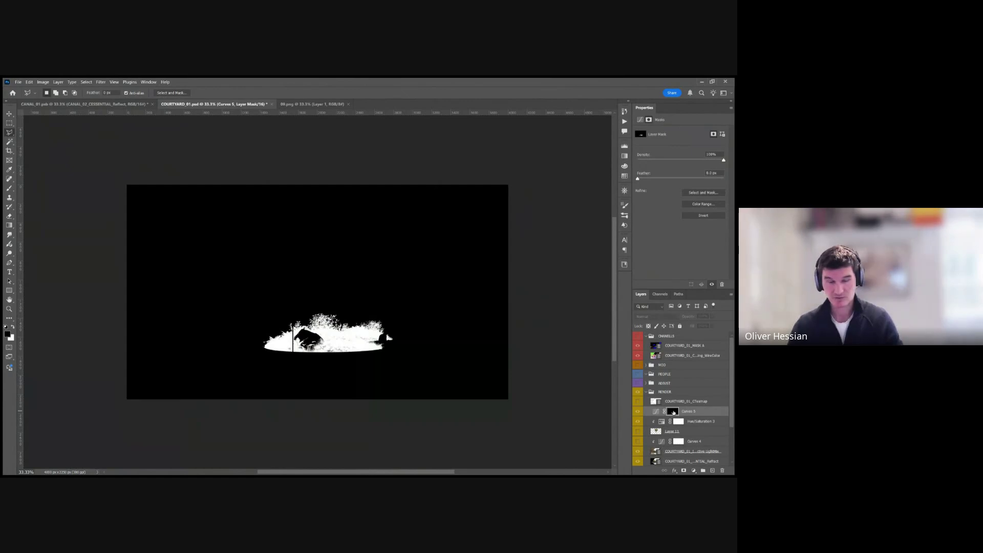
alt+click(672, 412)
click(656, 411)
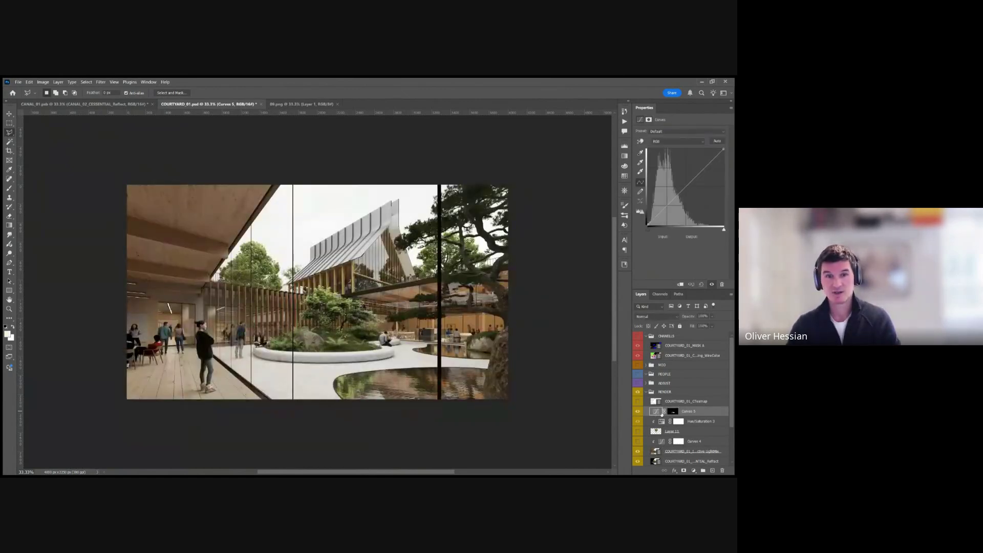
drag(709, 169, 697, 157)
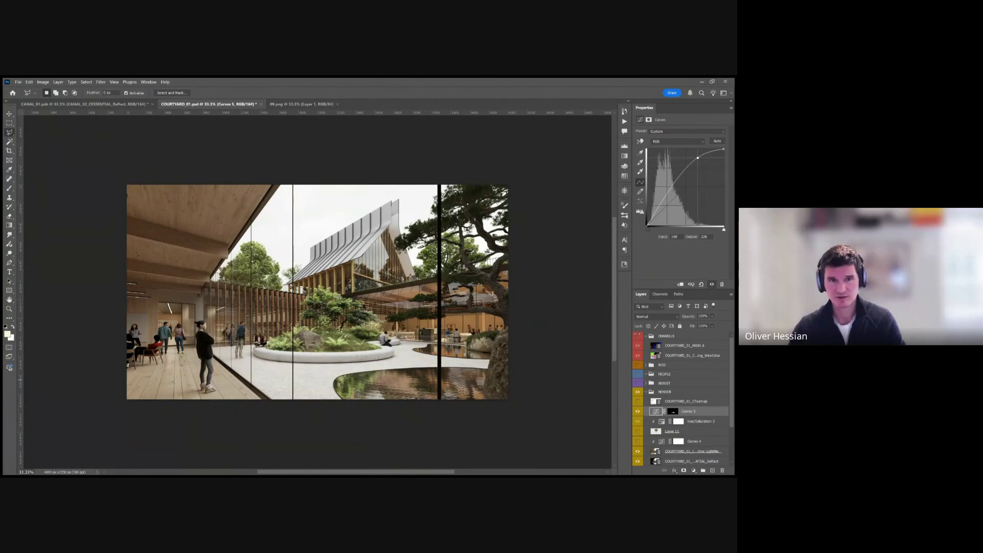
Show the CHANNELS group again and load the mask's Red channel as a selection of the people
click(638, 336)
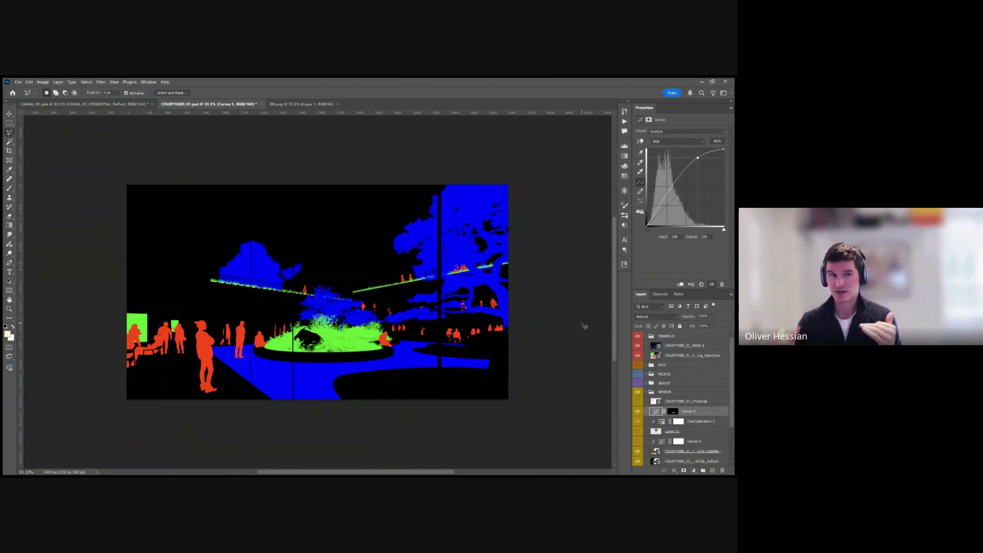
click(658, 296)
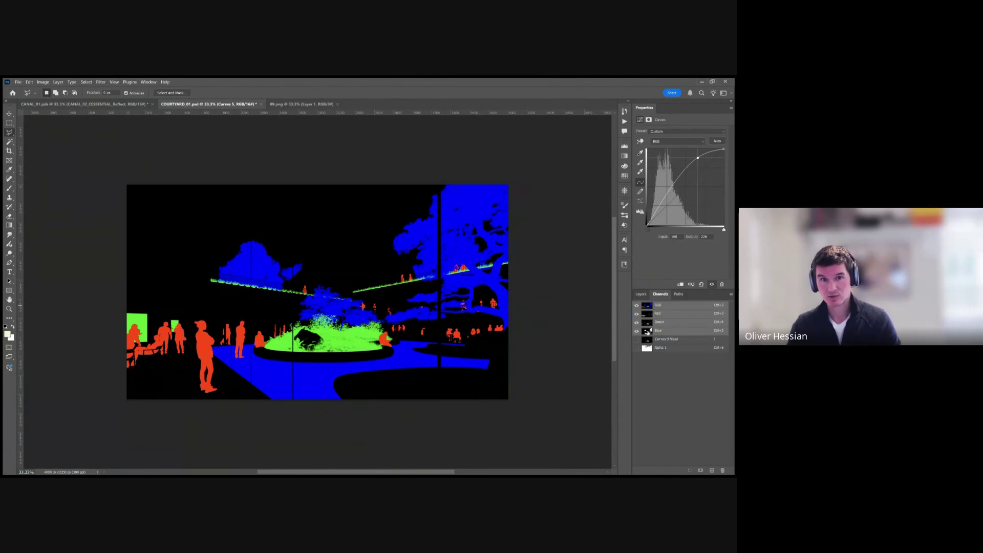
ctrl+click(648, 314)
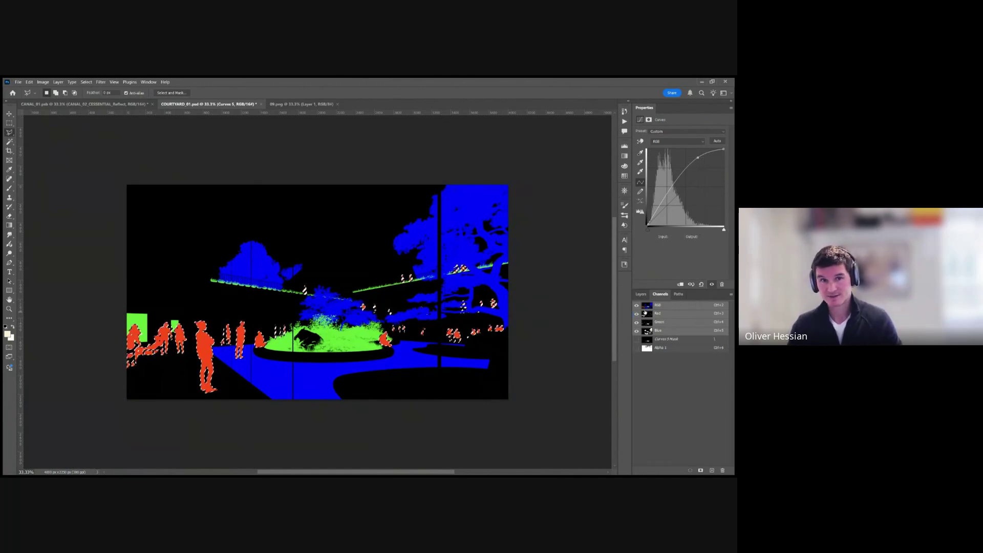
key(F7)
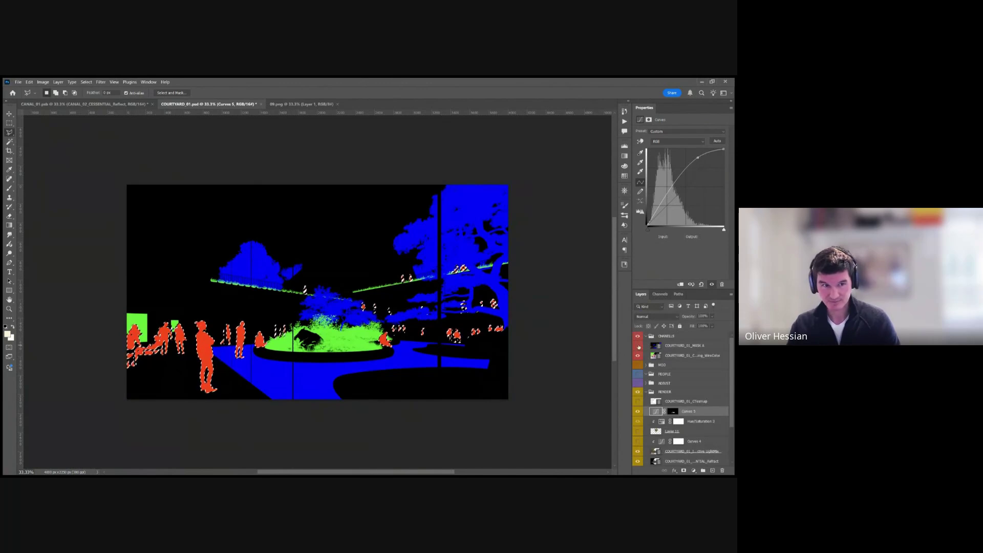
Hide the mask layer to reveal the WireColor pass, and try loading its Red channel as a selection
click(638, 346)
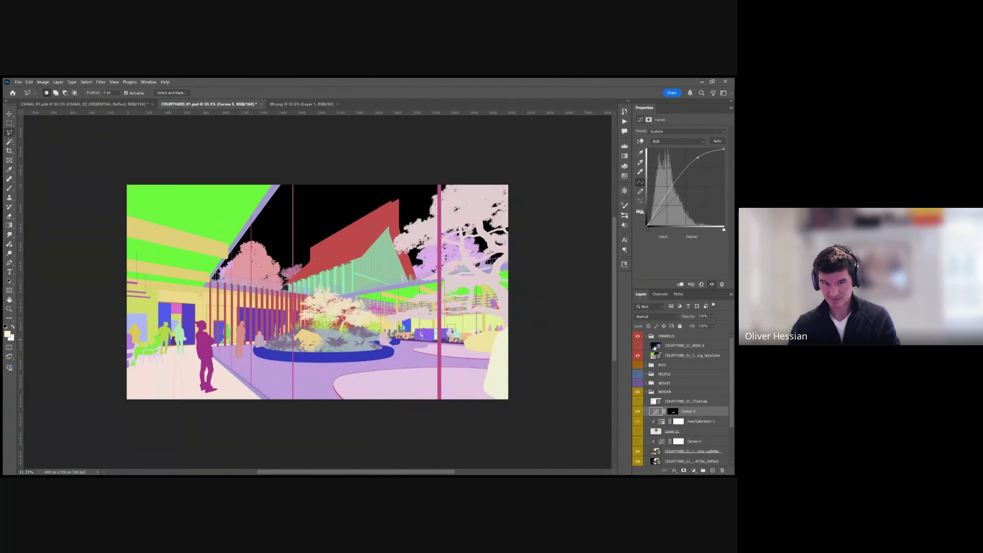
click(659, 295)
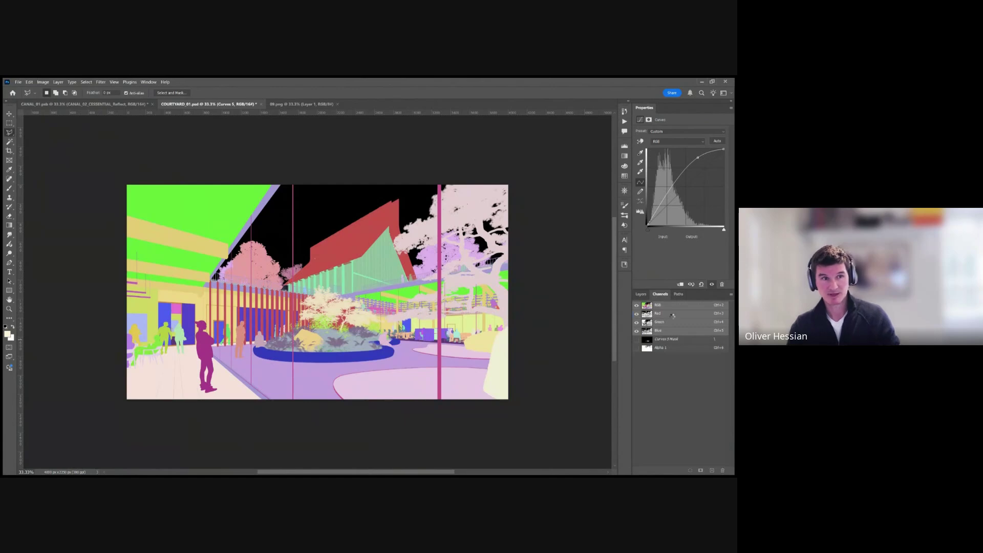
ctrl+click(648, 314)
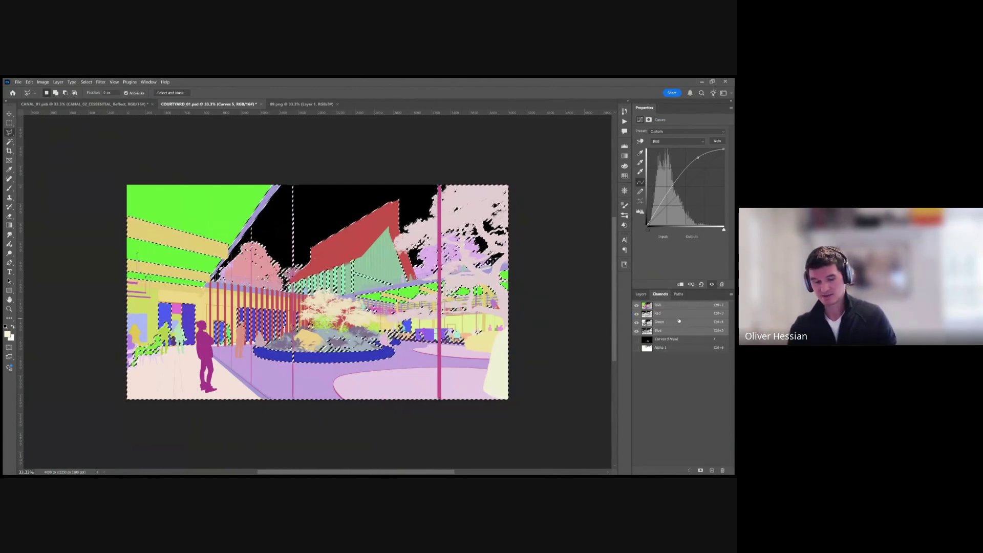
key(ctrl+d)
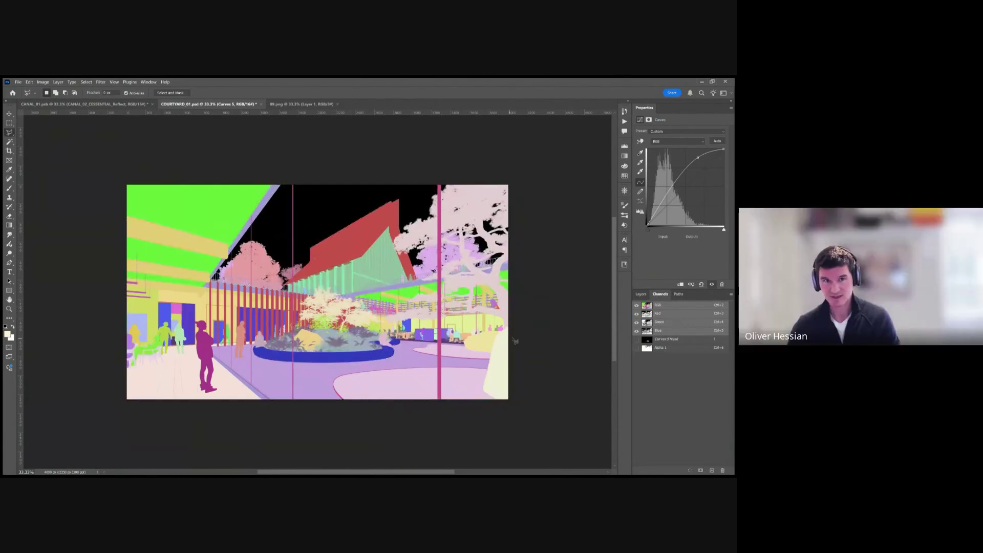
Select the green ceiling panels on the WireColor layer with the Magic Wand, and clear the selection
click(640, 294)
click(673, 358)
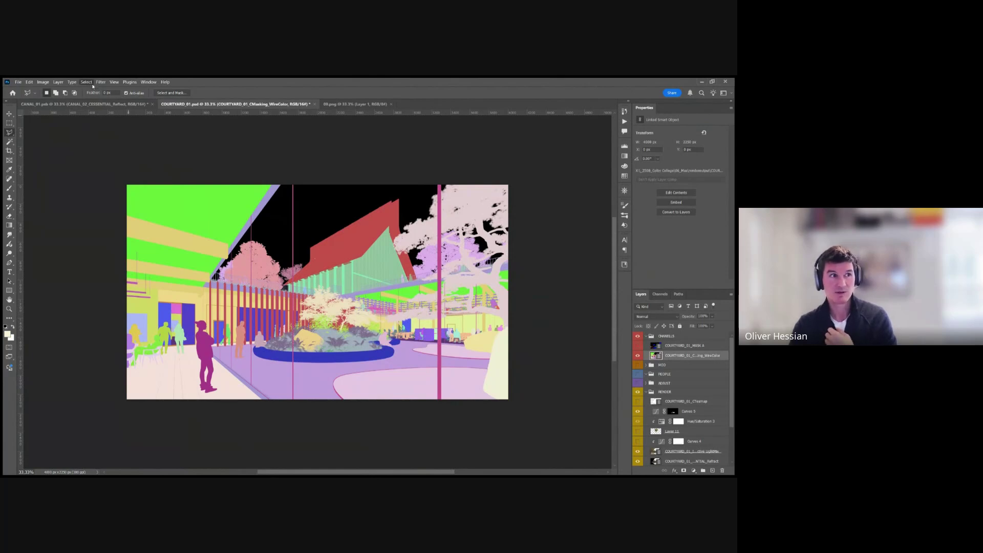
click(9, 142)
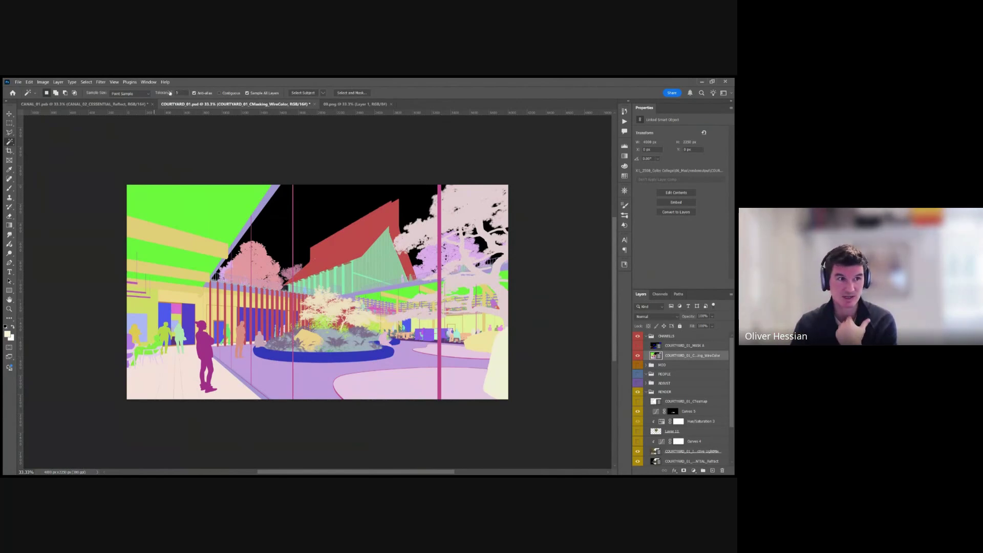
click(233, 199)
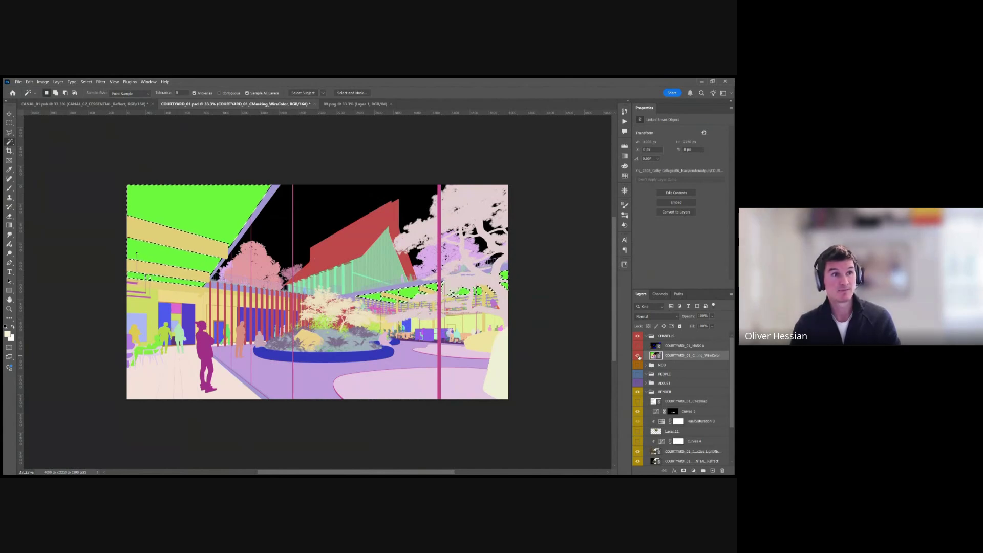
click(247, 93)
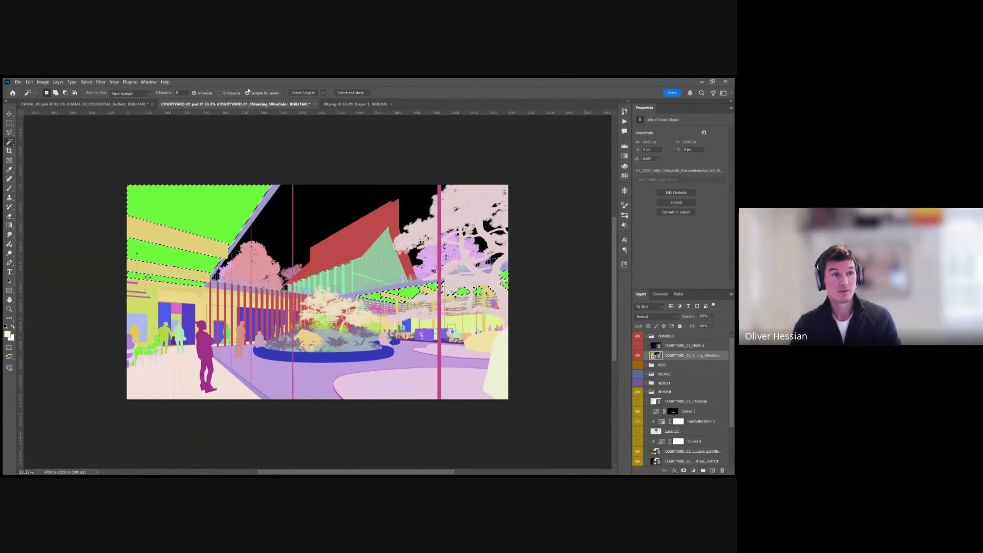
key(ctrl+d)
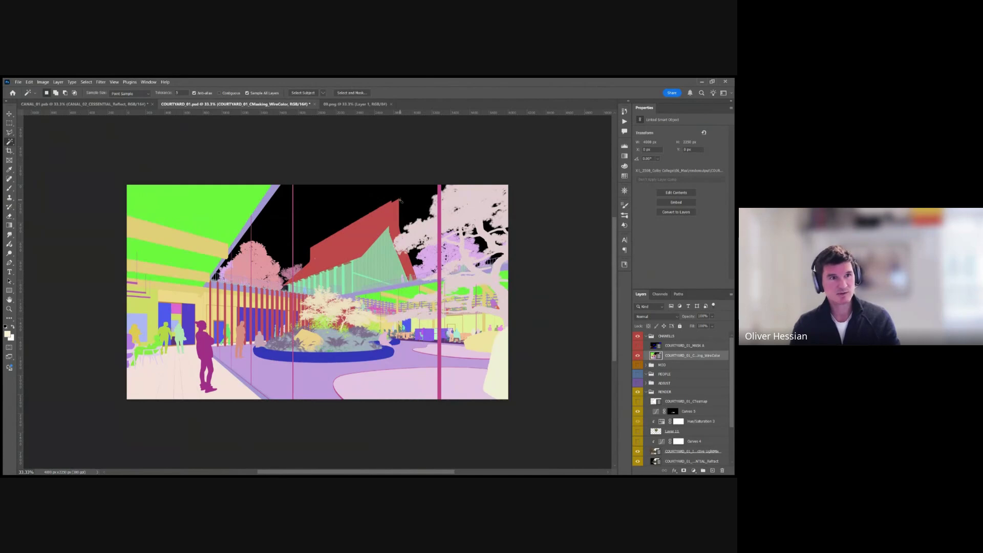
Marquee-select the ceiling area of the WireColor pass and sample its green as the foreground colour
key(m)
drag(287, 165, 110, 295)
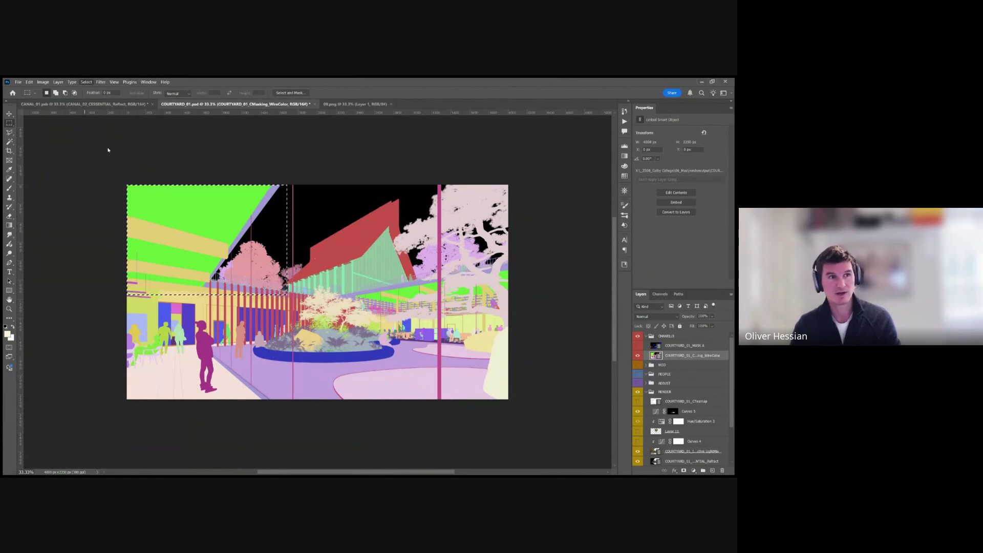
key(i)
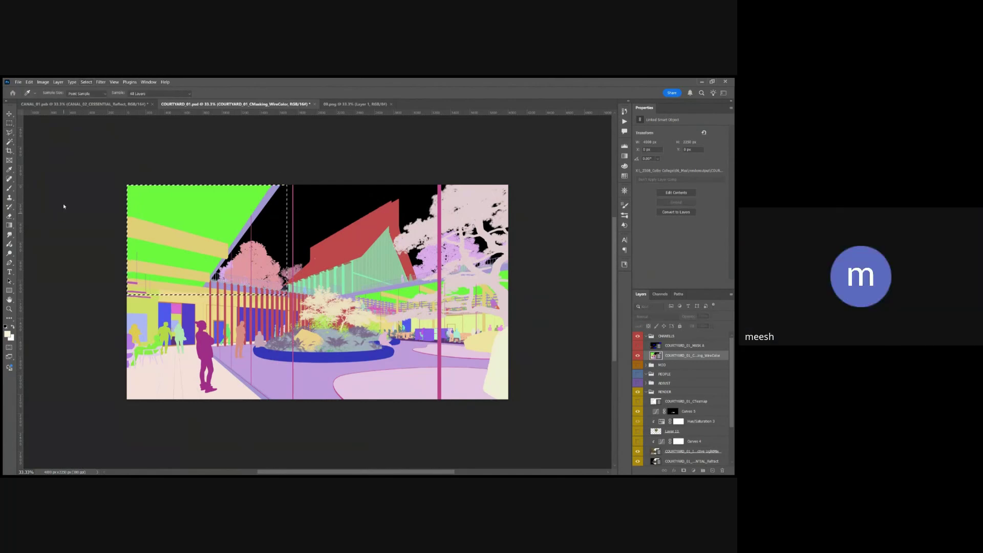
click(224, 223)
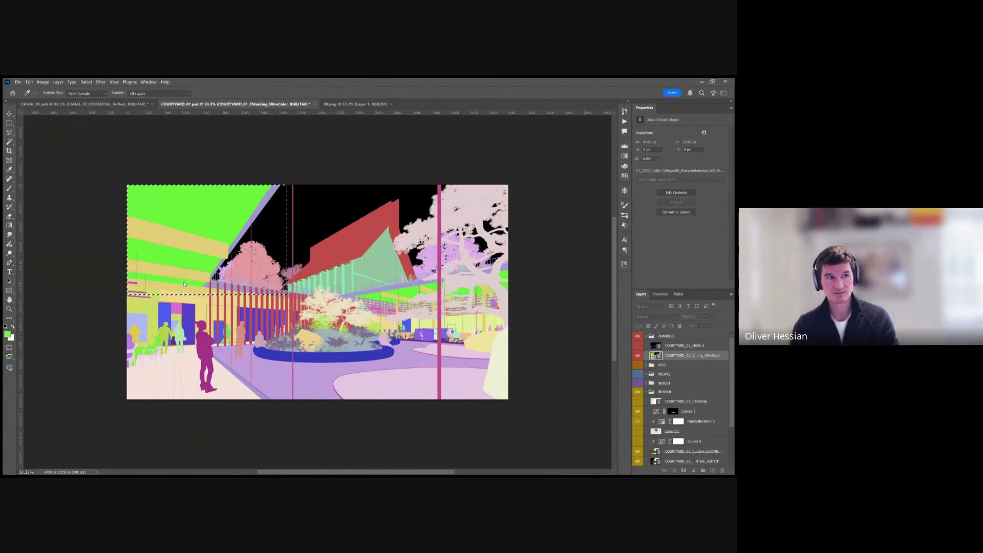
key(m)
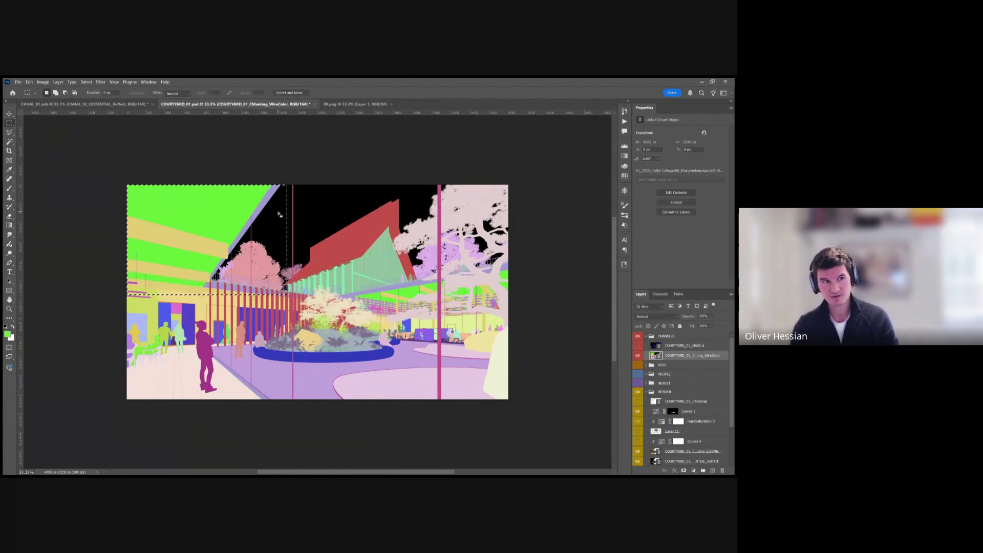
click(277, 212)
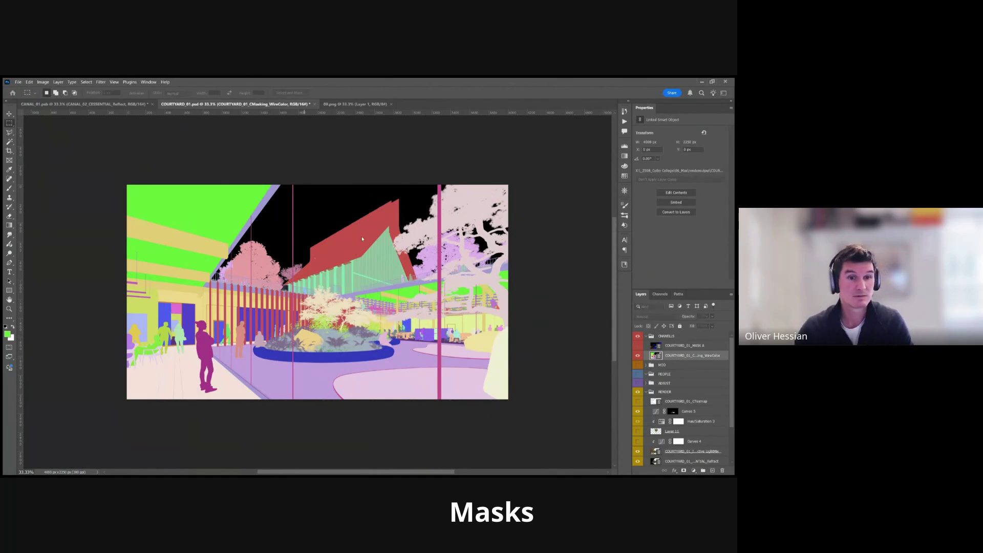
Add a new layer inside the PEOPLE group filled with white, and hide the CHANNELS group
click(668, 374)
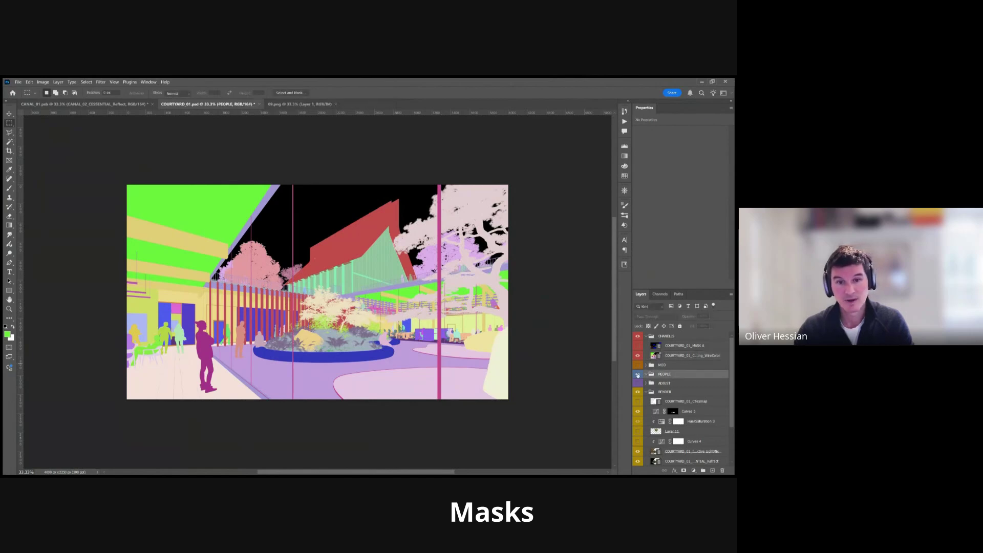
click(712, 469)
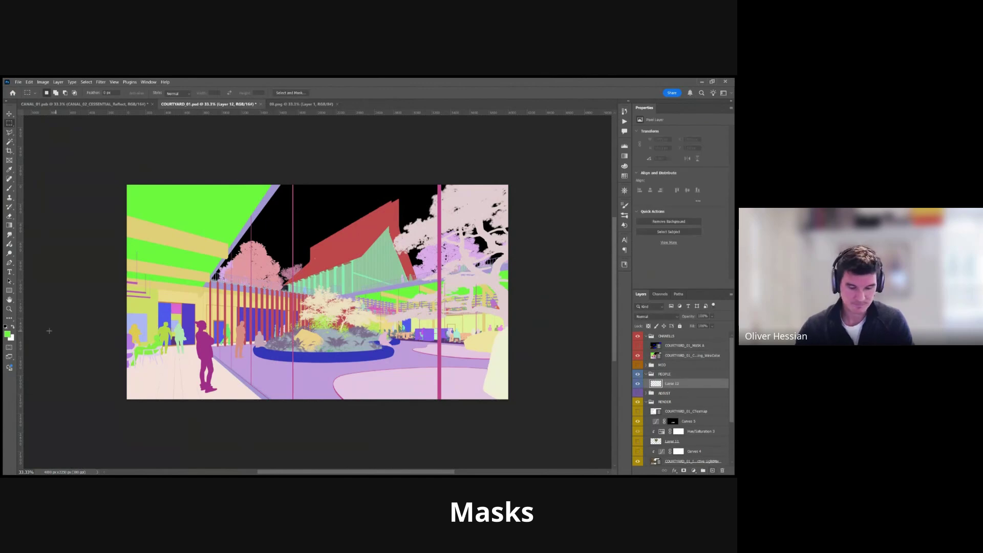
key(x)
key(i)
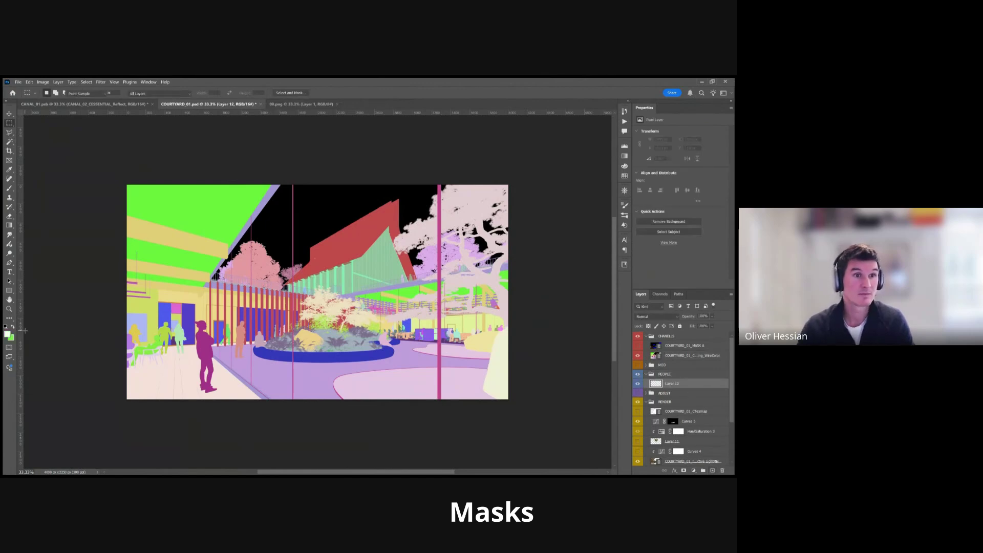
key(m)
key(alt+BackSpace)
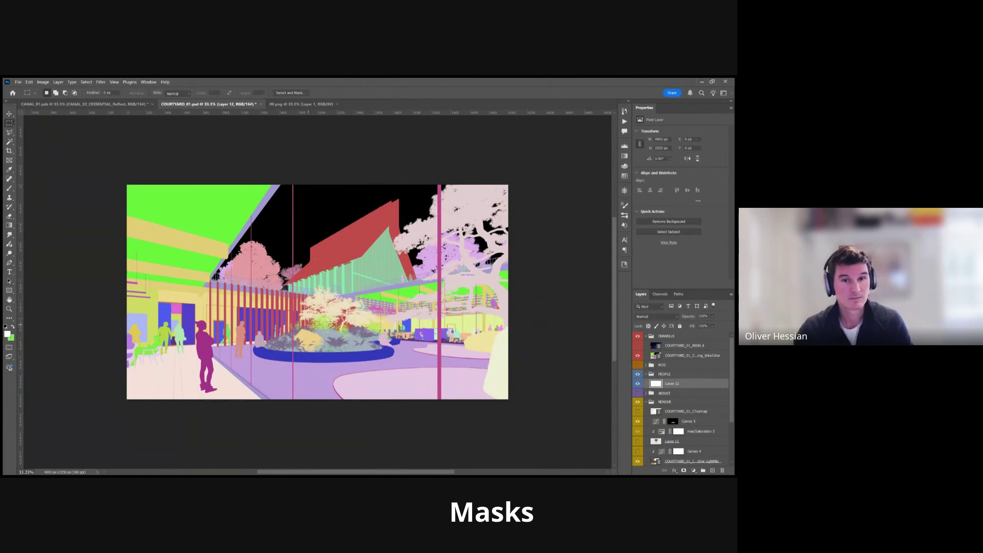
click(638, 336)
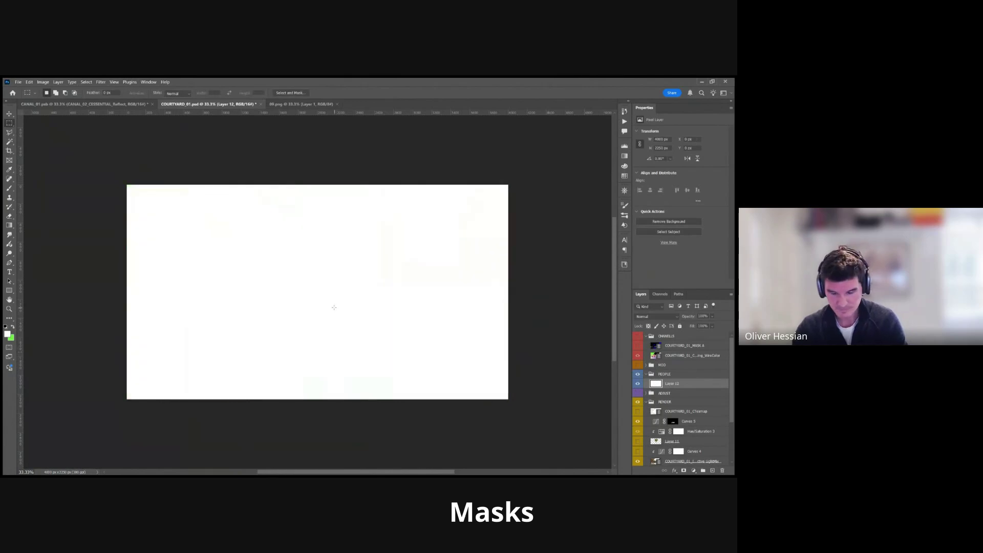
Draw a four-sided polygonal selection about 1200 px wide and 1000 px high near the centre of the white layer
key(l)
click(230, 290)
click(342, 338)
click(344, 244)
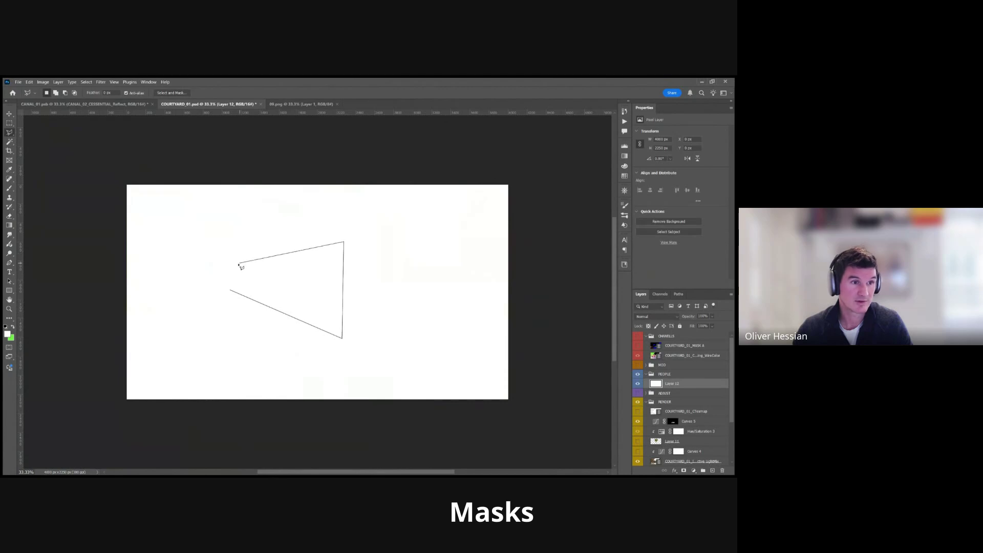
click(231, 291)
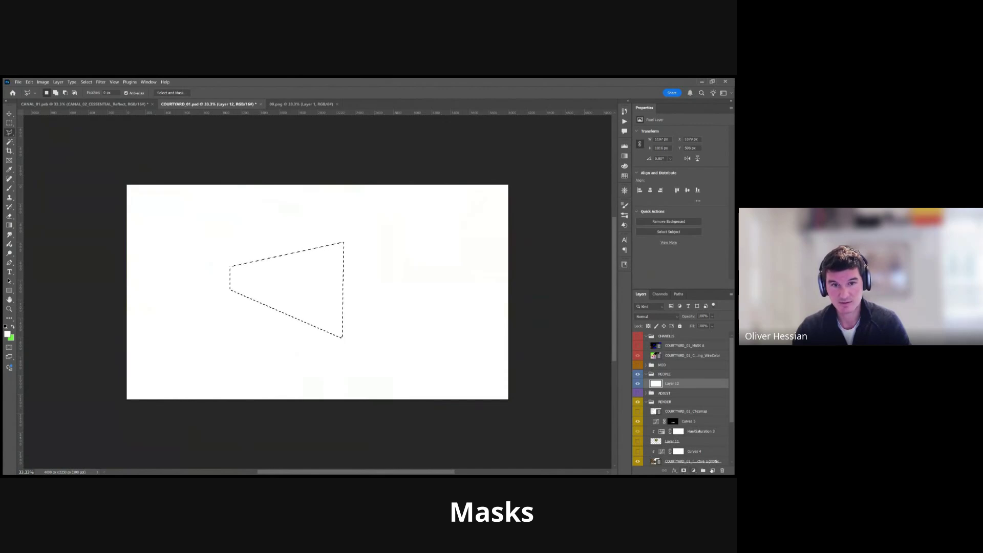
Add a new layer above the white one with a mask made from the four-sided selection, and choose a larger Brush tip
key(ctrl+j)
click(683, 470)
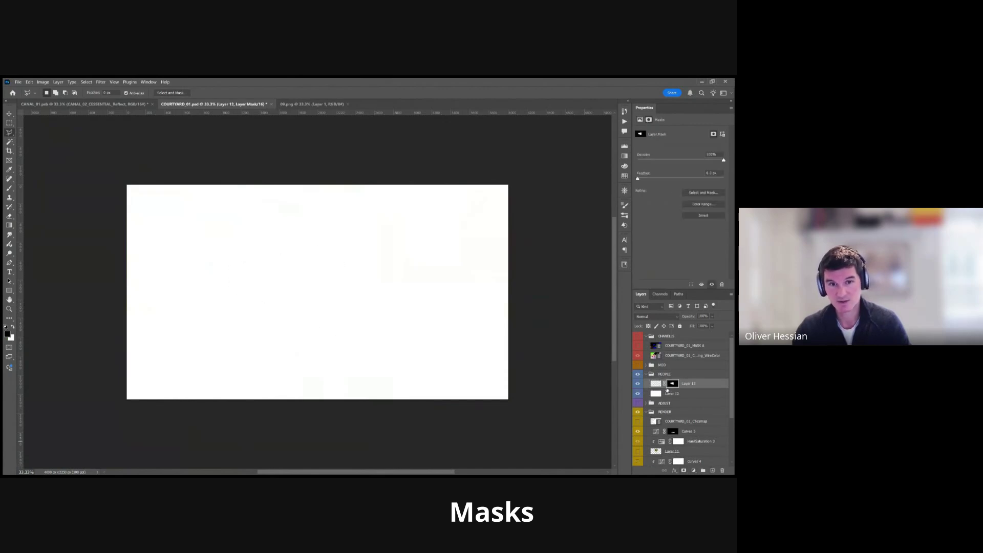
key(b)
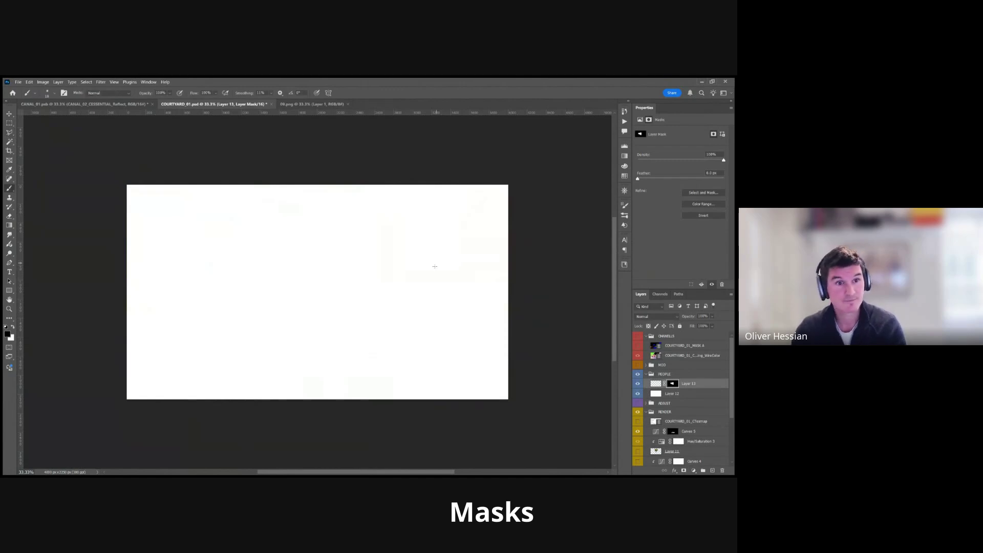
key(bracketright)
key(bracketright)
key(bracketright)
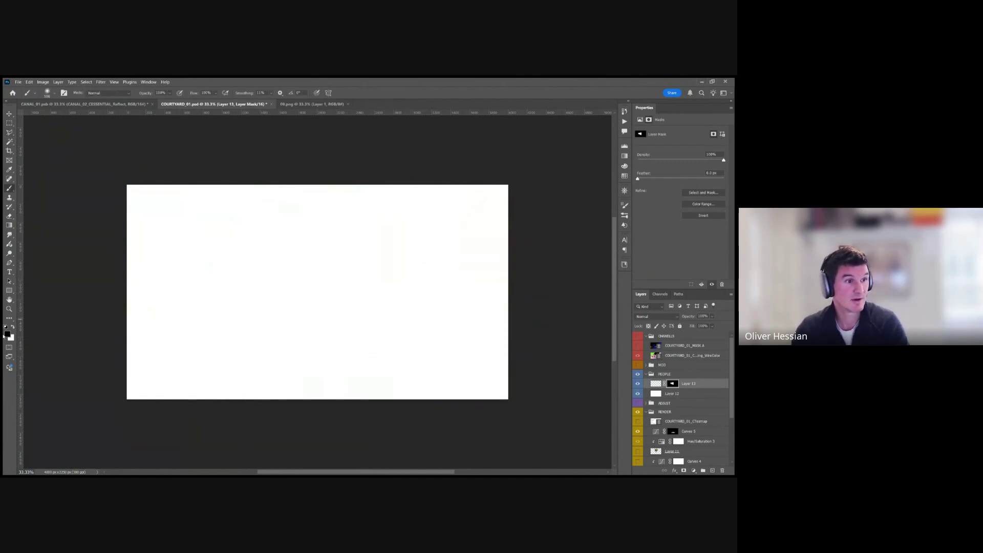
key(alt)
key(i)
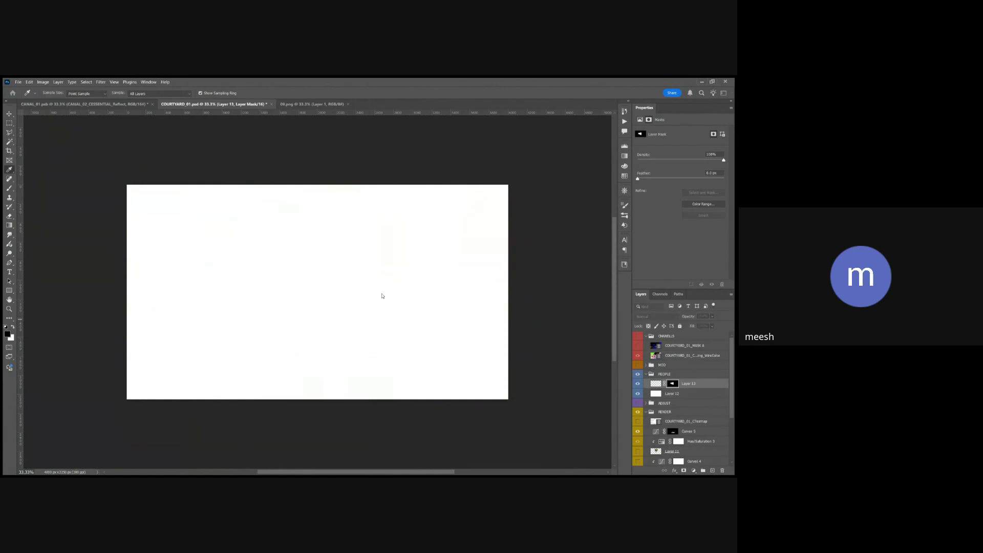
click(381, 296)
key(b)
mouse_move(435, 248)
mouse_down()
mouse_move(395, 289)
mouse_move(377, 294)
mouse_move(366, 270)
mouse_up()
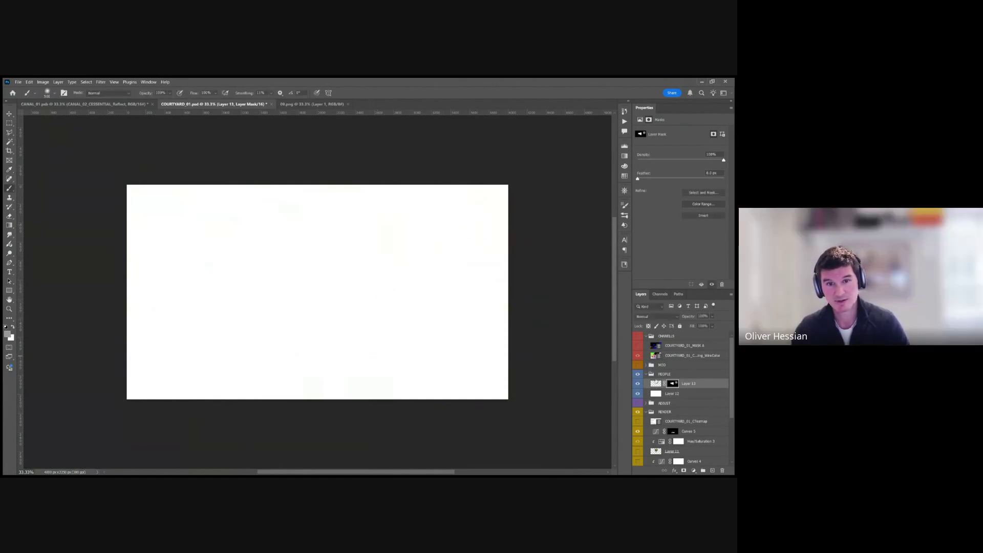
Paint green on the new layer's content, undo the full coverage, and repaint only the right part of the masked shape softly
click(657, 385)
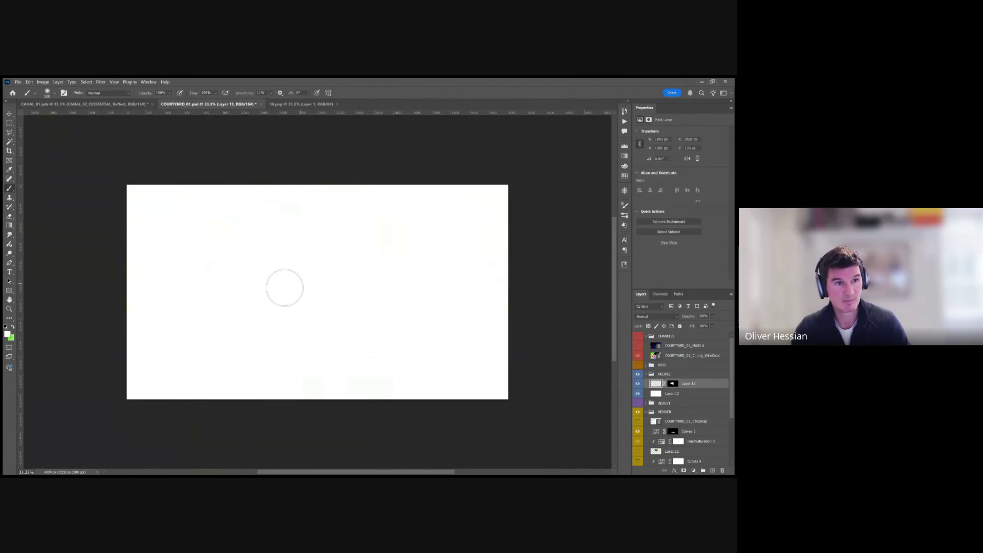
mouse_move(311, 283)
mouse_down()
mouse_move(332, 267)
mouse_move(195, 331)
mouse_move(353, 277)
mouse_move(229, 349)
mouse_move(374, 295)
mouse_move(270, 214)
mouse_up()
key(x)
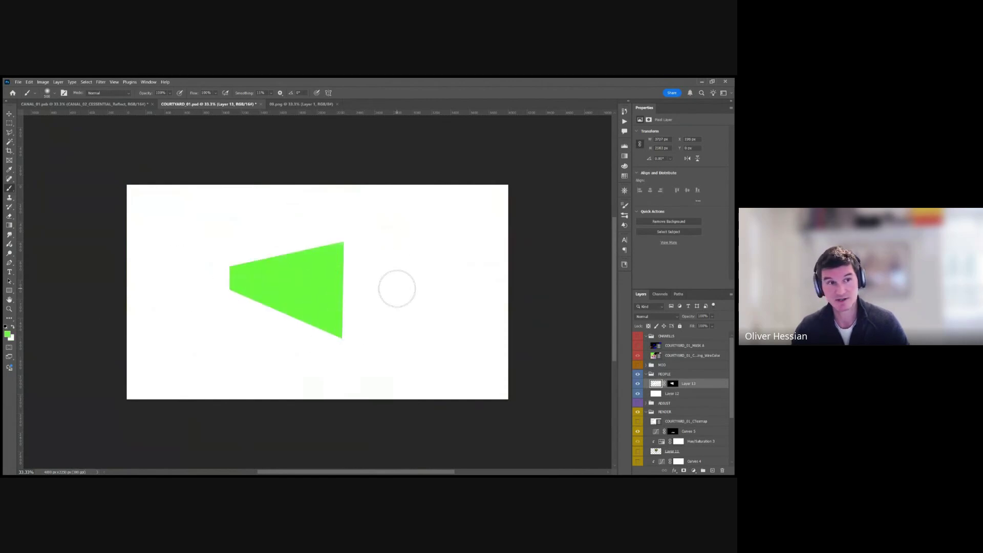
key(ctrl+z)
key(ctrl+z)
mouse_move(386, 277)
mouse_down()
mouse_move(285, 285)
mouse_move(366, 275)
mouse_move(357, 259)
mouse_move(360, 317)
mouse_move(357, 259)
mouse_move(367, 311)
mouse_up()
Copy the lawn photo into COURTYARD_01.psd as a new layer in the PEOPLE group
key(v)
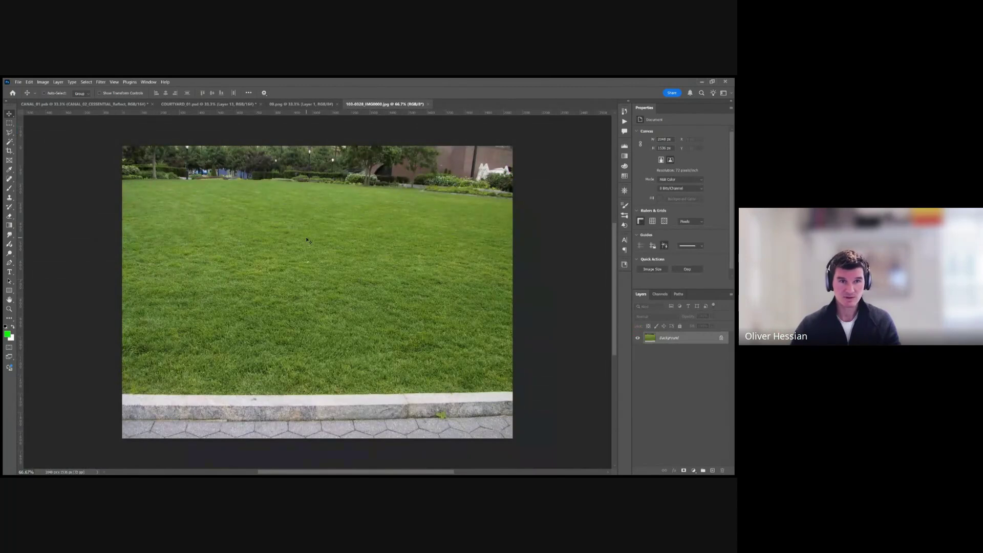
scroll(178, 123, up, 2)
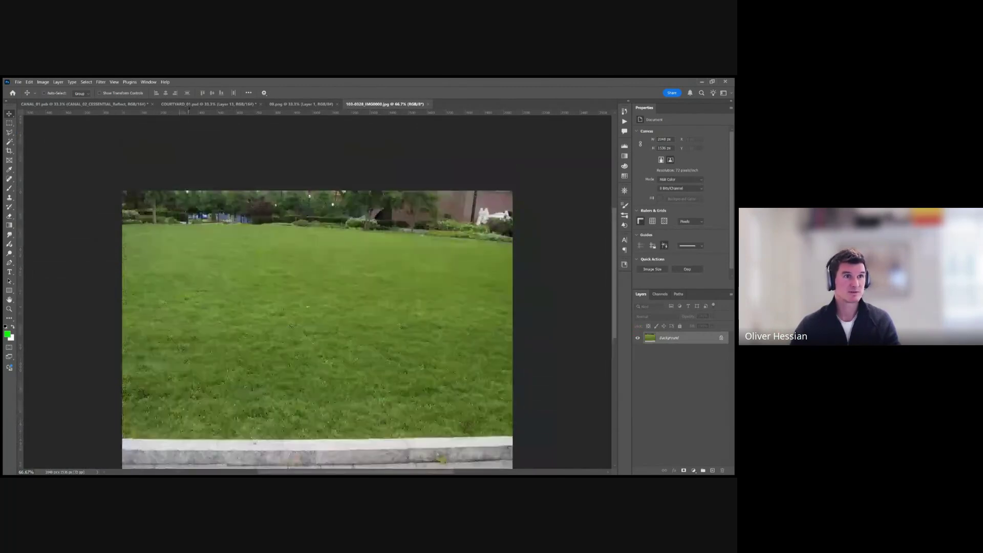
click(187, 105)
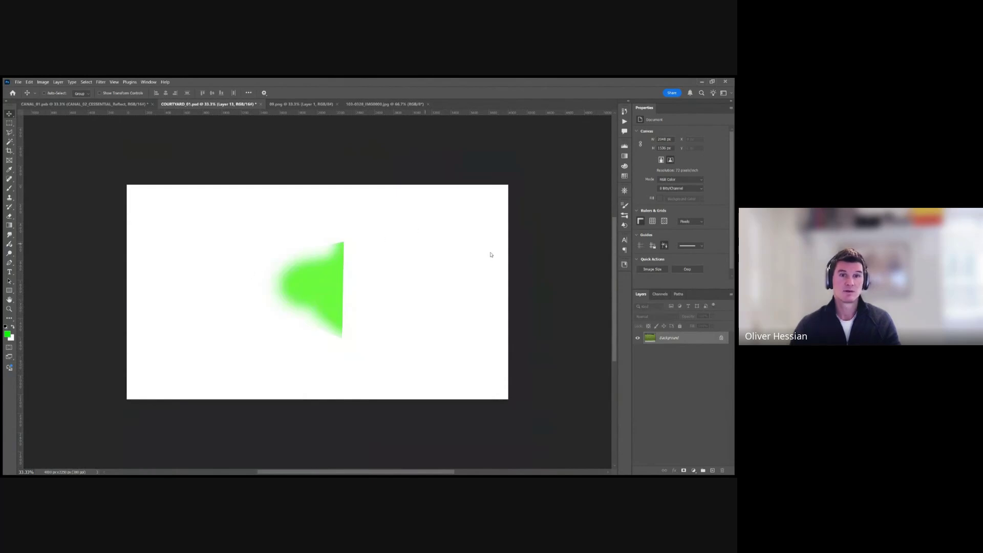
key(ctrl+v)
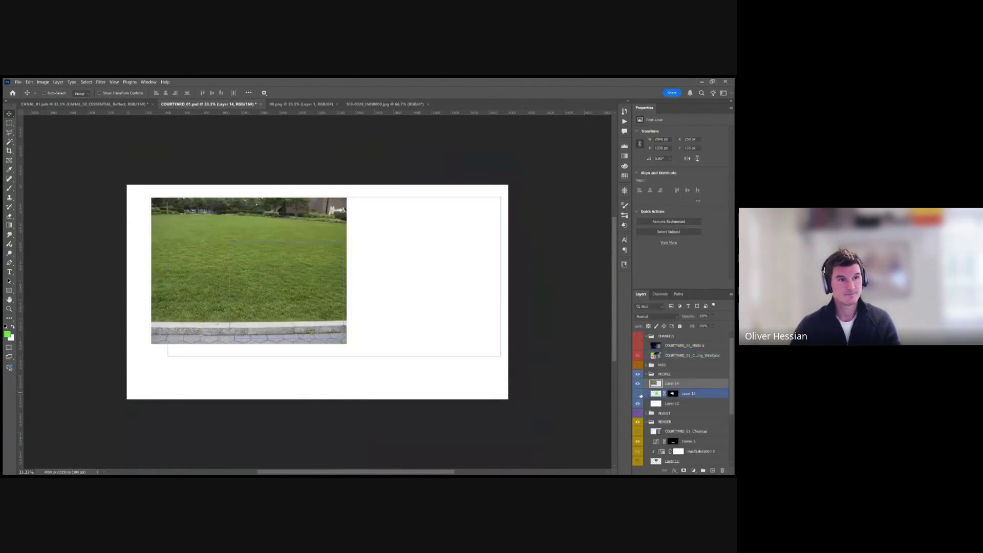
Hide Layer 13 and Layer 12 beneath the pasted lawn photo
click(637, 394)
click(686, 355)
click(668, 383)
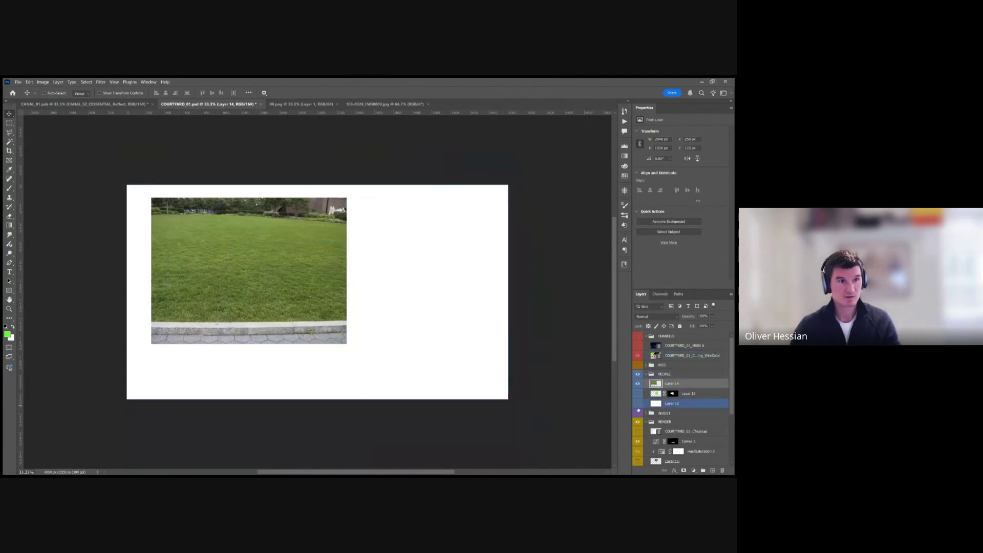
click(638, 403)
Move the lawn photo down and scale it to about 158% so its grass covers the courtyard floor
drag(319, 296, 339, 384)
key(ctrl+t)
drag(381, 438, 494, 474)
drag(392, 361, 397, 350)
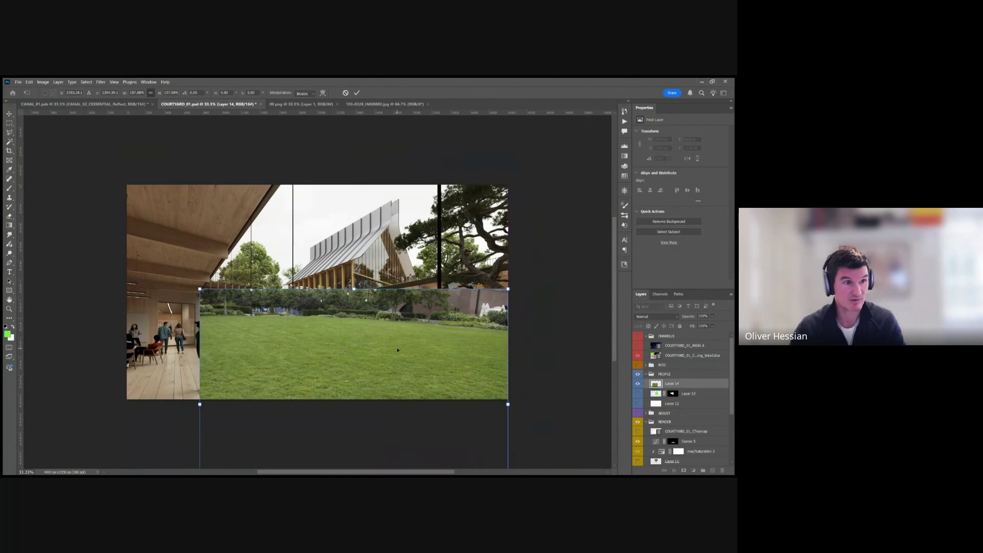
key(Return)
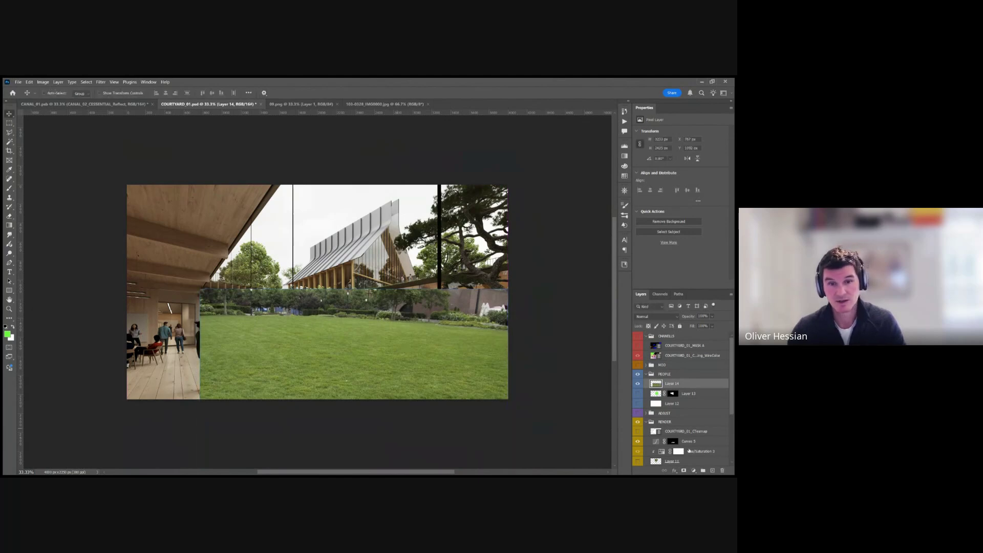
Add a layer mask to the lawn photo layer and invert it to black
click(684, 471)
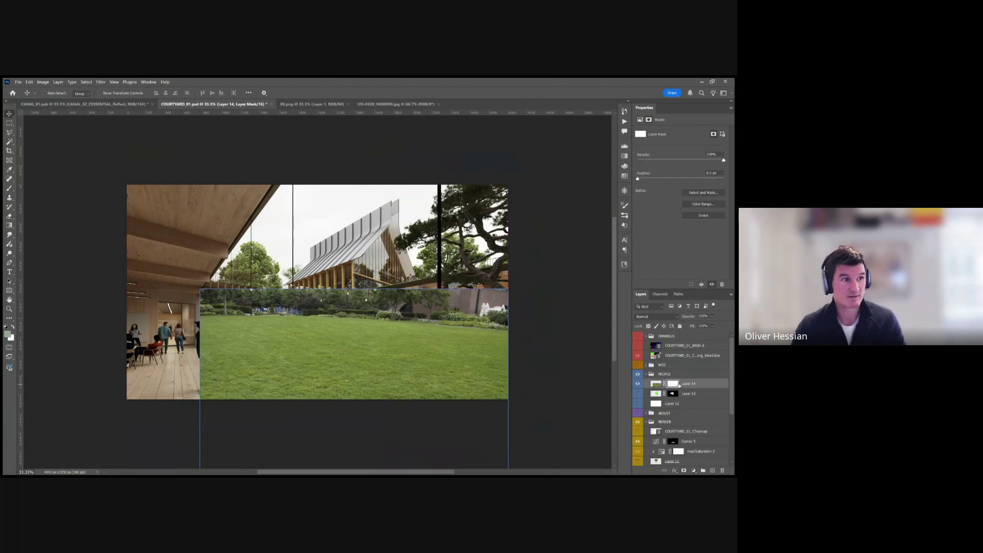
click(7, 327)
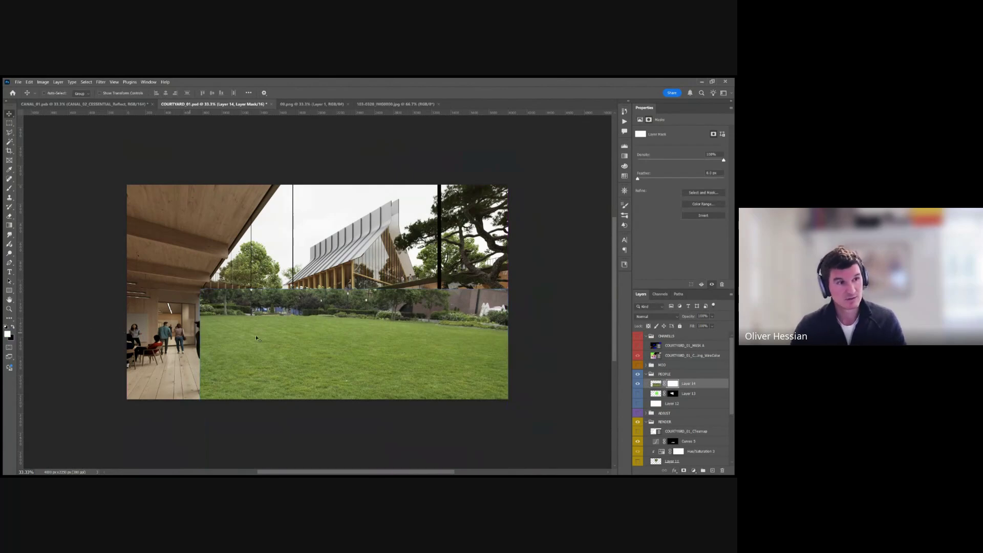
key(x)
key(i)
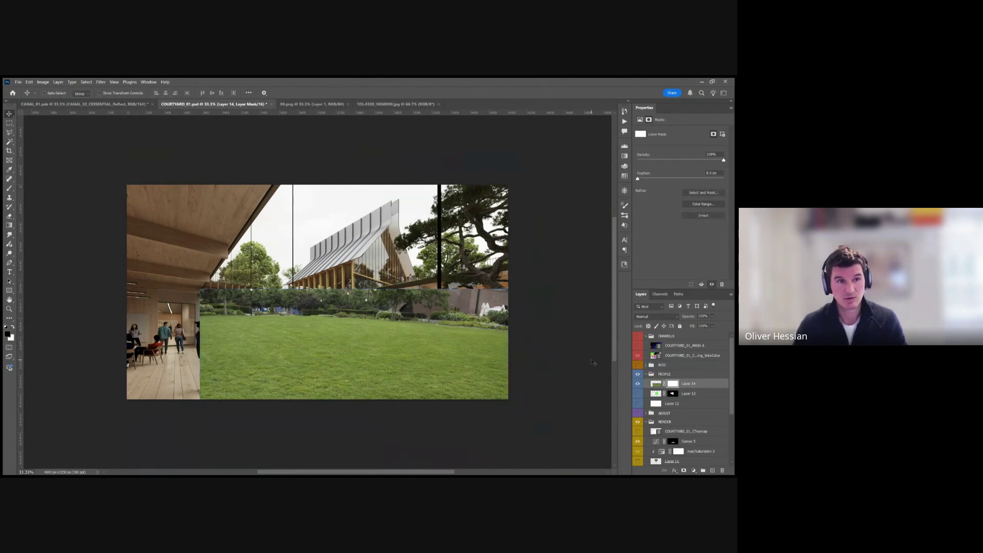
key(ctrl+i)
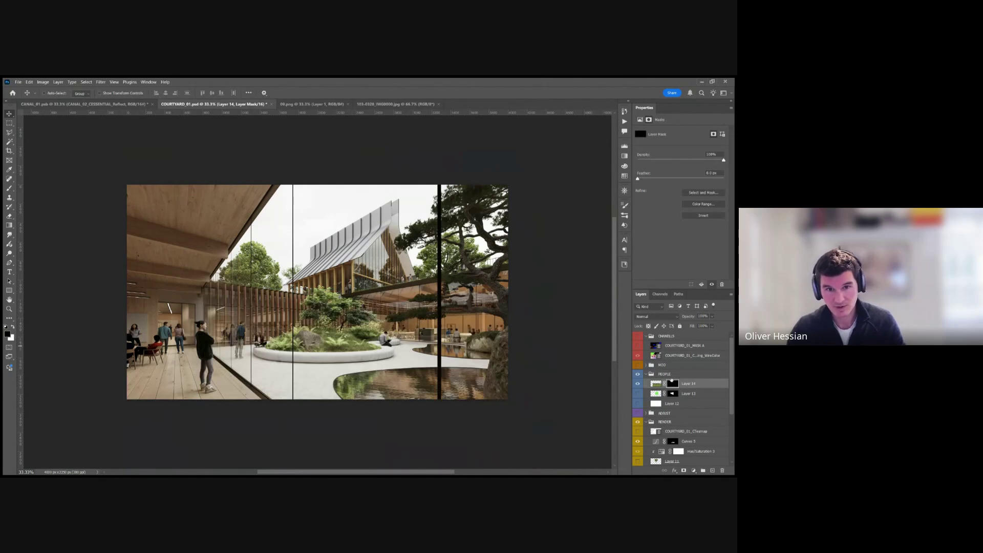
Paint white on the lawn layer's mask to reveal grass on the paving around the planter and pond, adjusting the brush size
key(b)
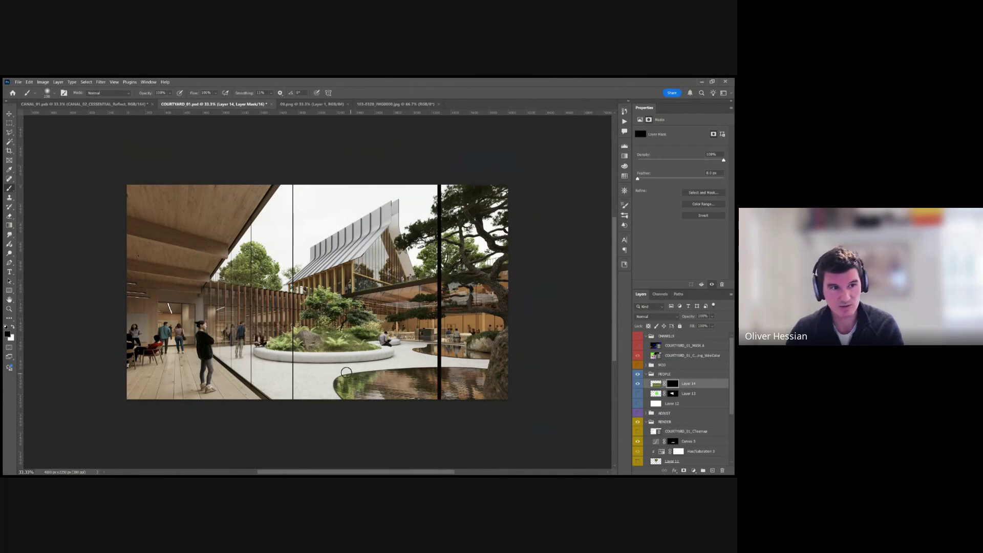
key(x)
mouse_move(305, 377)
mouse_down()
mouse_move(395, 363)
mouse_move(412, 360)
mouse_move(362, 367)
mouse_move(407, 346)
mouse_move(416, 357)
mouse_move(486, 361)
mouse_move(386, 366)
mouse_move(486, 363)
mouse_move(418, 360)
mouse_move(410, 348)
mouse_move(421, 345)
mouse_move(411, 342)
mouse_move(352, 370)
mouse_move(302, 371)
mouse_move(276, 370)
mouse_move(356, 365)
mouse_move(239, 361)
mouse_move(252, 360)
mouse_move(214, 349)
mouse_move(248, 348)
mouse_move(247, 357)
mouse_move(273, 364)
mouse_move(226, 358)
mouse_move(301, 410)
mouse_move(270, 389)
mouse_move(275, 408)
mouse_move(256, 379)
mouse_move(281, 402)
mouse_move(267, 380)
mouse_move(281, 384)
mouse_move(260, 374)
mouse_move(302, 392)
mouse_move(330, 392)
mouse_move(328, 376)
mouse_move(323, 401)
mouse_up()
key(bracketleft)
key(bracketleft)
key(bracketleft)
key(bracketleft)
key(bracketleft)
key(bracketleft)
key(bracketright)
key(bracketright)
key(bracketright)
key(bracketright)
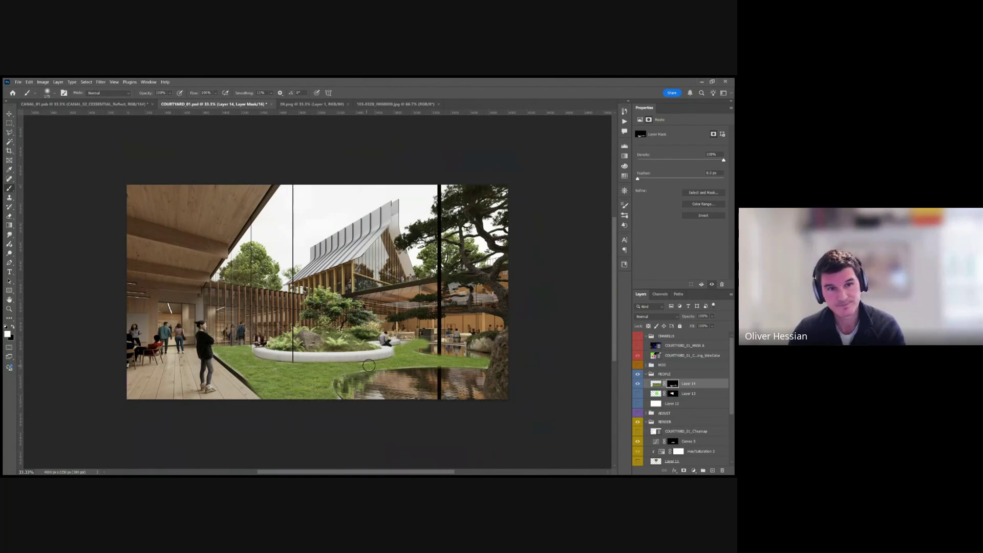
Select the courtyard paving and its edge by colour on the WireColor pass with the Magic Wand, and hide the CHANNELS group
click(638, 336)
key(w)
click(434, 350)
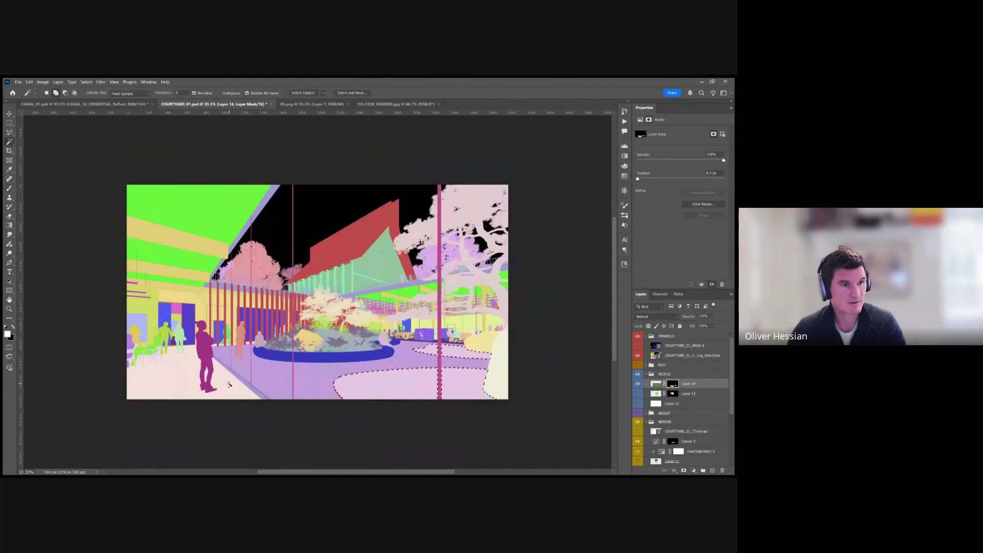
shift+click(243, 383)
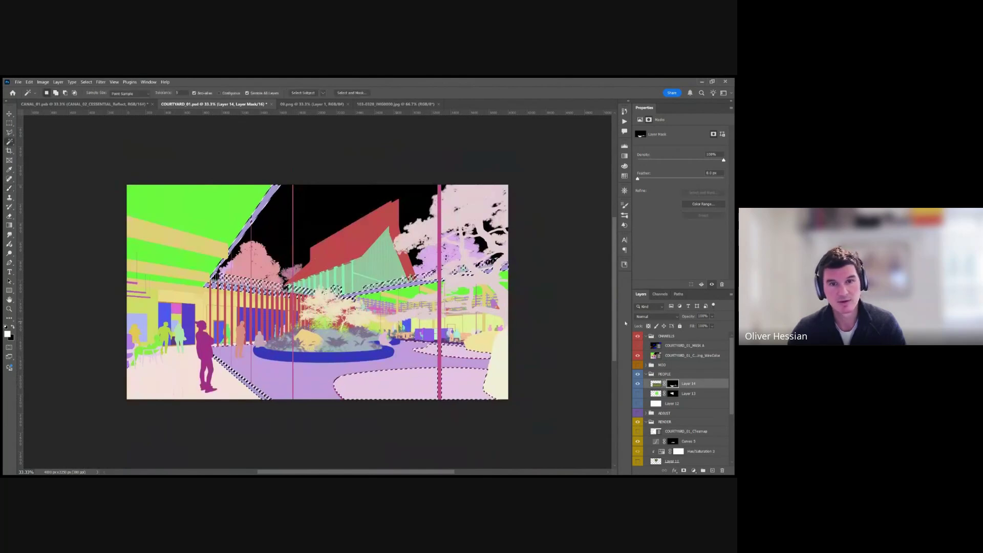
click(637, 336)
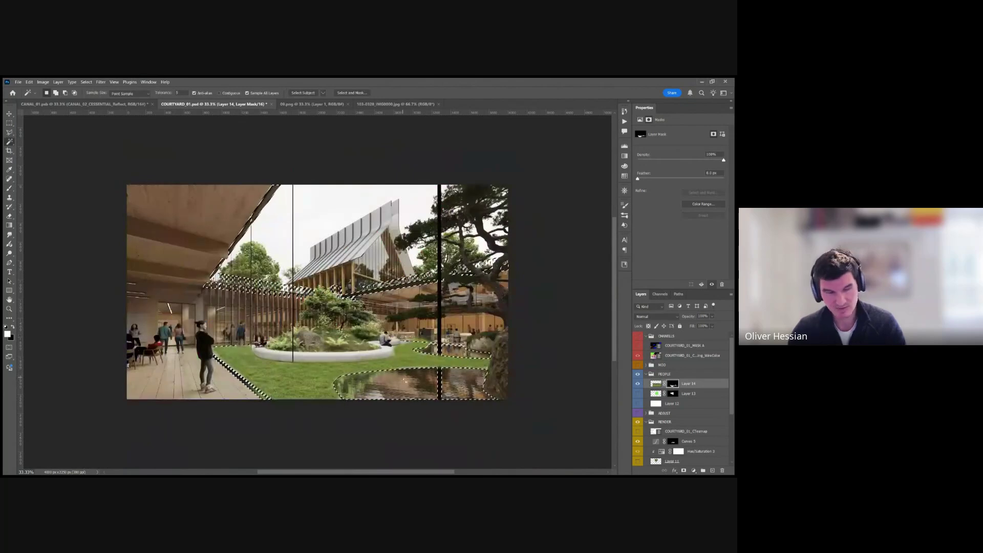
Set up a larger brush with black as the foreground colour for the lawn mask, and clear the selection
key(b)
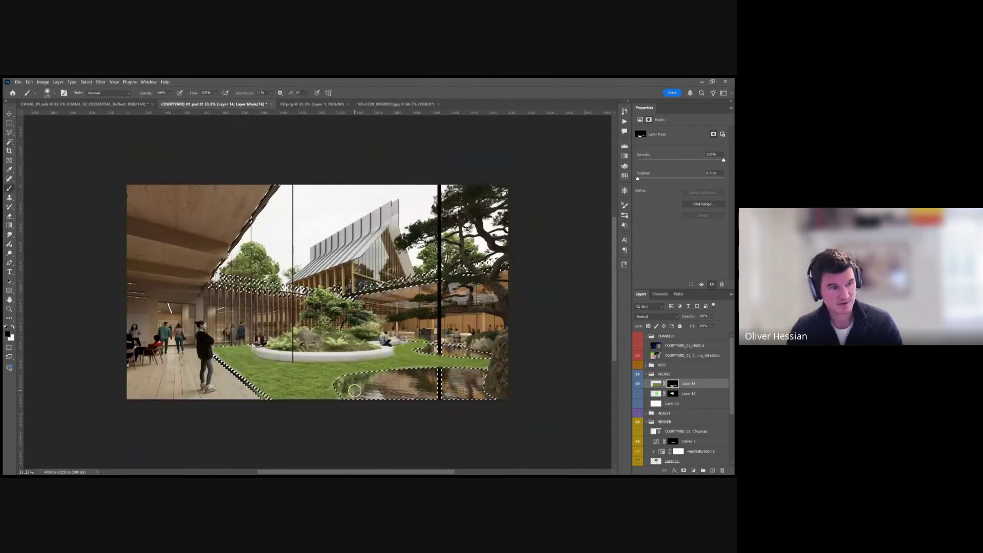
key(x)
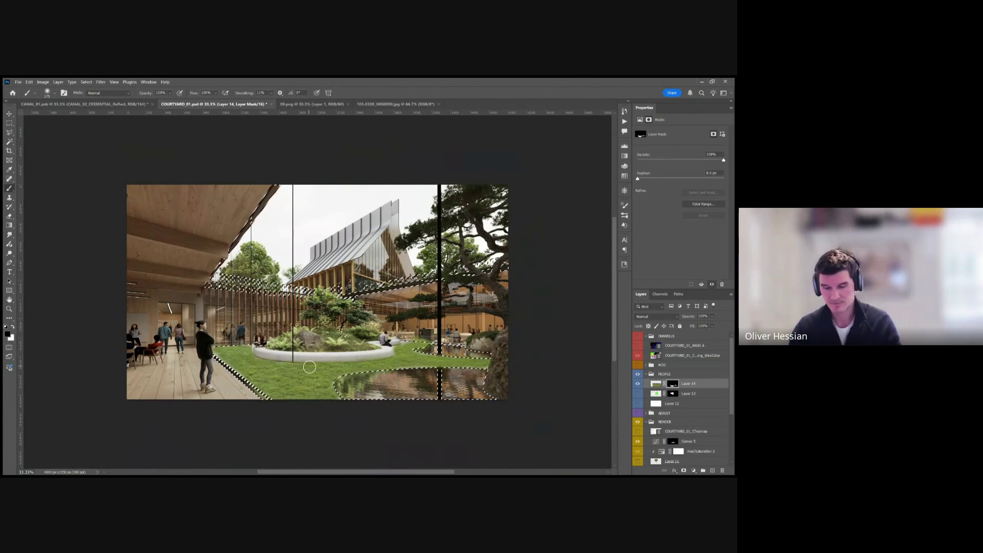
key(bracketright)
key(bracketright)
key(bracketright)
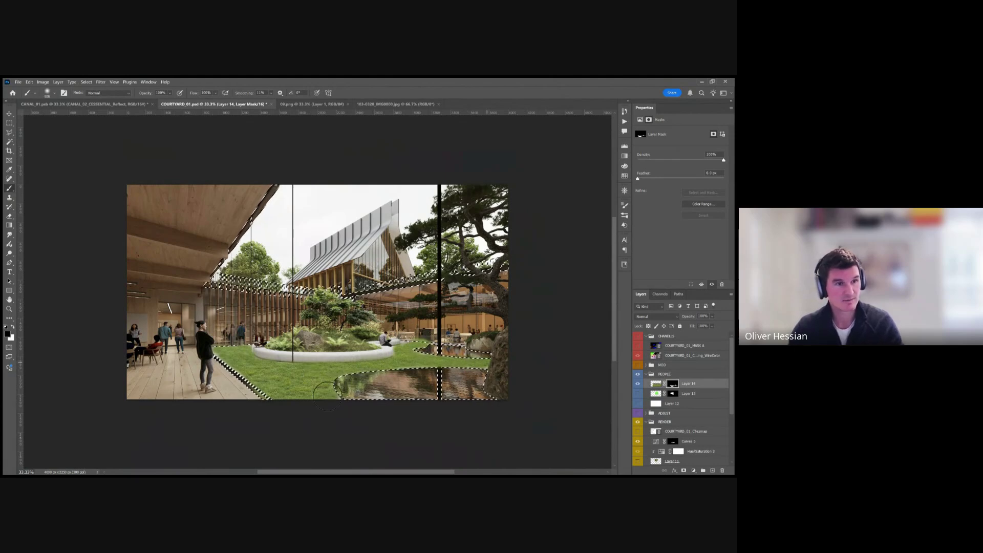
key(ctrl+d)
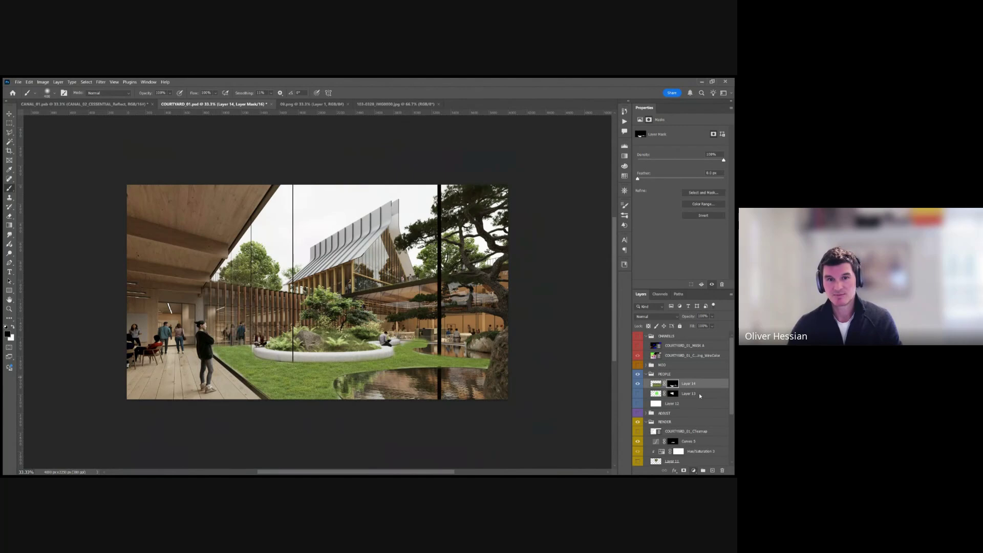
Add a Hue/Saturation adjustment clipped to the lawn layer, lowering the hue slightly and the saturation to about -27
key(ctrl+u)
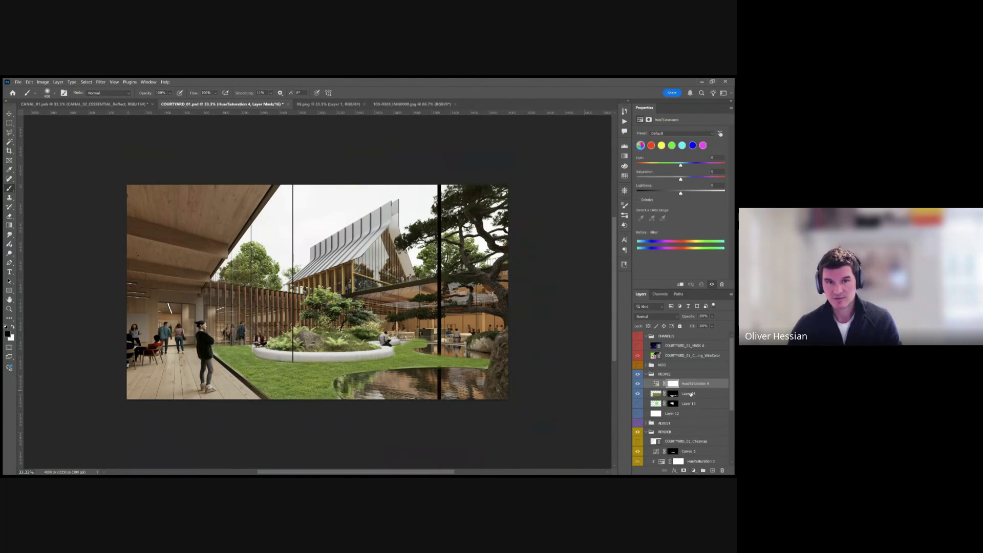
key(ctrl+plus)
alt+click(697, 389)
drag(679, 165, 671, 180)
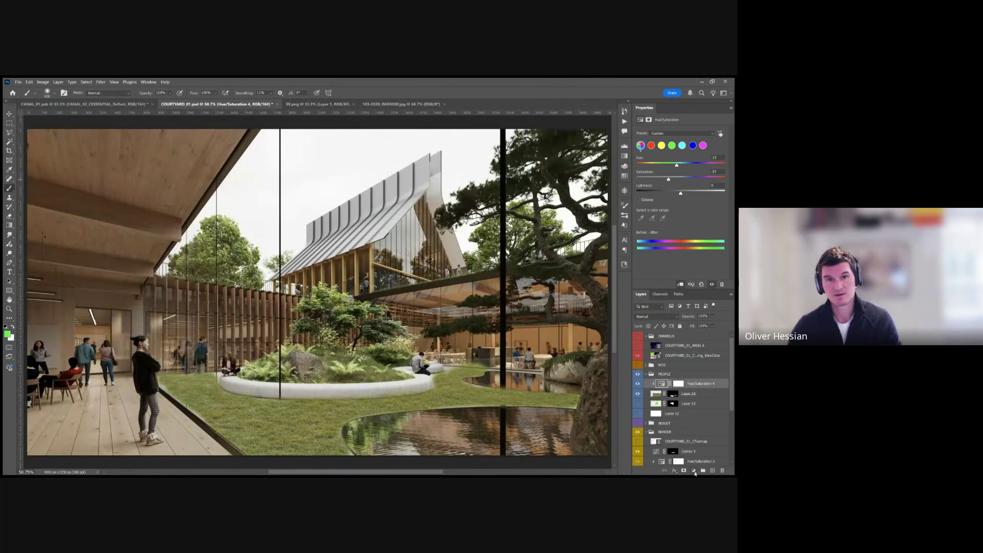
Add a clipped Curves adjustment to the lawn with an S-curve darkening shadows and brightening highlights, and activate its on-image adjustment tool
key(ctrl+m)
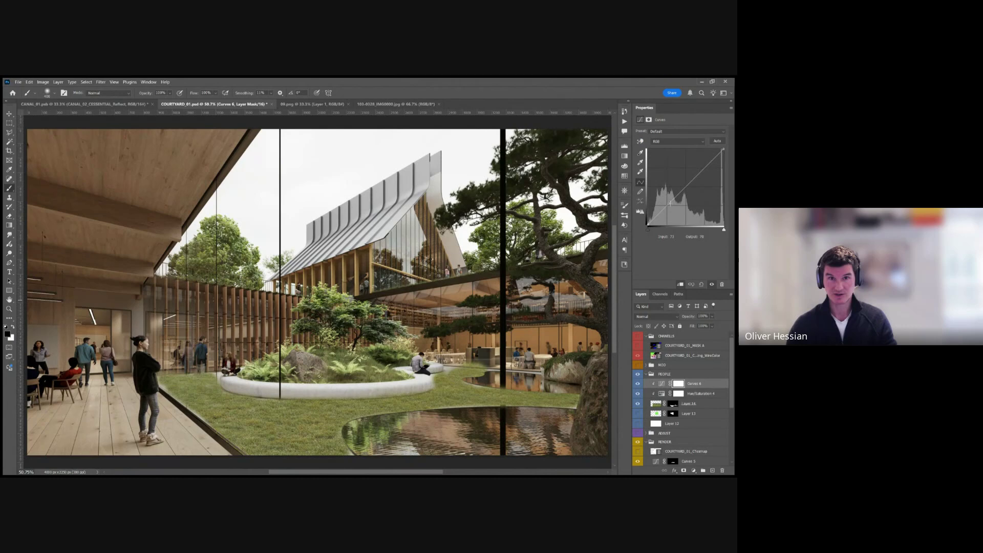
key(ctrl+minus)
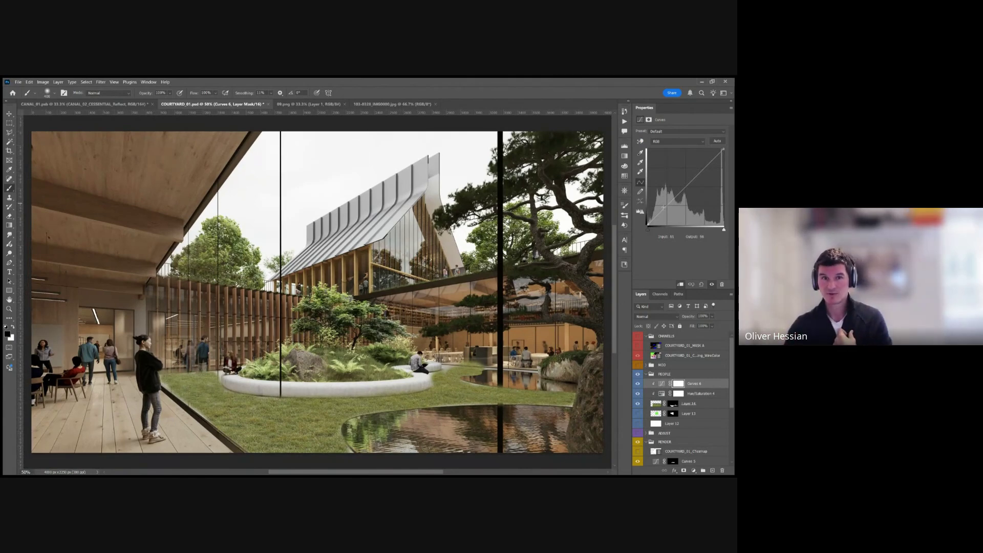
drag(665, 208, 665, 210)
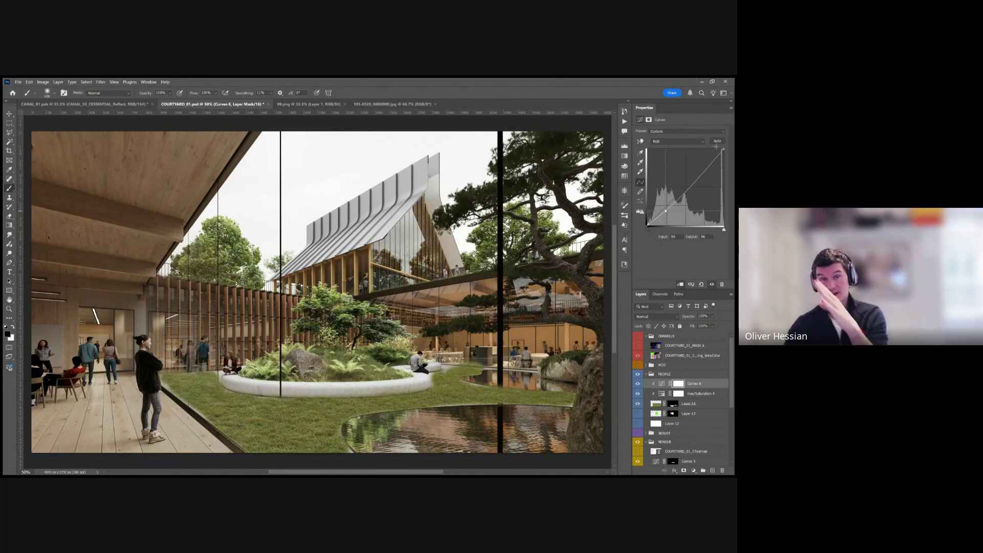
drag(704, 168, 703, 163)
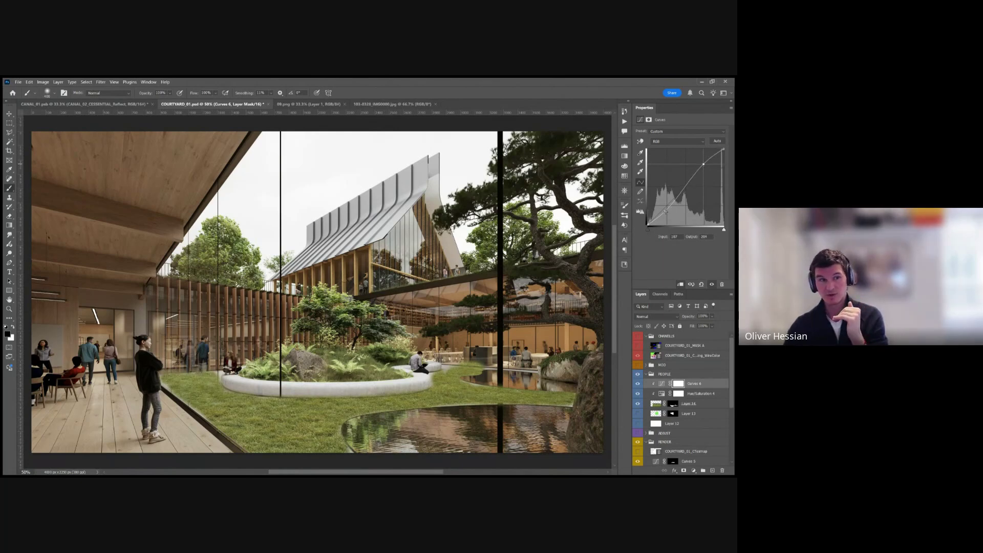
drag(666, 211, 667, 209)
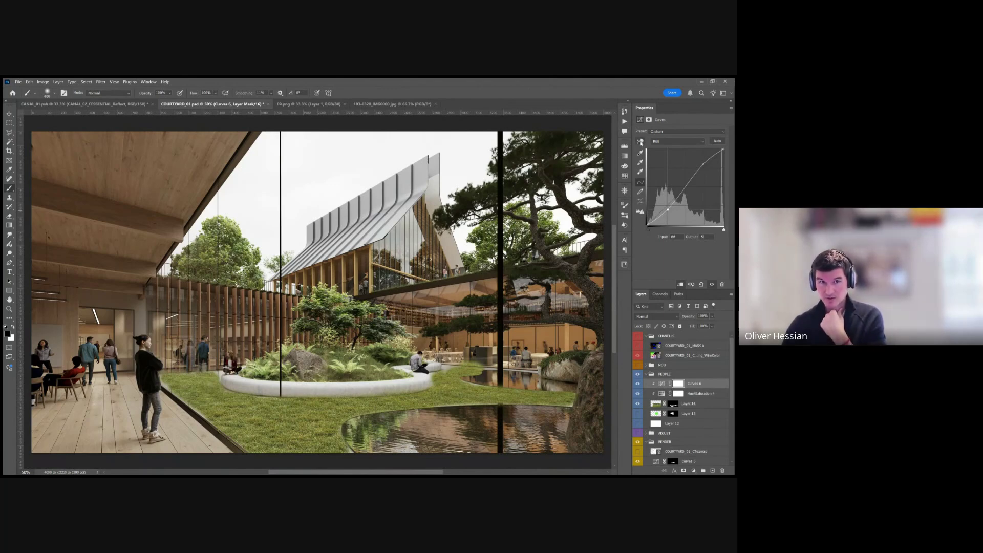
click(641, 142)
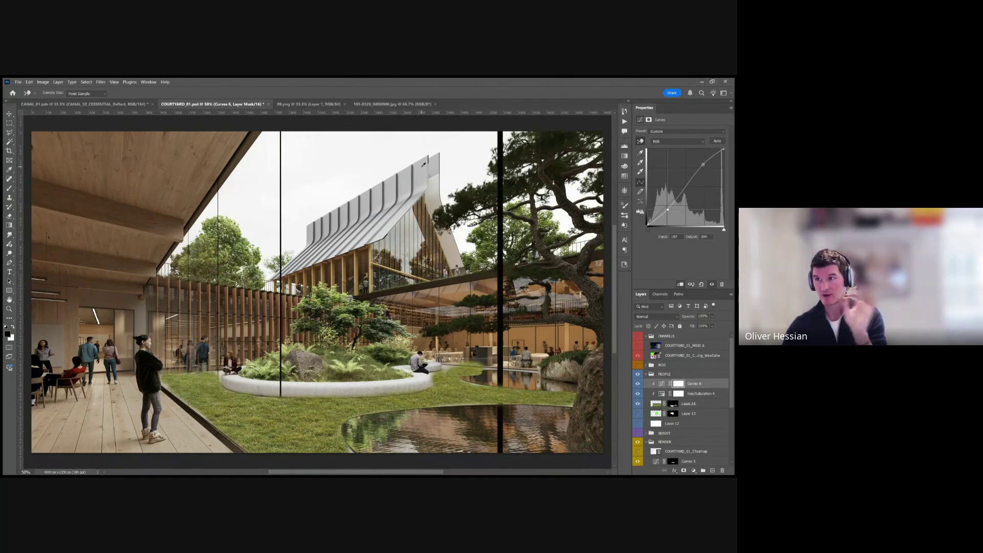
Try raising and lowering the highlights of the lawn's Curves adjustment directly on the image from the roof tone
drag(423, 164, 423, 162)
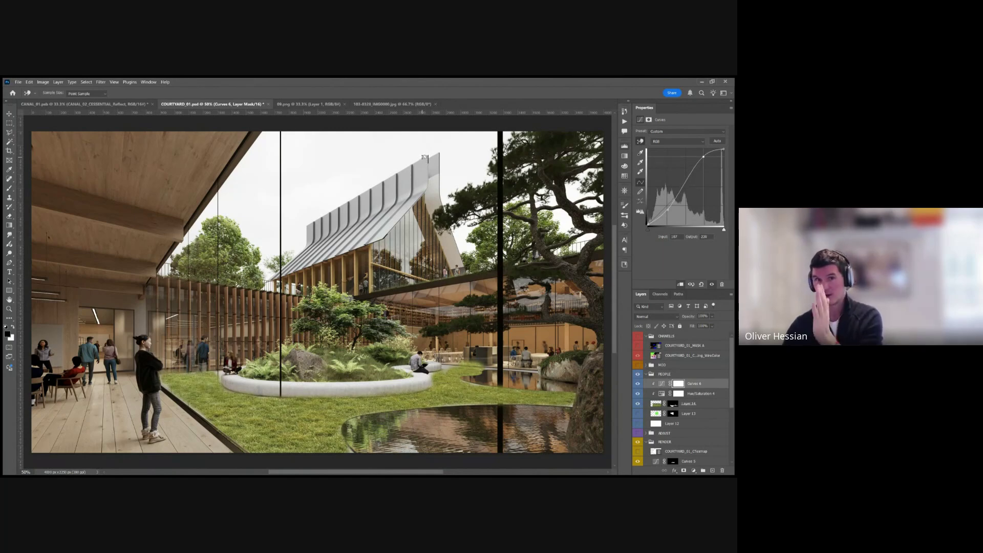
mouse_move(423, 156)
mouse_down()
mouse_move(422, 146)
mouse_move(420, 166)
mouse_up()
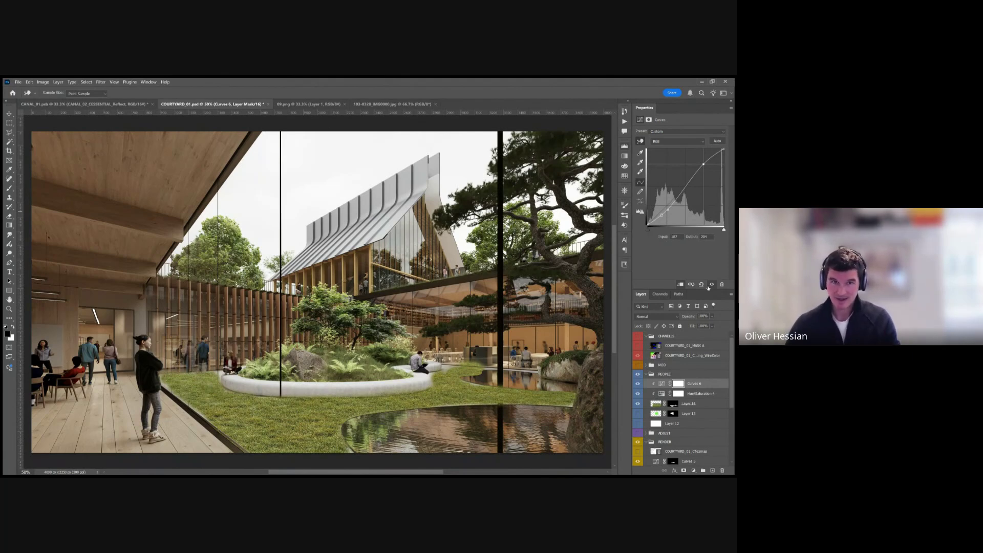
key(v)
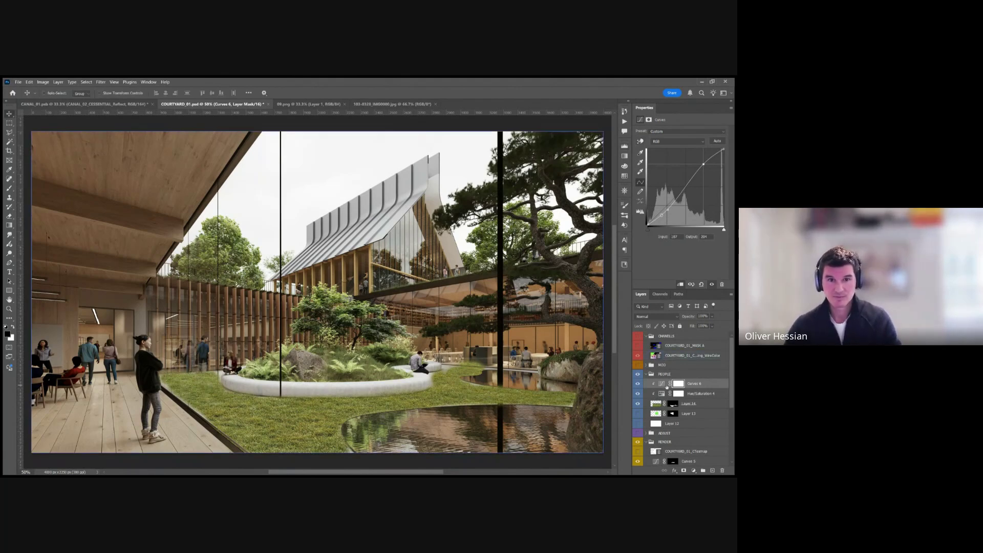
Darken the lawn by lowering both the highlight and shadow points of its clipped Curves adjustment
click(677, 385)
click(661, 383)
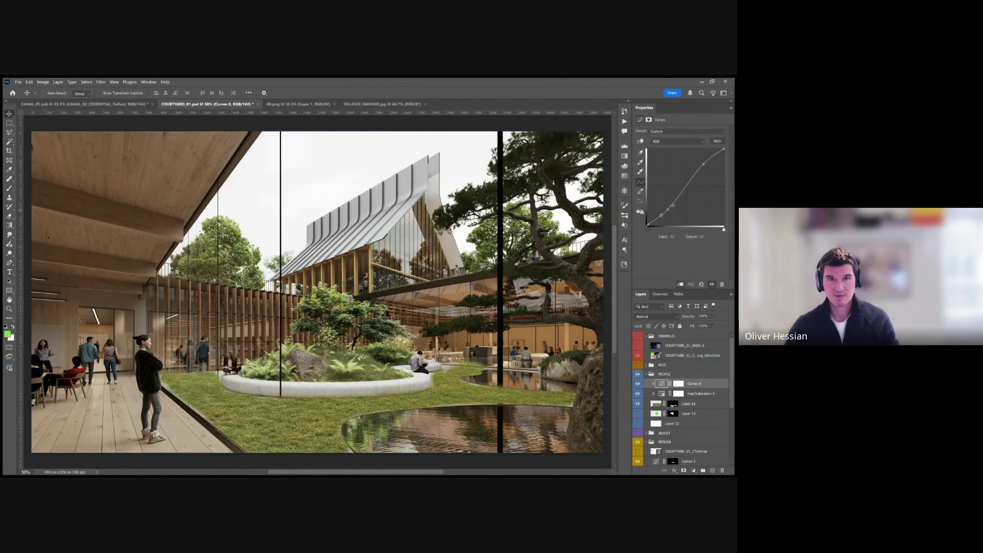
drag(703, 166, 708, 169)
drag(669, 206, 671, 216)
Paint black at 30% brush opacity on the lawn's Curves mask along the far stretch of grass around the planter
click(677, 383)
key(d)
key(b)
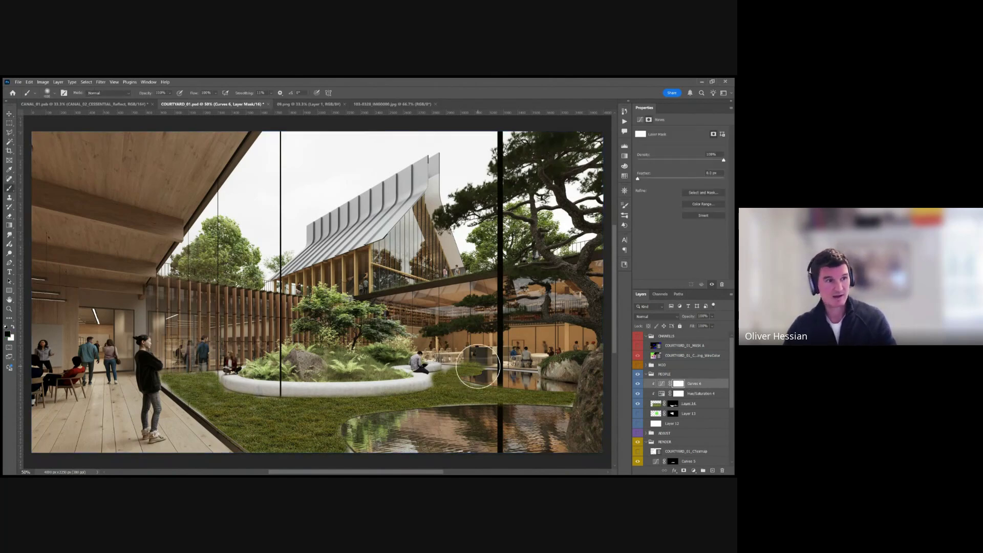
key(3)
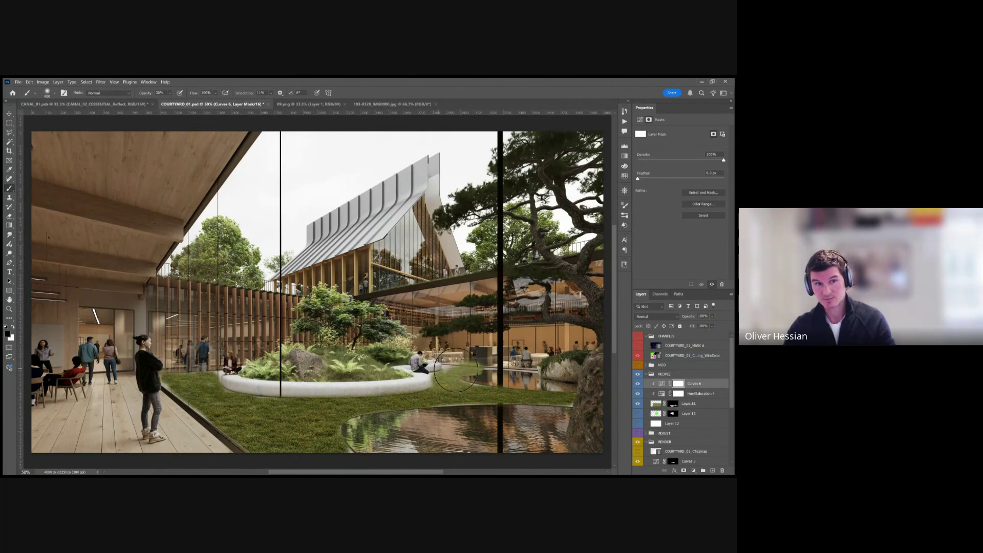
mouse_move(179, 356)
mouse_down()
mouse_move(266, 382)
mouse_move(359, 375)
mouse_move(295, 363)
mouse_up()
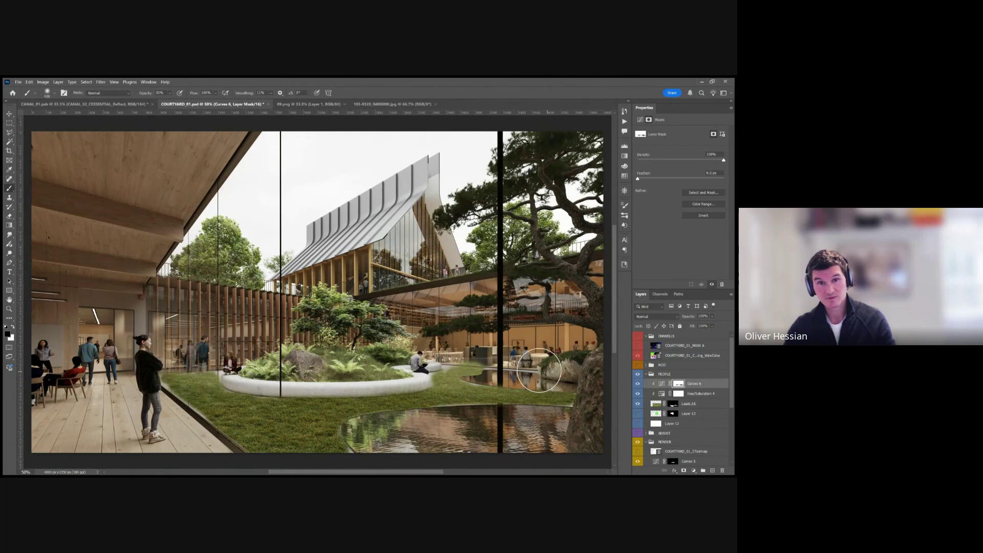
Display the lawn's Curves mask on its own, paint more black over the right part of the existing band, and return to the image
alt+click(679, 385)
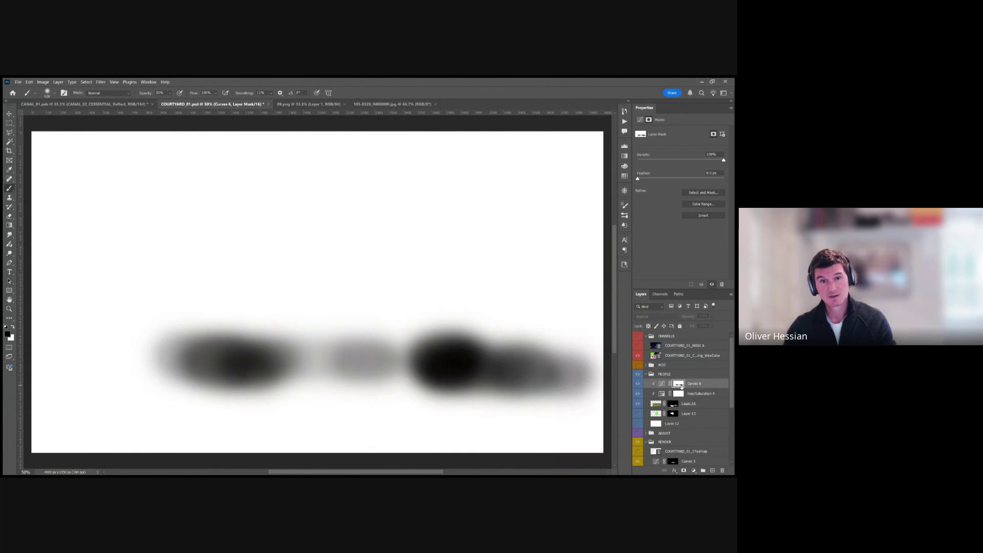
alt+click(679, 384)
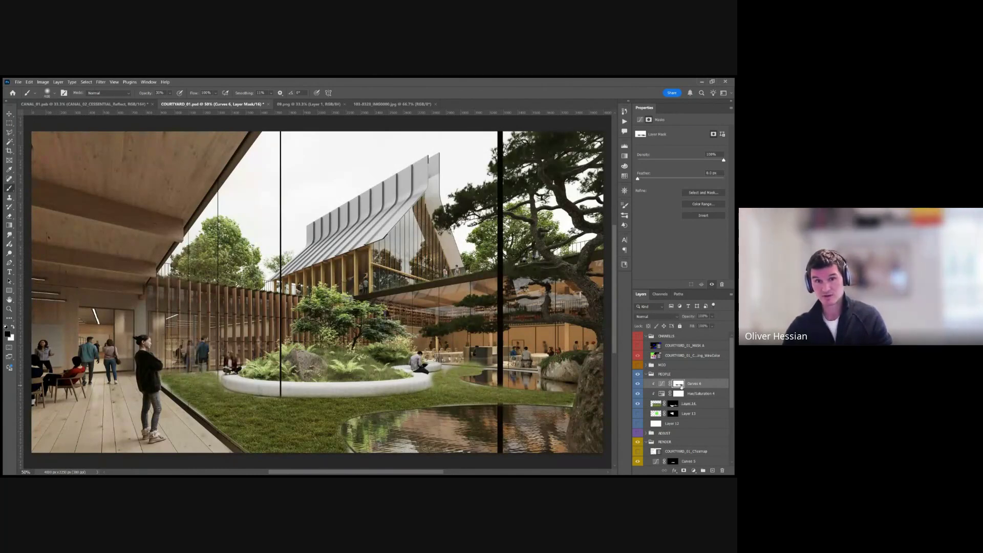
alt+click(679, 385)
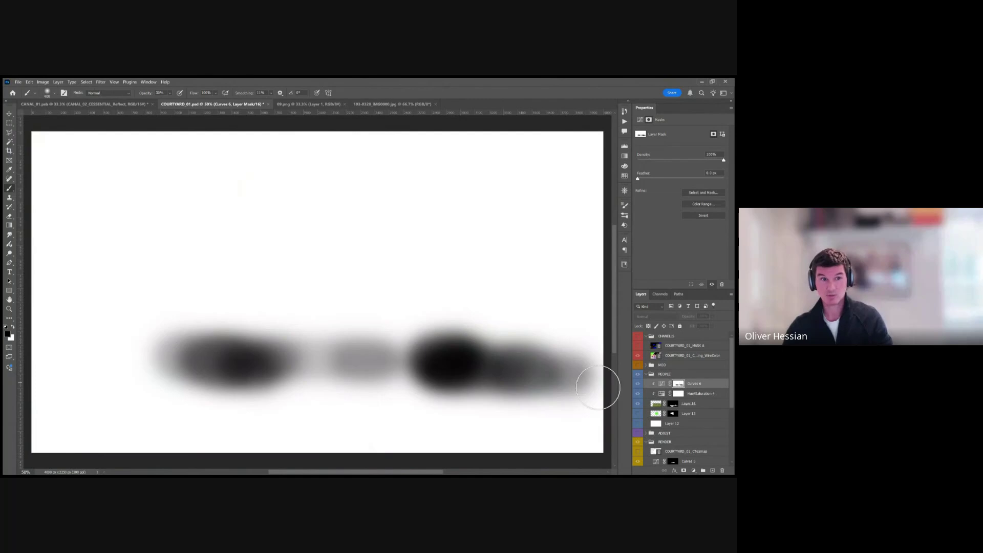
drag(394, 357, 560, 369)
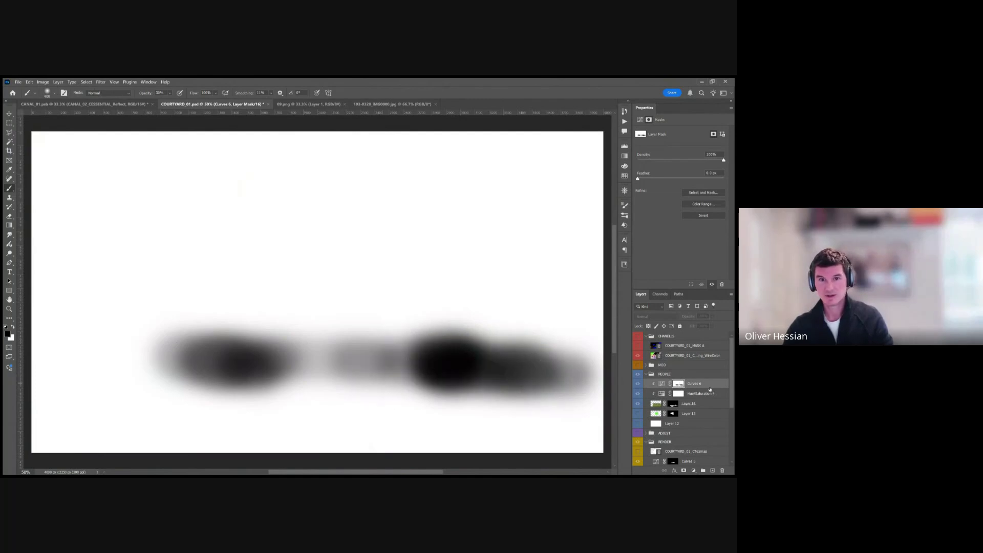
alt+click(678, 385)
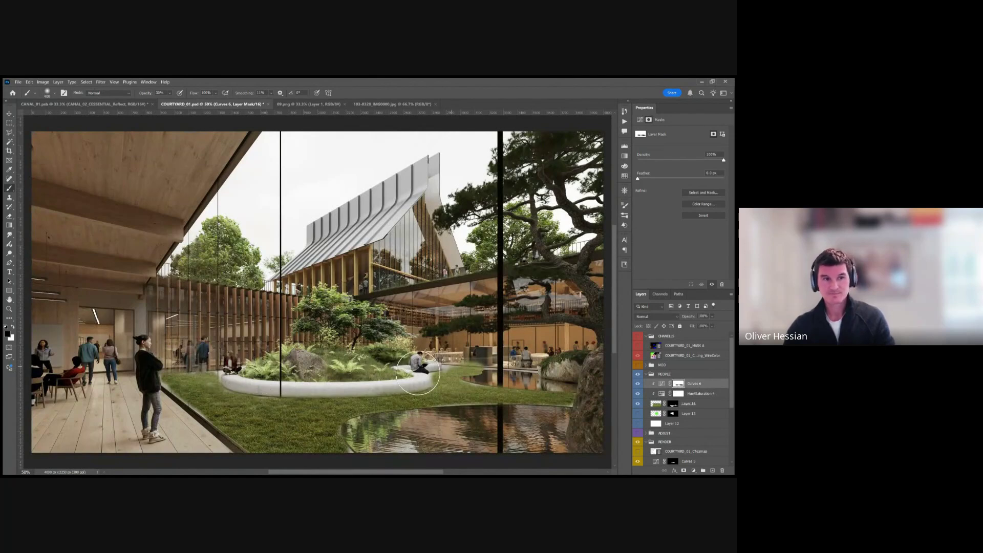
Darken the lawn's Curves adjustment further by lowering the shadow and highlight points, and reselect its mask
click(661, 384)
drag(667, 212, 672, 219)
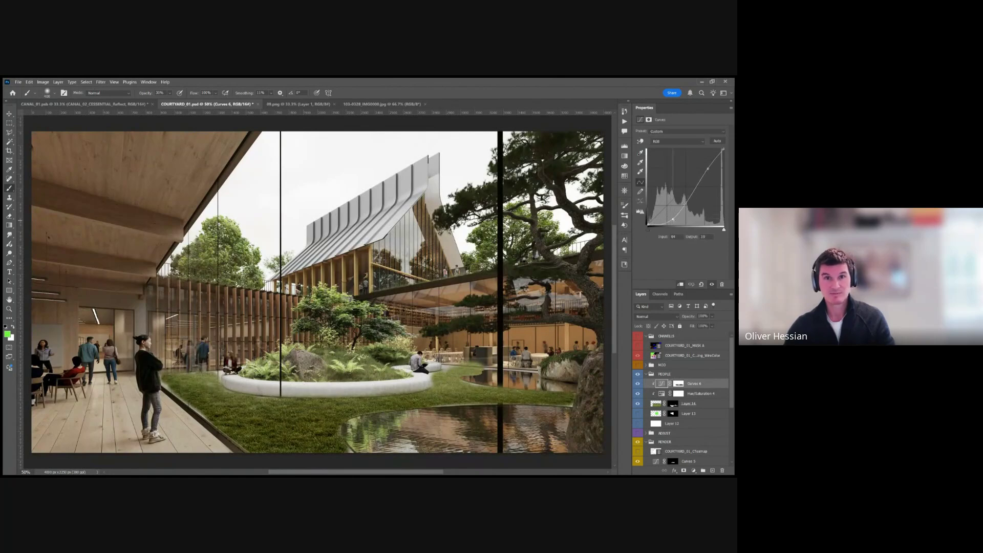
drag(708, 169, 711, 171)
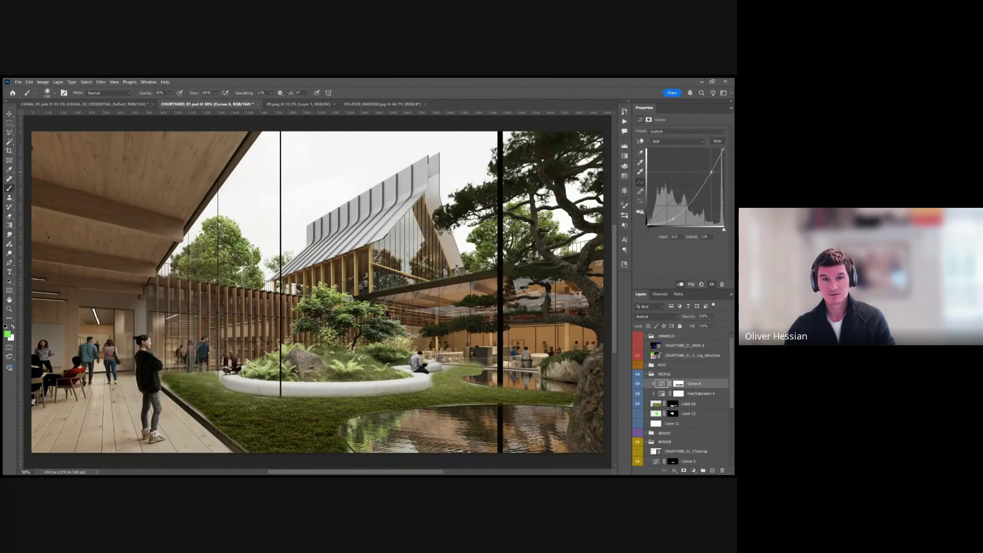
click(678, 383)
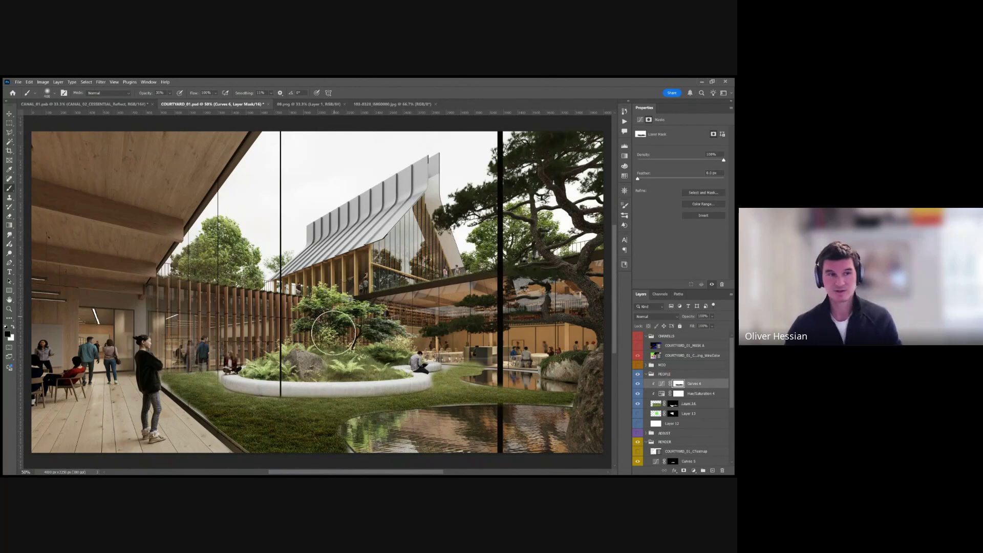
Compare the courtyard with and without the lawn's Curves adjustment, Hue/Saturation adjustment and grass layer by toggling the visibility of each
scroll(323, 395, down, 2)
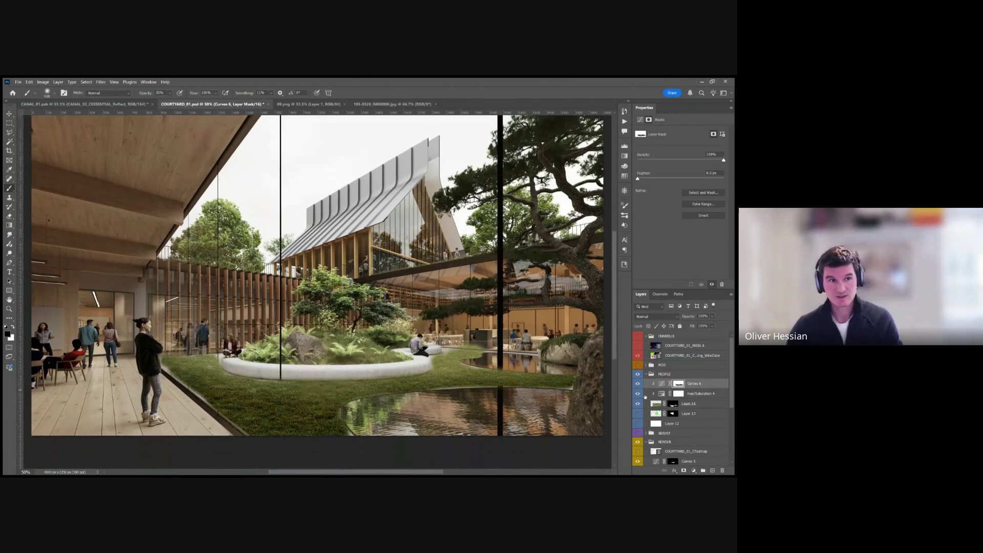
click(638, 384)
click(637, 393)
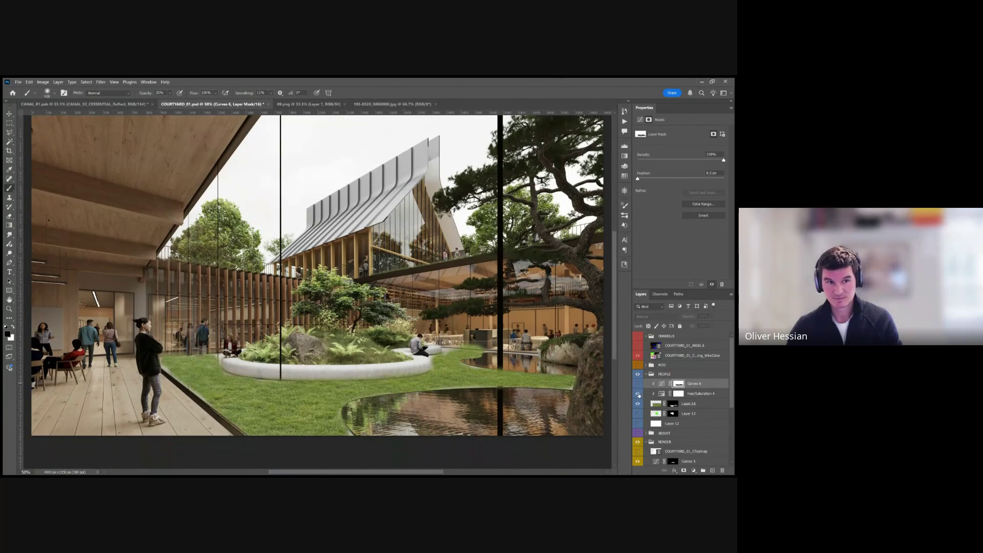
click(637, 384)
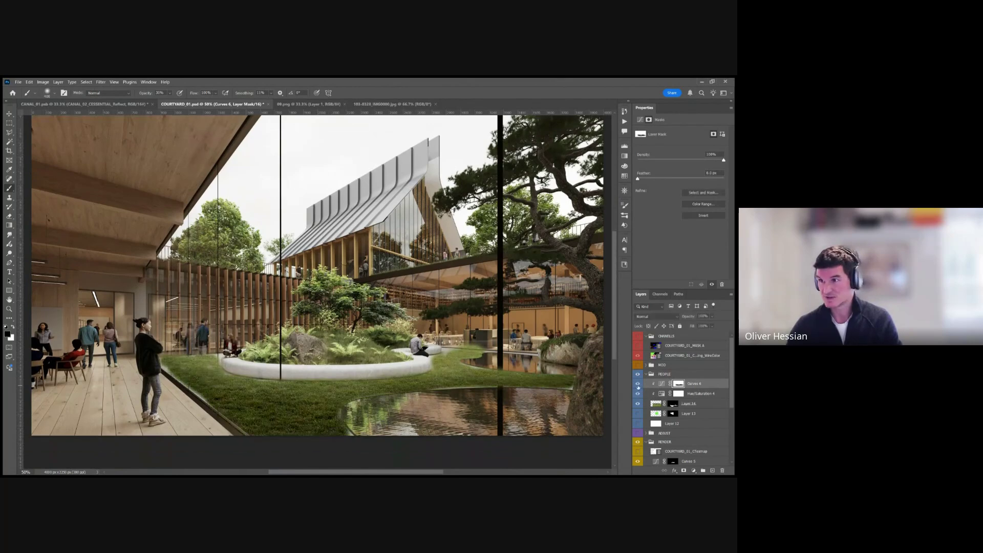
click(638, 394)
click(638, 394)
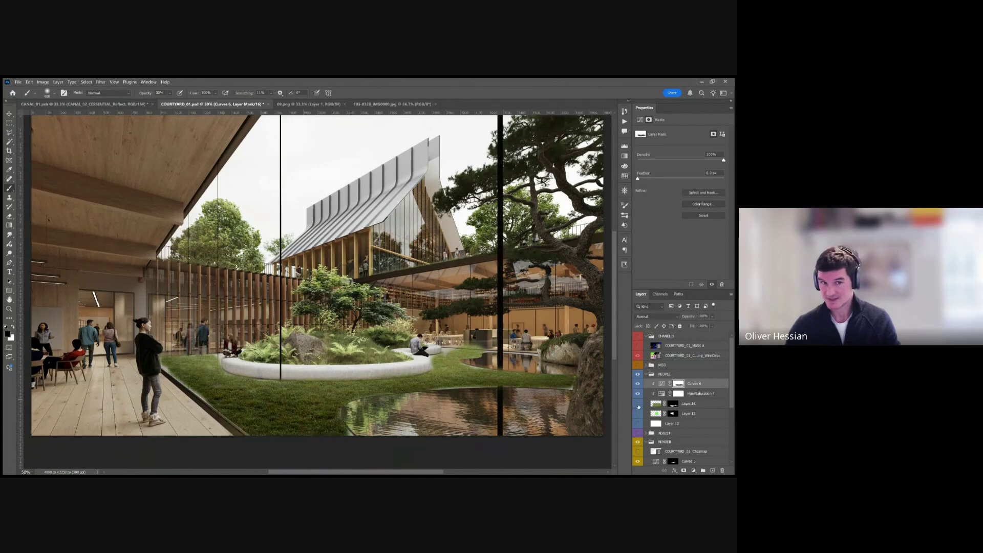
click(637, 403)
click(638, 404)
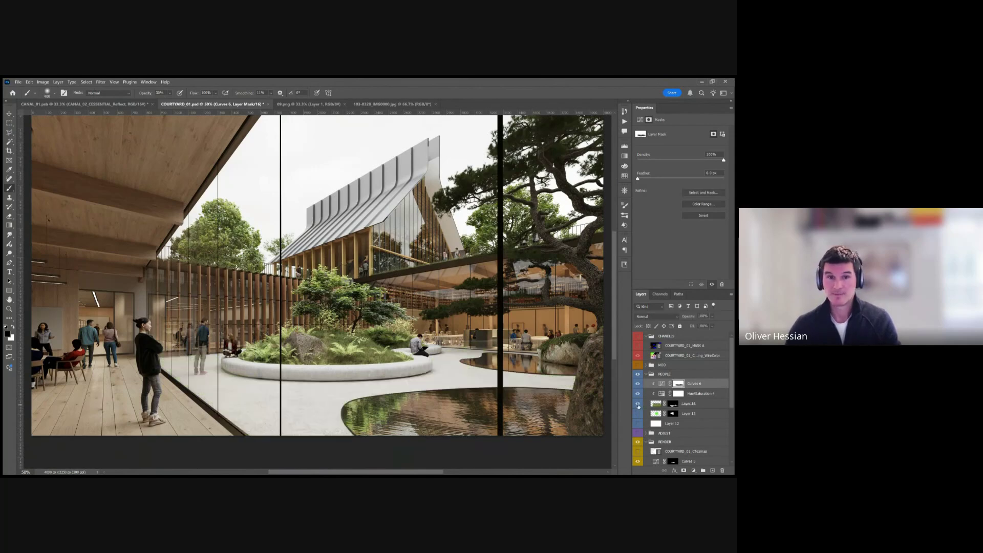
Temporarily disable the grass layer's mask and toggle the clipped adjustments to compare their effect on the whole lawn photo
click(691, 404)
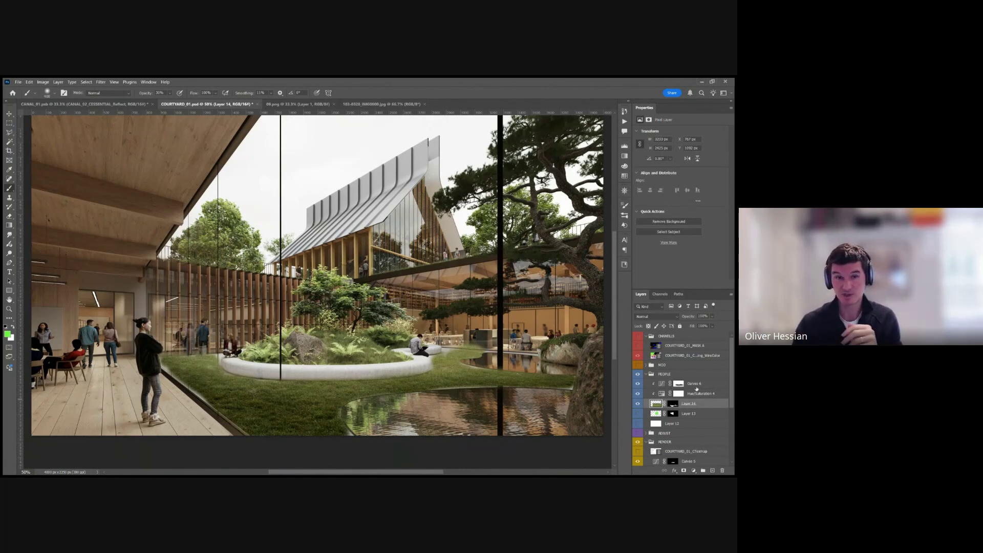
shift+click(673, 404)
drag(638, 393, 639, 384)
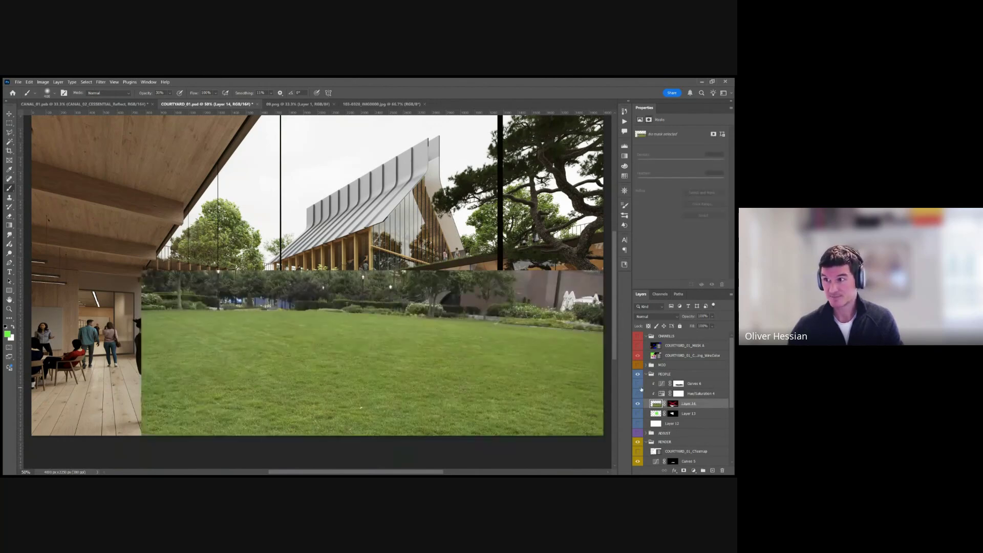
click(638, 392)
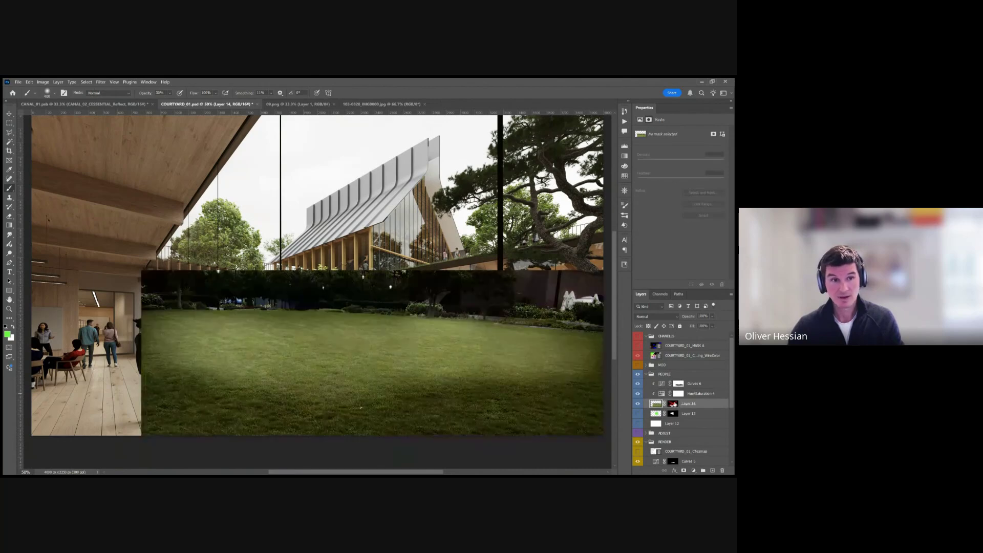
shift+click(674, 404)
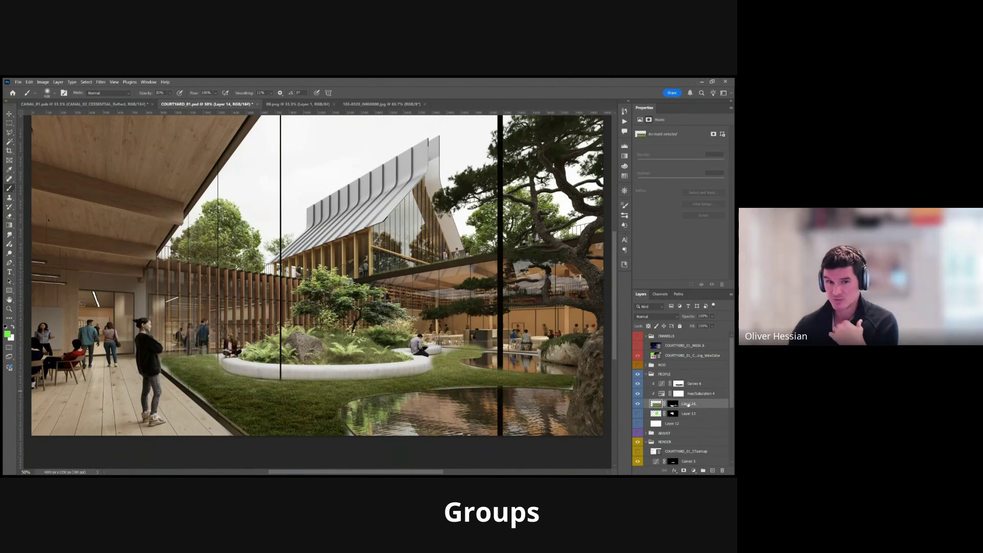
Toggle the PEOPLE group's visibility to check its contents, and rename the group GRASS
scroll(688, 404, down, 4)
scroll(666, 368, up, 4)
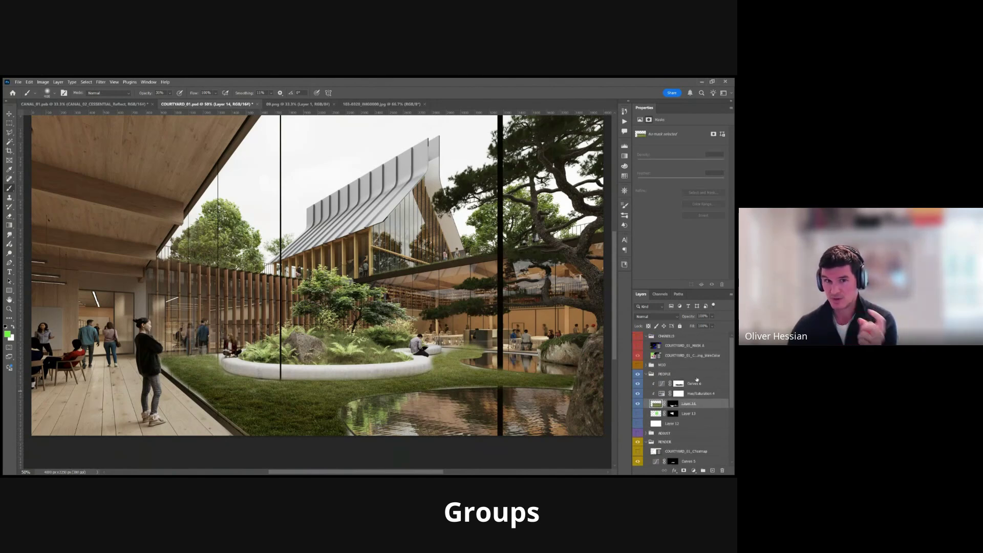
click(675, 374)
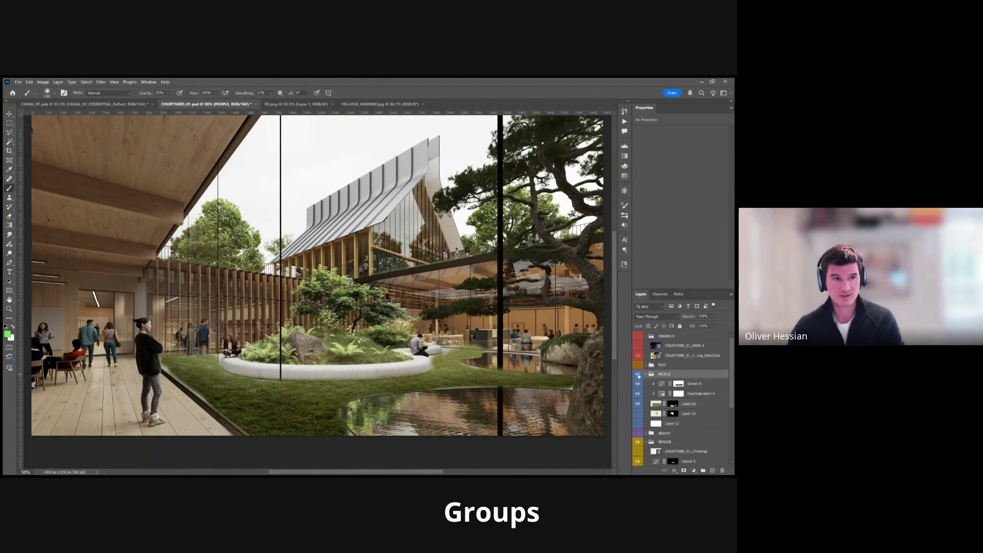
click(638, 374)
click(637, 374)
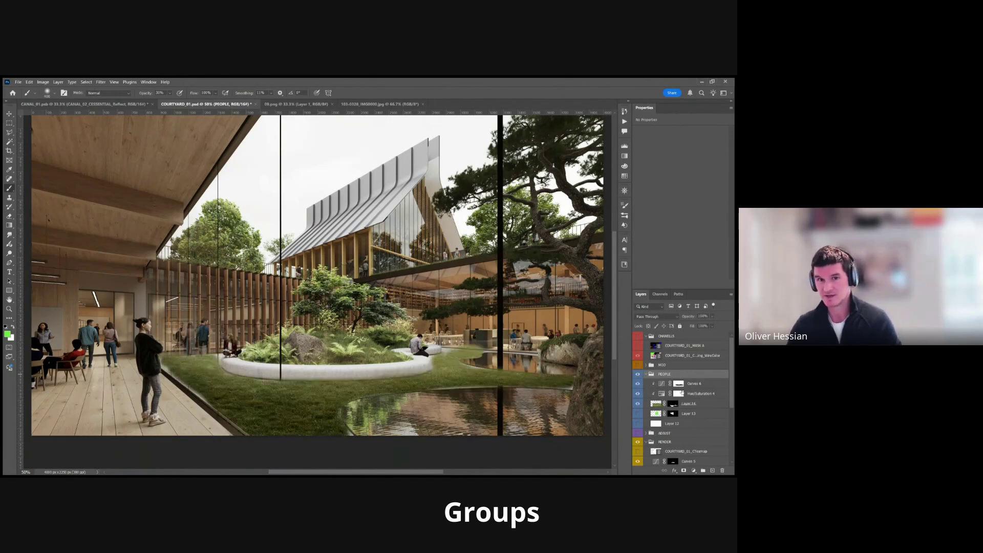
double_click(679, 374)
text(grass)
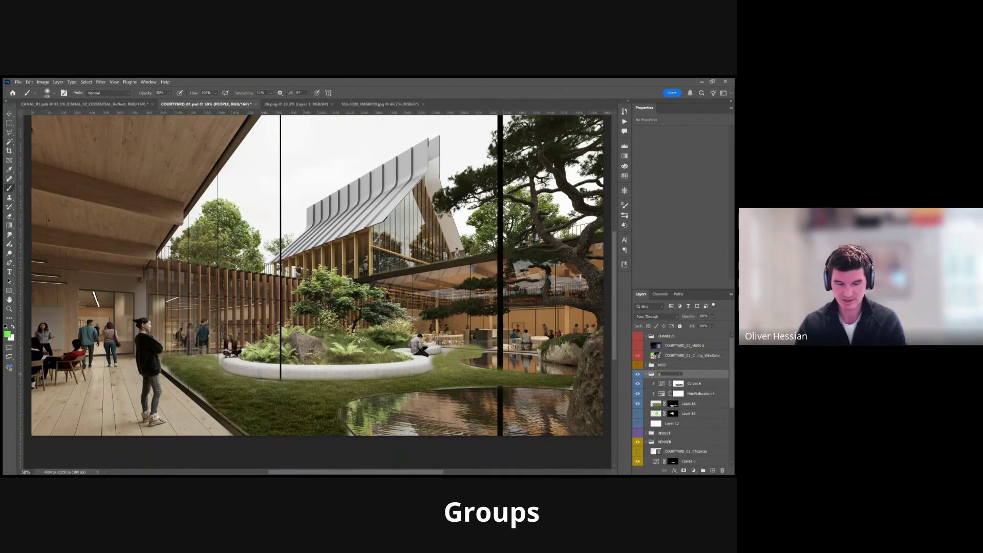
key(Return)
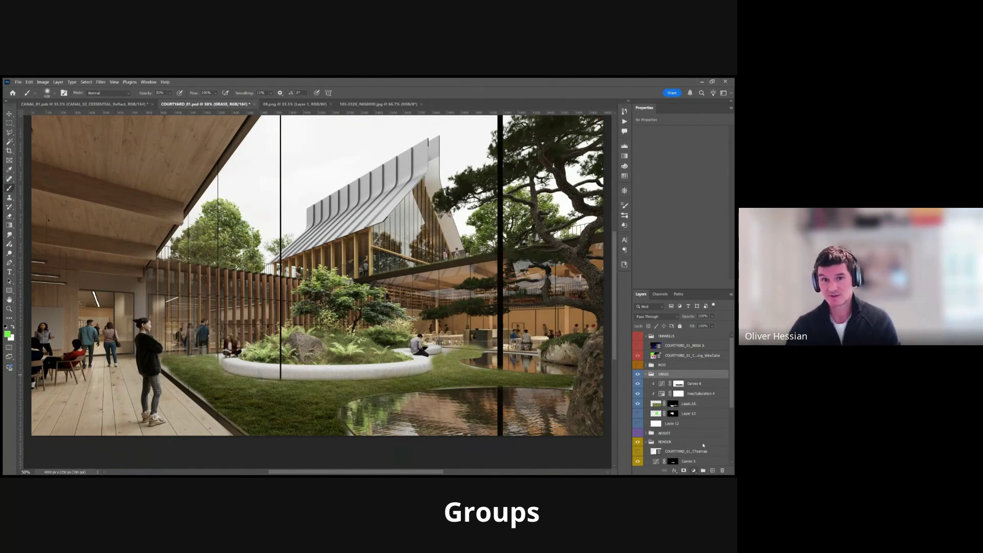
Add a Curves adjustment directly above the GRASS group and clip it to the whole group
key(ctrl+m)
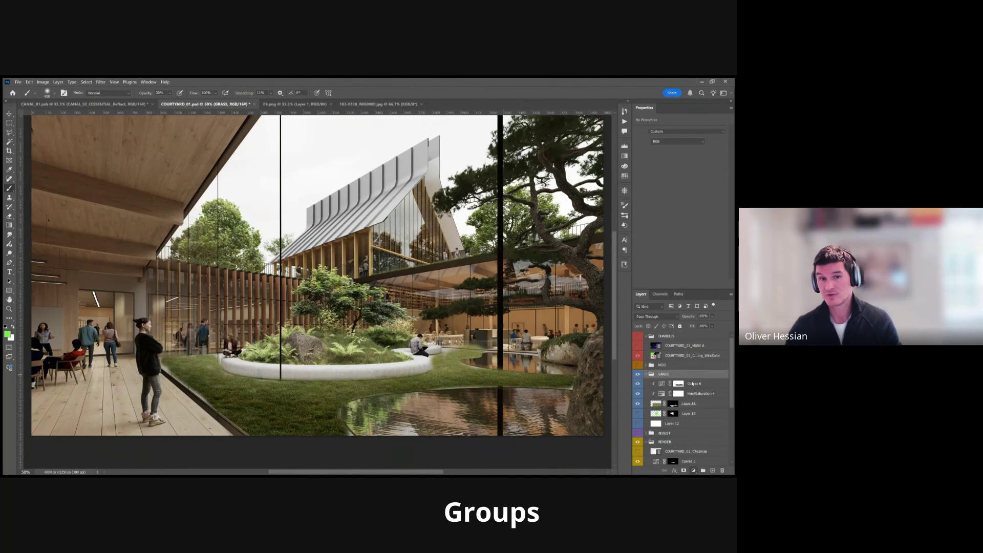
drag(692, 384, 692, 370)
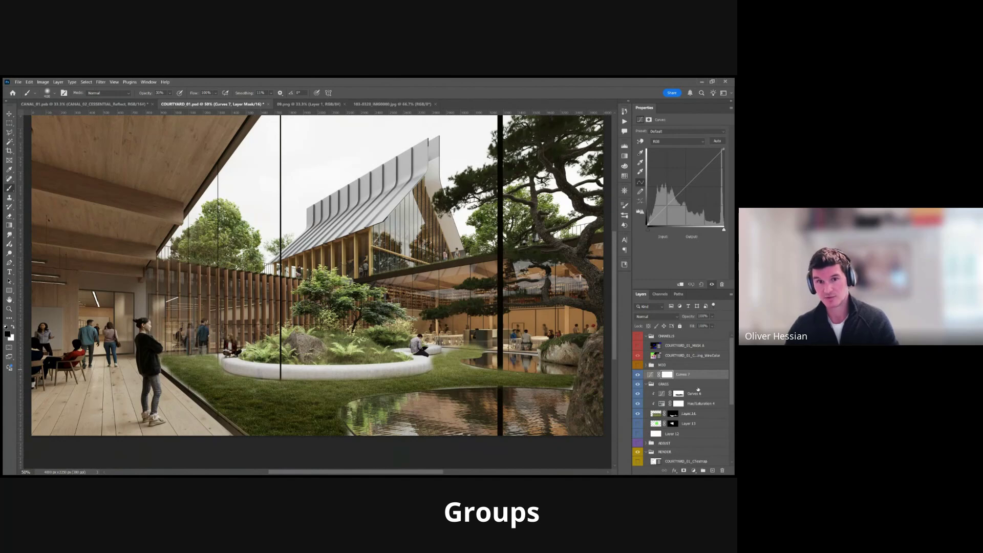
alt+click(660, 379)
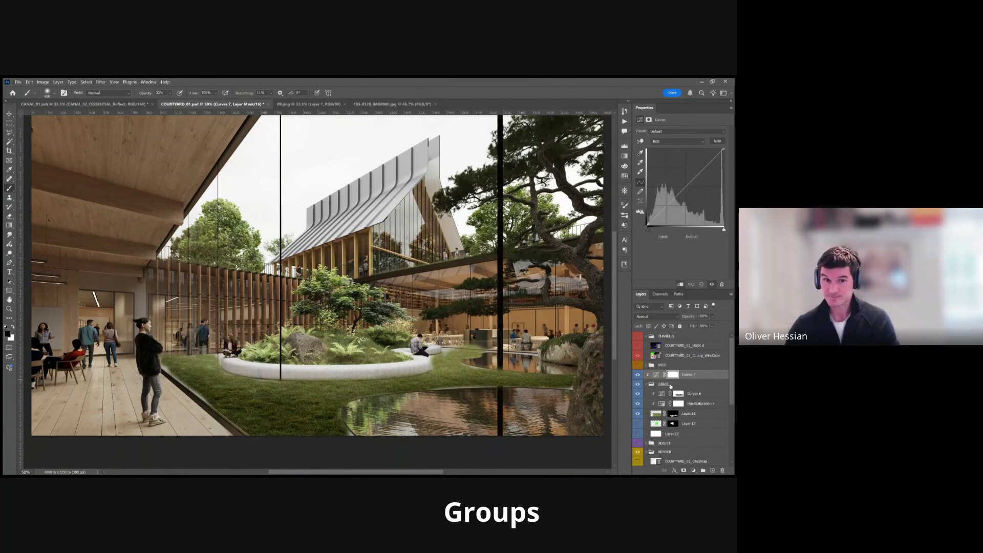
Raise the highlights and fine-tune the shadow point of the group's clipped Curves, comparing it with the lawn's own Curves adjustment
drag(701, 170, 700, 164)
drag(666, 203, 666, 204)
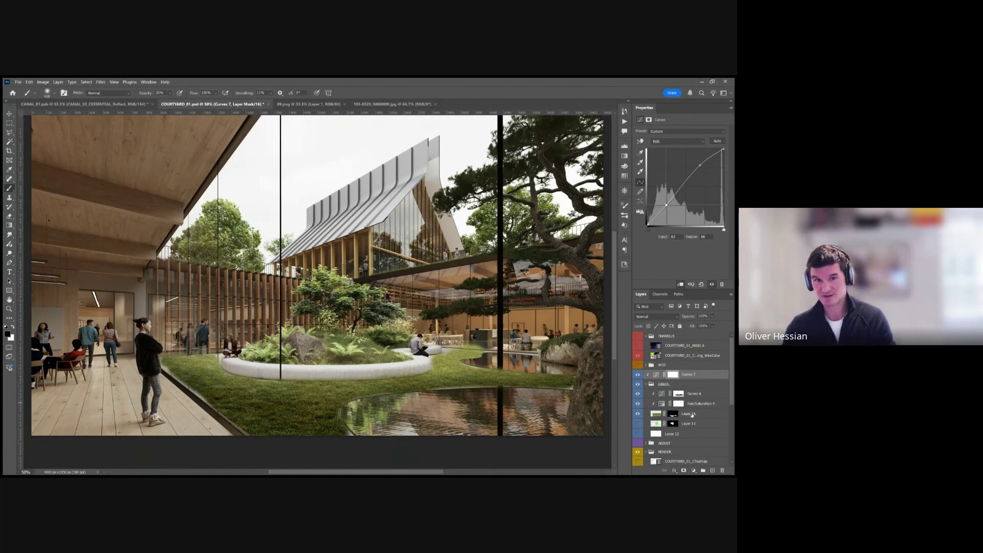
click(651, 393)
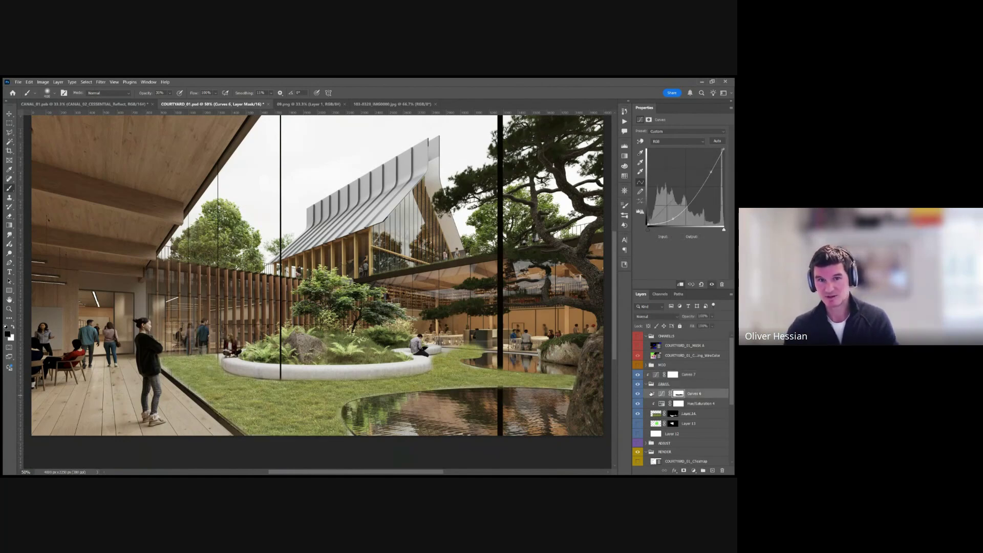
click(665, 374)
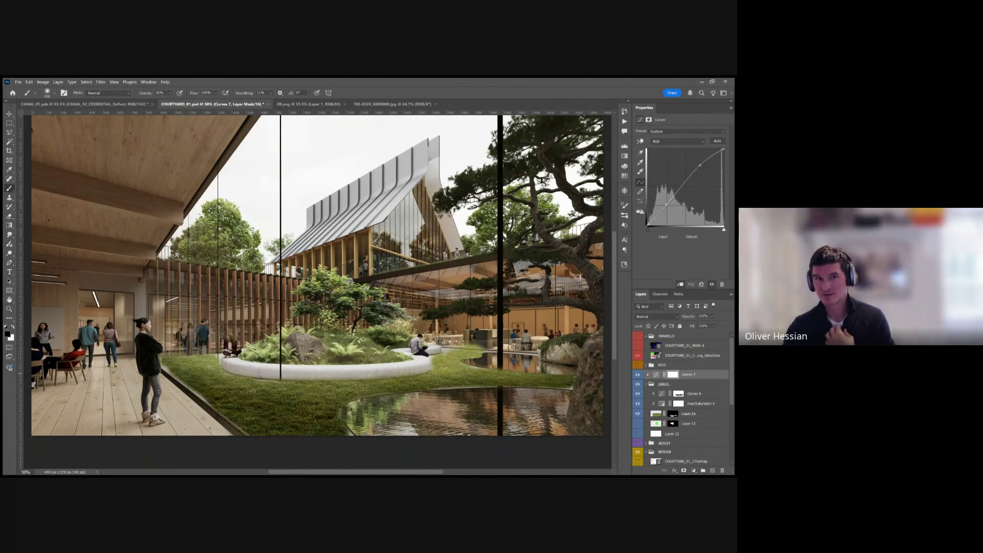
Add a layer mask to the whole GRASS group
click(681, 186)
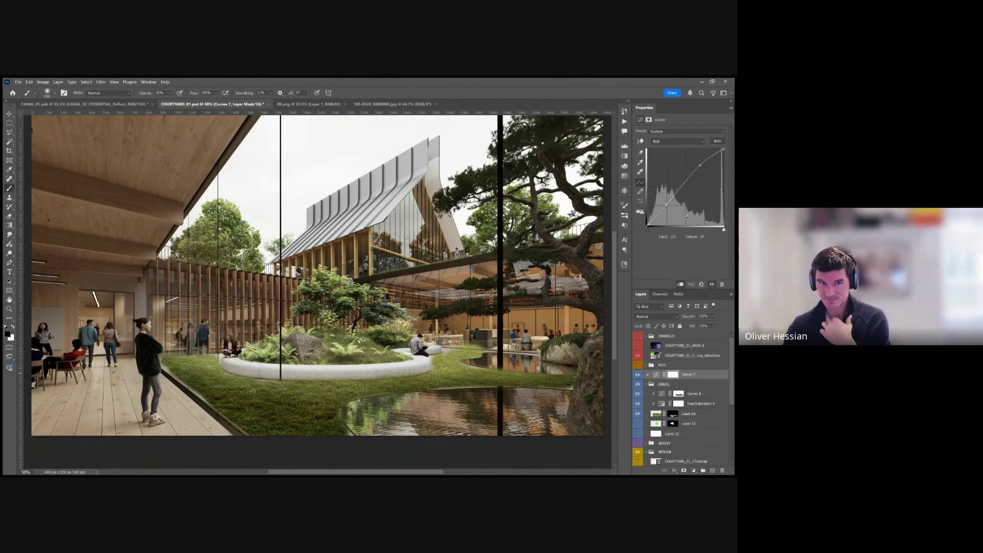
drag(660, 216, 665, 207)
click(668, 385)
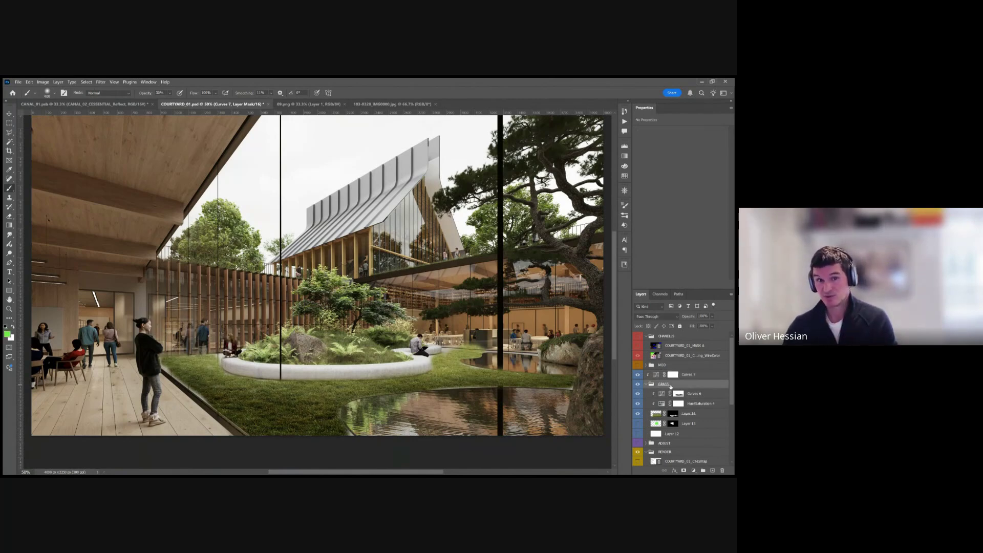
click(684, 470)
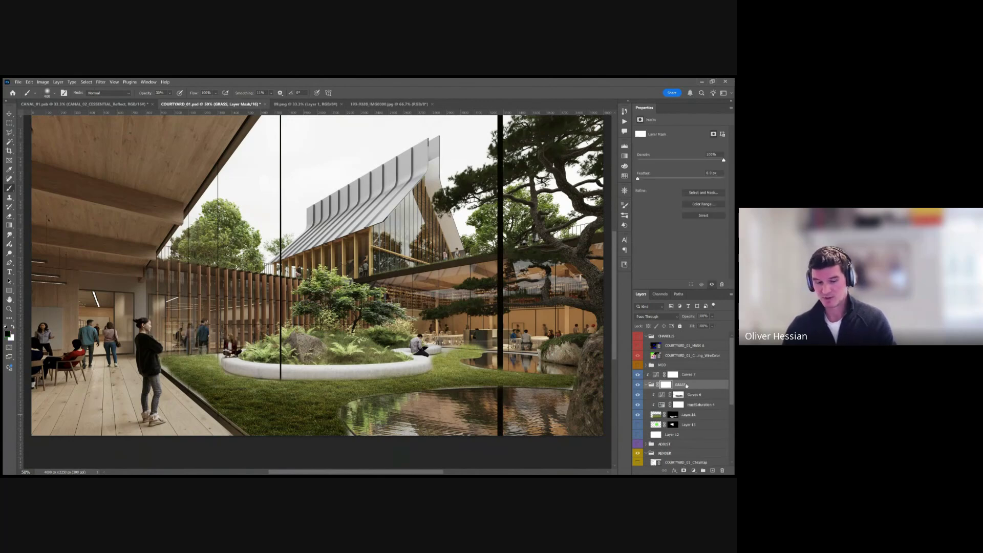
Mask out two narrow vertical strips along the window mullions on the GRASS group's mask, deselect, and inspect the mask on its own
key(l)
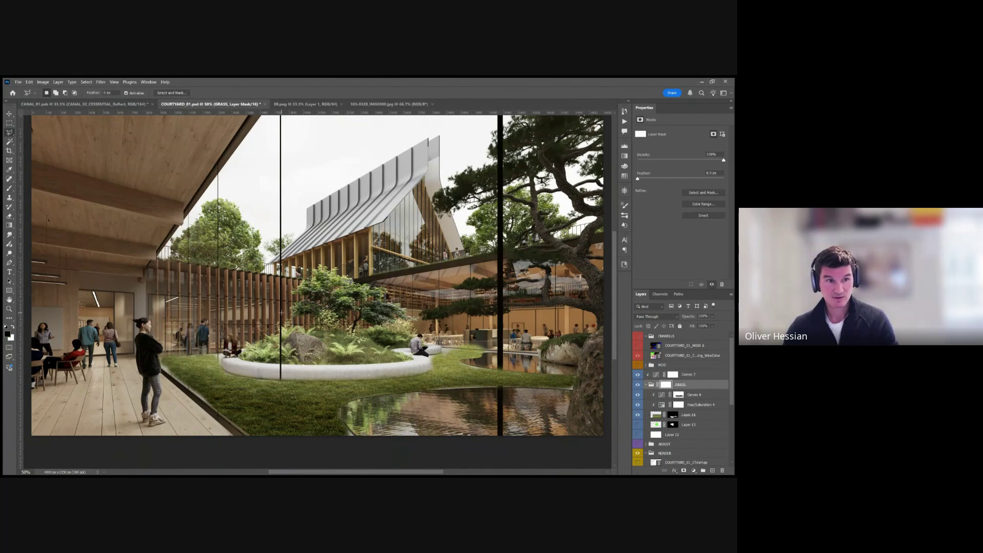
key(m)
drag(280, 279, 281, 436)
drag(496, 314, 505, 436)
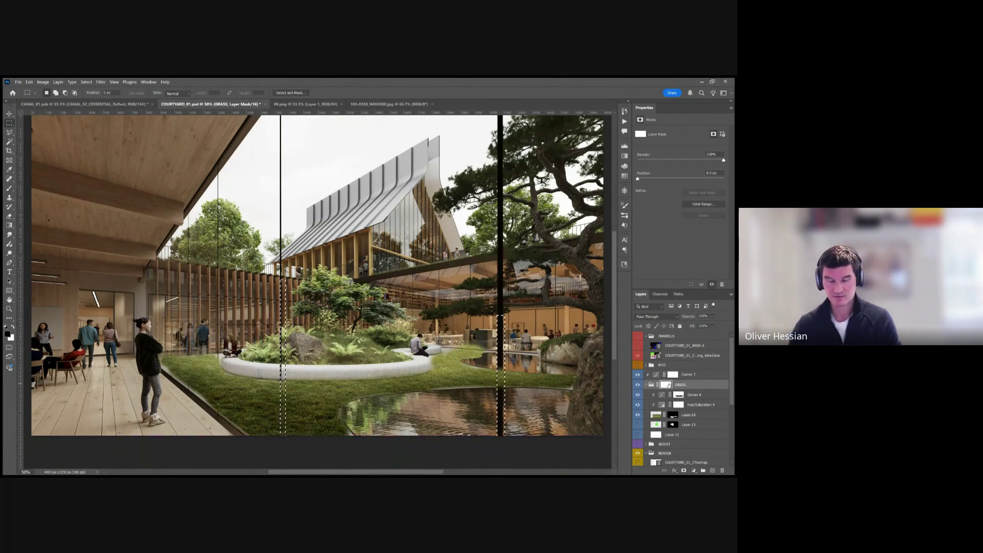
key(i)
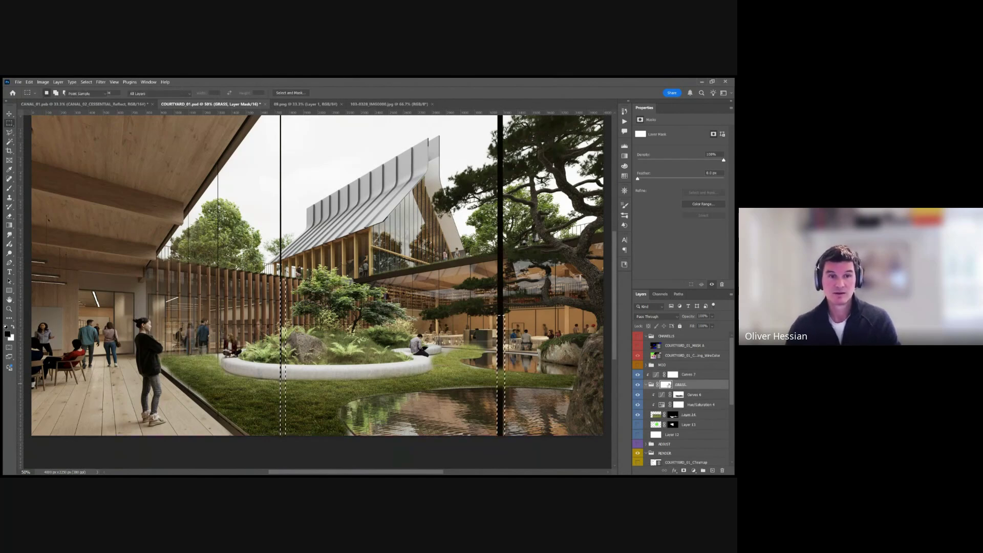
key(m)
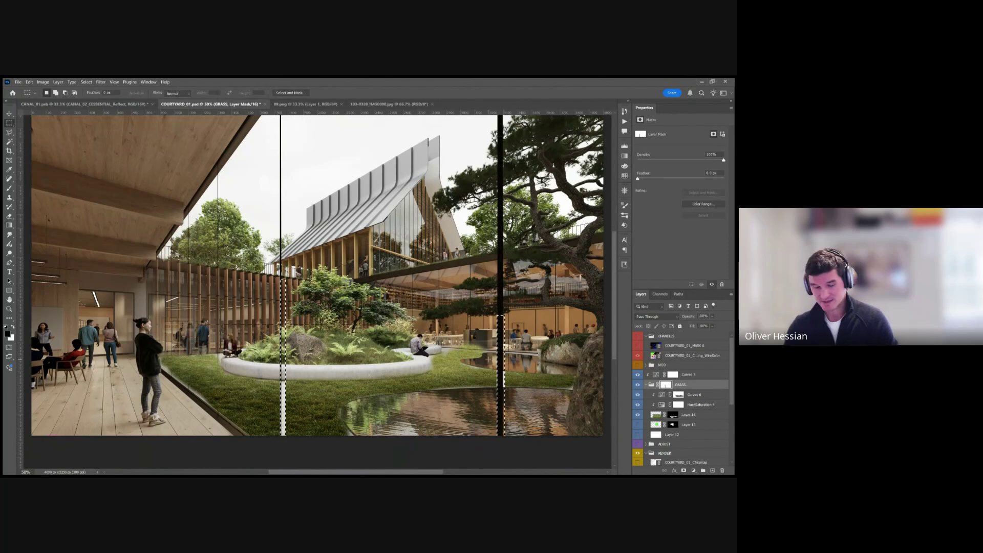
key(ctrl+d)
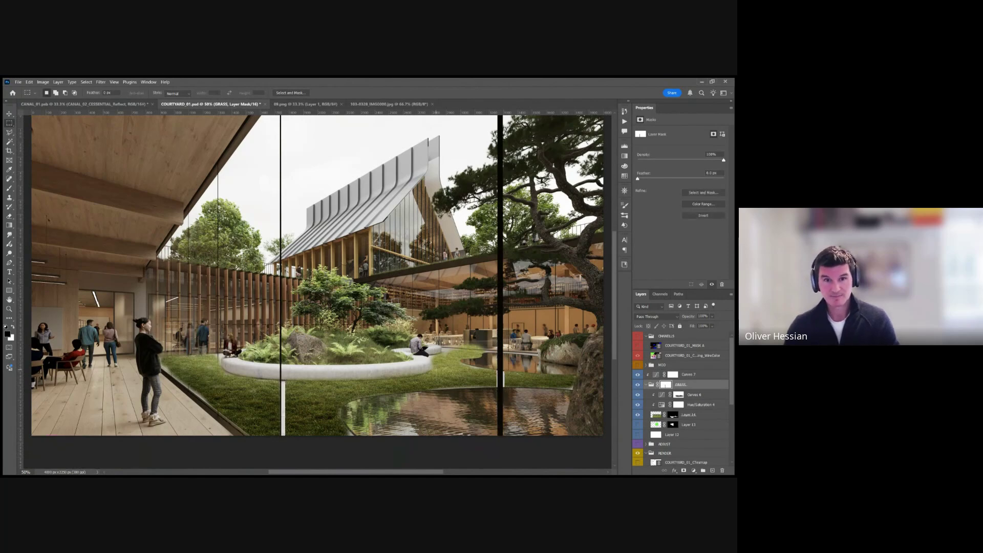
alt+click(666, 384)
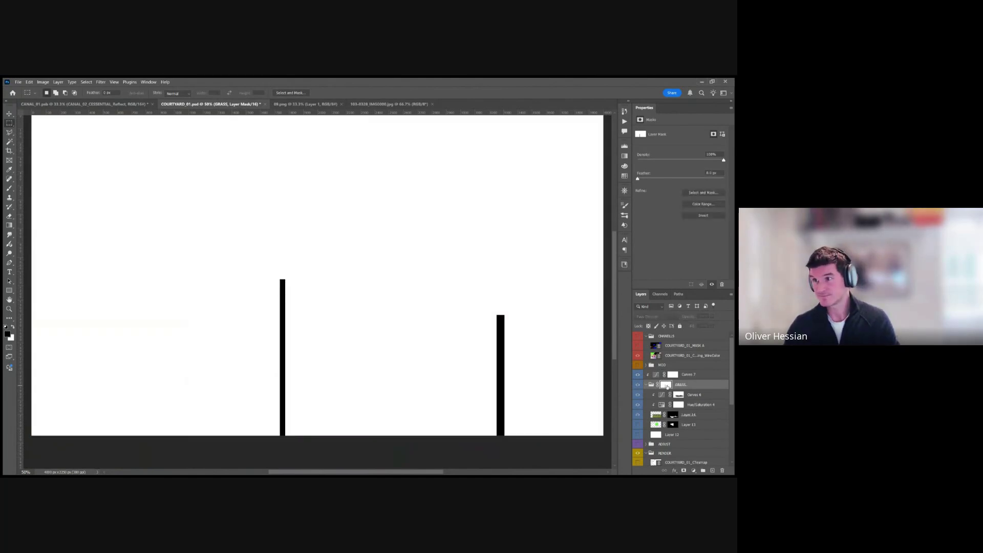
alt+click(666, 386)
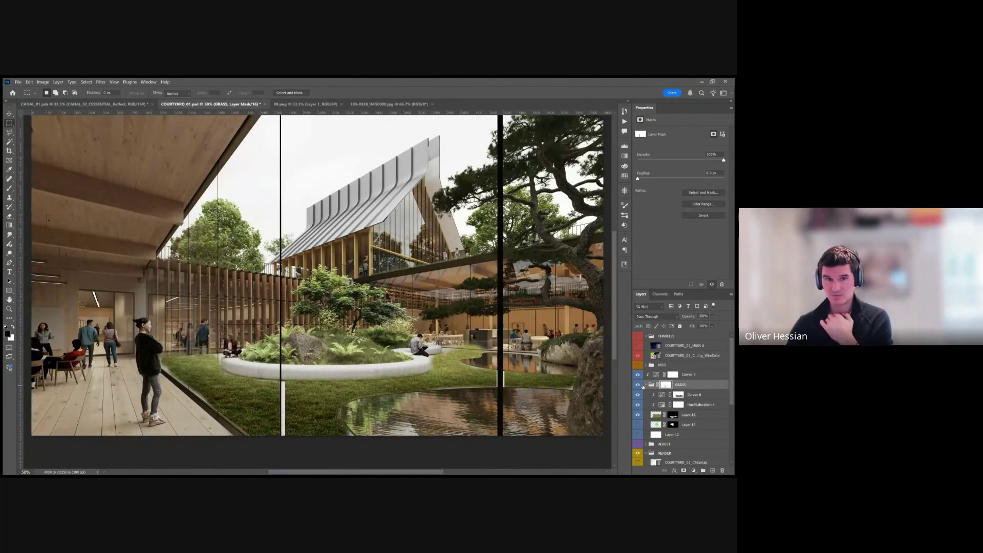
Collapse the GRASS, RENDER, LIGHTS and CHANNELS groups to tidy the layer stack
click(646, 384)
click(646, 403)
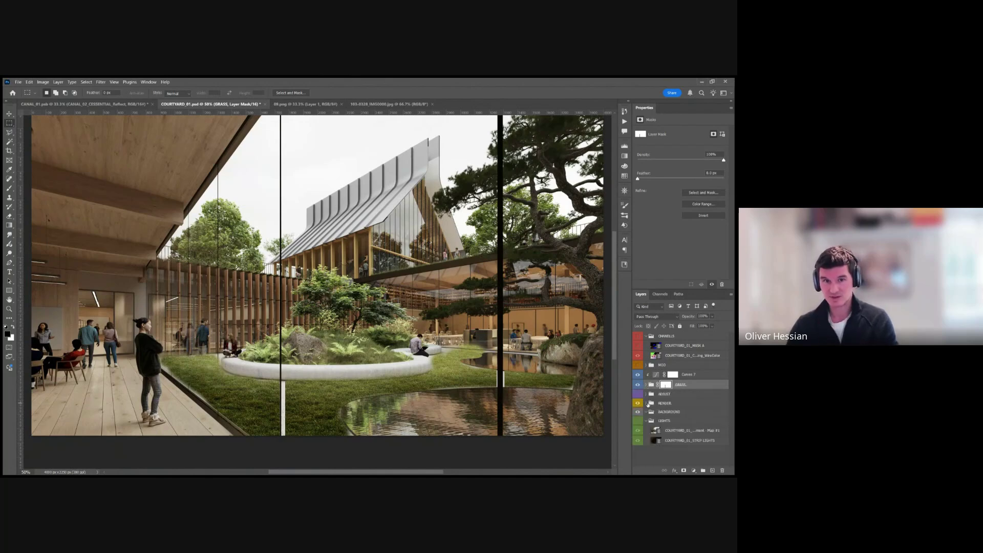
click(646, 420)
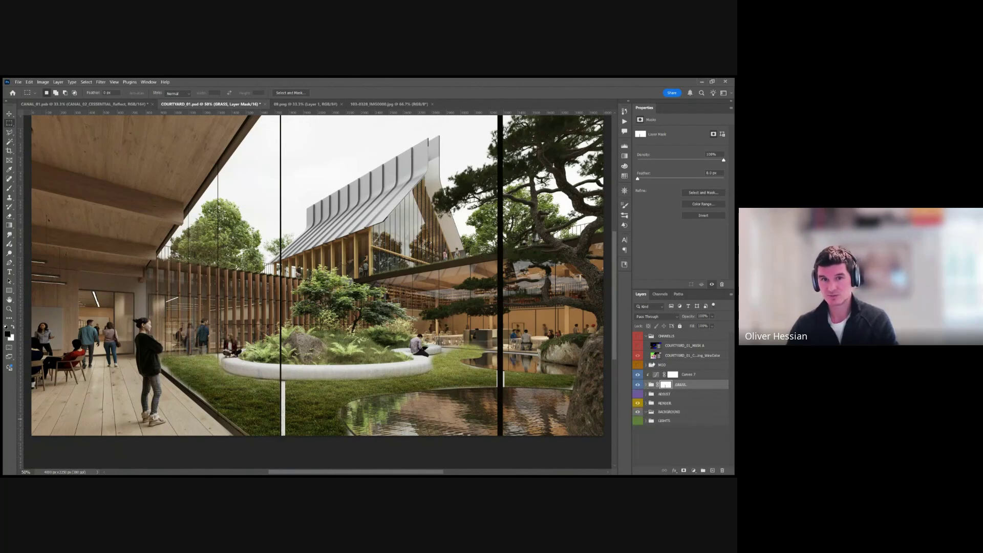
click(646, 336)
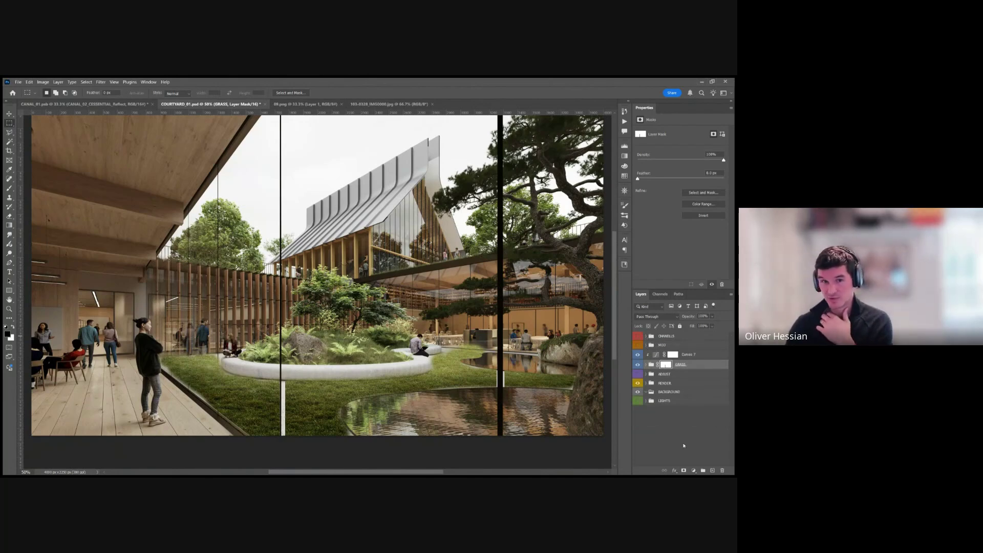
Expand the RENDER group, hide the GRASS group, and briefly isolate the LightMix render layer before restoring the other layers
click(674, 381)
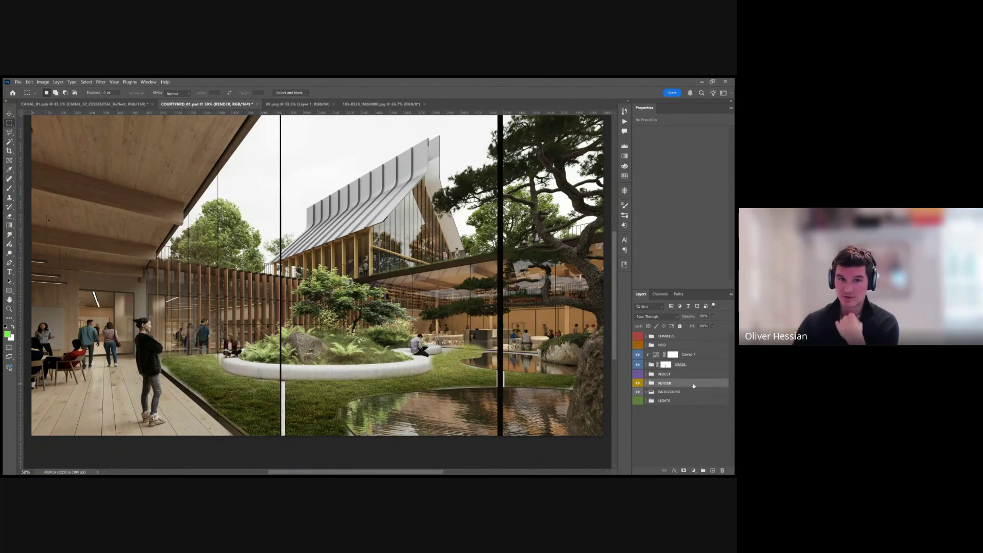
click(646, 383)
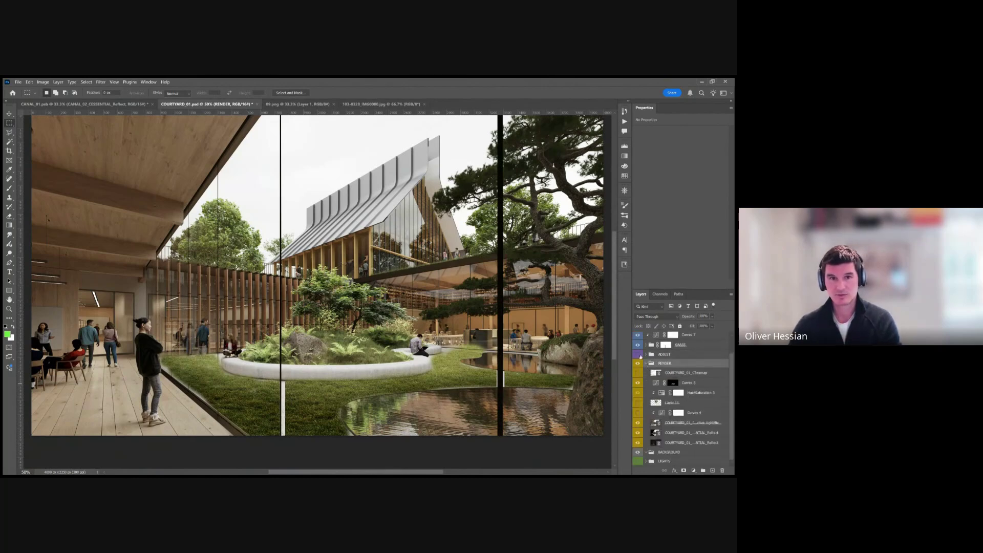
click(638, 344)
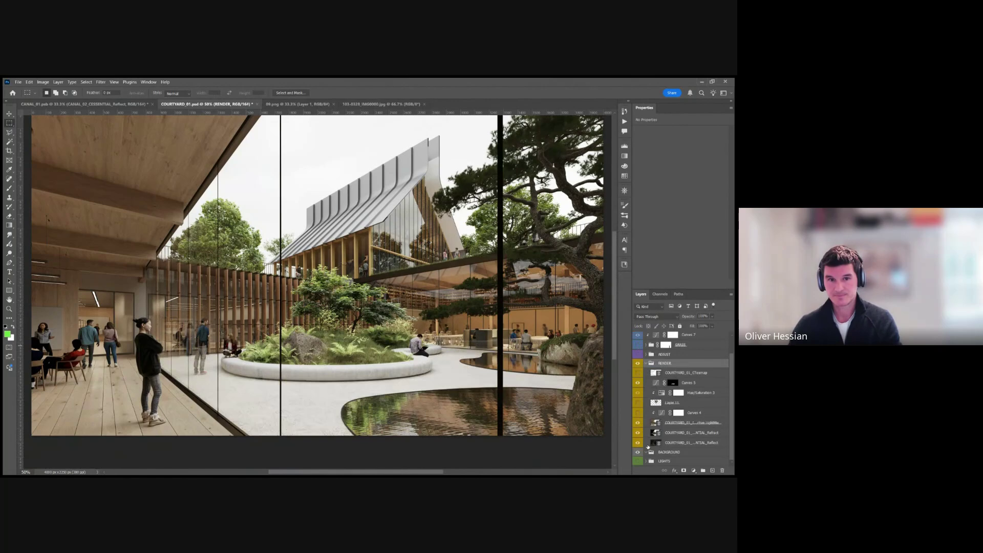
alt+click(638, 423)
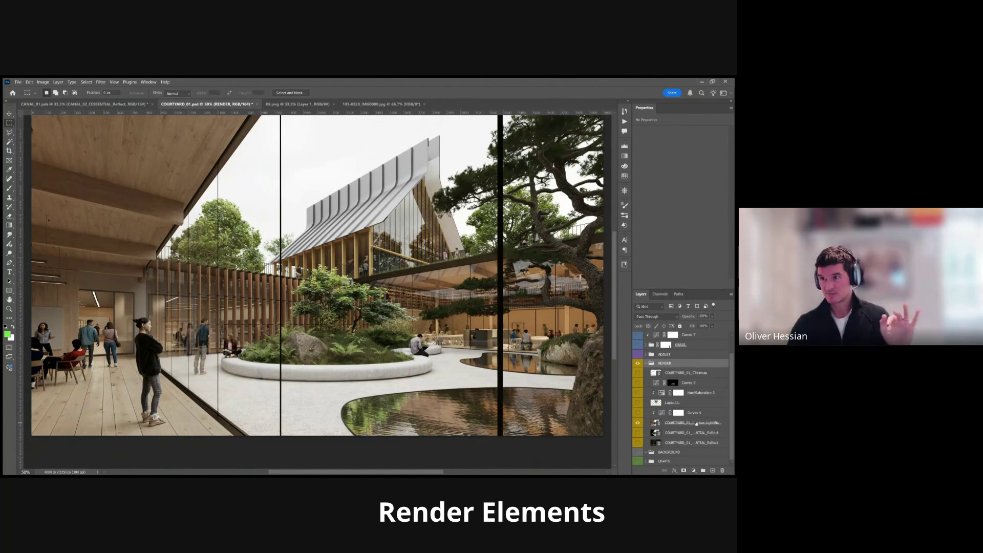
alt+click(638, 423)
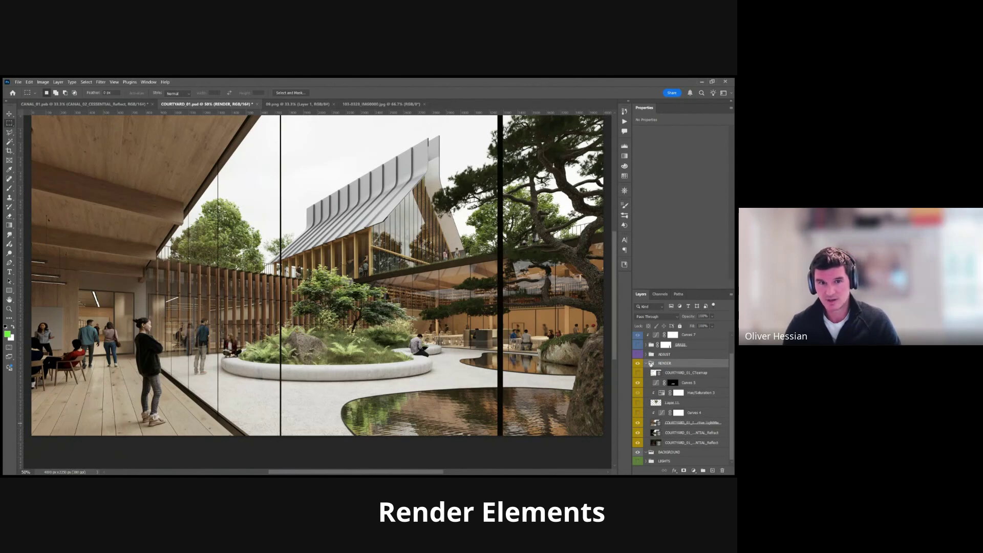
Show the COURTYARD_01_CTexmap ambient occlusion layer and set it to Normal blending with 100% fill
click(695, 372)
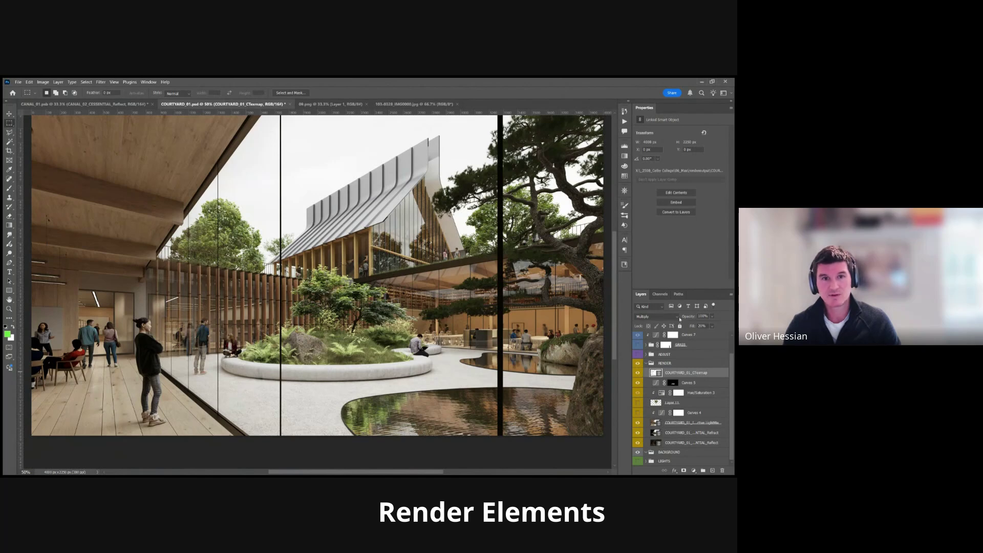
key(shift+minus)
key(shift+minus)
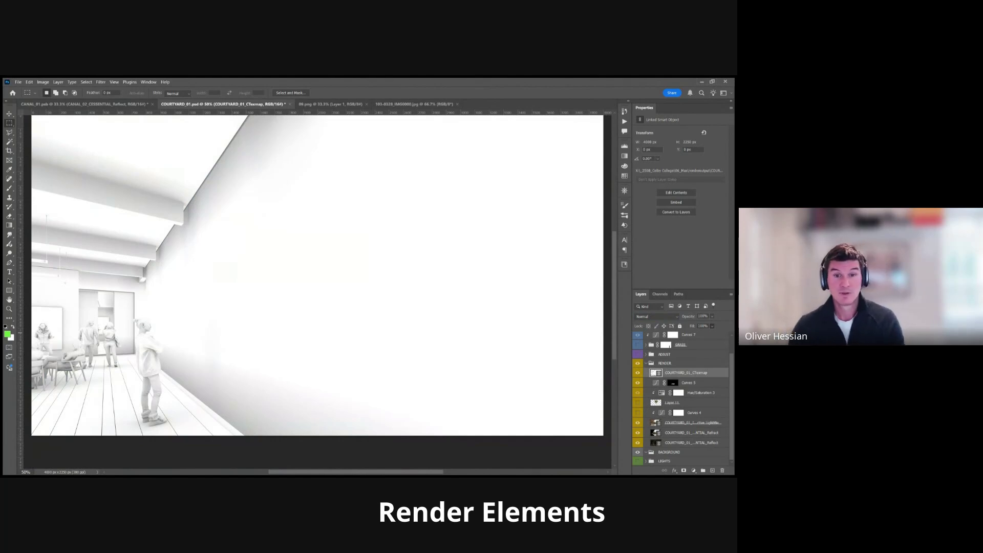
Move the CESSENTIAL Refract layer and the CESSENTIAL Reflect layer to the top of the RENDER group
click(696, 423)
click(708, 433)
drag(708, 432, 700, 371)
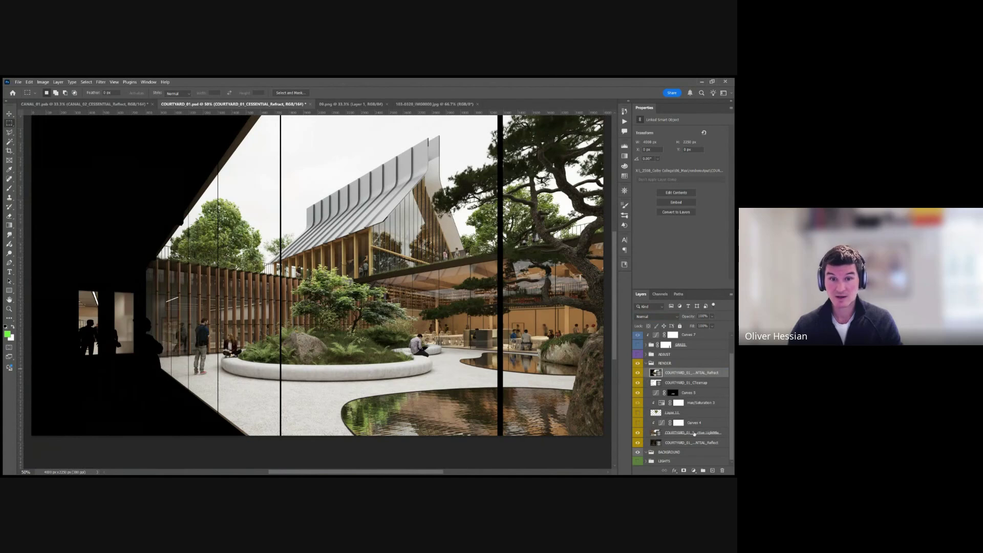
drag(699, 440, 708, 371)
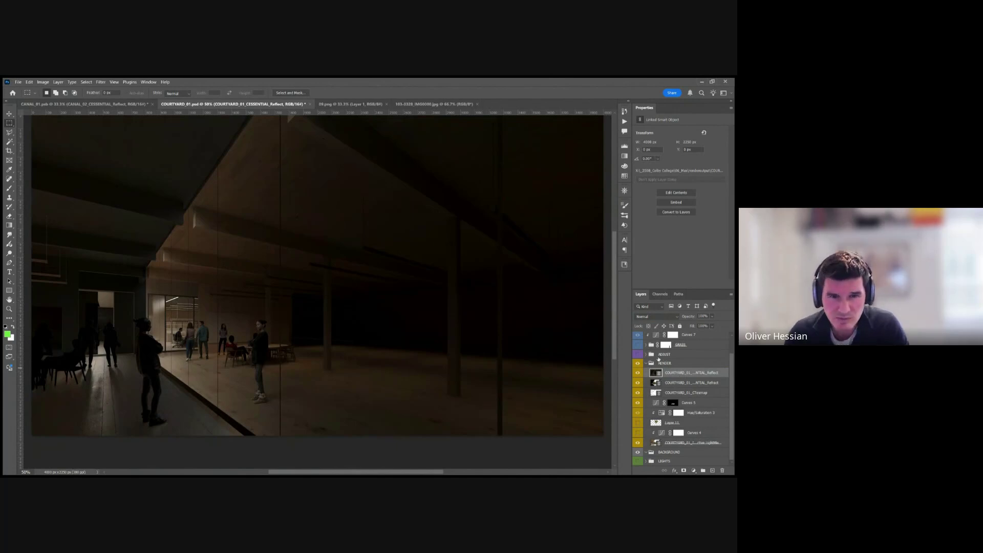
Expand the ADJUST group and move its ZDepth layer with the clipped Levels adjustment to the top of the RENDER group
click(646, 354)
scroll(713, 416, down, 3)
scroll(712, 414, down, 2)
click(677, 405)
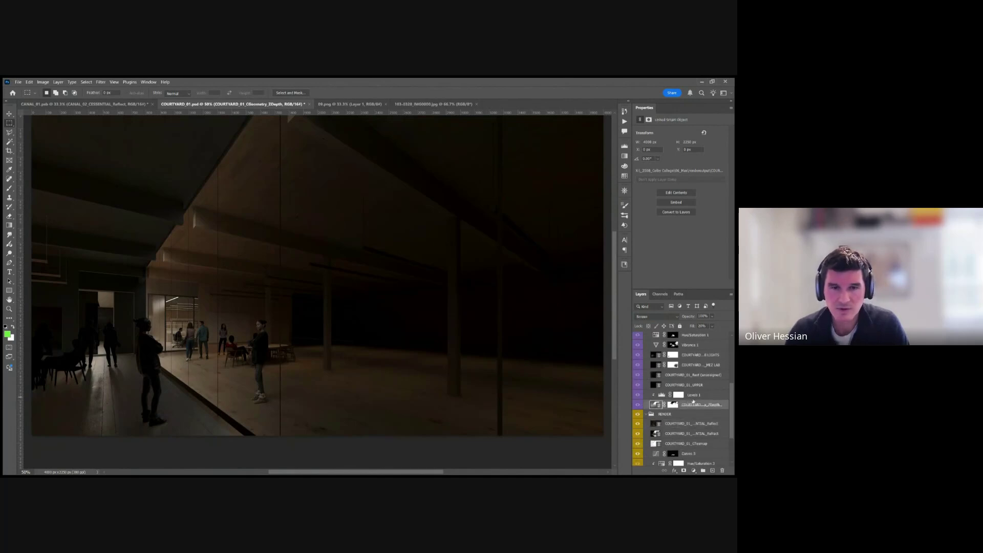
drag(693, 404, 691, 421)
click(690, 415)
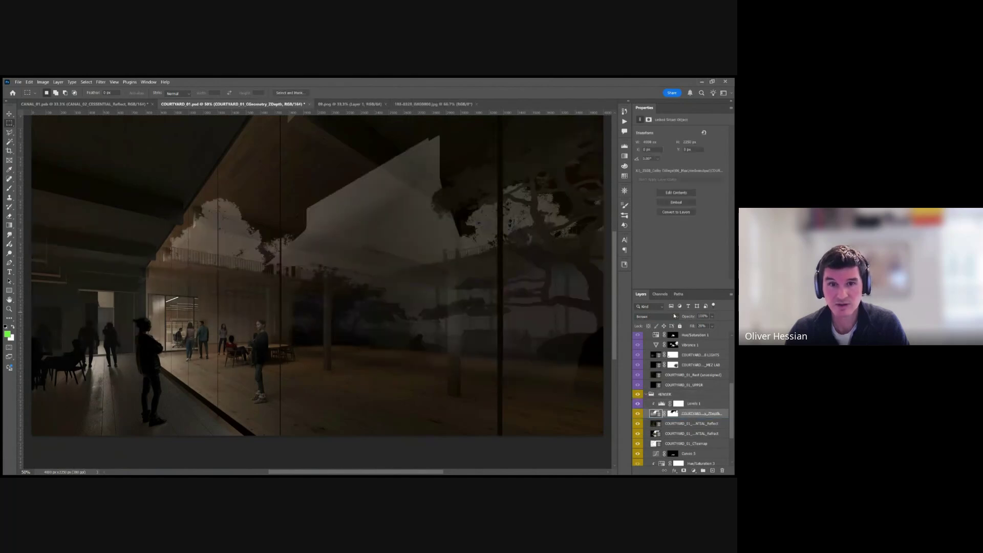
Set the ZDepth layer to Normal blending with 100% fill and disable its layer mask
scroll(675, 318, up, 6)
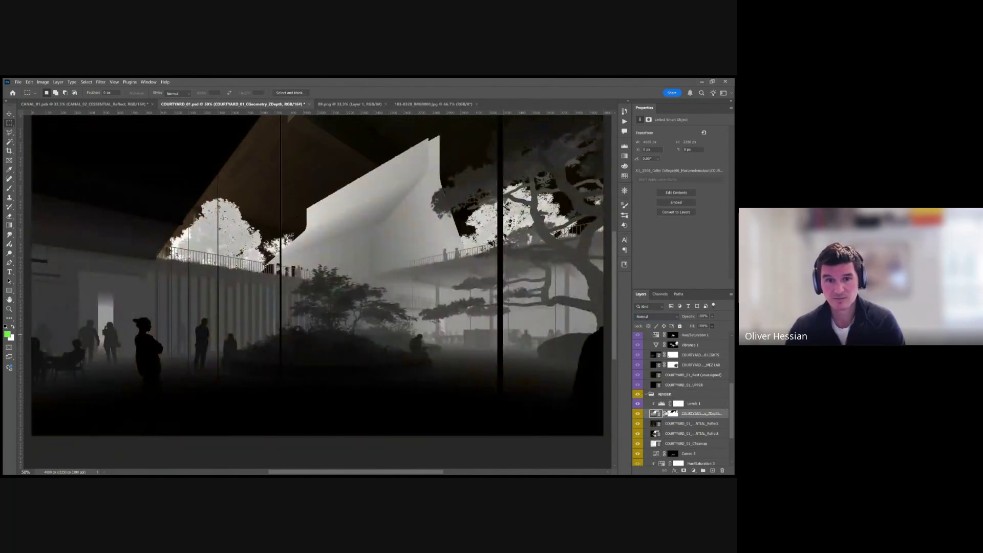
shift+click(672, 413)
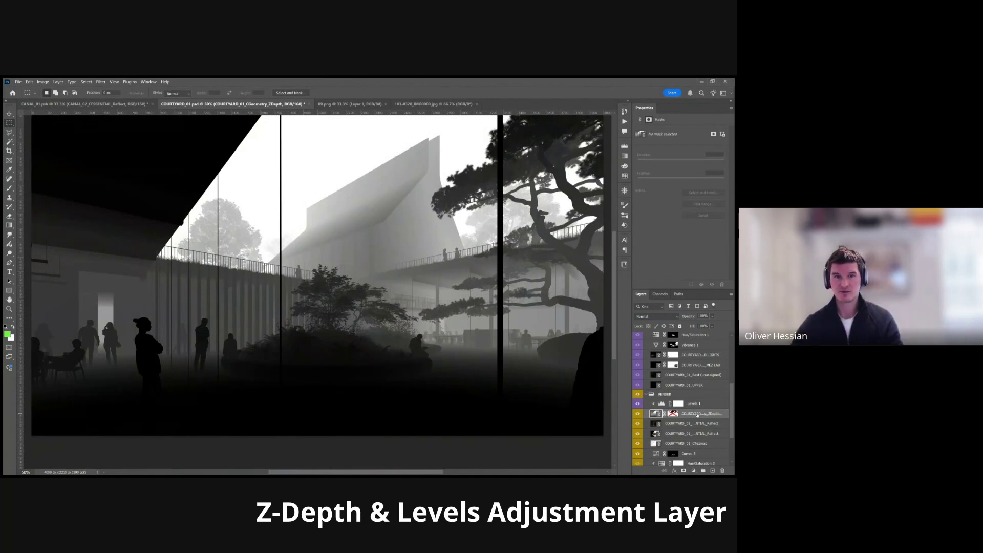
scroll(683, 432, down, 1)
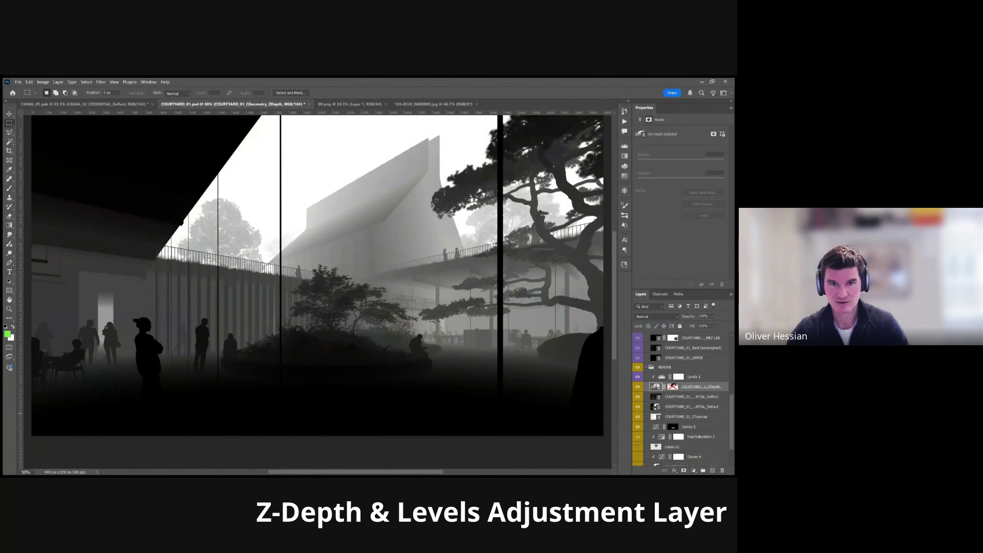
Try blend modes such as Color Burn, Overlay, Screen and Multiply on the ZDepth layer, and return it to Normal
click(689, 387)
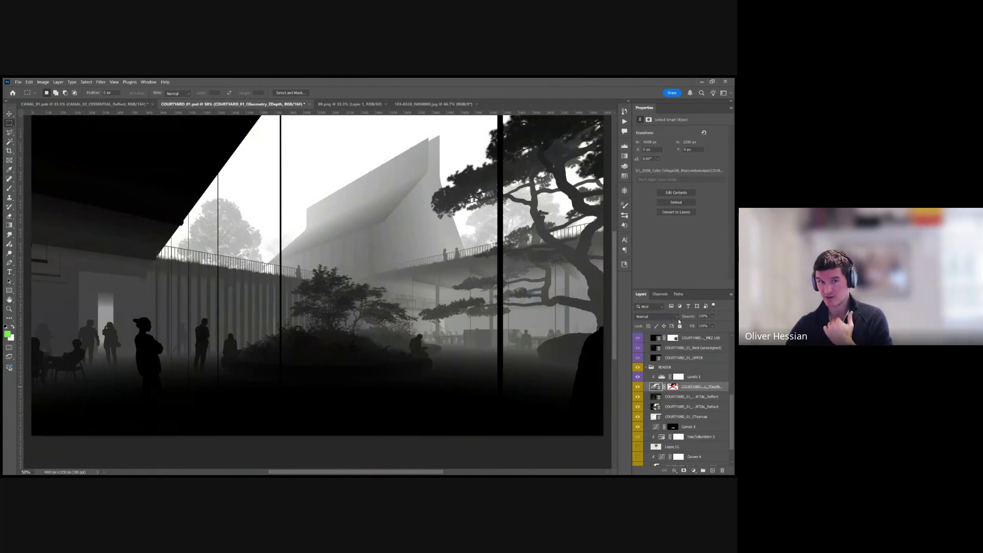
scroll(678, 319, down, 6)
scroll(676, 315, down, 5)
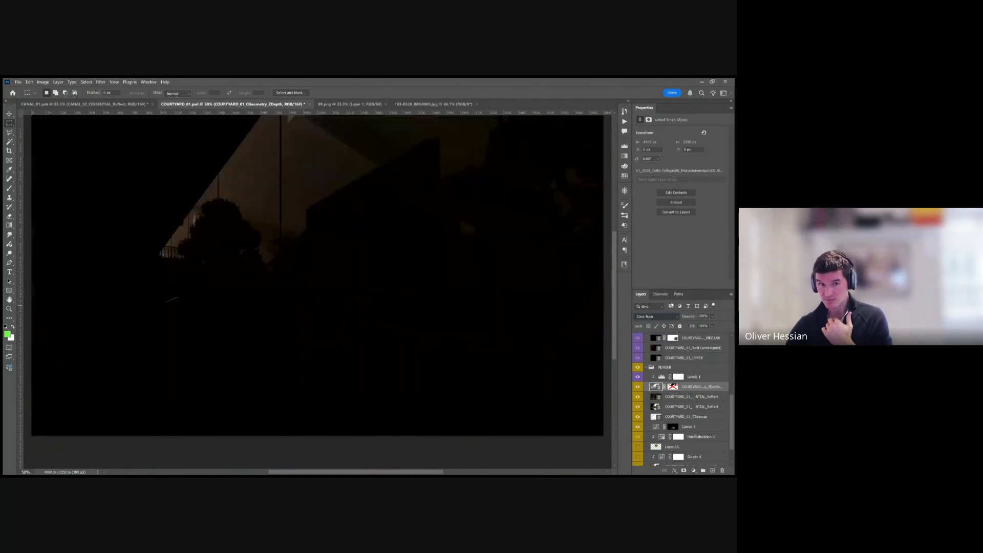
scroll(665, 315, down, 3)
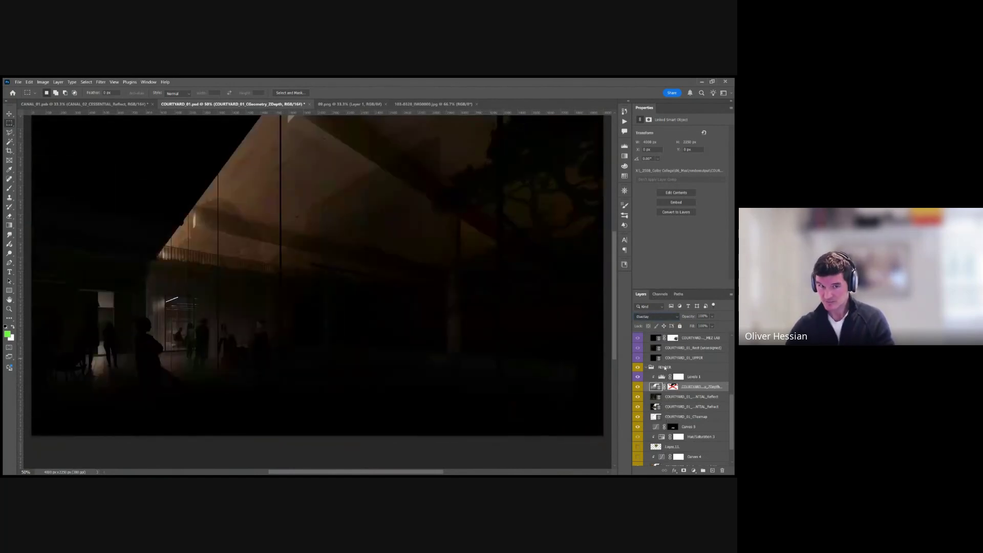
scroll(665, 358, up, 4)
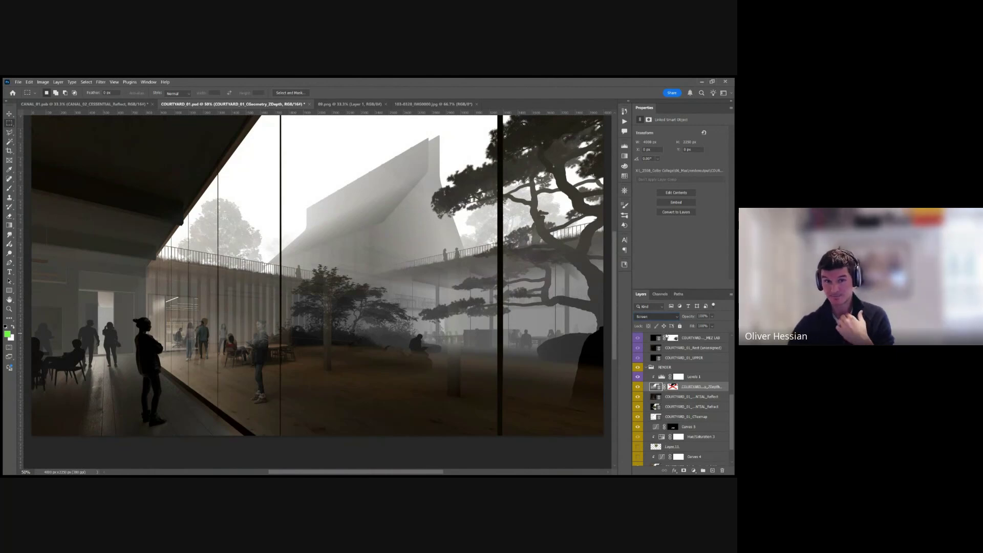
click(656, 316)
click(655, 301)
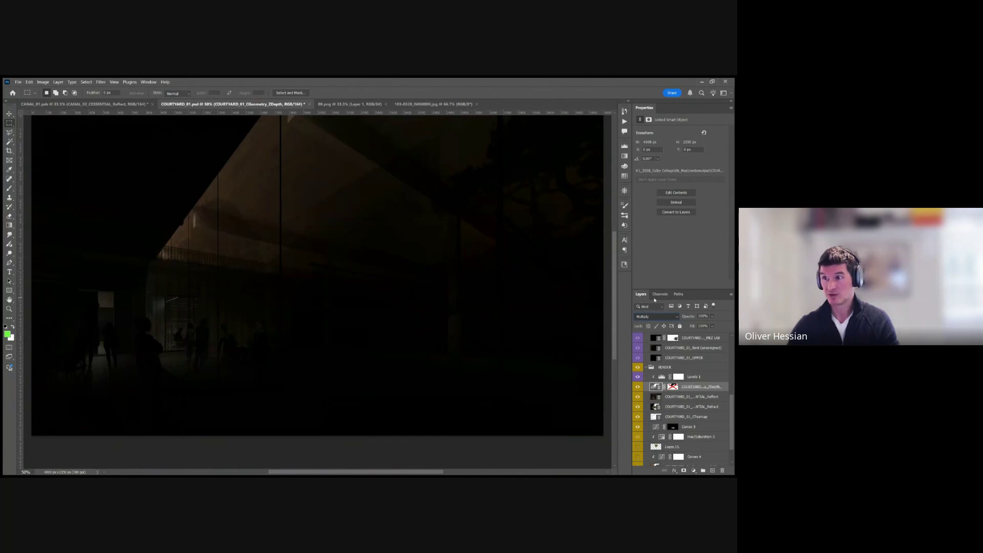
key(shift+alt+n)
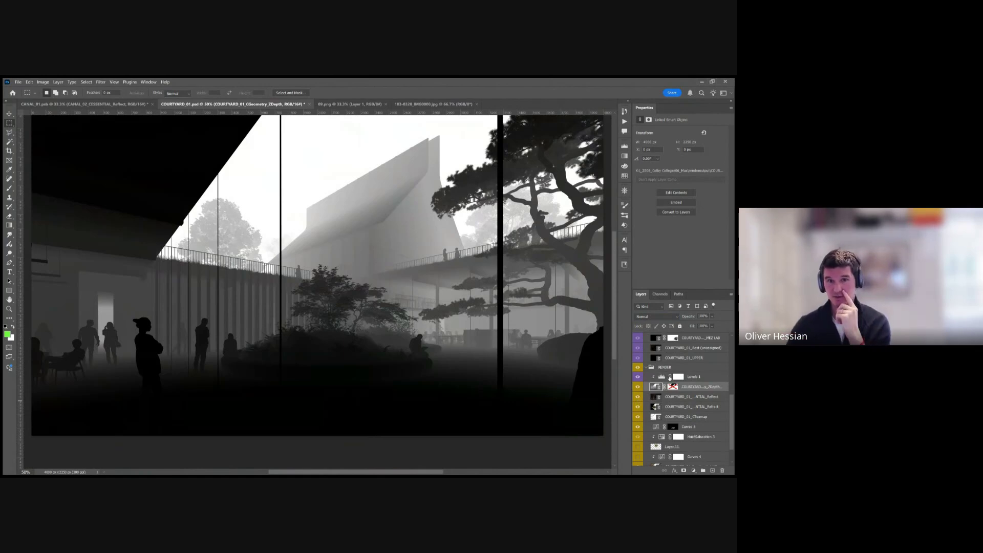
Open the settings of the Levels 1 adjustment clipped to the ZDepth layer, switching between the two layers
click(697, 377)
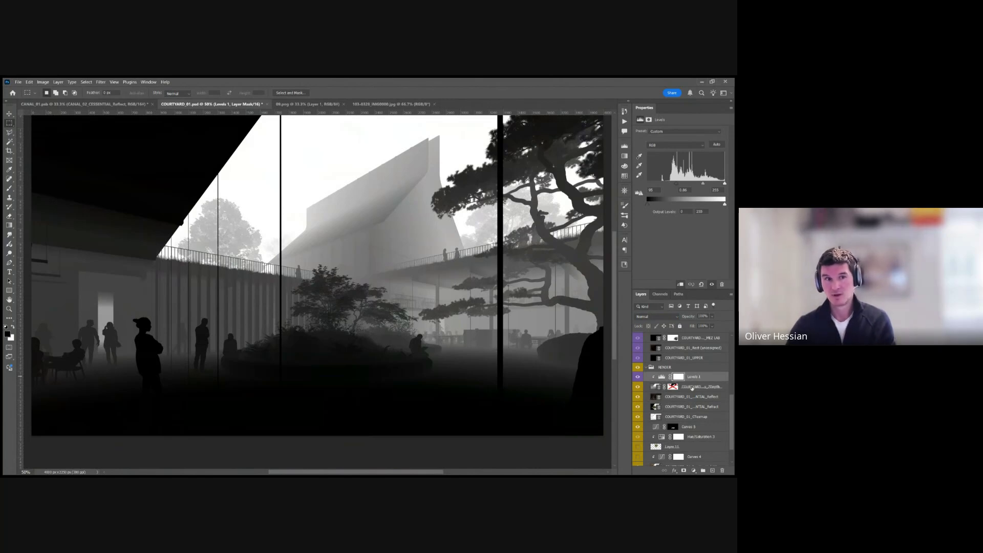
click(691, 387)
click(697, 377)
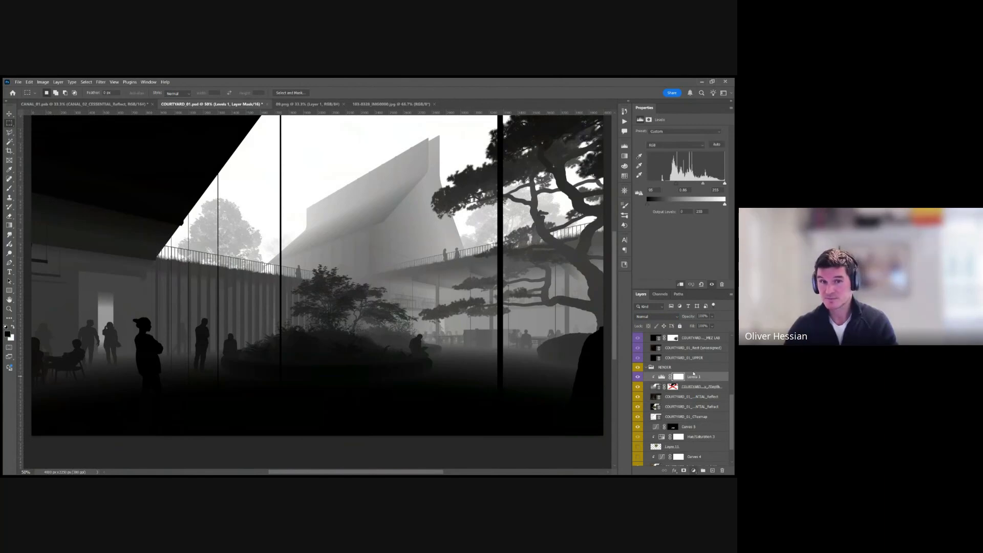
Hide the Levels 1 adjustment above the ZDepth layer and add a new Levels adjustment in the RENDER group
click(662, 377)
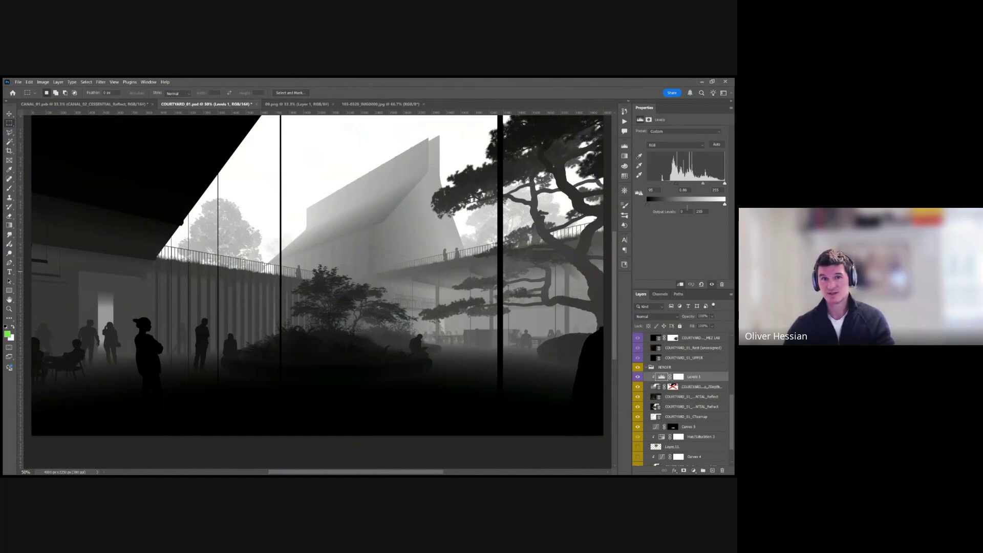
click(637, 377)
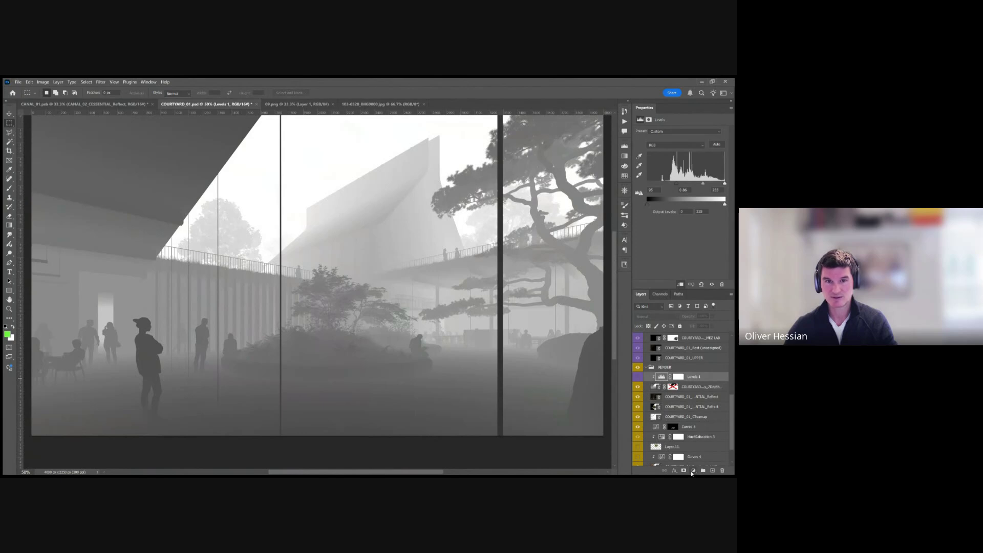
key(ctrl+alt+l)
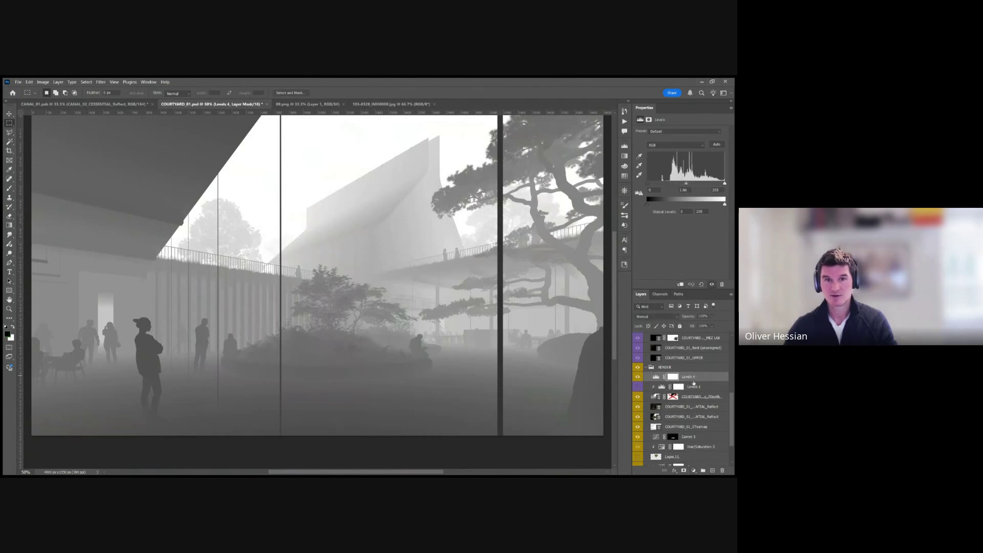
Place the new Levels 4 adjustment directly above the ZDepth layer and raise its black input level to darken the foreground
drag(697, 392, 699, 389)
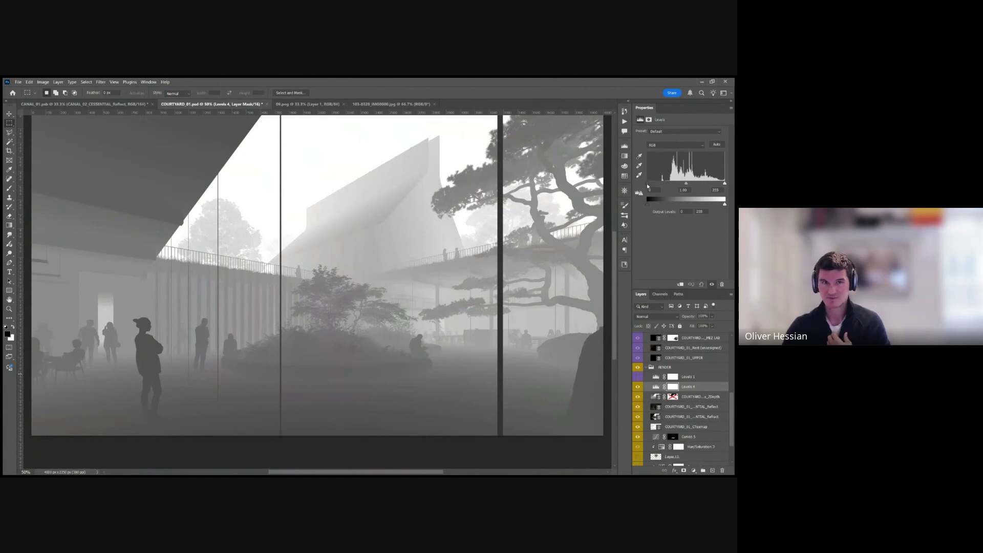
drag(649, 184, 673, 183)
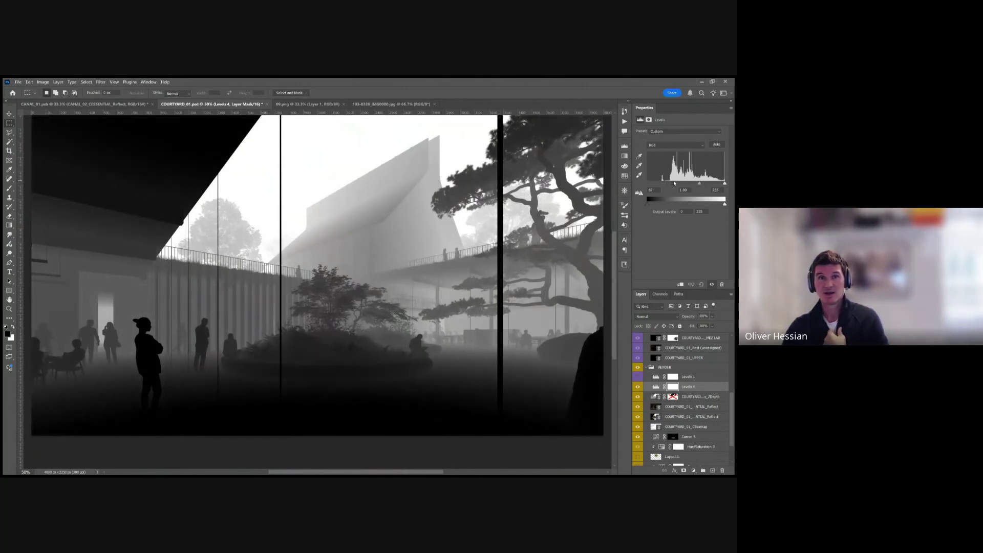
mouse_move(699, 183)
mouse_down()
mouse_move(690, 184)
mouse_move(709, 185)
mouse_move(699, 183)
mouse_up()
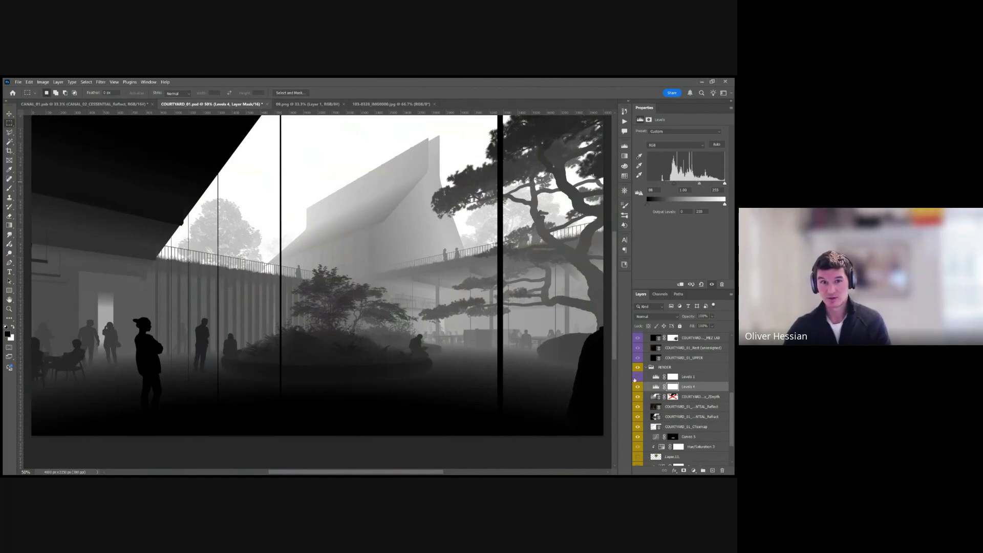
Hide the Reflect, Refract and Cleanup layers beneath the ZDepth layer and set the ZDepth layer to Screen blending
click(693, 398)
click(637, 416)
scroll(673, 426, up, 1)
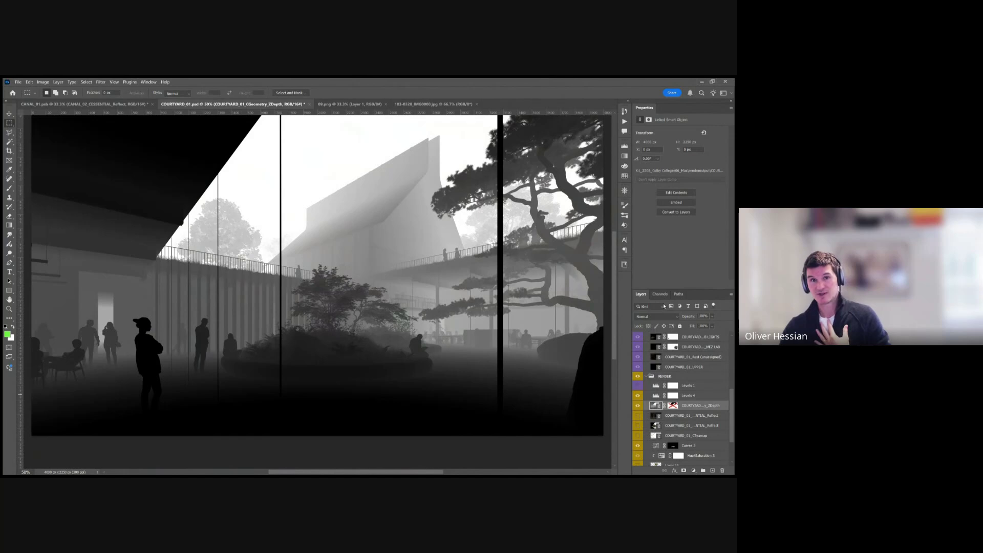
scroll(673, 317, down, 8)
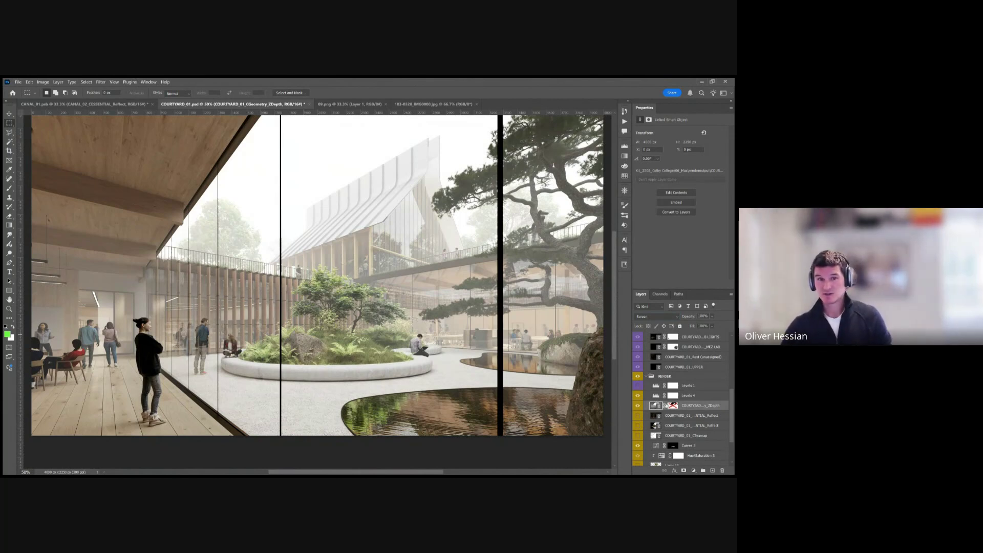
Clip the Levels 4 adjustment to the ZDepth layer and raise its black input level further to limit the haze
click(673, 395)
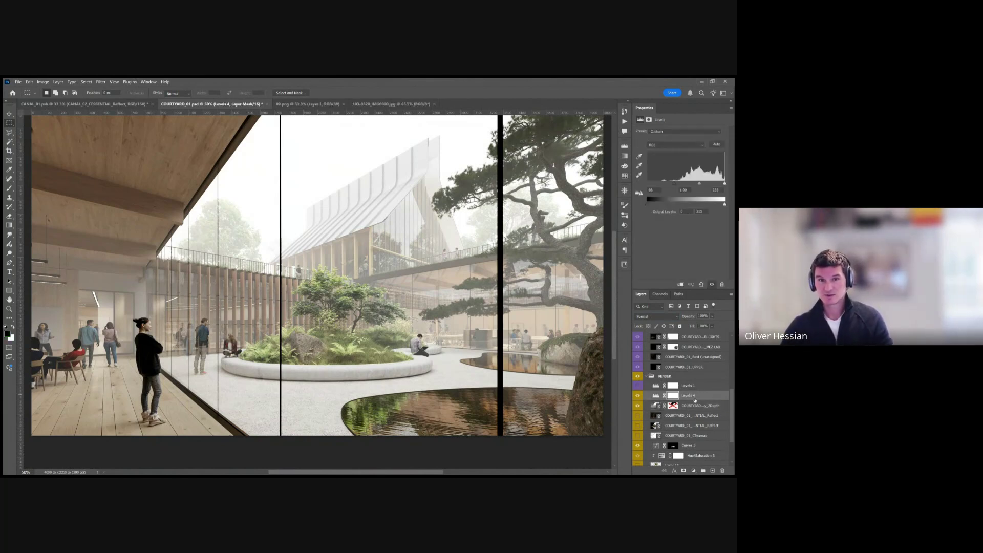
key(ctrl+alt+g)
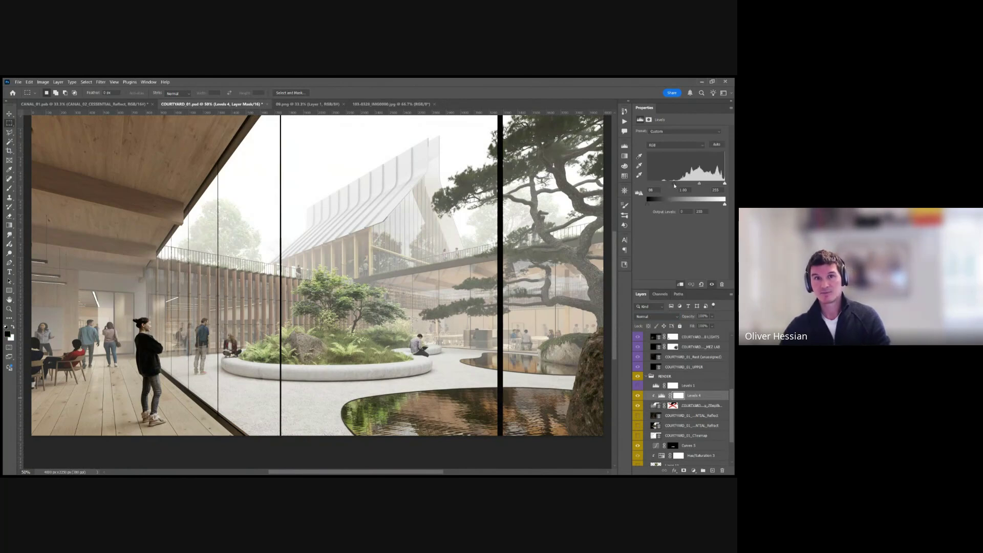
drag(674, 186, 700, 183)
Reduce the ZDepth layer's fill to about 42% and toggle its visibility to compare the atmospheric haze
click(689, 406)
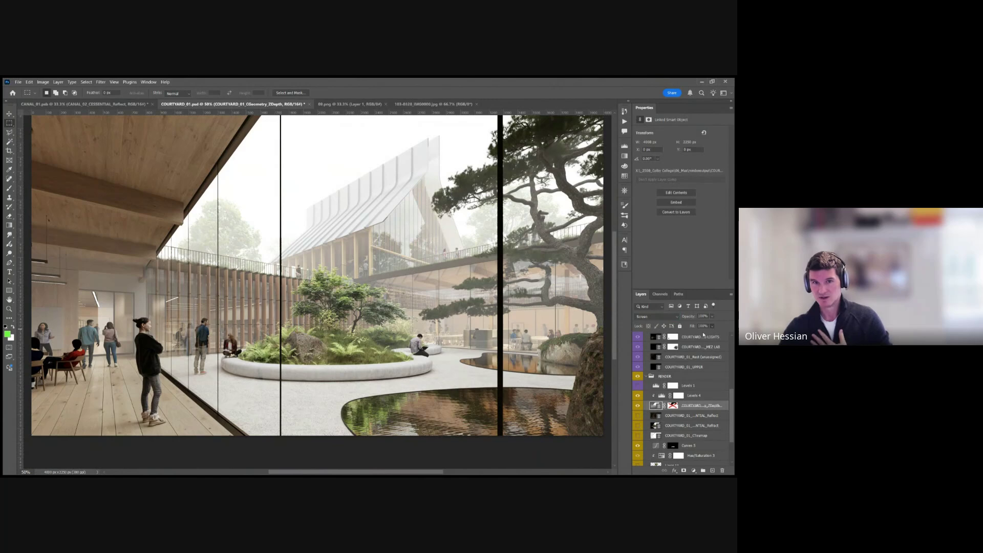
key(shift+3)
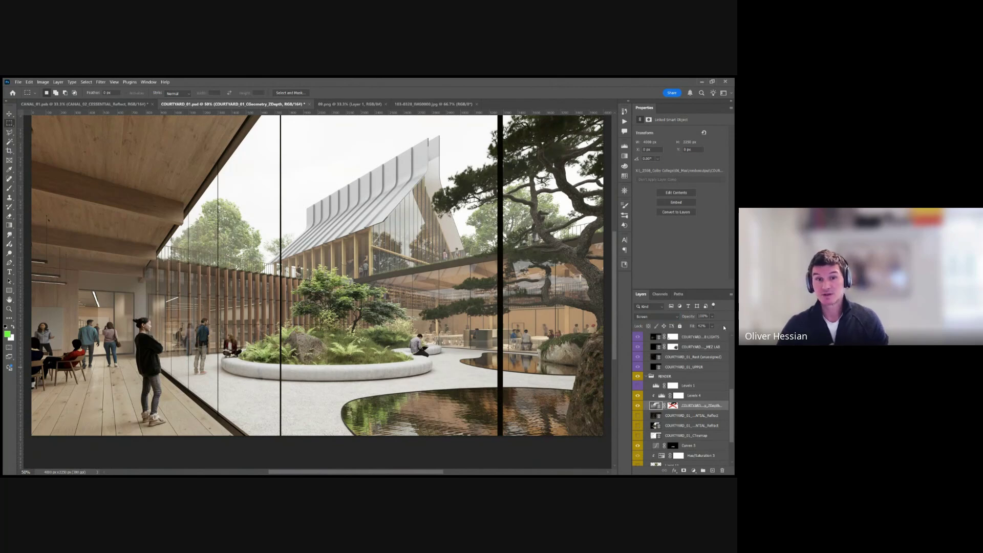
click(639, 410)
click(639, 410)
click(639, 410)
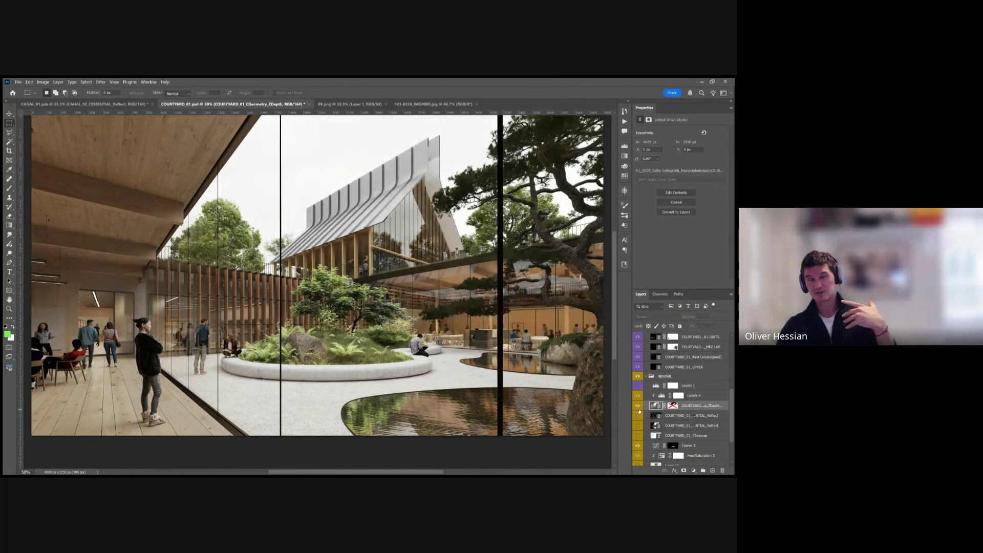
click(639, 410)
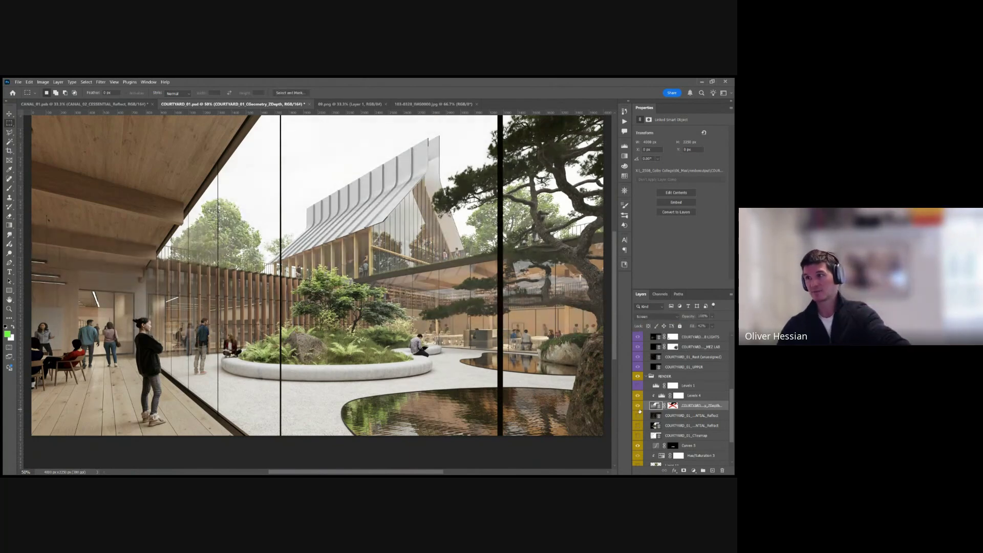
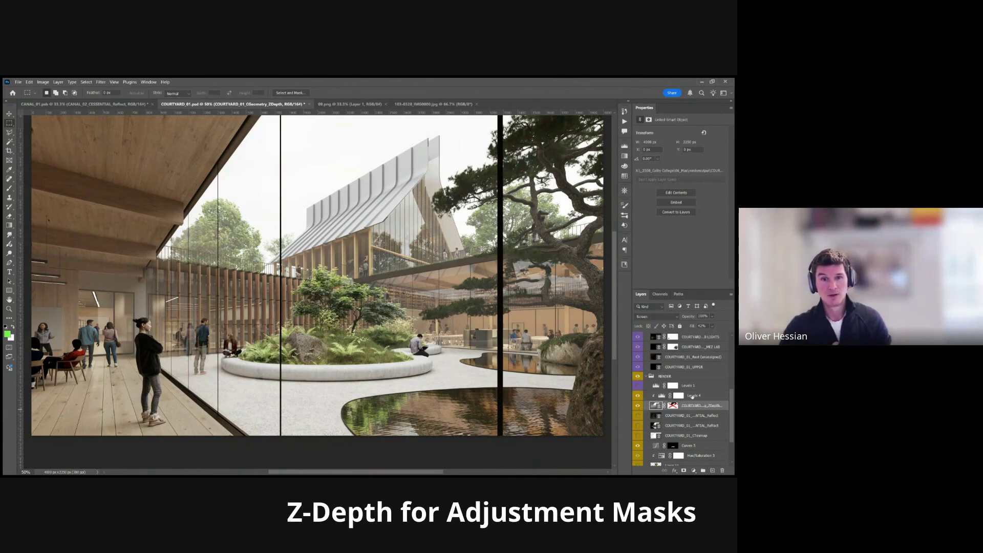
Set the ZDepth layer to Normal blending with 100% fill
click(697, 397)
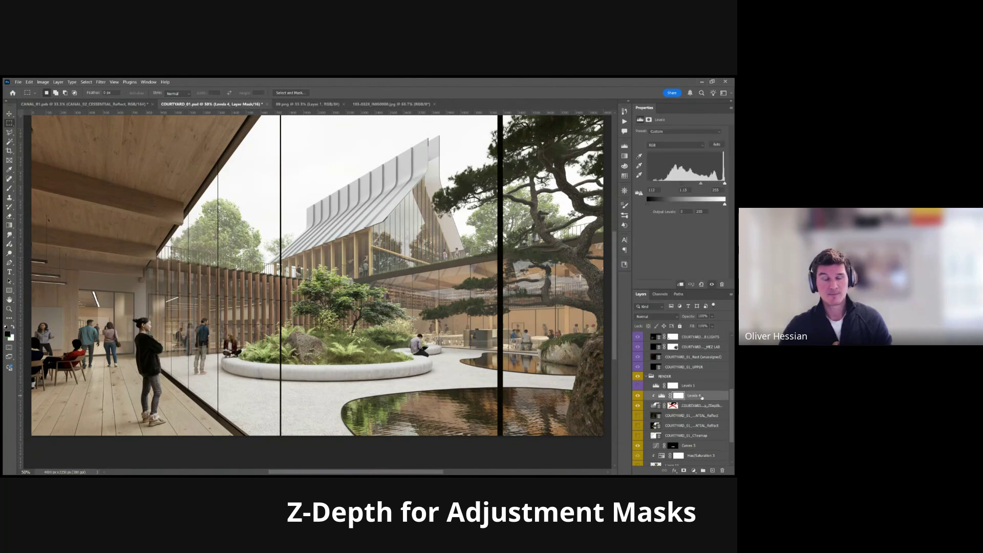
click(691, 406)
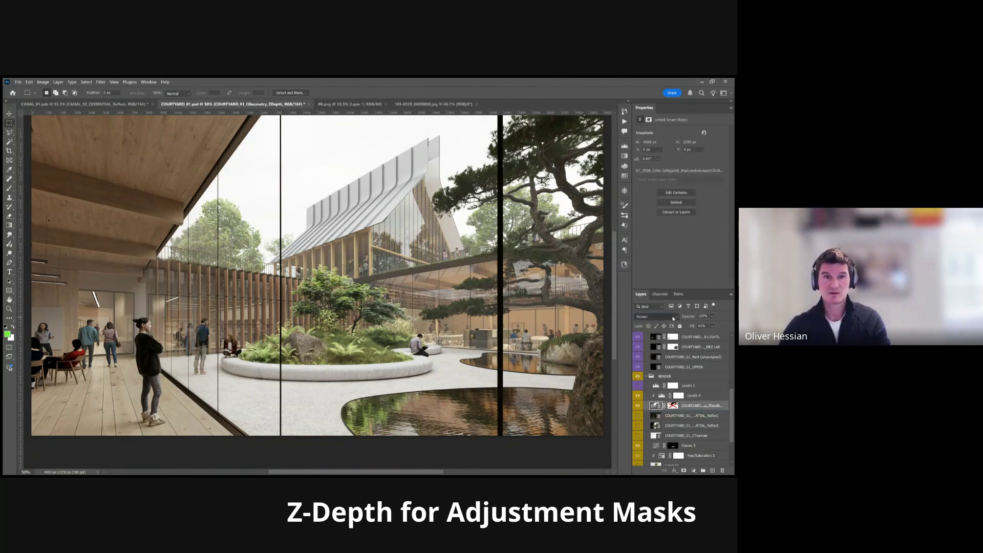
key(shift+4)
key(shift+2)
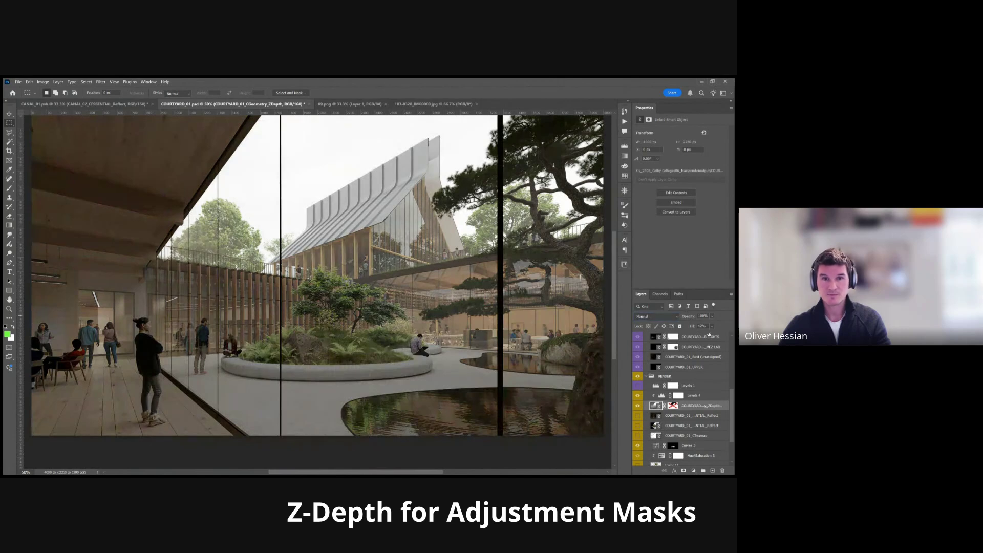
key(shift+0)
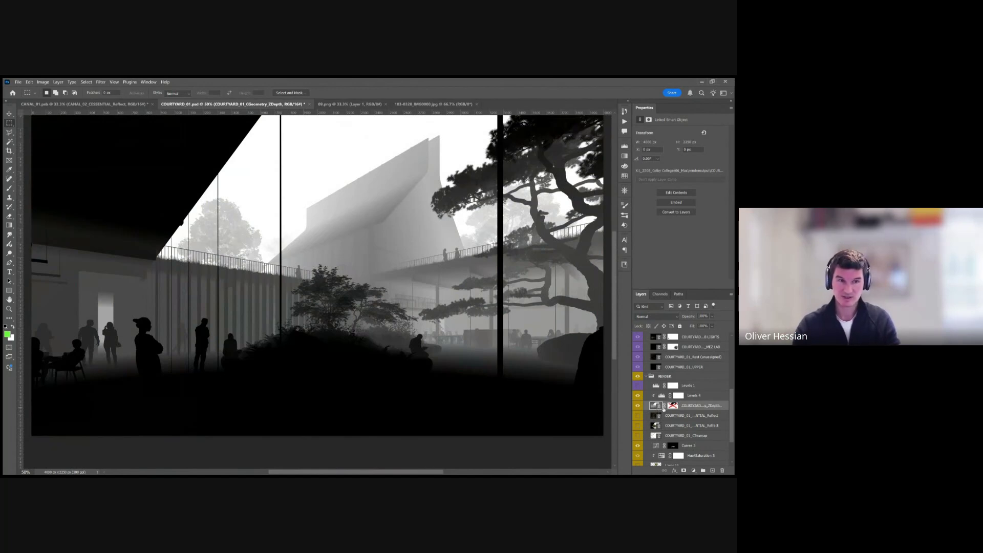
Invert the ZDepth layer and increase its contrast with the clipped Levels 4, setting the white input level to 174
key(ctrl+i)
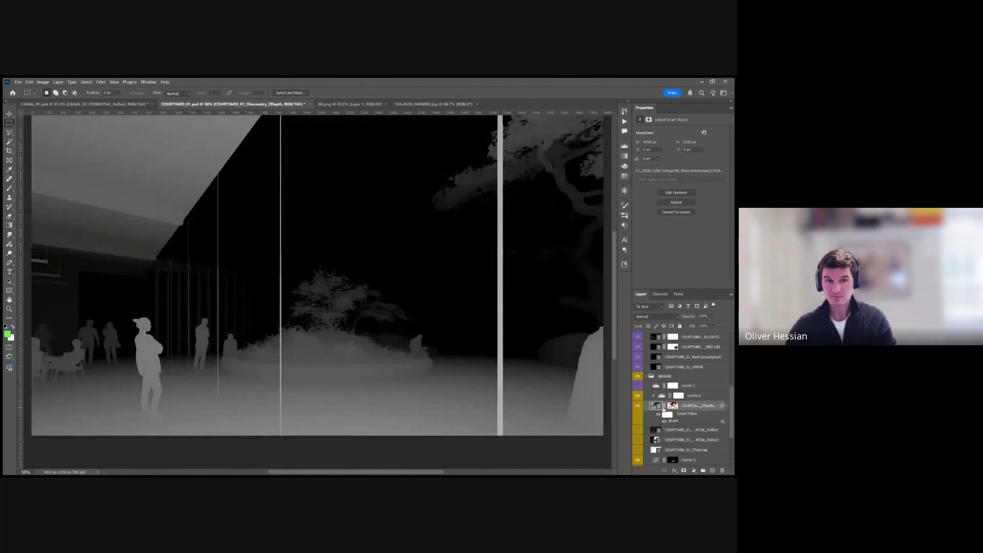
click(668, 396)
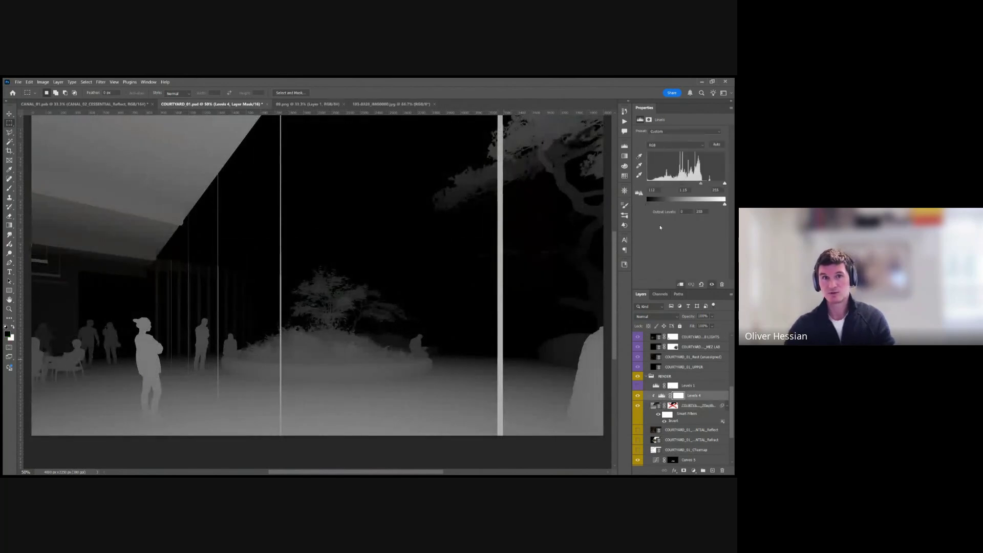
mouse_move(681, 187)
mouse_down()
mouse_move(661, 187)
mouse_move(717, 183)
mouse_move(656, 186)
mouse_move(685, 192)
mouse_up()
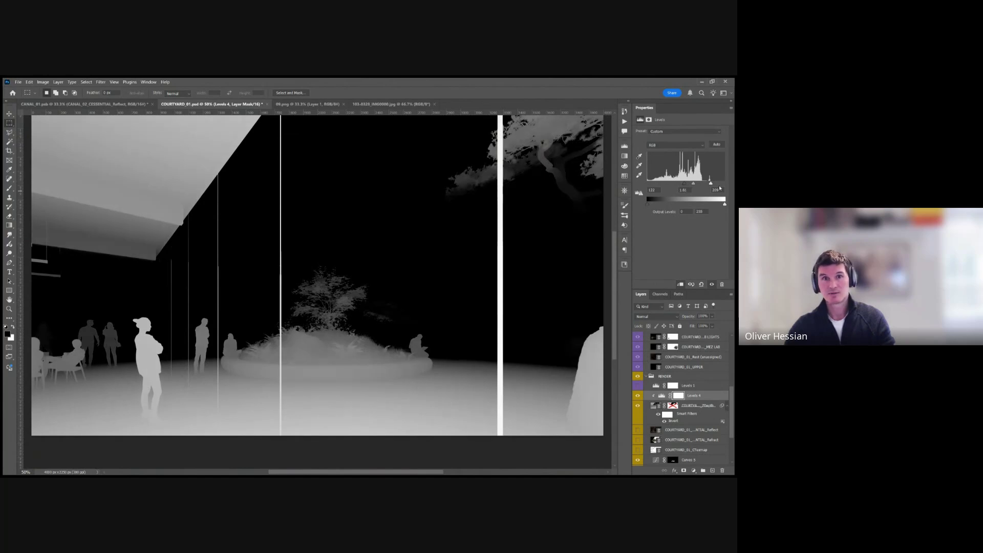
drag(710, 183, 700, 183)
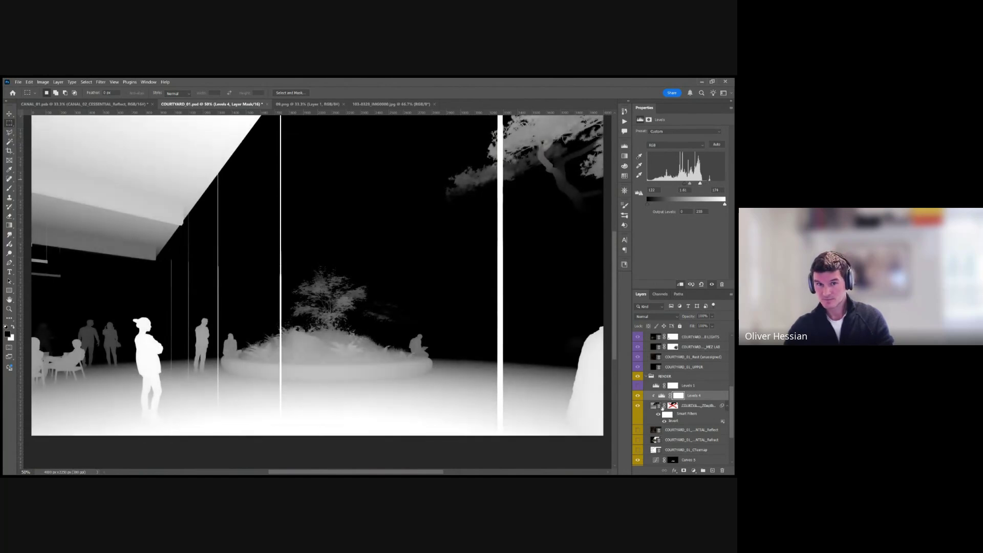
Select the entire canvas, copy the inverted depth image as merged, and hide the ZDepth layer
click(662, 406)
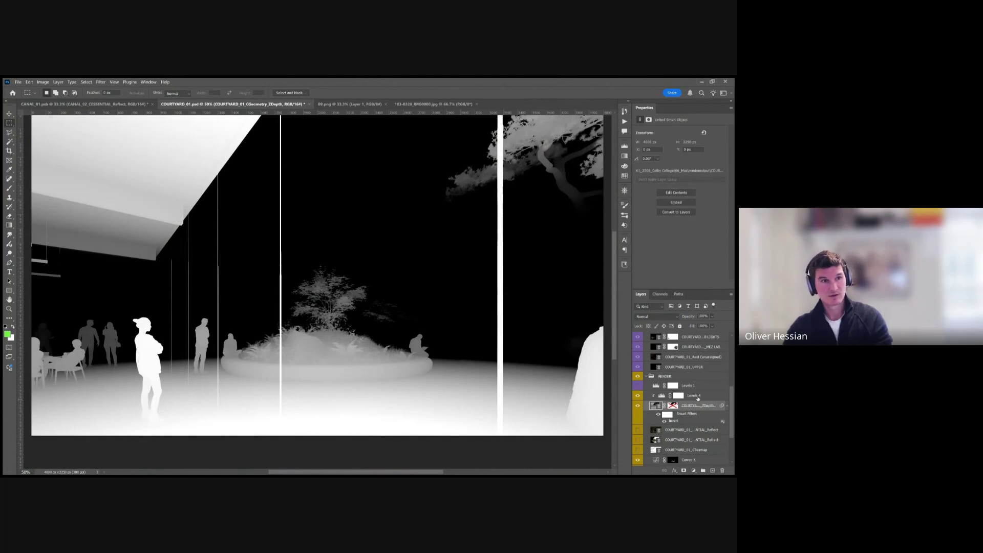
key(ctrl+a)
scroll(582, 276, up, 1)
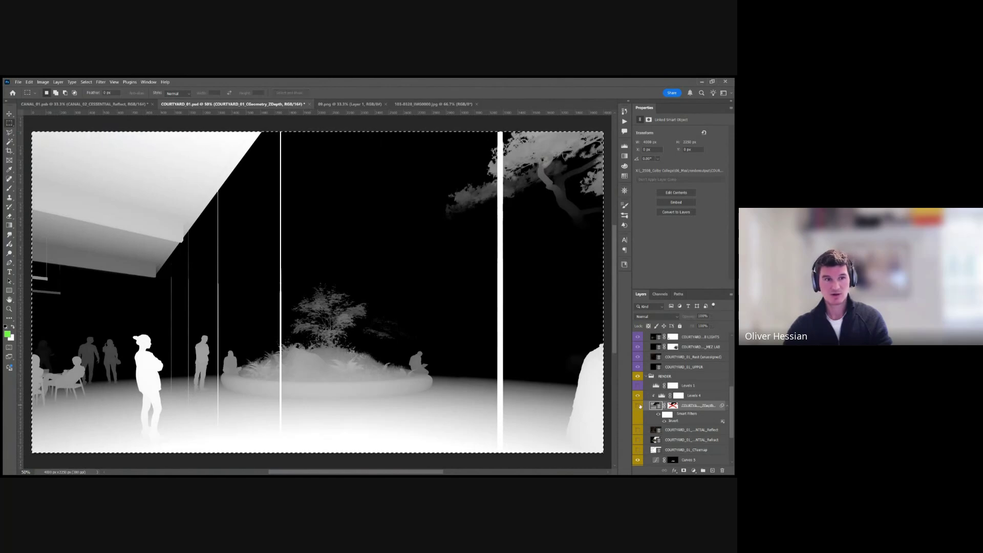
click(637, 405)
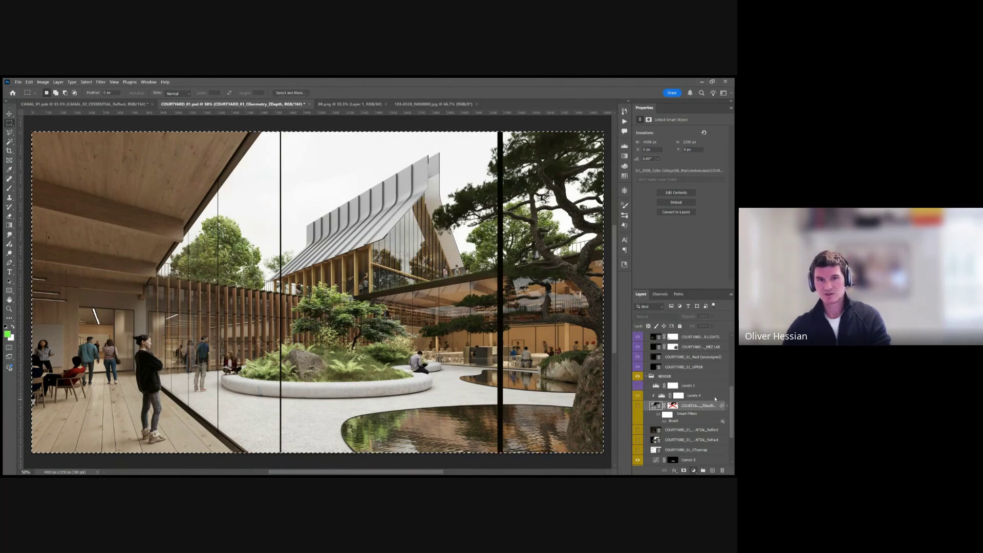
Add a Hue/Saturation adjustment, release it from clipping, and move it above the Levels 4 adjustment still clipped to ZDepth
click(715, 382)
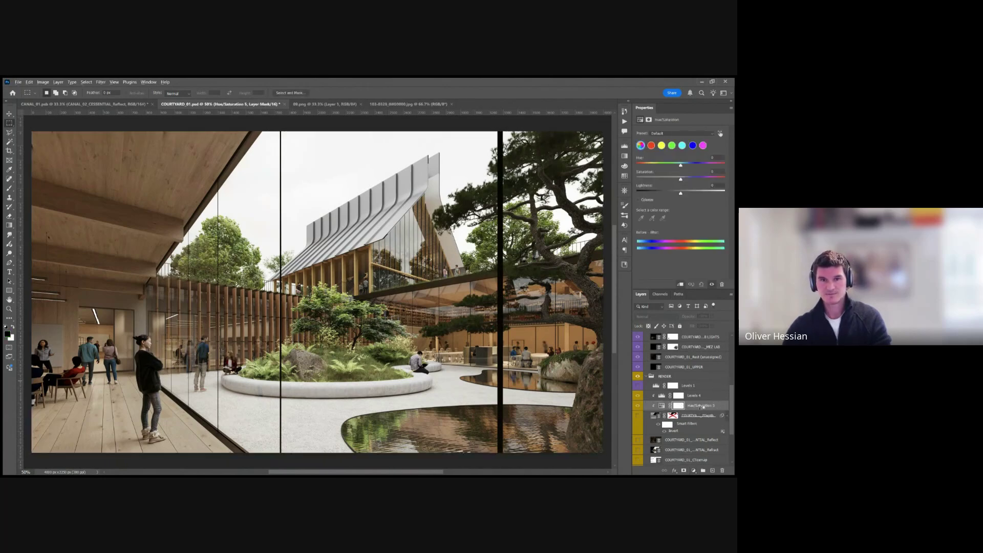
alt+click(679, 408)
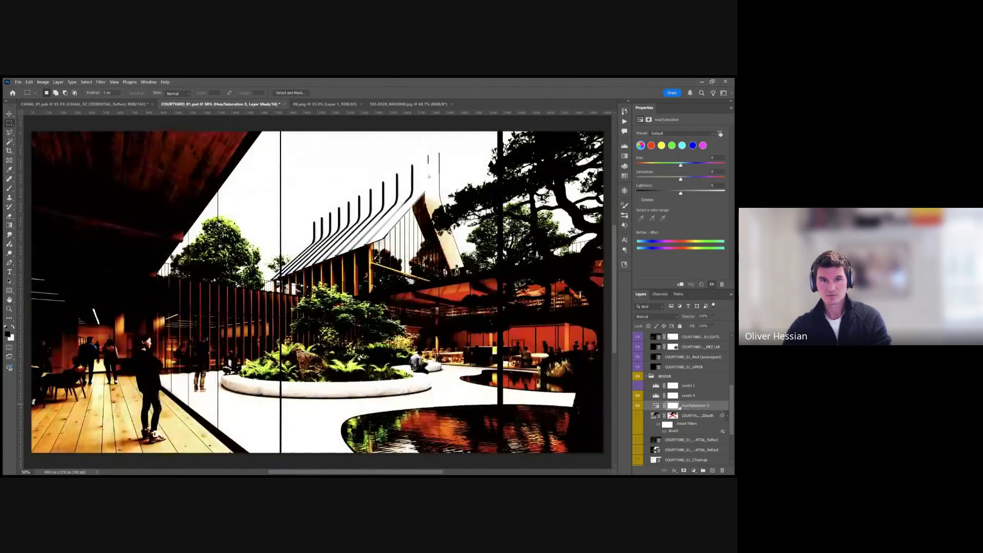
alt+click(679, 409)
drag(692, 392, 694, 395)
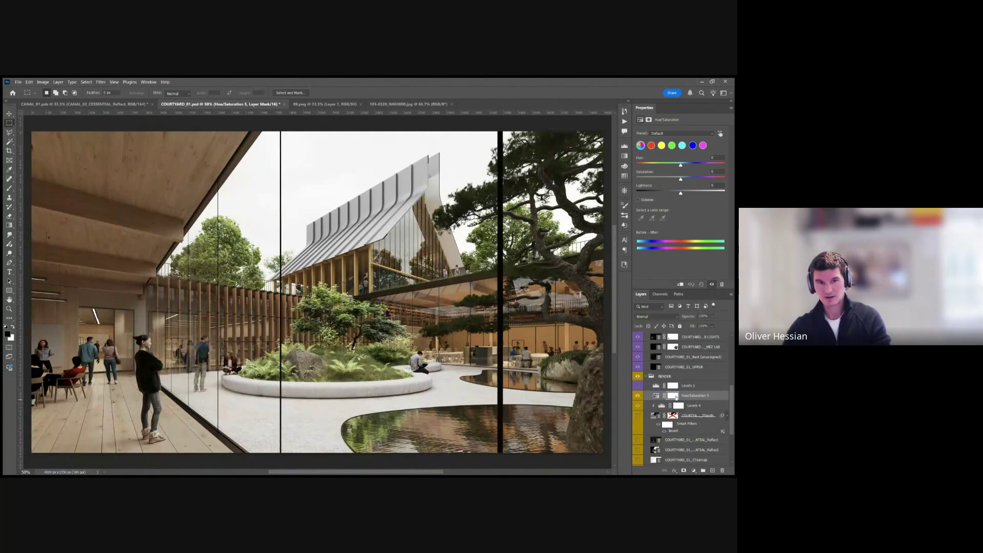
Paste the copied depth image into the Hue/Saturation adjustment's layer mask and return to the normal image view
alt+click(675, 397)
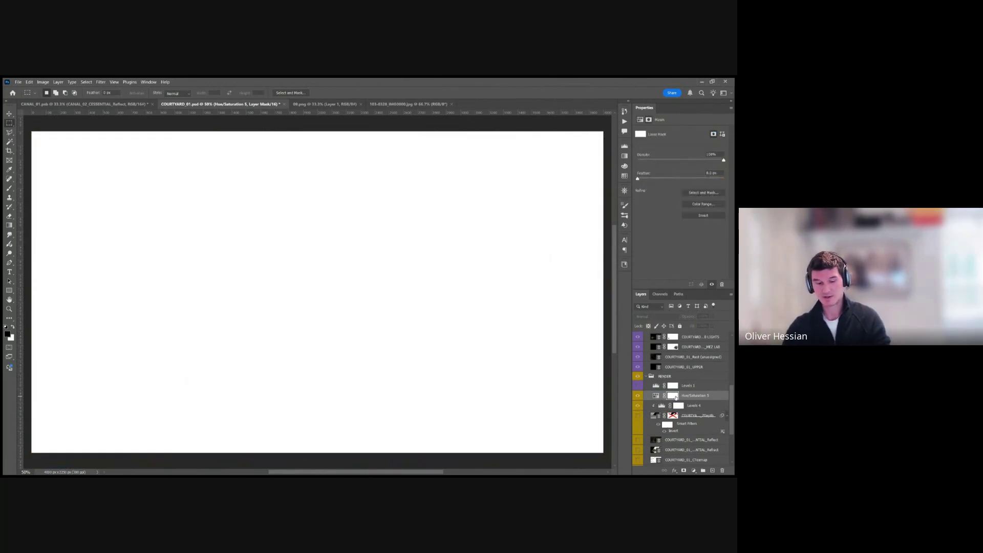
key(ctrl+v)
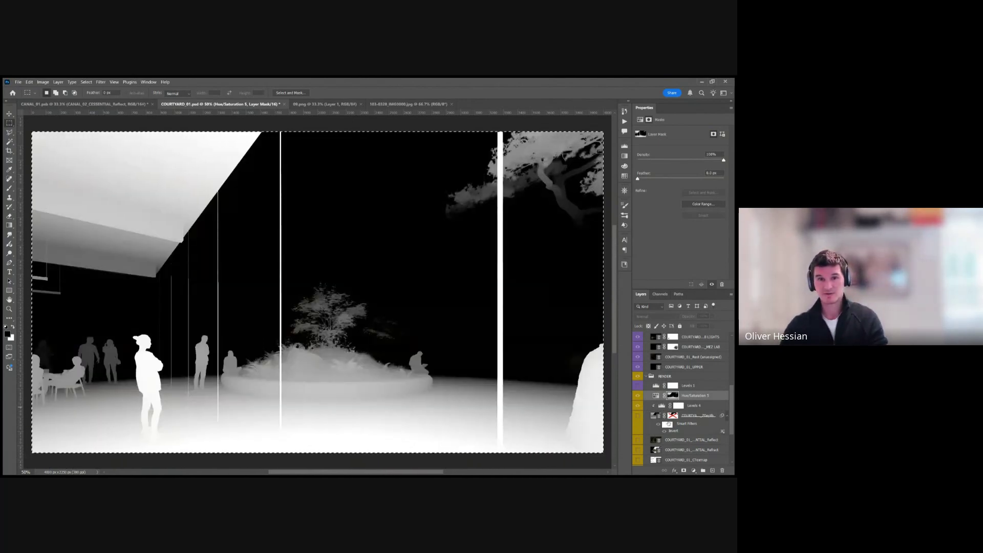
click(656, 395)
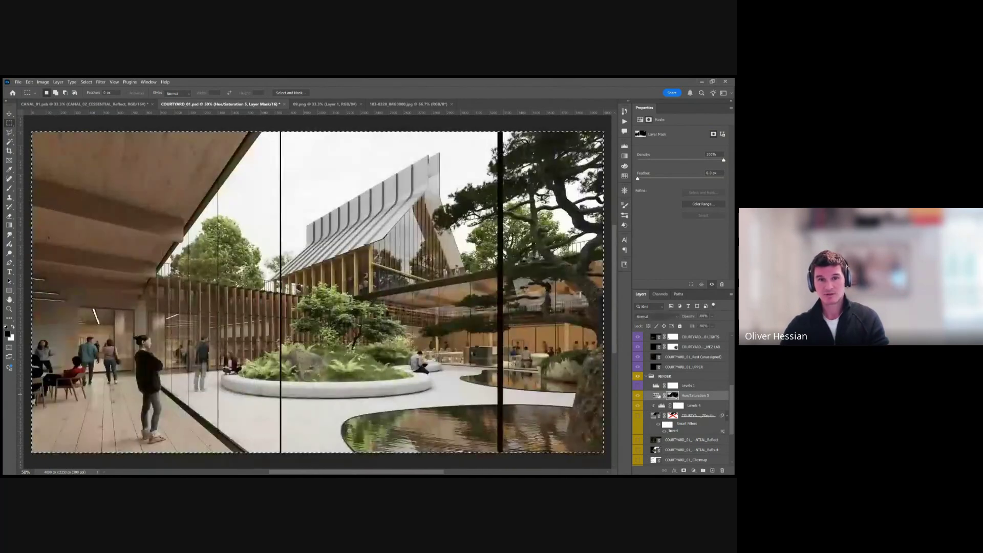
Clear the selection and set the masked Hue/Saturation adjustment's saturation to -100
key(ctrl+d)
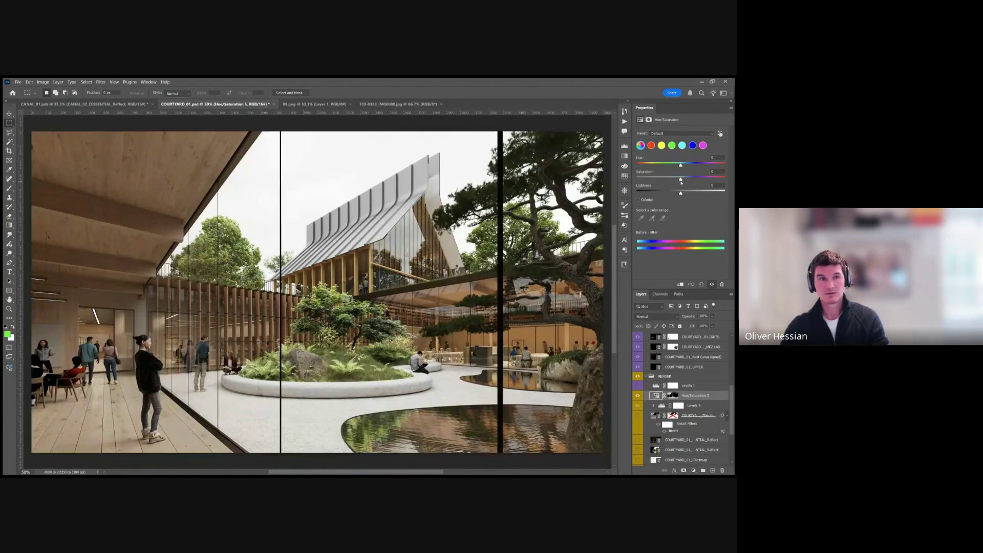
click(636, 178)
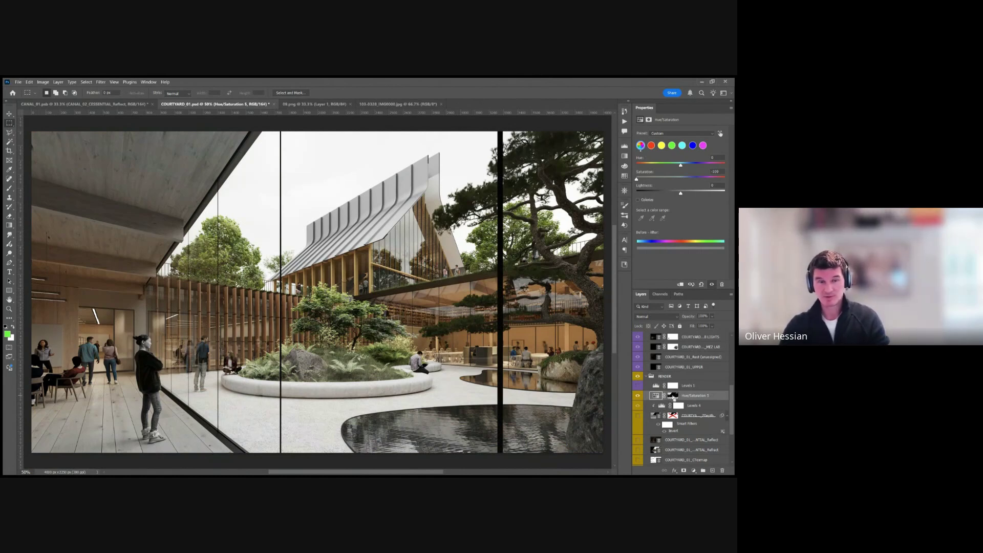
Add a Curves adjustment that reuses the Hue/Saturation layer's depth mask, and pull its curve down to darken the foreground
ctrl+click(673, 397)
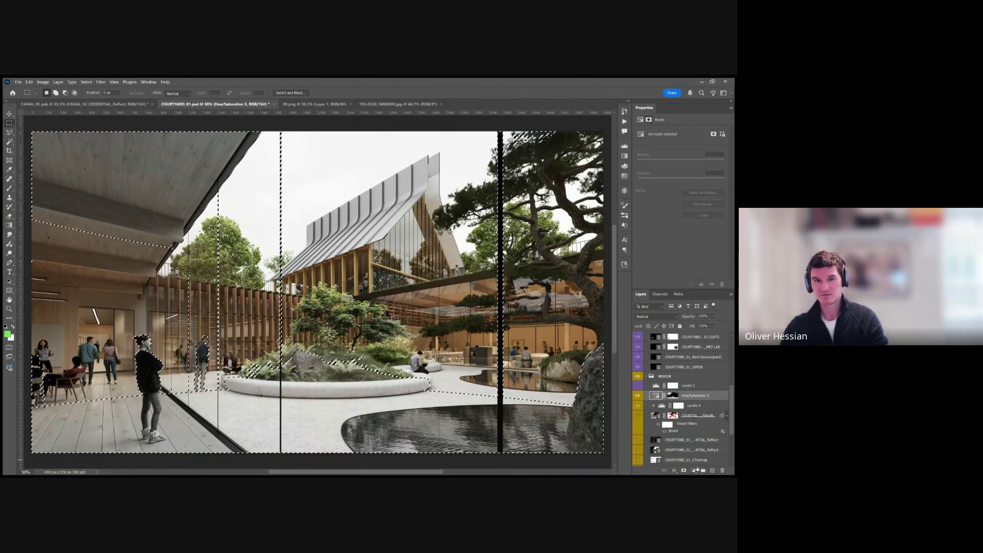
key(ctrl+m)
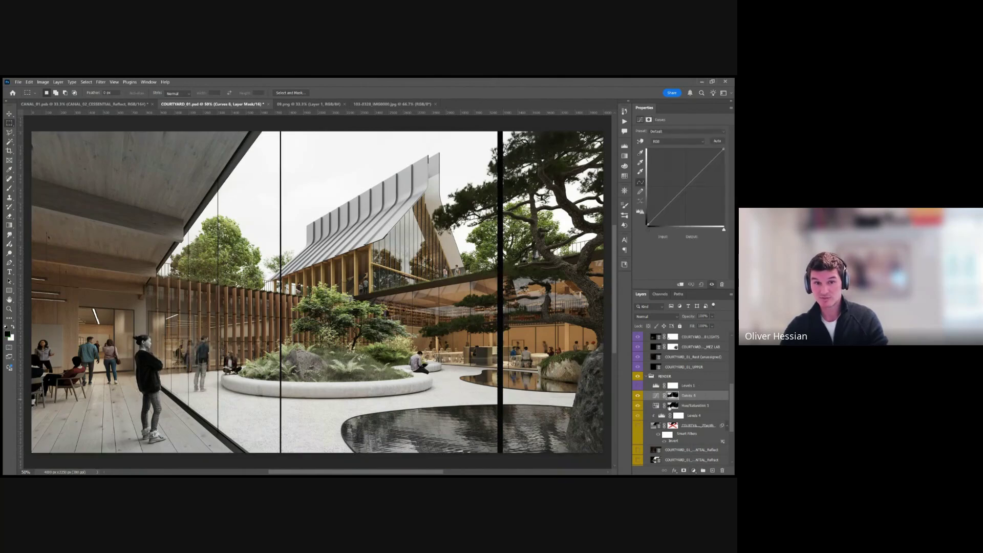
click(656, 395)
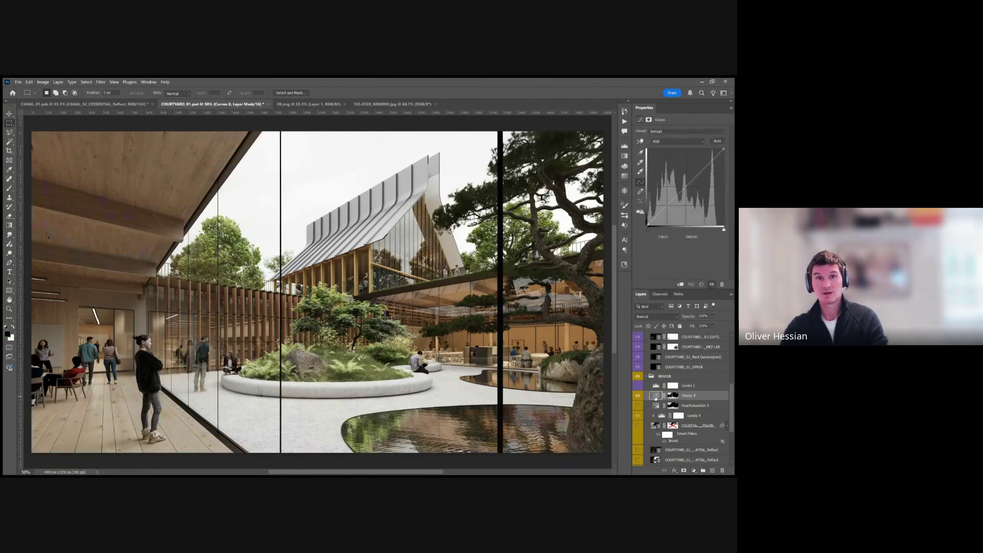
drag(658, 213, 666, 217)
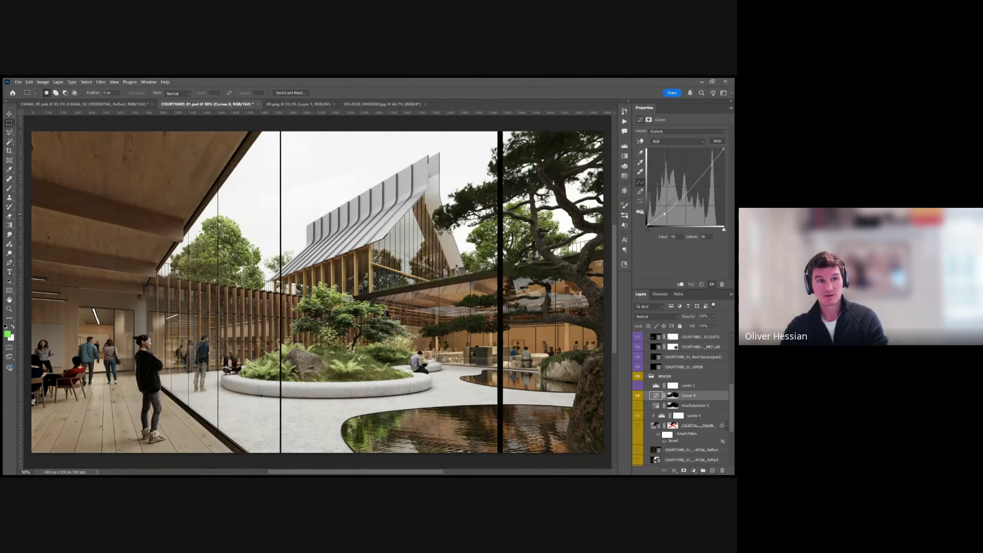
drag(704, 181, 707, 183)
drag(666, 217, 668, 218)
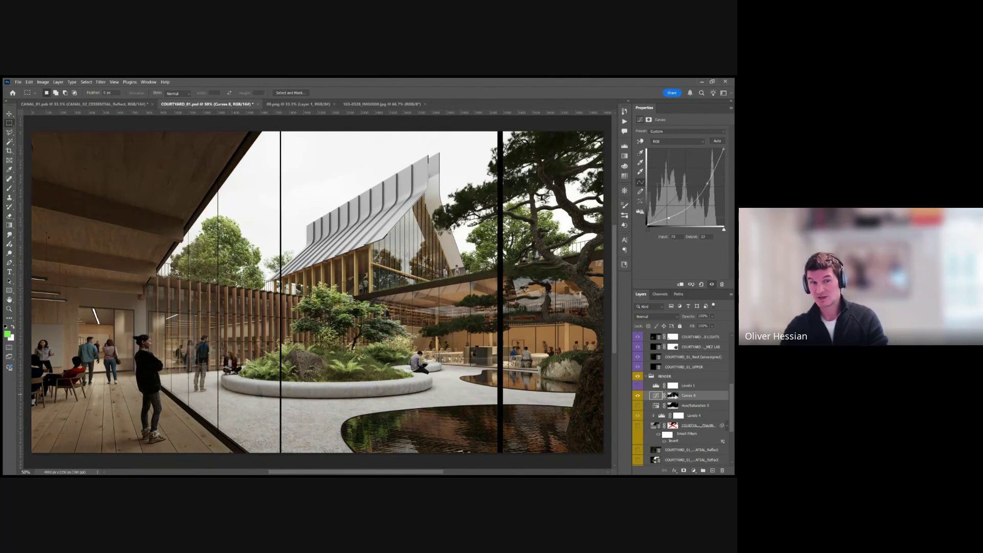
Inspect the Curves layer's mask on its own, compare the image with and without the Curves adjustment, and leave it hidden
alt+click(673, 395)
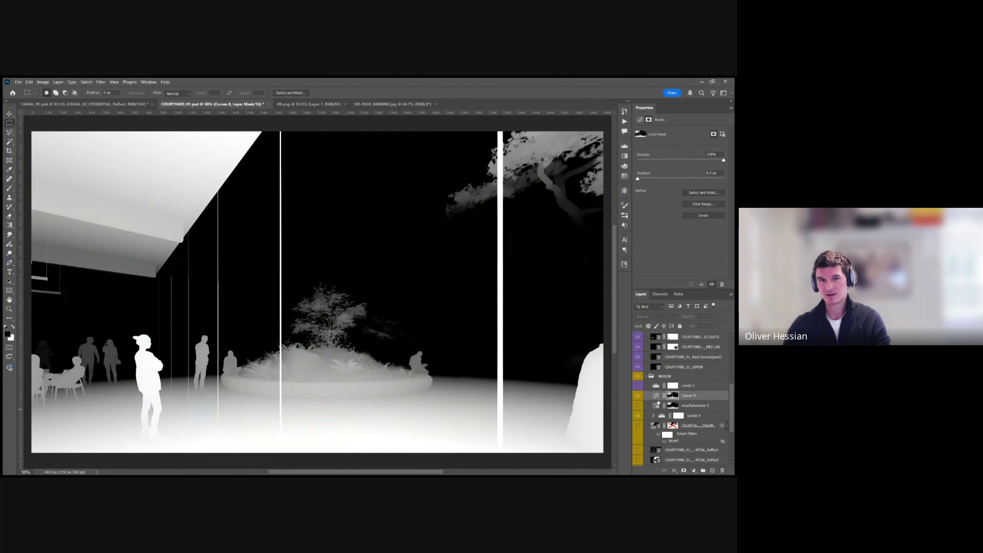
alt+click(672, 396)
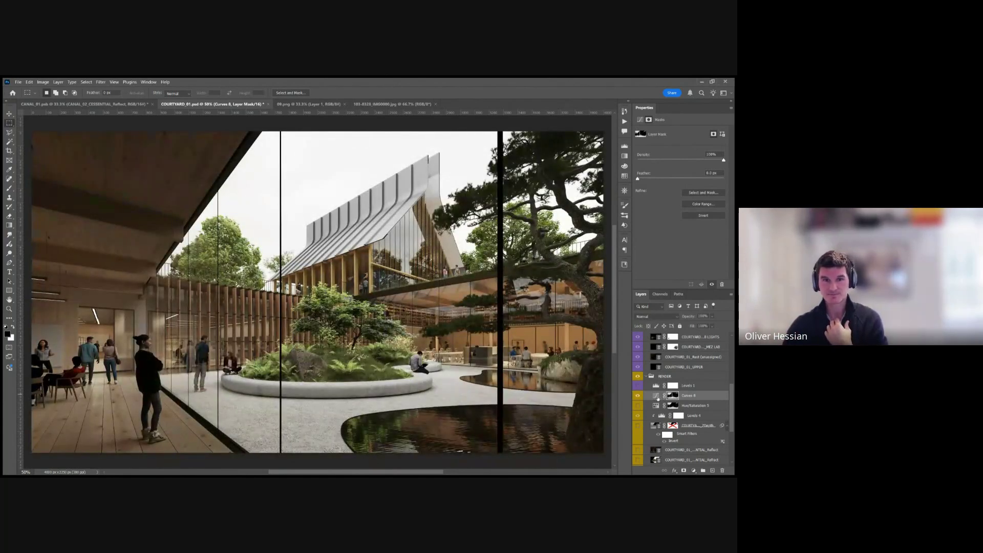
click(656, 395)
click(638, 395)
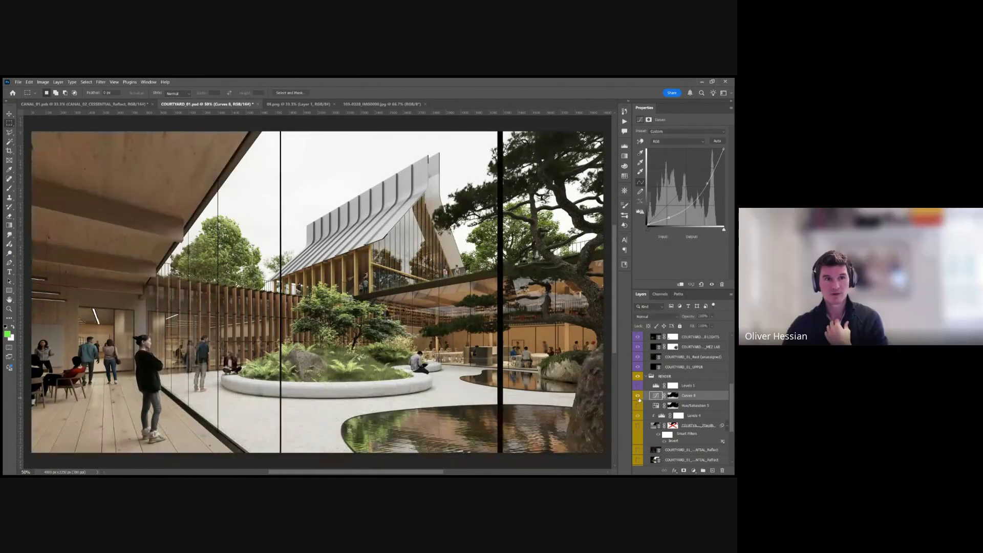
click(637, 395)
click(637, 396)
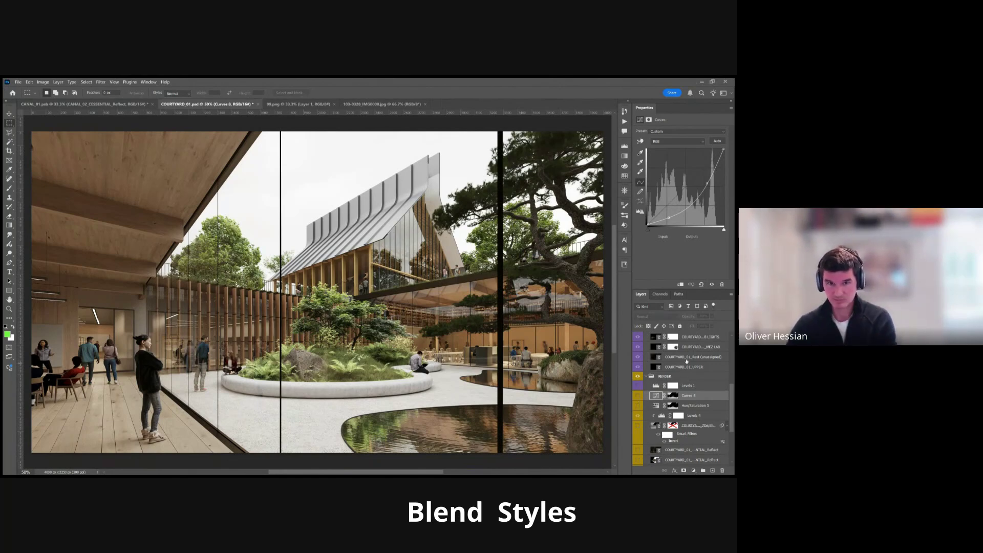
Select and show the upper Reflect render layer in the RENDER group
scroll(706, 386, down, 5)
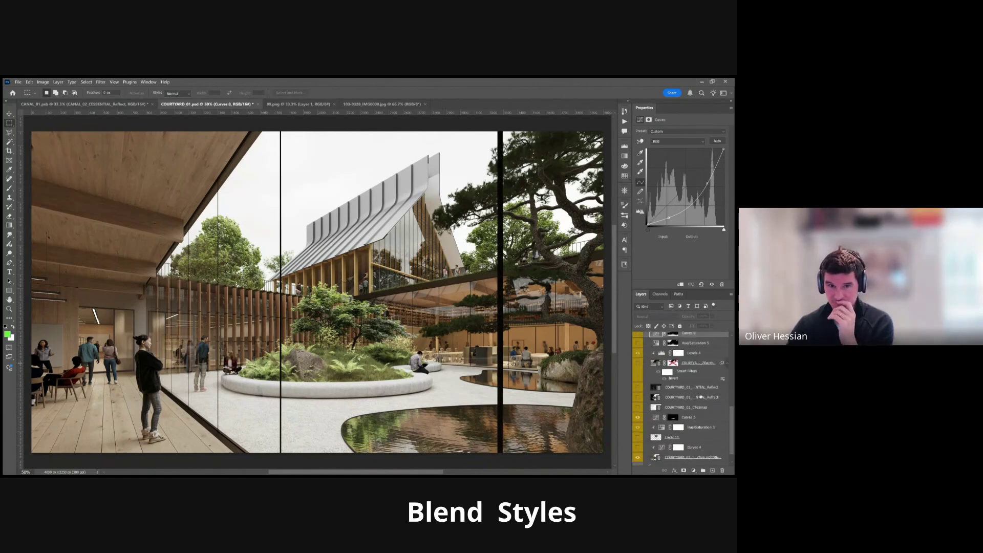
click(706, 391)
click(637, 387)
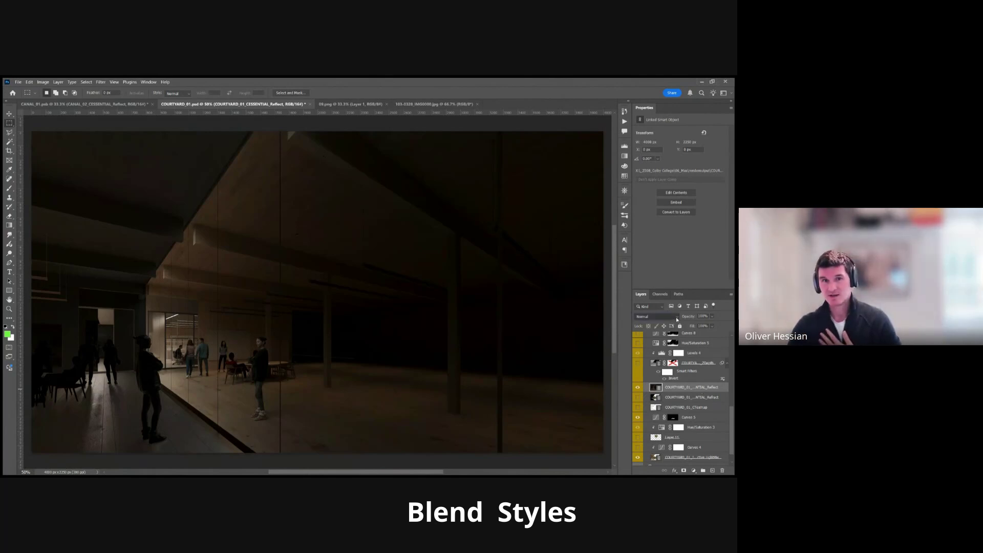
Try the Multiply, Darken and Lighten blend modes on the Reflect layer
scroll(676, 319, down, 3)
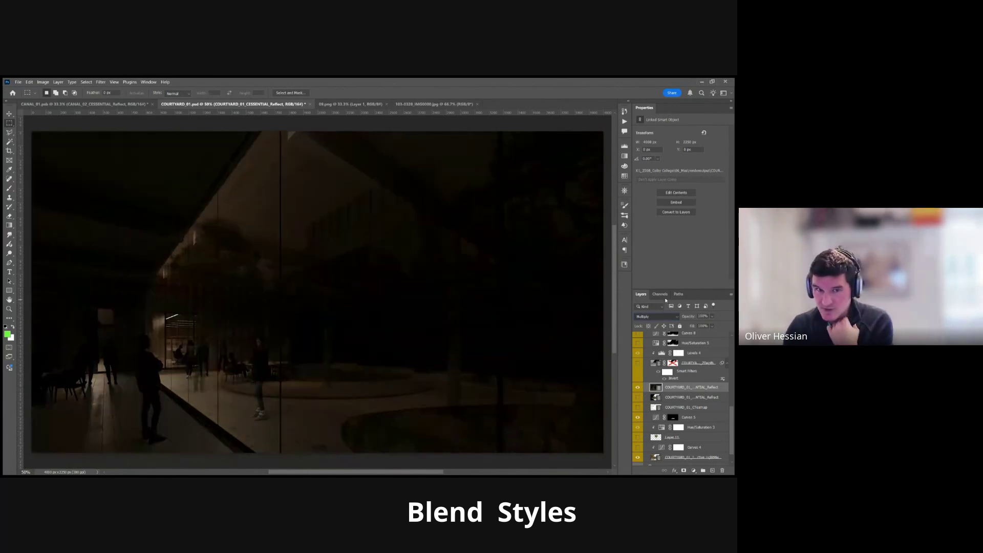
scroll(659, 315, up, 1)
scroll(659, 315, down, 2)
scroll(659, 315, up, 2)
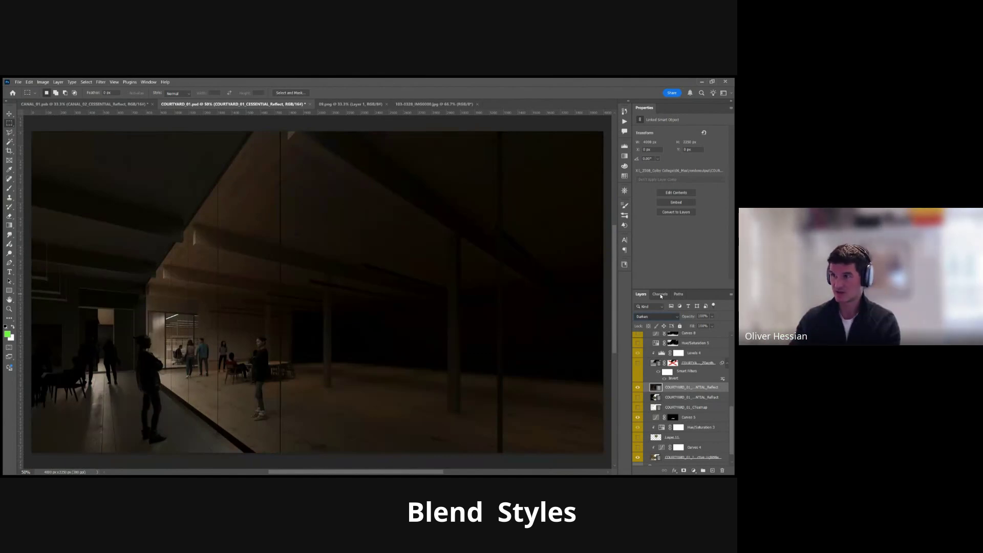
scroll(658, 316, down, 5)
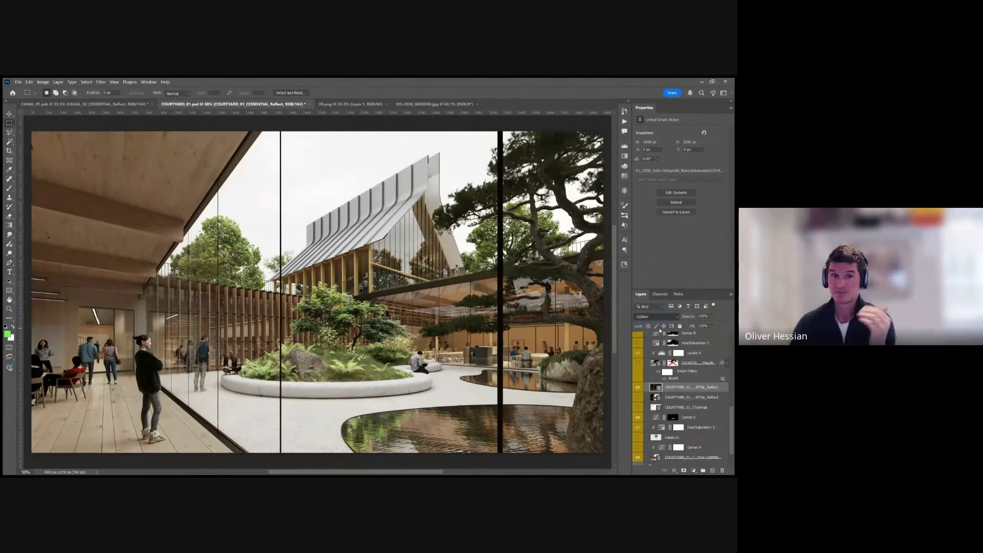
Cycle the Reflect layer through the remaining blend modes, including Soft Light, Difference, Hard Mix and Linear Dodge (Add), and return it to Normal
key(shift+plus)
key(shift+plus)
key(shift+plus)
key(shift+plus)
key(shift+plus)
key(shift+plus)
key(shift+plus)
key(shift+plus)
key(shift+plus)
key(shift+plus)
key(shift+plus)
key(shift+minus)
key(shift+minus)
key(shift+minus)
key(shift+minus)
key(shift+minus)
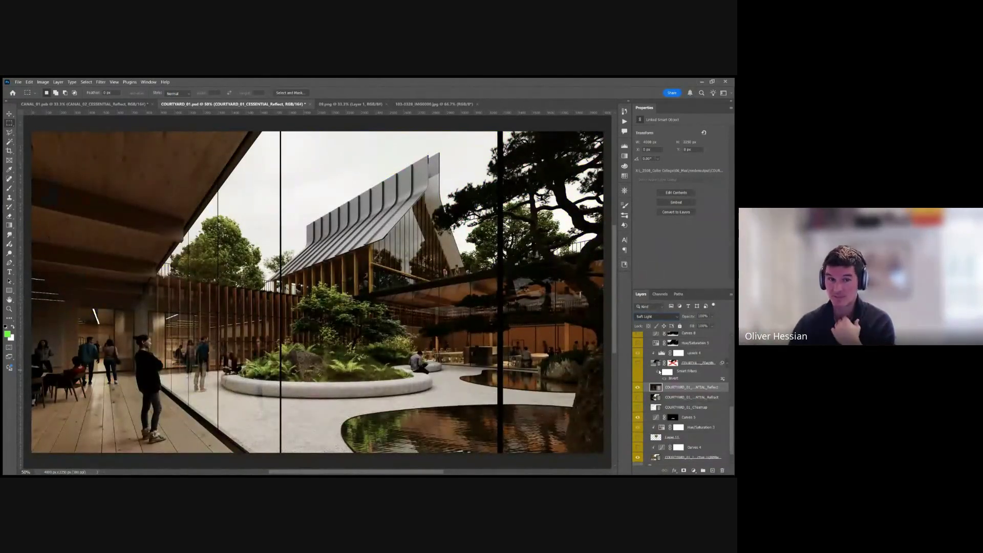
key(shift+plus)
key(shift+plus)
key(shift+plus)
key(shift+plus)
key(shift+plus)
key(shift+plus)
key(shift+plus)
key(shift+plus)
key(shift+plus)
key(shift+plus)
key(shift+plus)
key(shift+plus)
key(shift+plus)
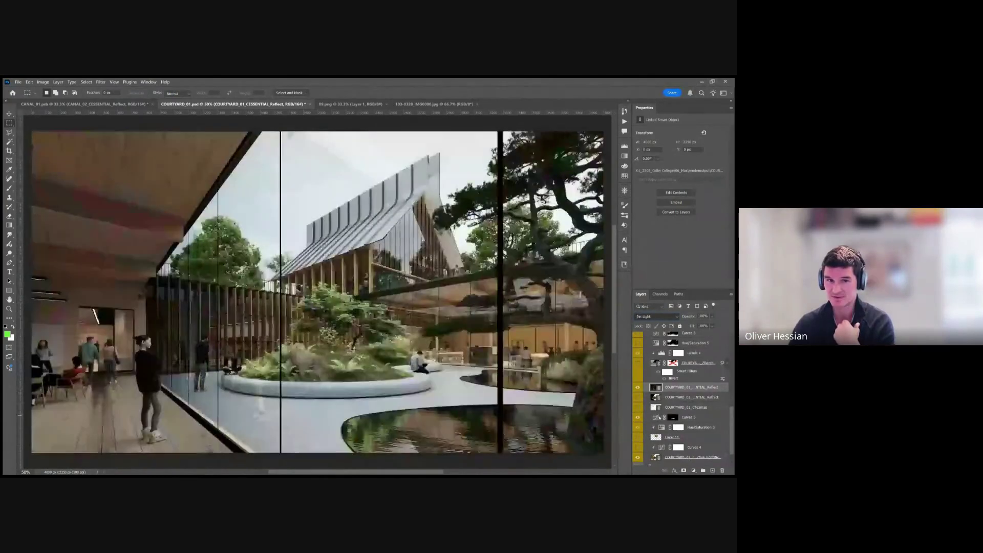
key(shift+minus)
key(shift+minus)
key(shift+minus)
key(shift+minus)
key(shift+minus)
key(shift+minus)
key(shift+minus)
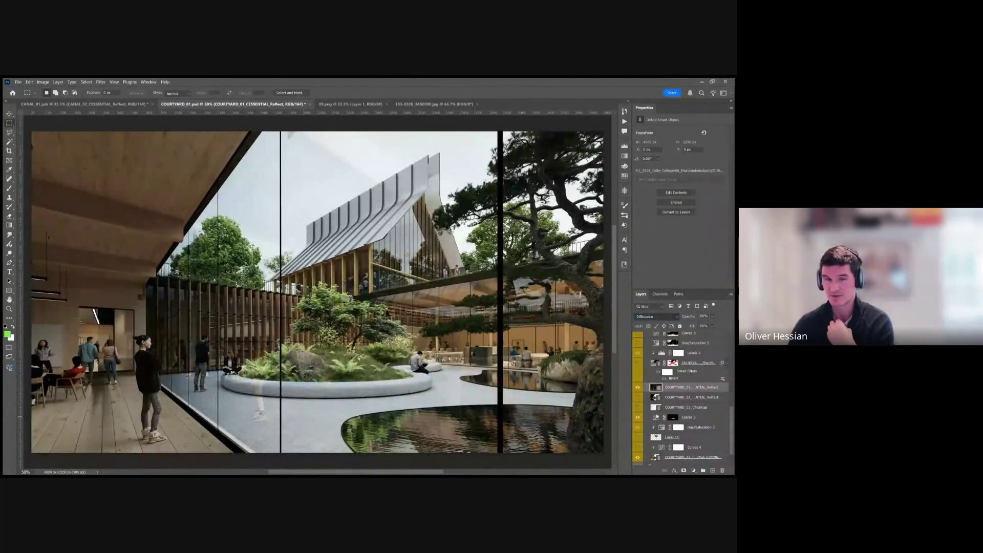
key(shift+minus)
key(shift+minus)
key(shift+minus)
key(shift+minus)
key(shift+minus)
key(shift+minus)
key(shift+minus)
key(shift+minus)
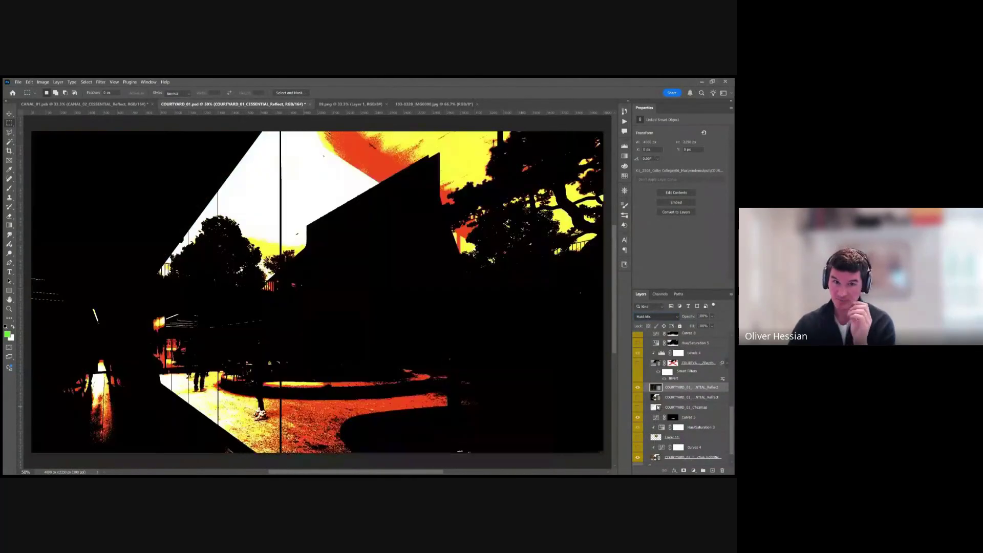
key(shift+minus)
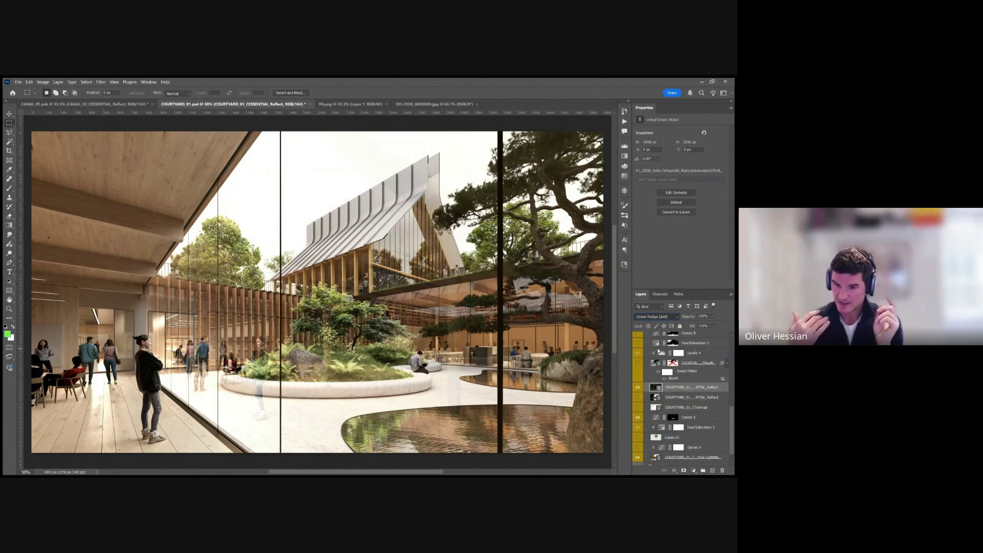
key(shift+alt+n)
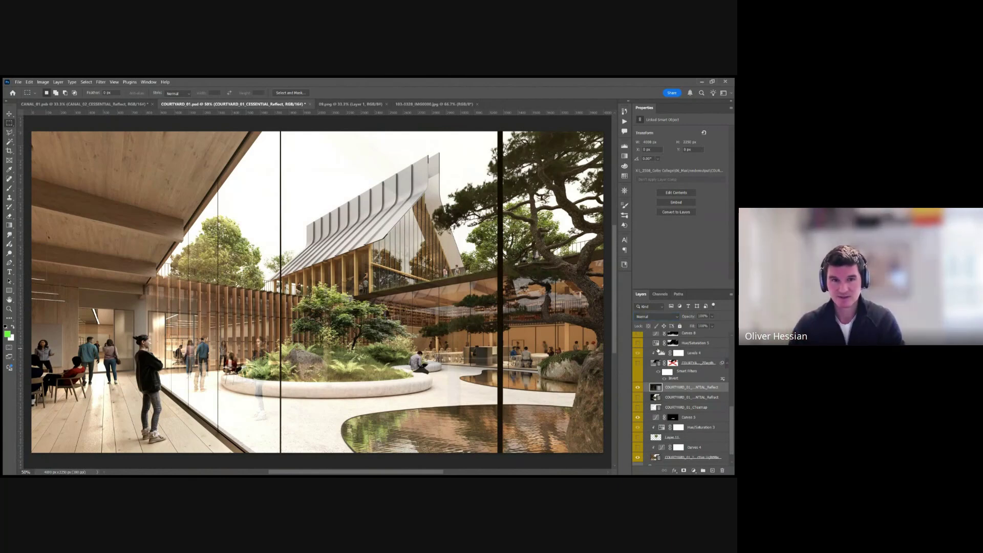
Expand and show the LIGHTS group, and isolate the environment light layer and the STRIP LIGHTS layer in turn
scroll(650, 385, down, 1)
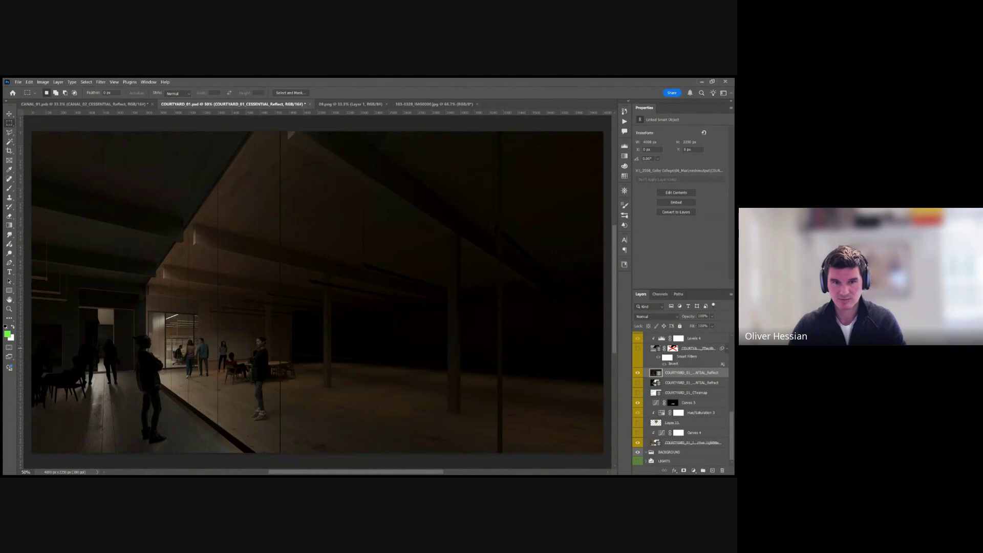
click(645, 461)
click(638, 442)
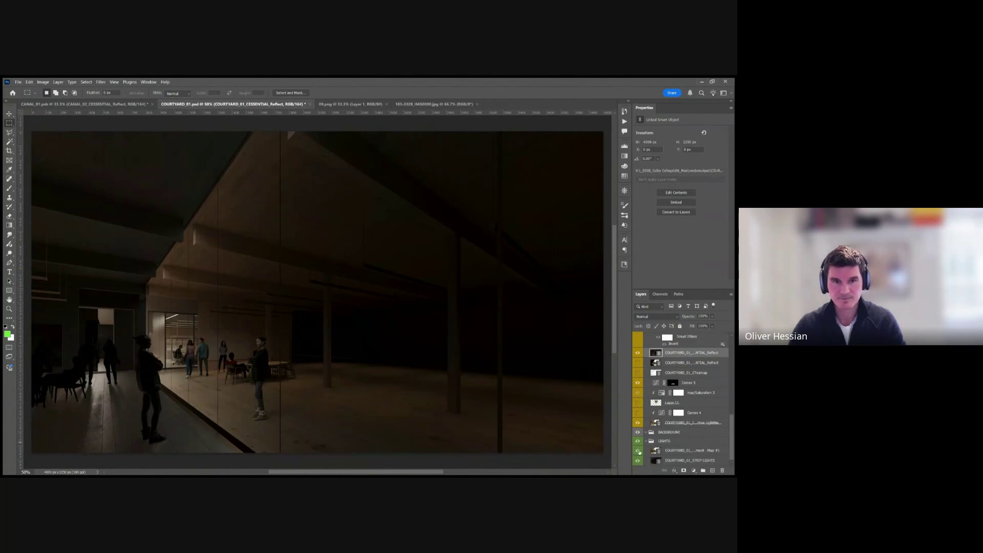
alt+click(638, 450)
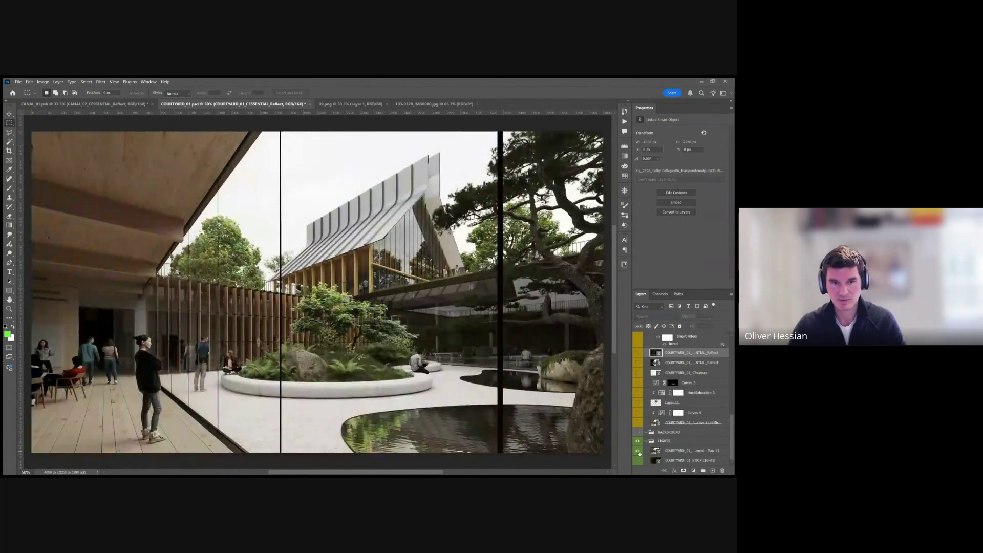
alt+click(638, 460)
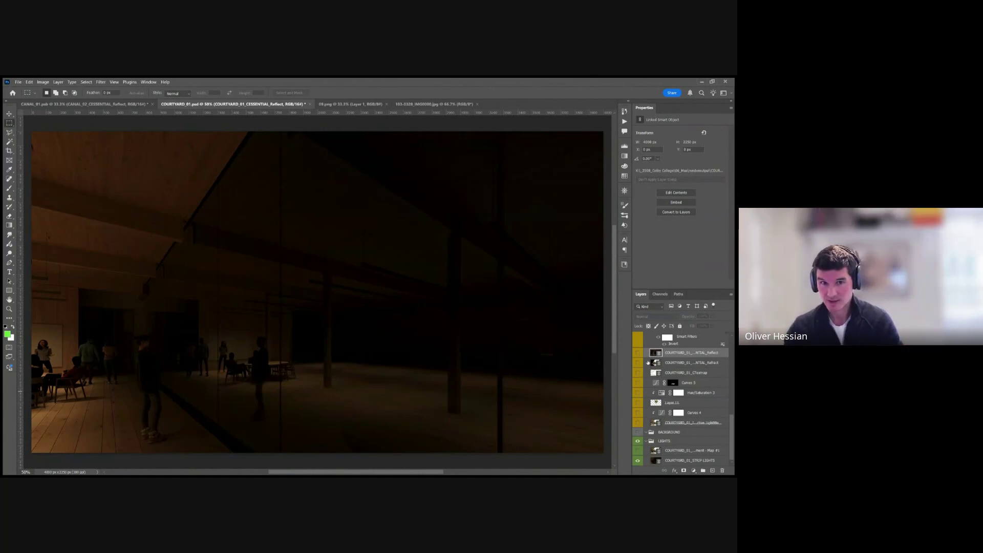
Show the base render, clip the STRIP LIGHTS layer directly above it, and set its blend mode to Linear Dodge (Add)
click(677, 460)
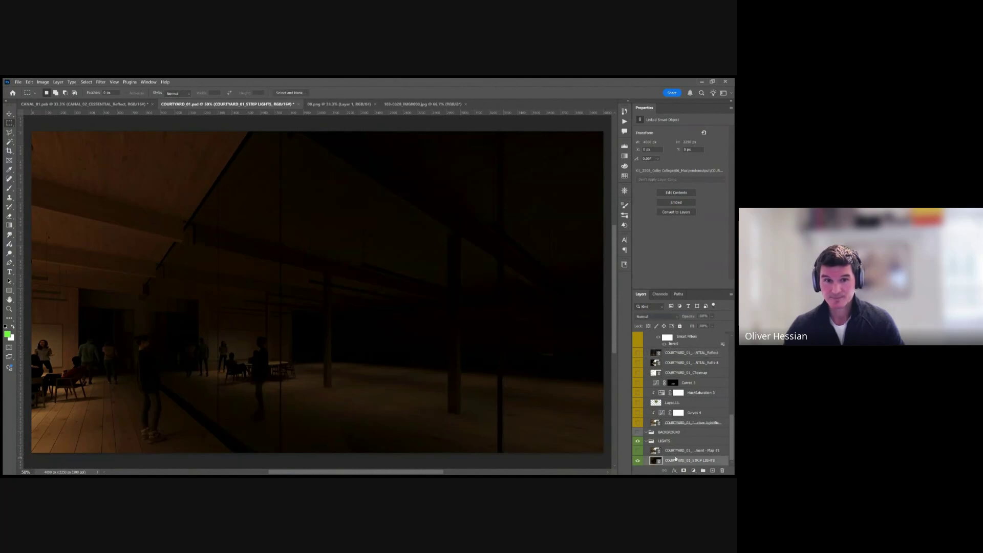
click(638, 423)
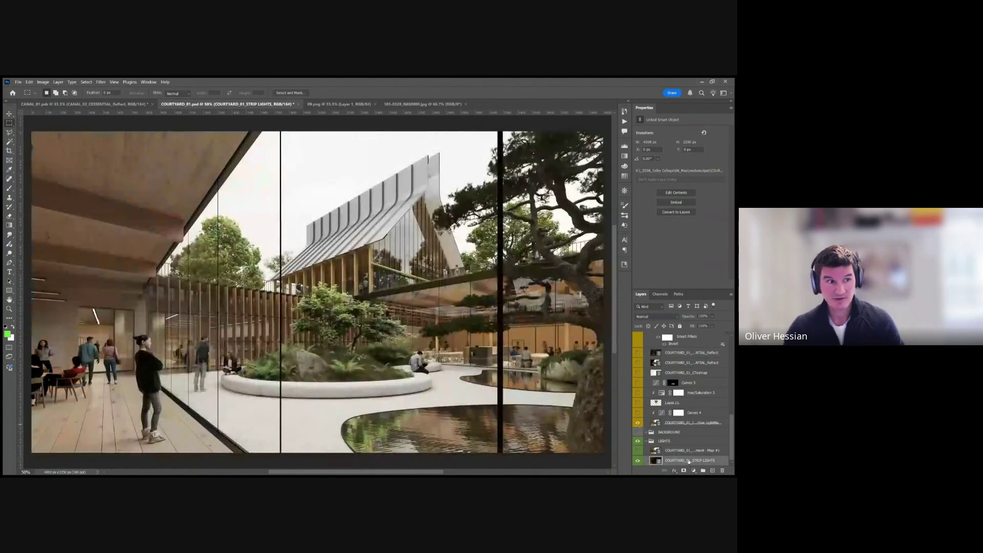
drag(688, 460, 677, 416)
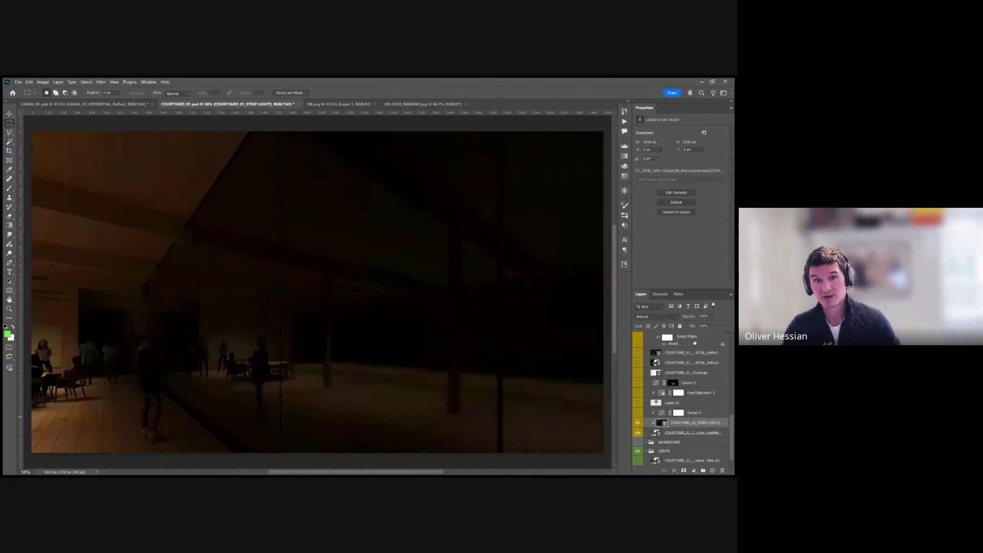
key(shift+alt+w)
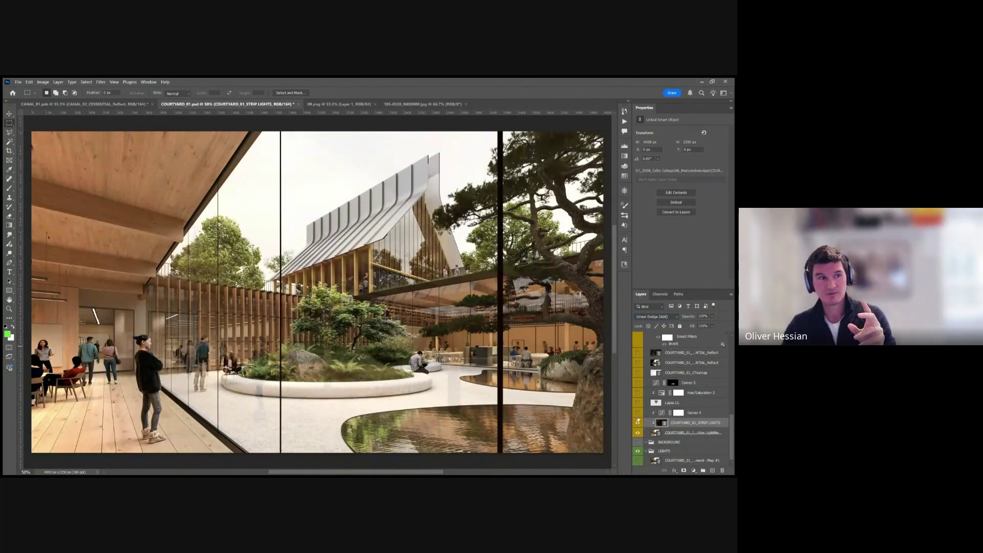
Compare the image with and without the STRIP LIGHTS layer
click(637, 424)
click(636, 424)
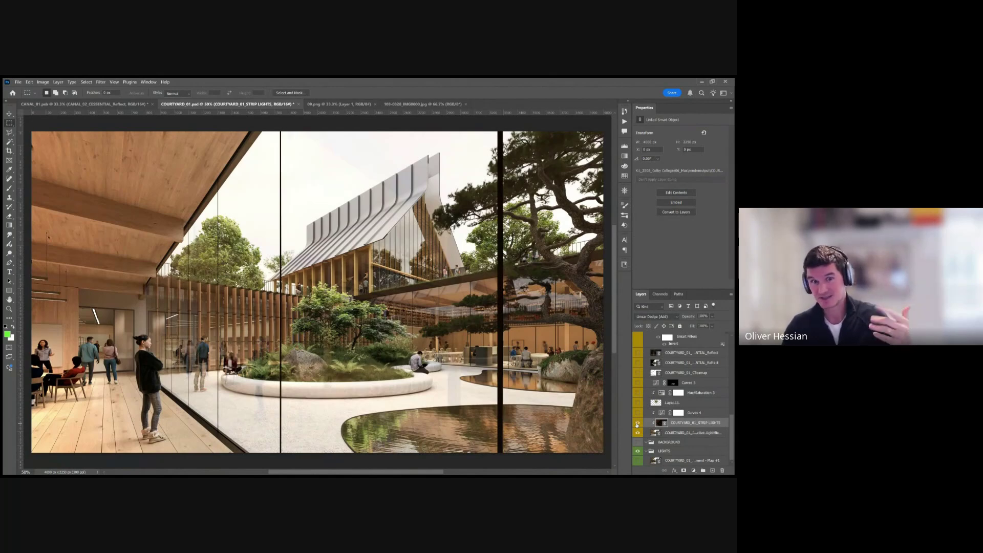
click(637, 424)
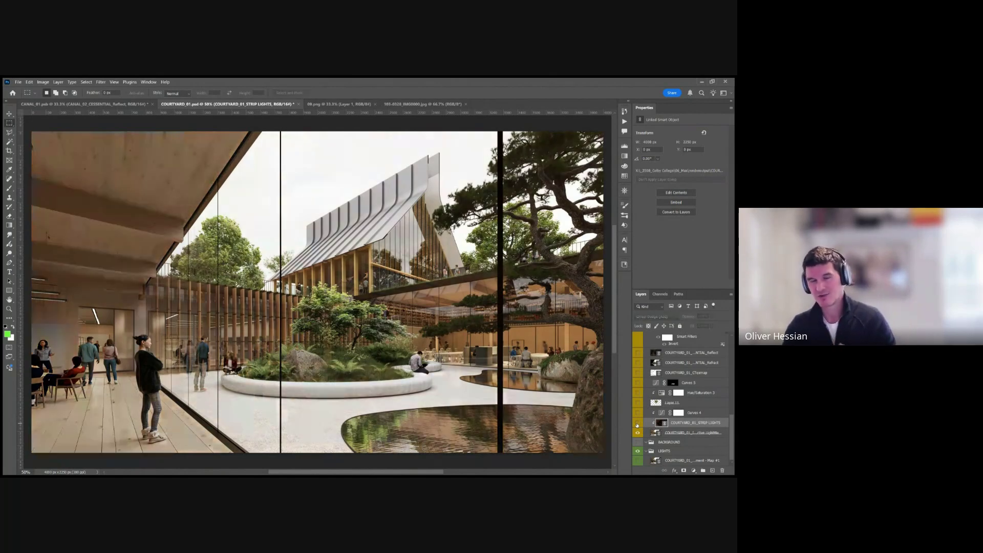
click(638, 424)
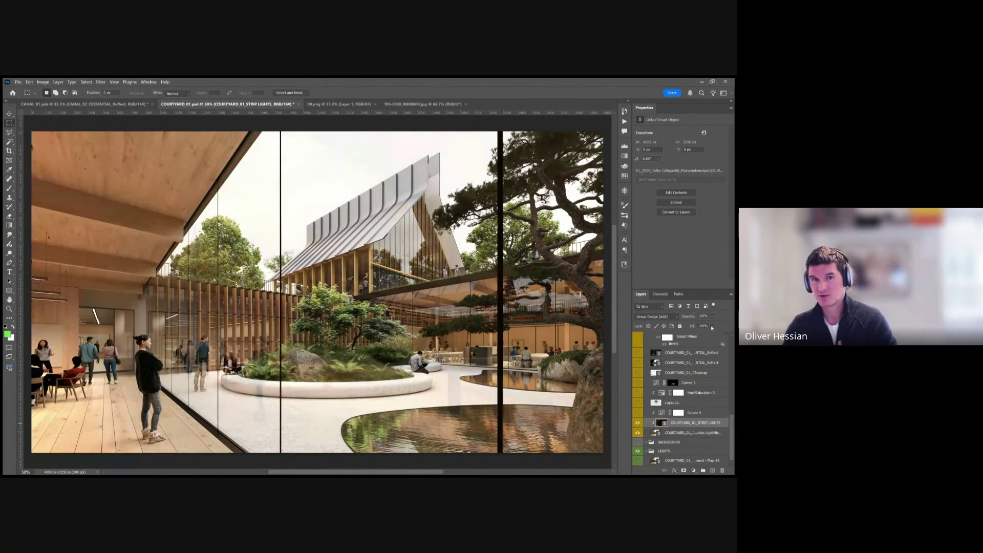
Reduce the STRIP LIGHTS layer's fill to soften the added interior lighting
key(shift+2)
key(shift+1)
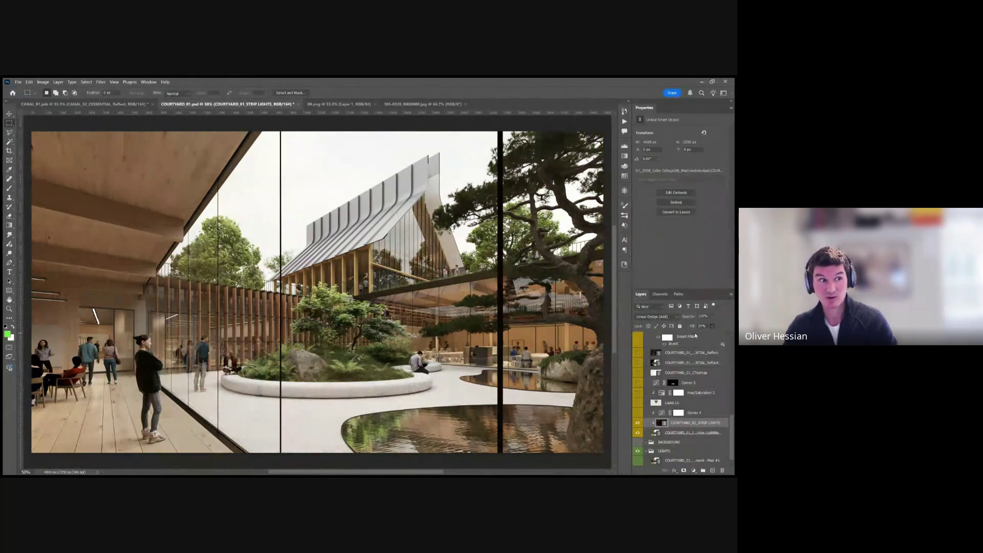
key(shift+0)
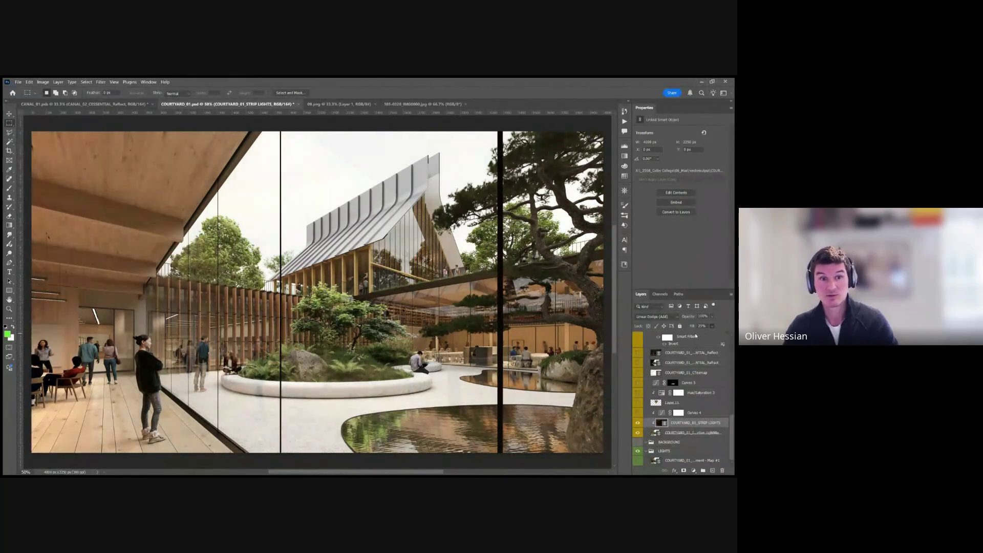
Fine-tune the STRIP LIGHTS layer's fill by trying several different percentages
key(shift+2)
key(shift+9)
key(shift+4)
key(shift+5)
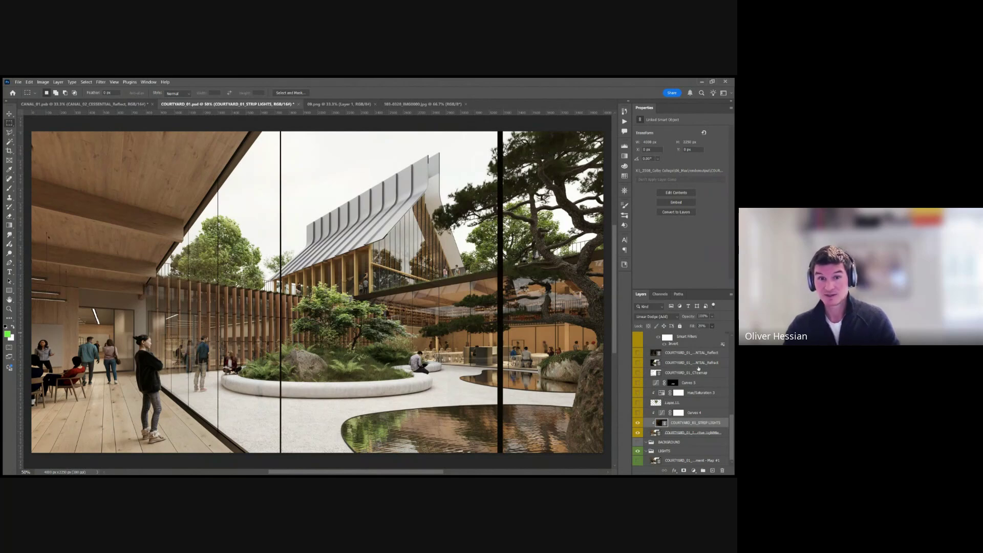
Show the COURTYARD_01_CESSENTIAL_Reflect layer and set its blend mode to Linear Dodge (Add)
click(656, 363)
click(655, 355)
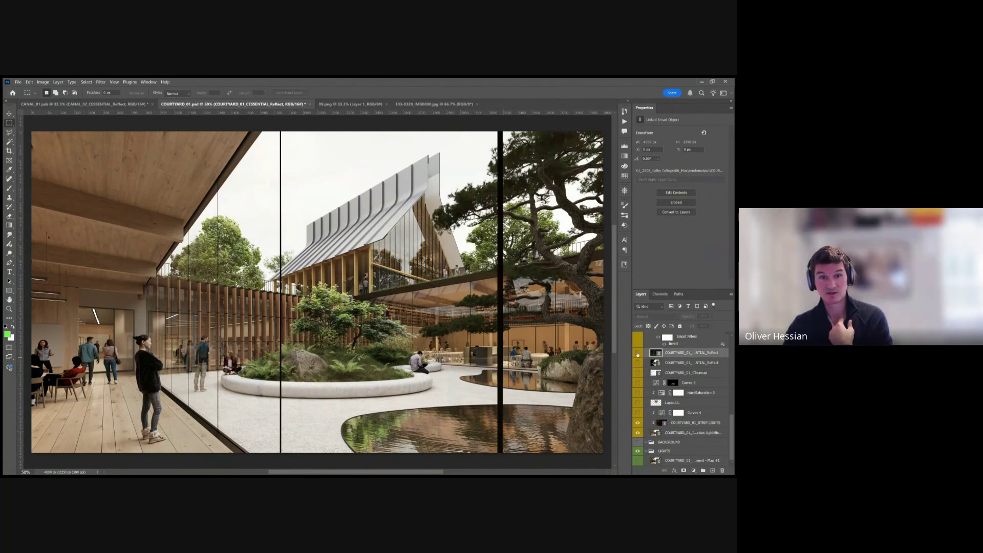
click(637, 353)
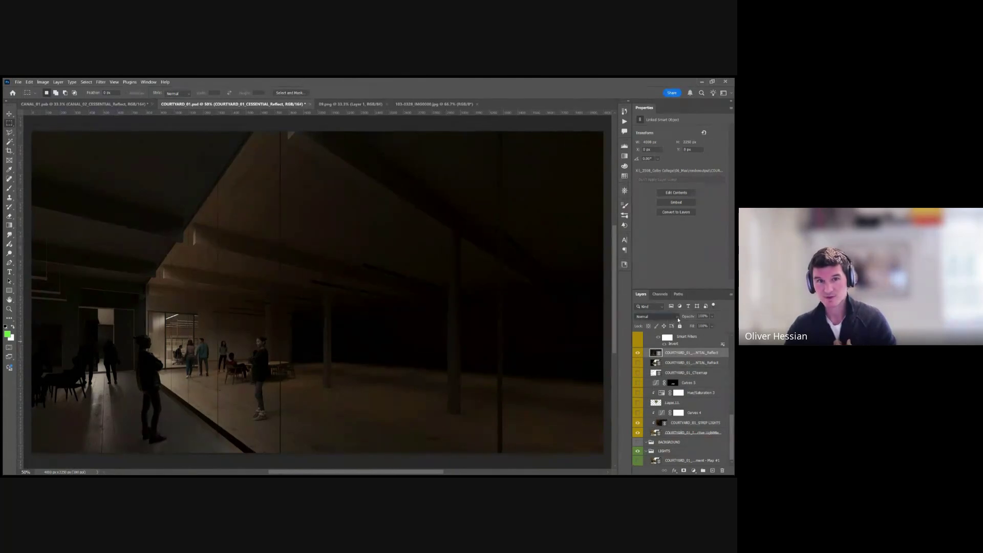
key(Down)
key(Down)
key(Down)
key(Down)
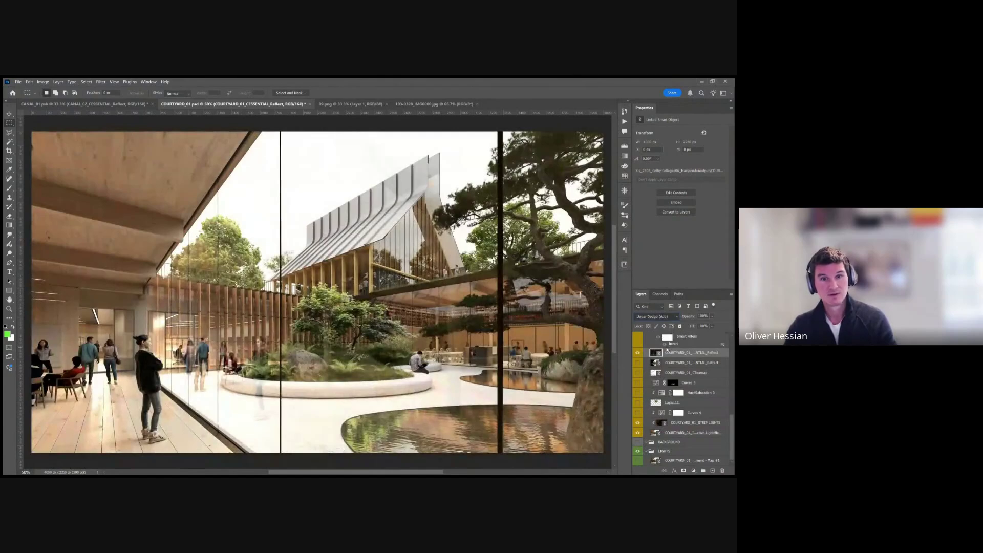
Compare the image with and without the Reflect layer at full strength
click(638, 353)
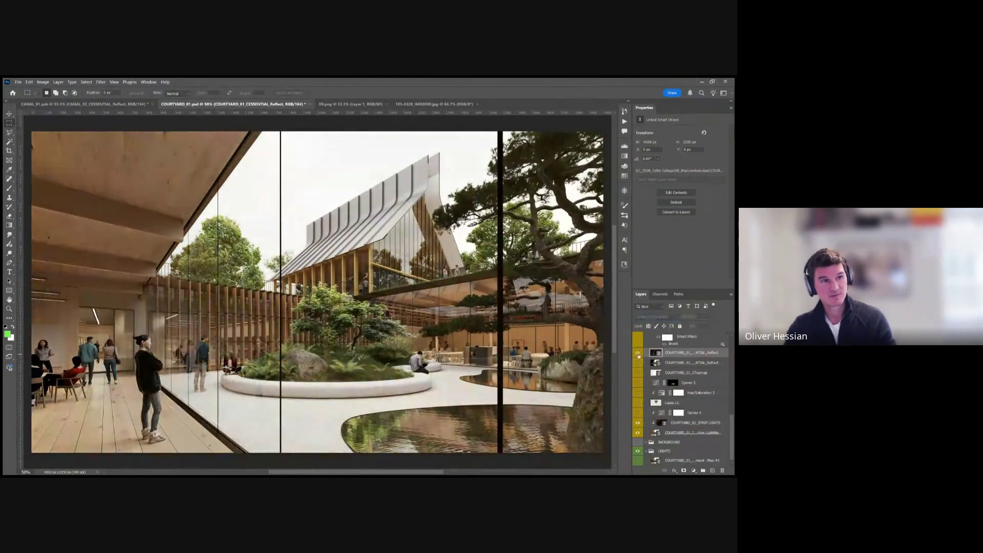
click(638, 354)
click(638, 354)
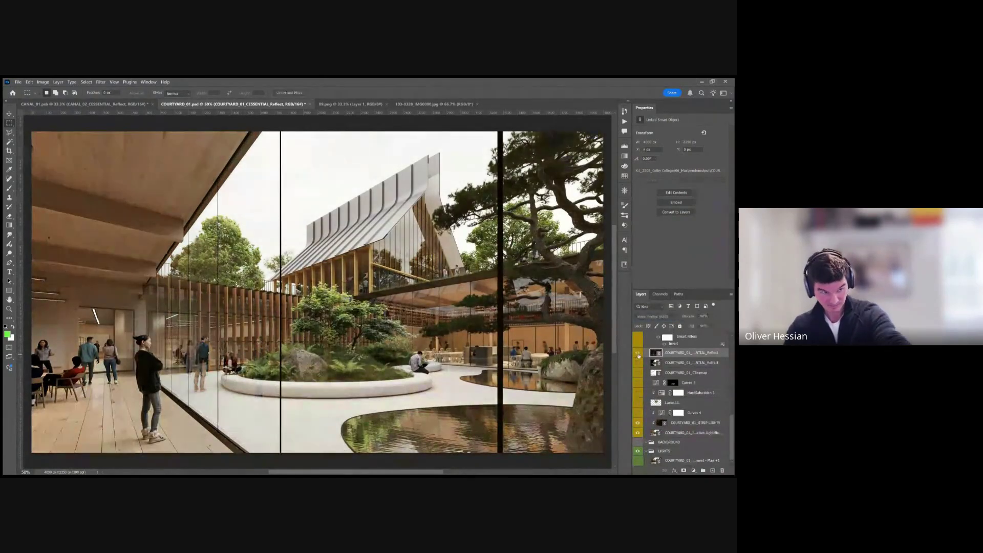
click(638, 353)
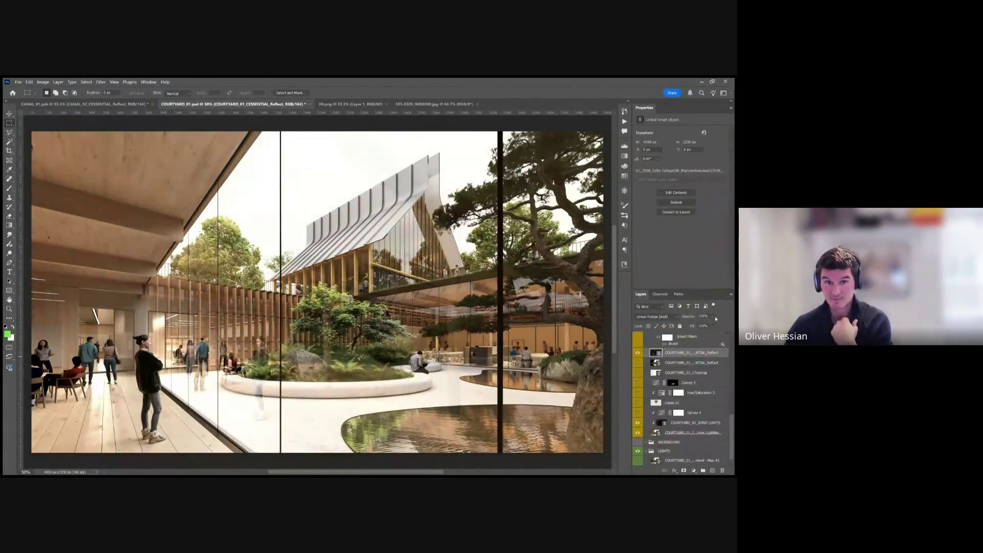
Reduce the Reflect layer's fill and compare the image with and without the softened reflections
drag(694, 335, 698, 336)
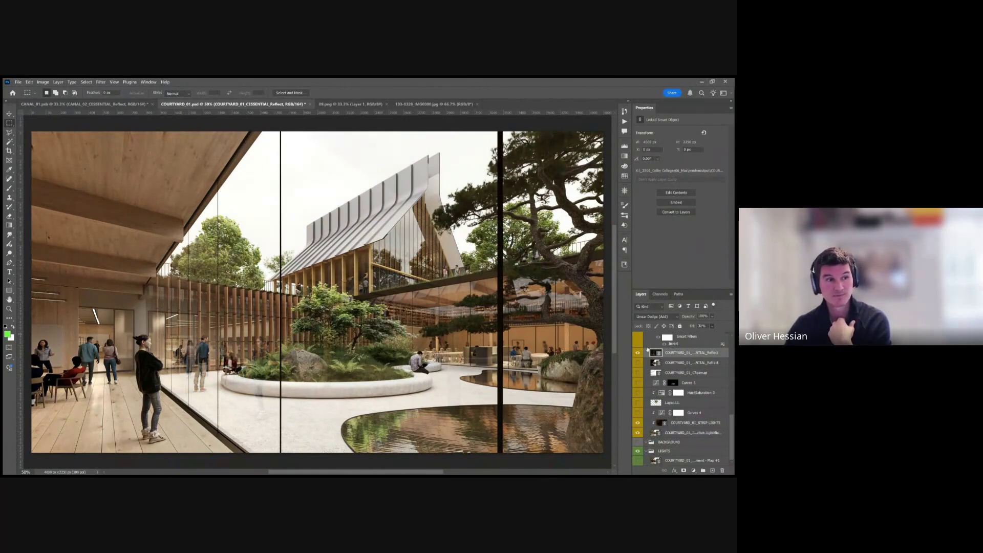
click(638, 353)
click(637, 352)
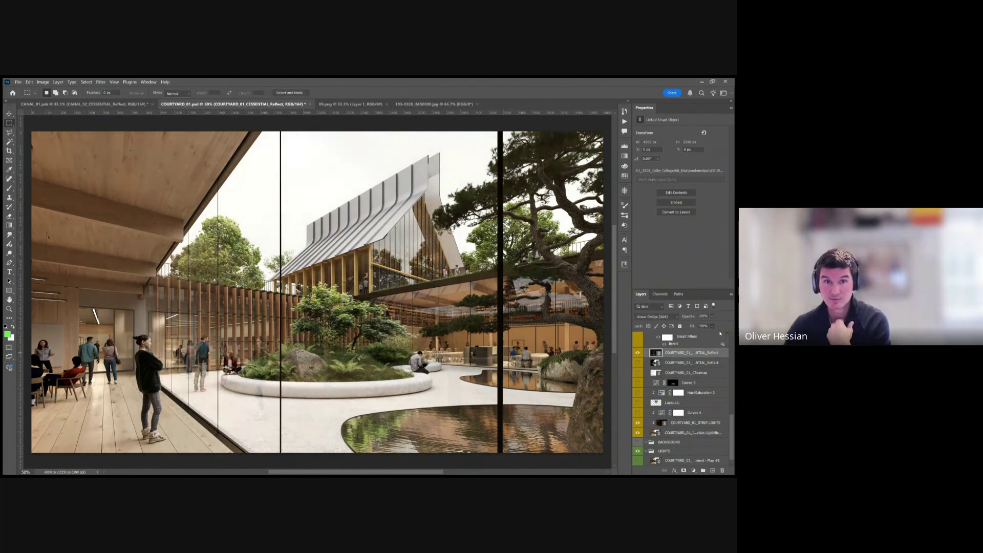
Restore the Reflect layer's fill to 100% and try Color Dodge, Screen and Lighten before returning to Linear Dodge (Add)
drag(711, 326, 726, 333)
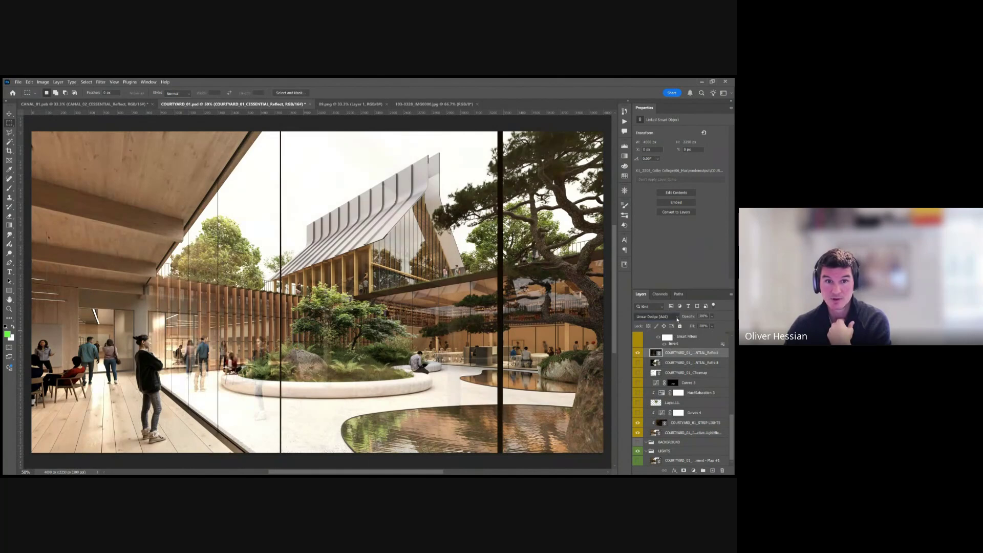
scroll(677, 319, up, 1)
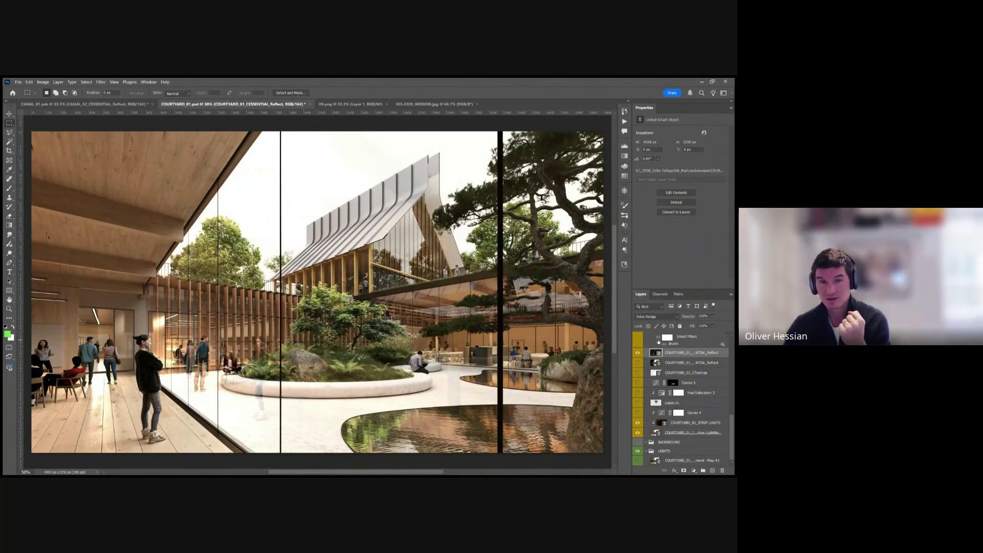
scroll(675, 319, up, 1)
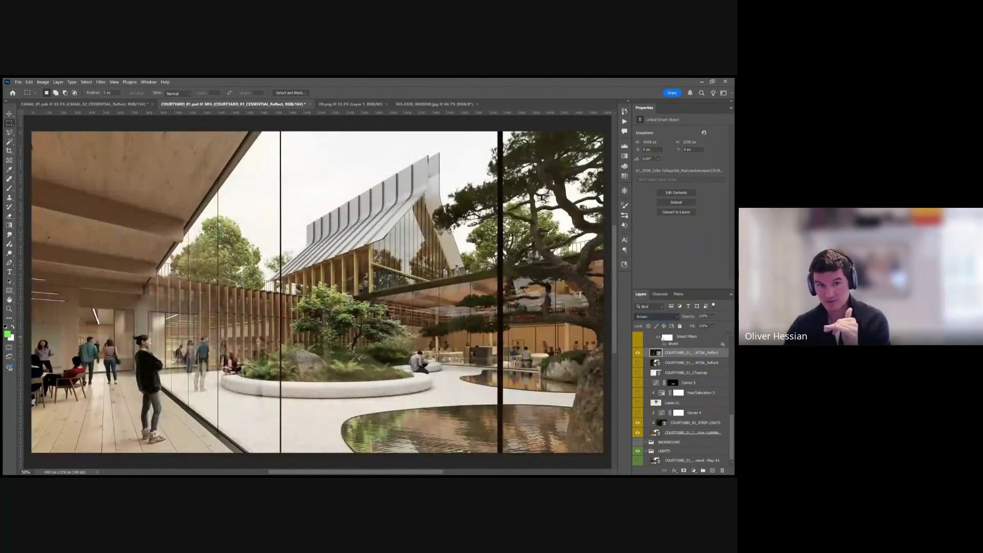
scroll(659, 331, up, 1)
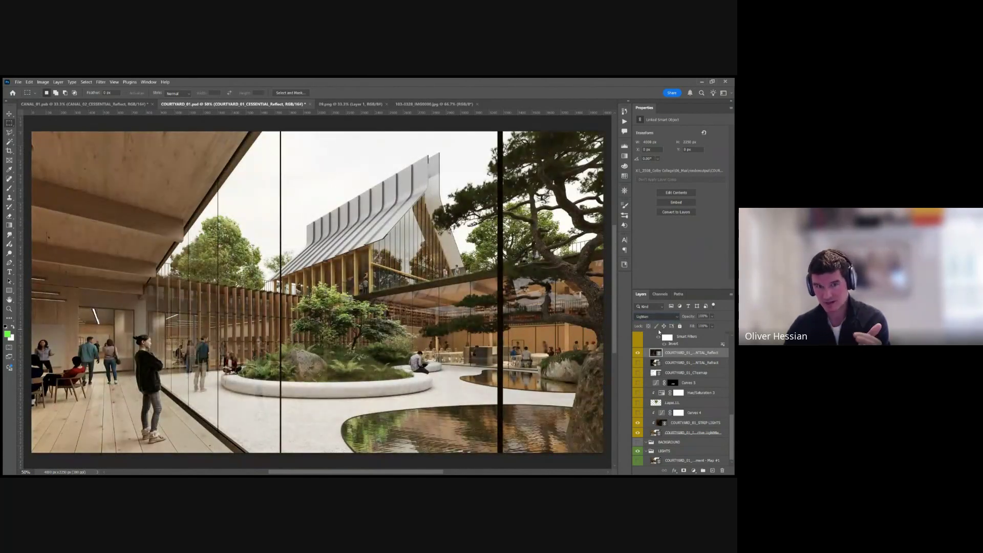
scroll(658, 332, down, 4)
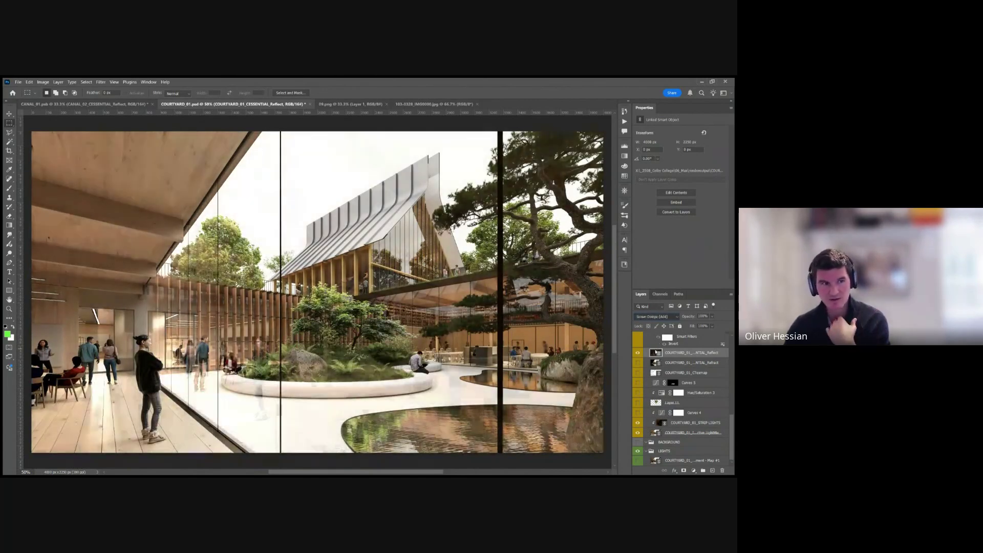
scroll(657, 353, up, 2)
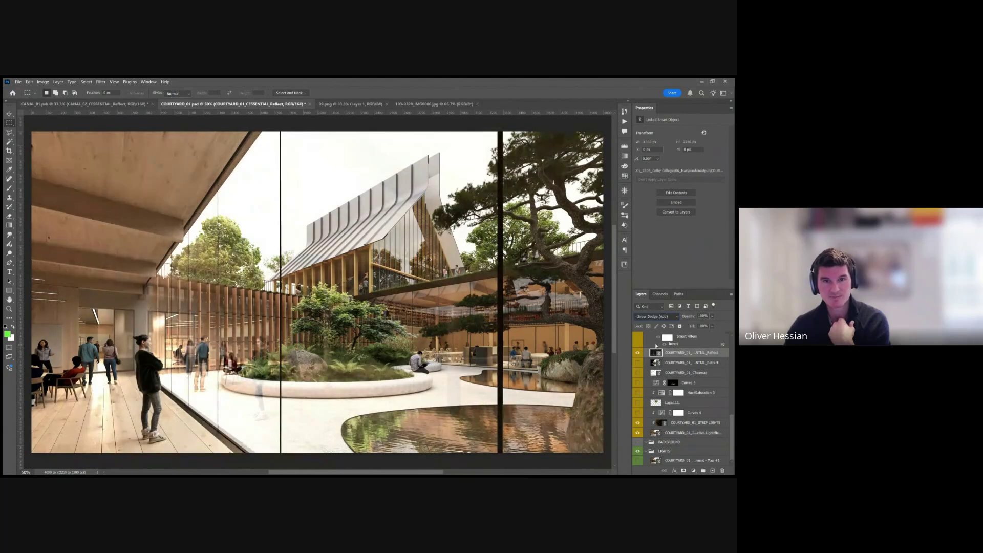
scroll(656, 347, down, 1)
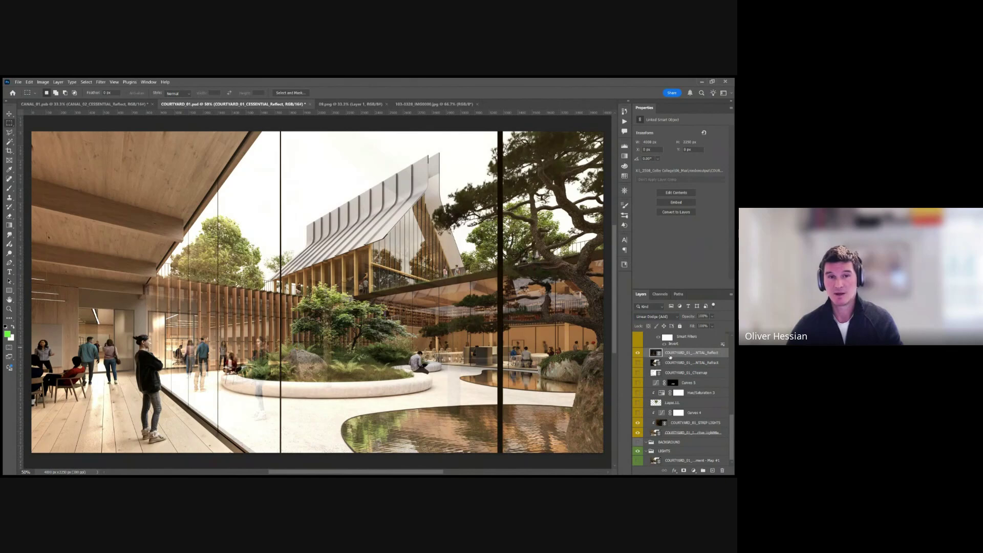
Show the COURTYARD_01_CTexmap layer, move it above the reflection layers and set its blend mode to Multiply
scroll(673, 381, up, 5)
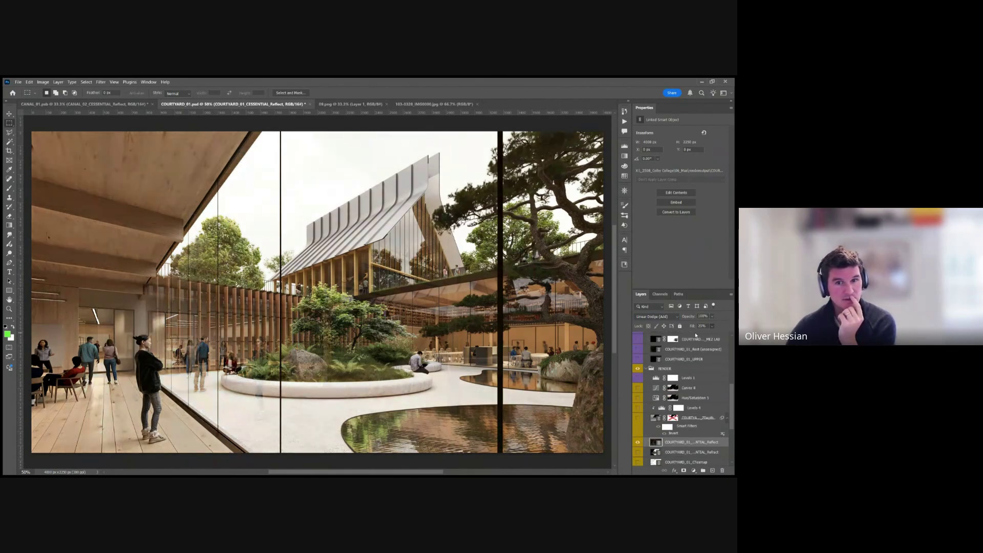
scroll(677, 388, down, 5)
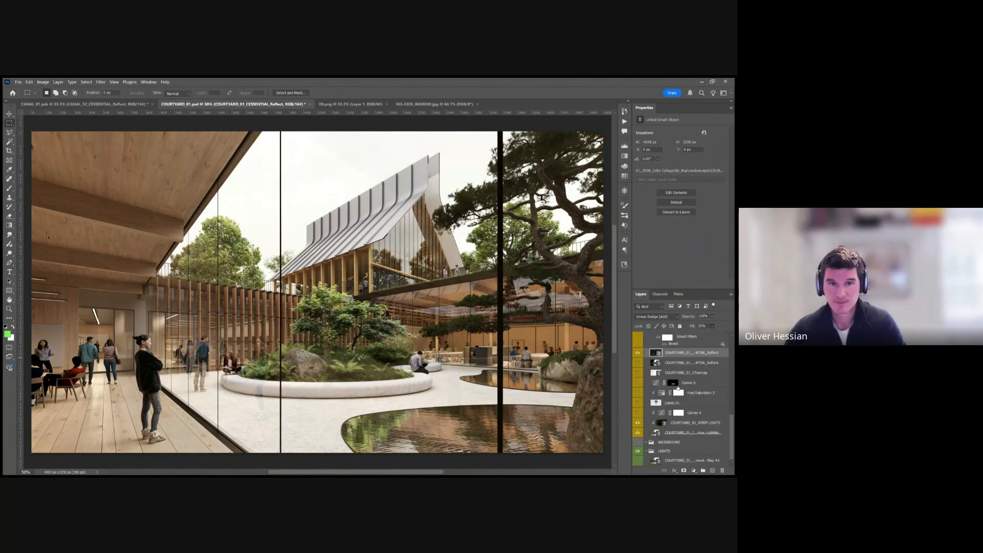
click(678, 372)
click(638, 372)
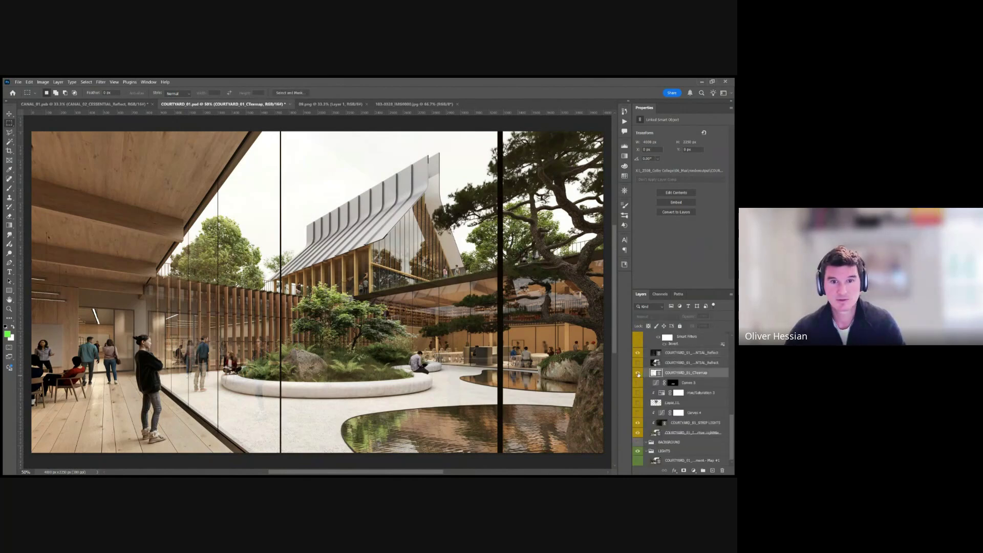
drag(686, 352, 683, 377)
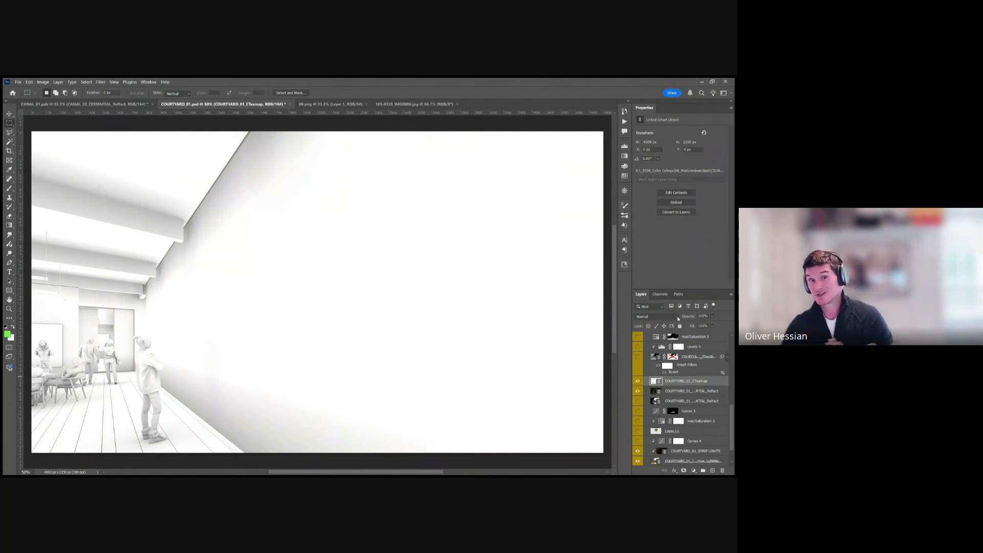
scroll(678, 315, down, 3)
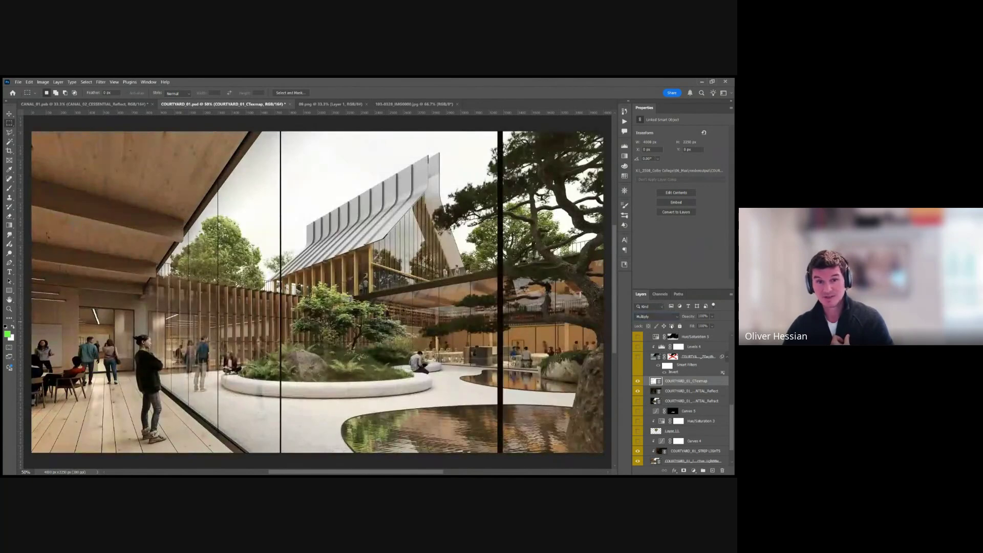
Compare the image with and without the multiplied CTexmap shading
click(638, 381)
click(638, 381)
click(637, 381)
click(637, 382)
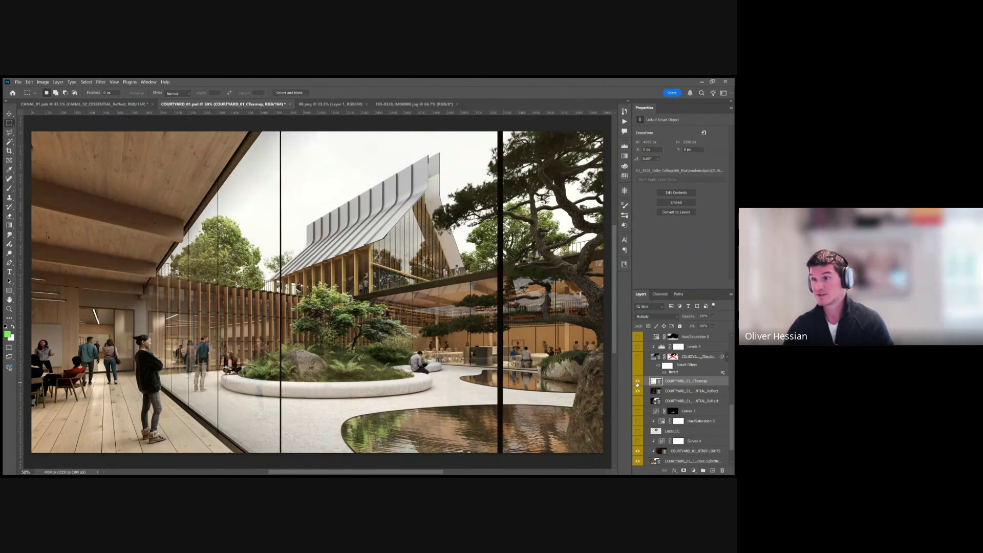
click(637, 381)
click(637, 381)
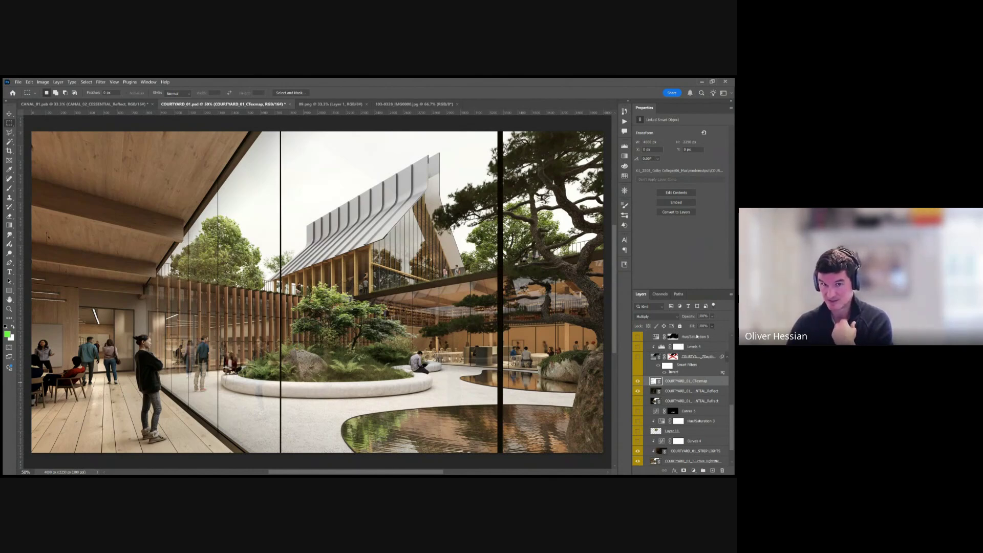
Set the CTexmap layer's fill to 20% and add a layer mask to it
key(shift+2)
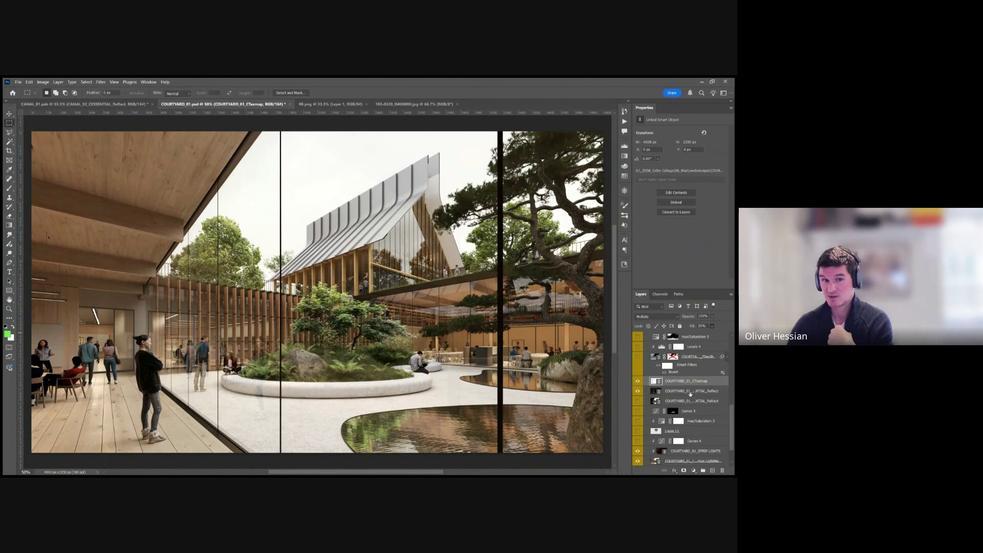
click(683, 470)
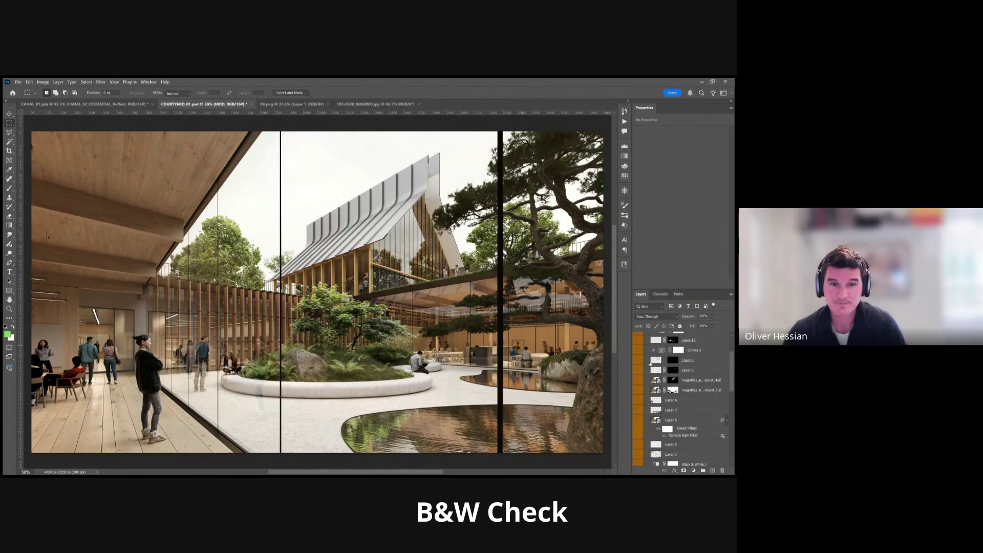
Show the Black & White 1 adjustment layer and move it to the top of the MOD group
scroll(704, 385, down, 3)
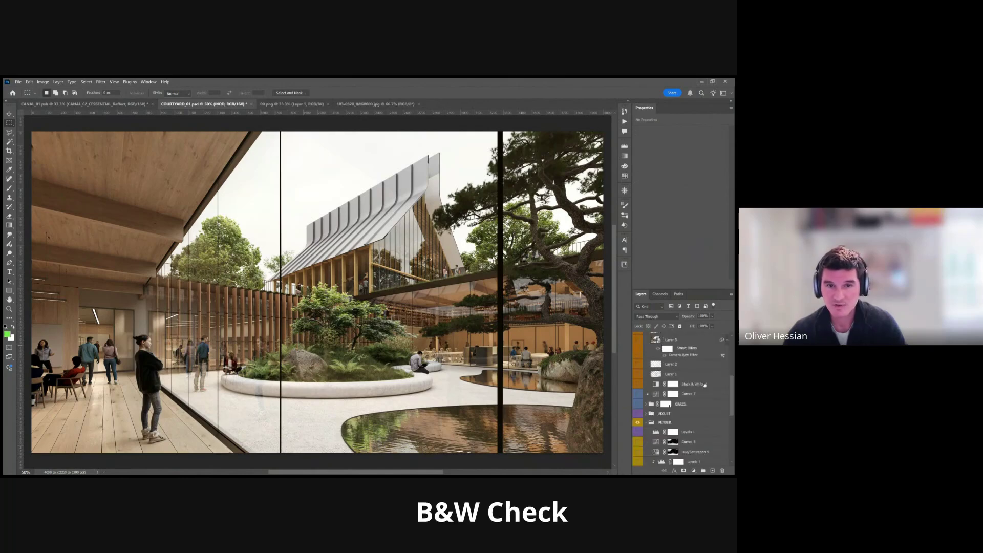
click(659, 386)
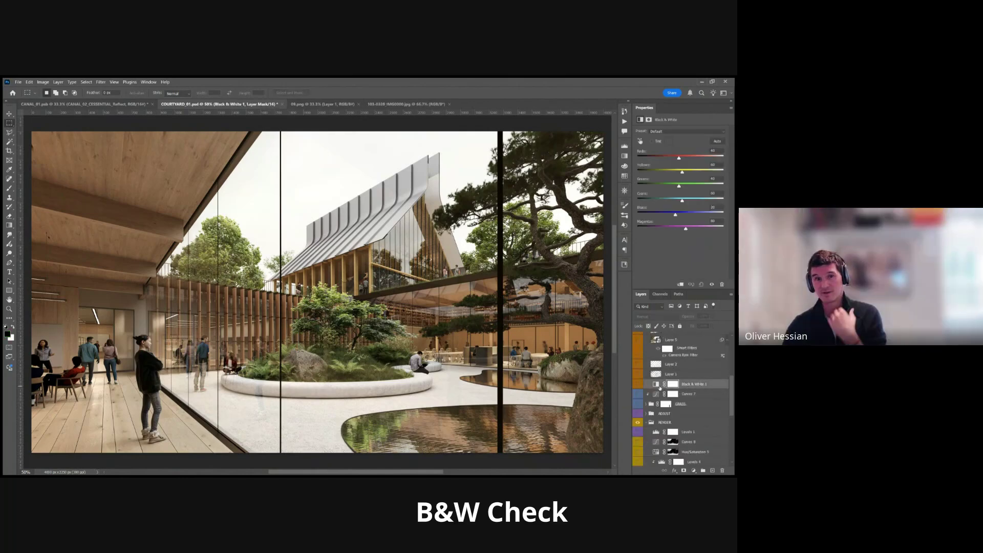
click(637, 384)
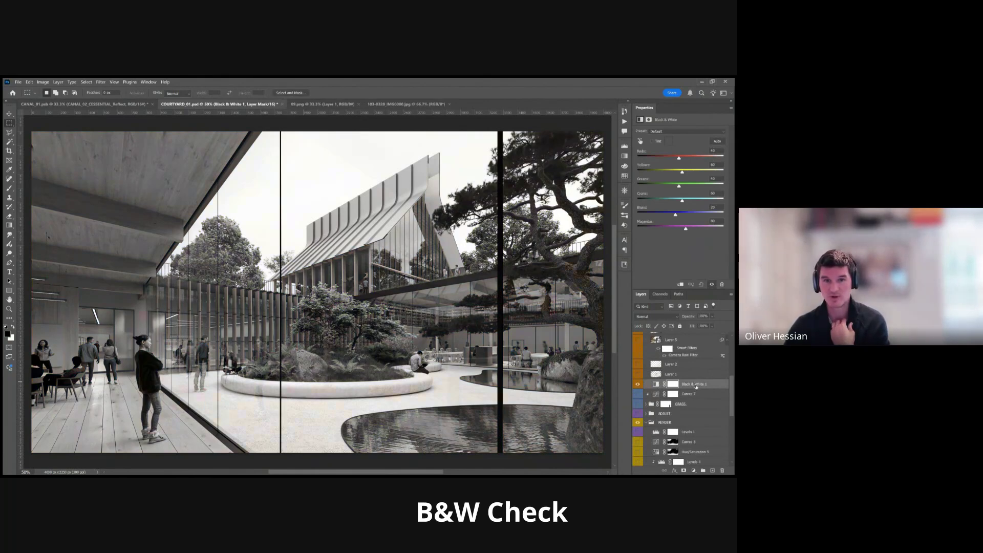
scroll(702, 412, up, 2)
scroll(702, 412, up, 3)
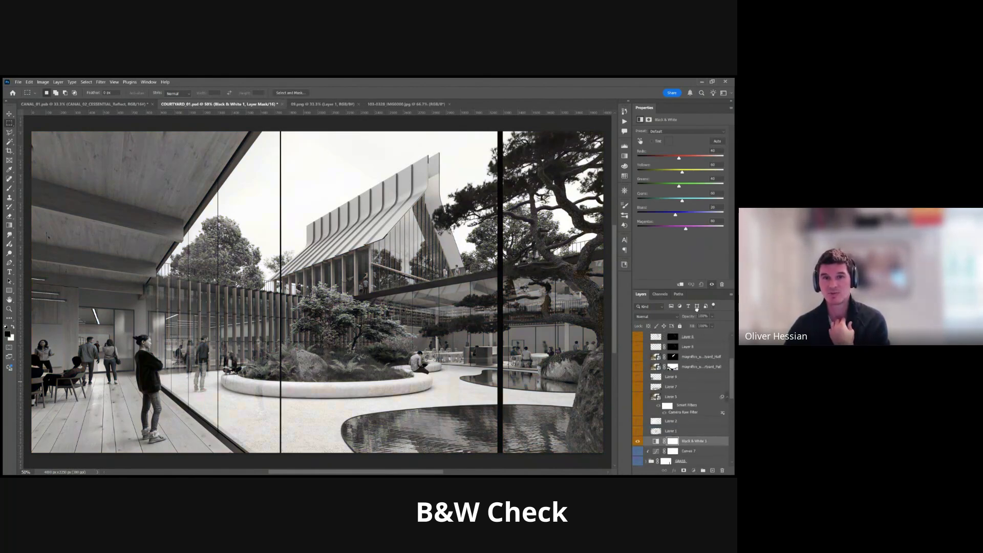
drag(696, 309, 711, 354)
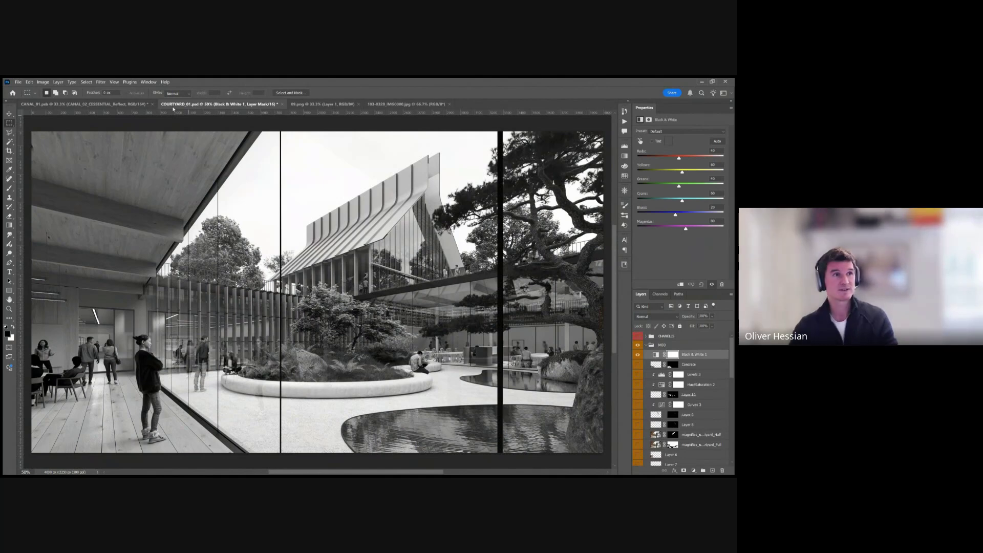
In the CANAL_01.psb document, expand the MOD group, then show and select its Black & White 1 adjustment layer
click(123, 105)
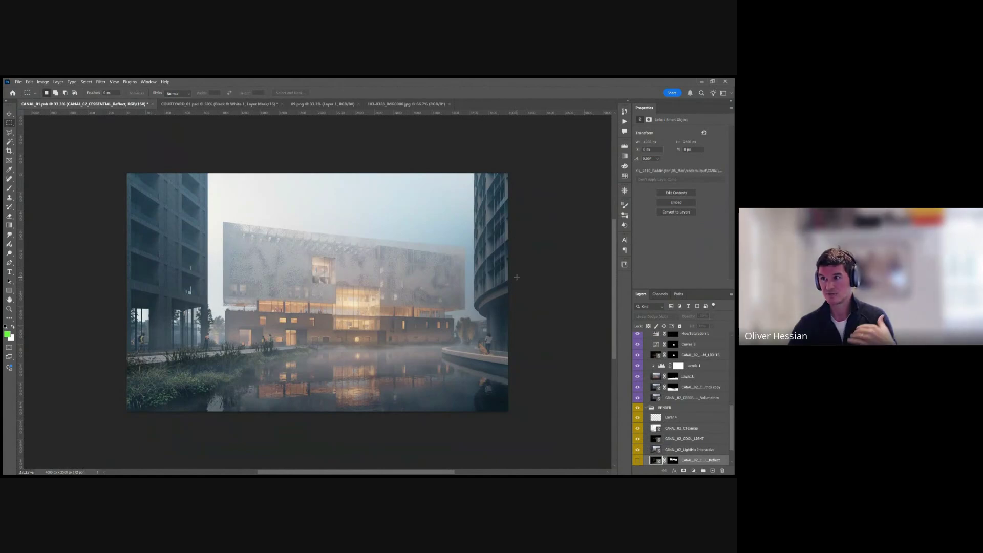
drag(730, 411, 730, 370)
scroll(662, 369, up, 3)
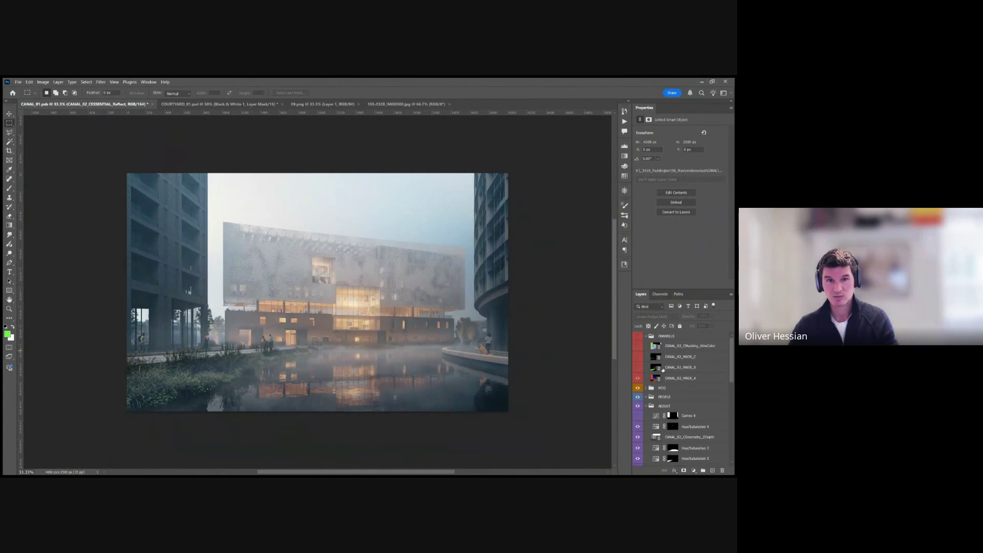
click(646, 388)
scroll(645, 378, down, 1)
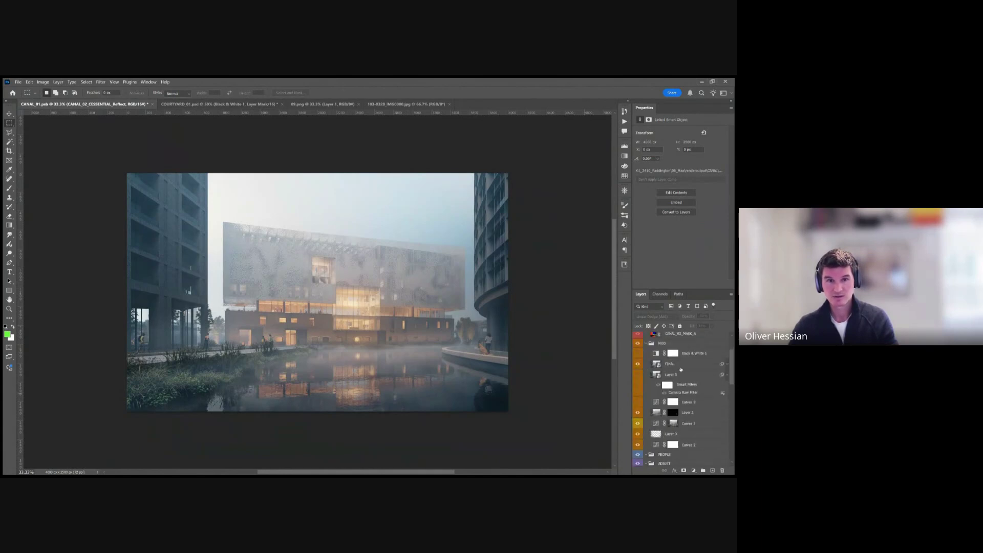
click(637, 380)
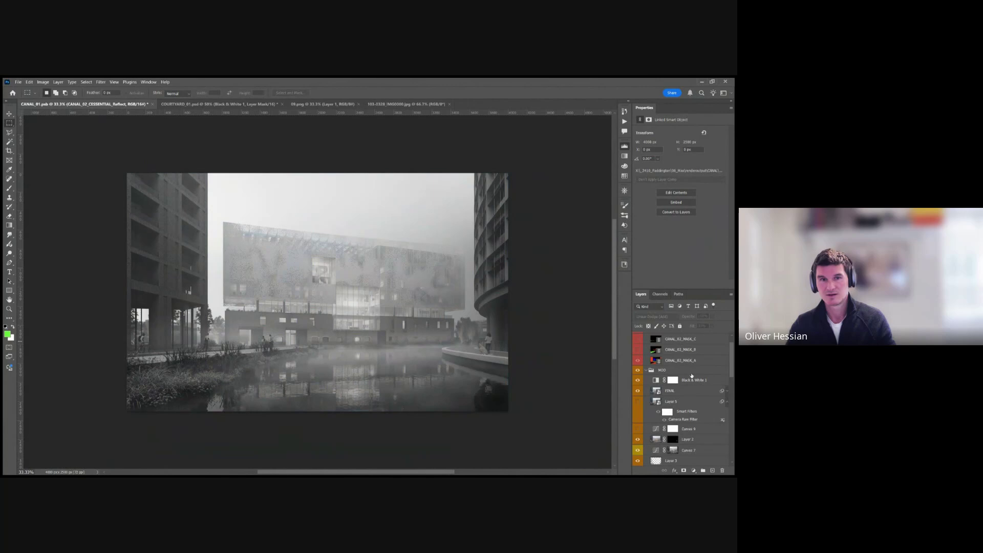
click(691, 378)
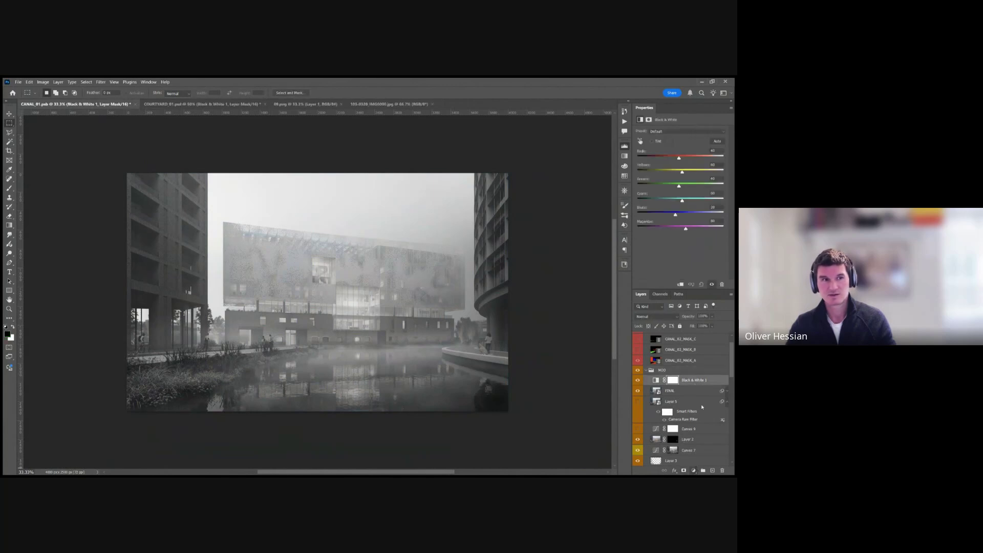
Add a Curves adjustment above Black & White 1 and shape an S-curve that deepens the shadows and lifts the highlights
click(700, 347)
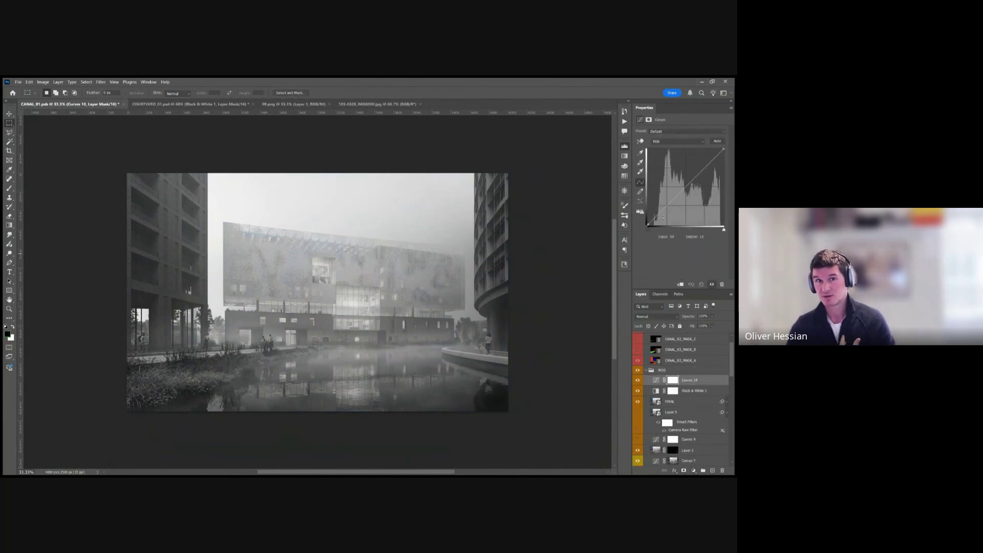
click(660, 215)
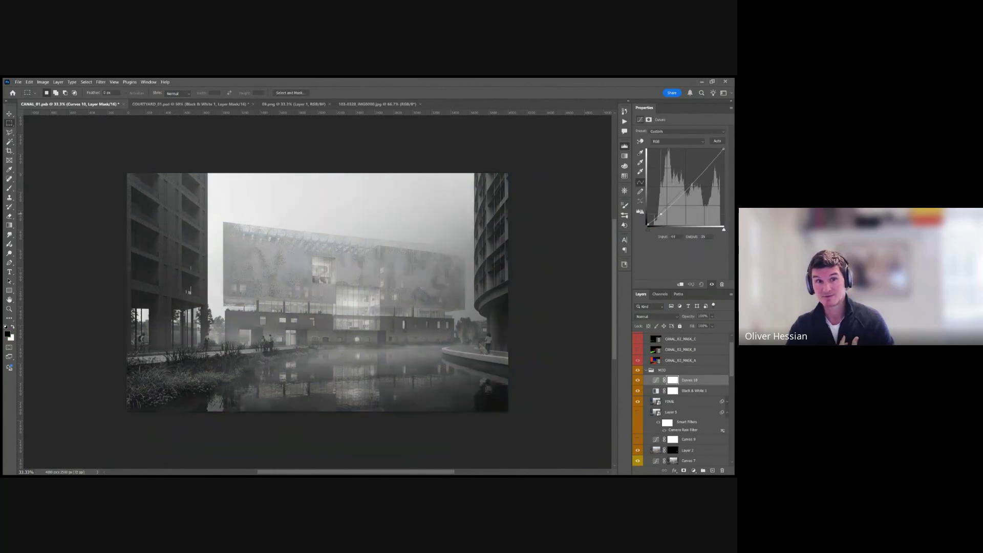
drag(660, 215, 661, 216)
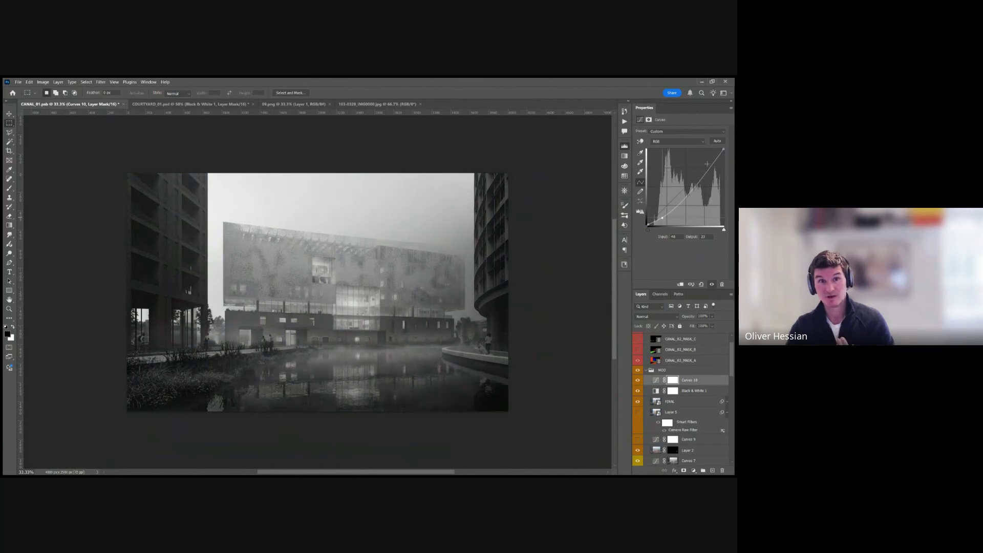
drag(709, 164, 709, 160)
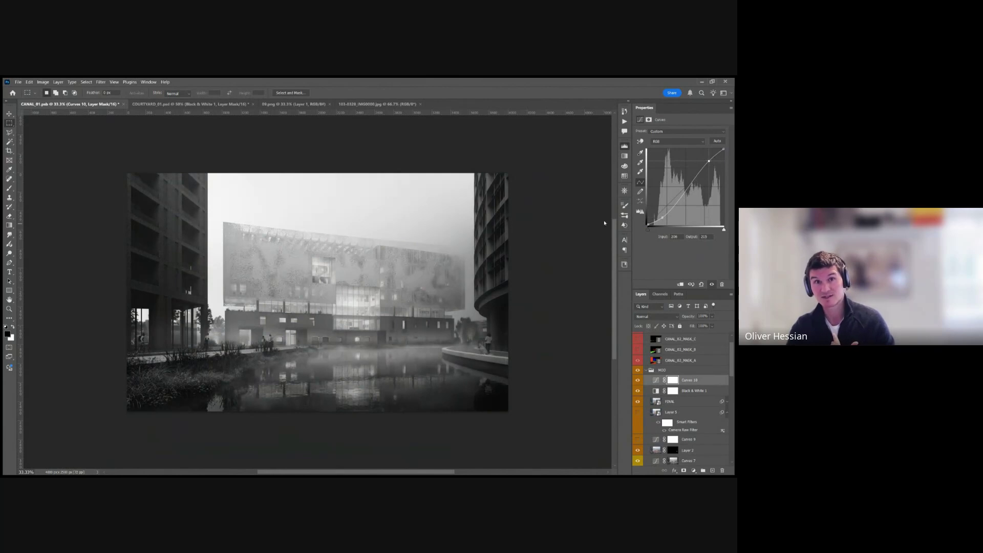
drag(709, 161, 709, 153)
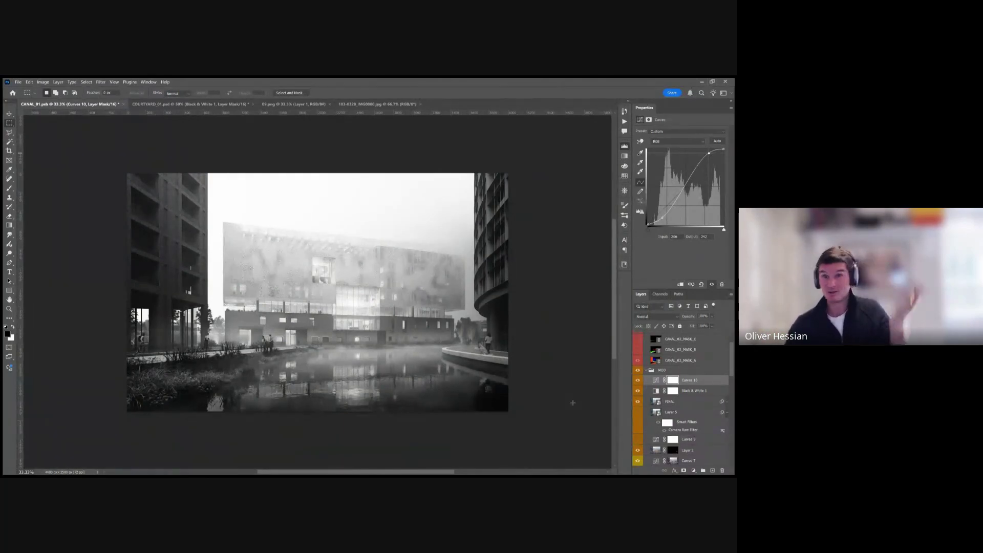
Hide the Black & White 1 and Curves 10 adjustment layers
click(639, 392)
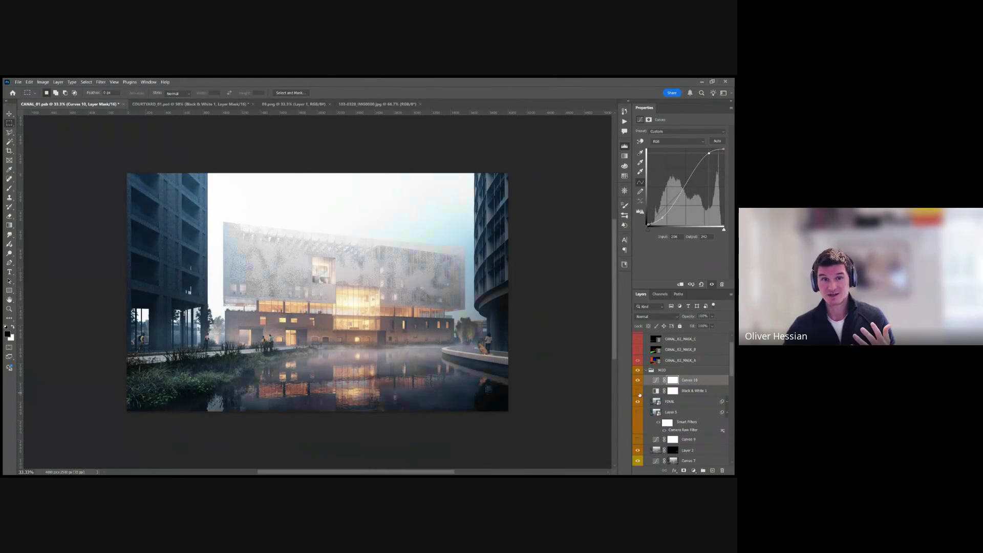
click(639, 382)
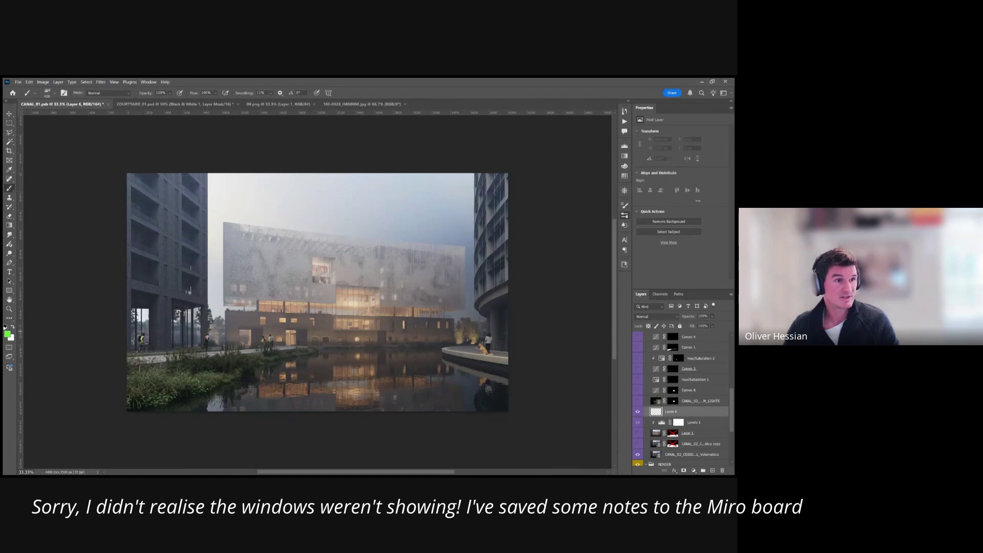
Try one hard-edged and one soft-edged white brush stroke over the building facade, and undo both
click(11, 326)
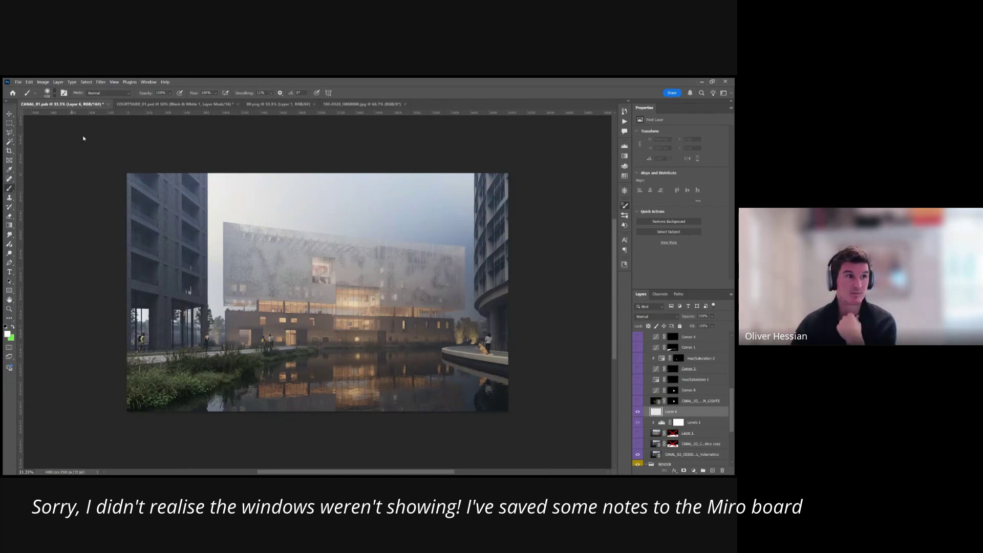
key(shift+bracketright)
key(shift+bracketright)
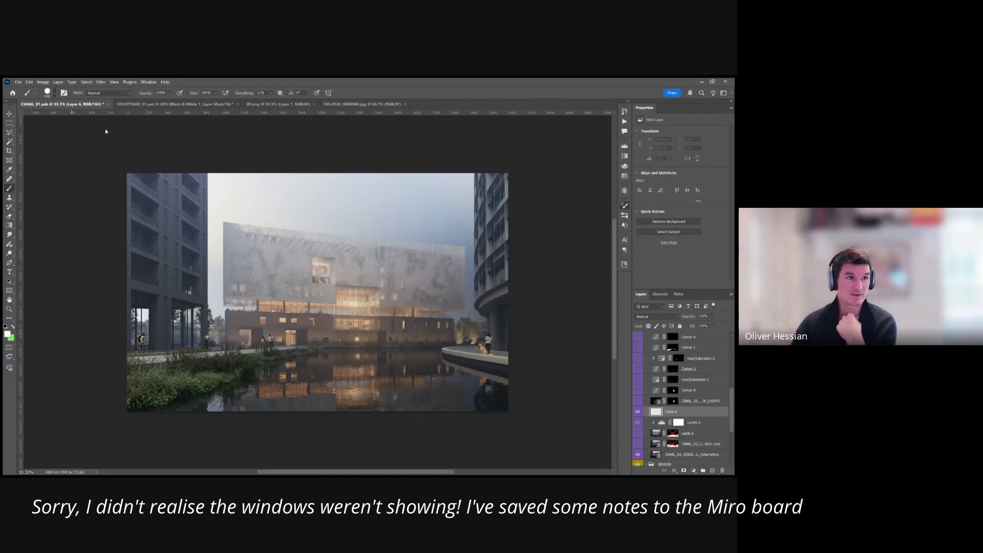
mouse_move(318, 269)
mouse_down()
mouse_move(315, 286)
mouse_move(361, 281)
mouse_up()
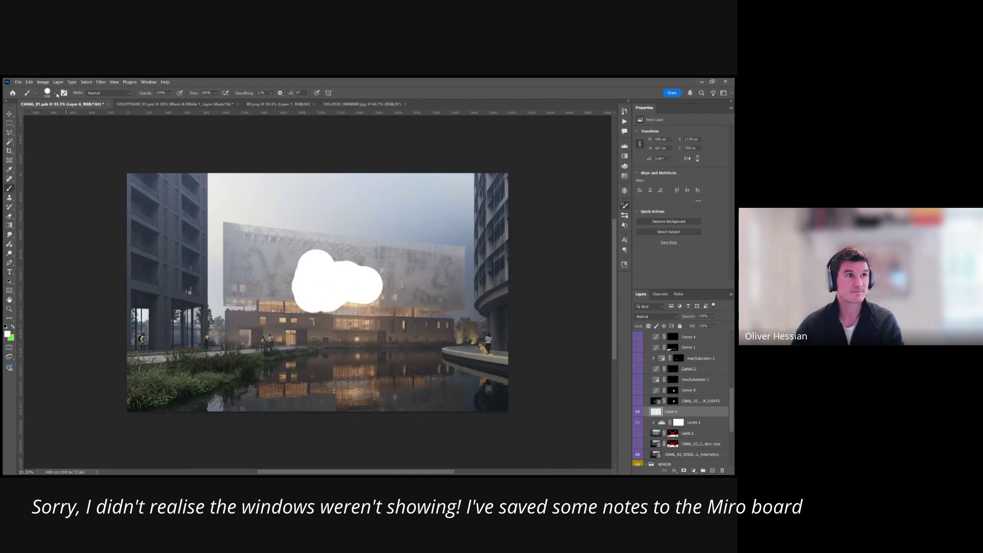
mouse_move(252, 292)
mouse_down()
mouse_move(246, 276)
mouse_move(253, 315)
mouse_move(252, 306)
mouse_up()
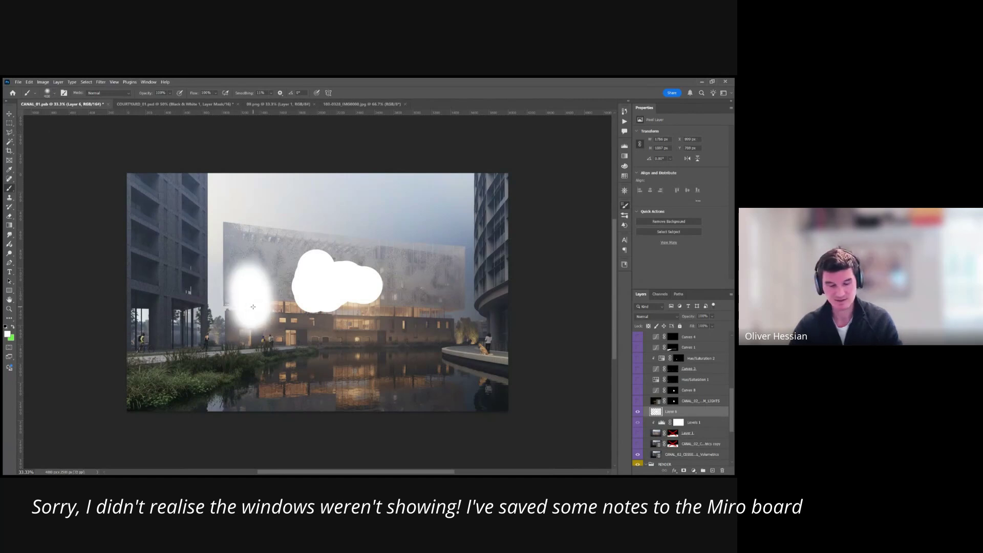
key(ctrl+z)
key(ctrl+z)
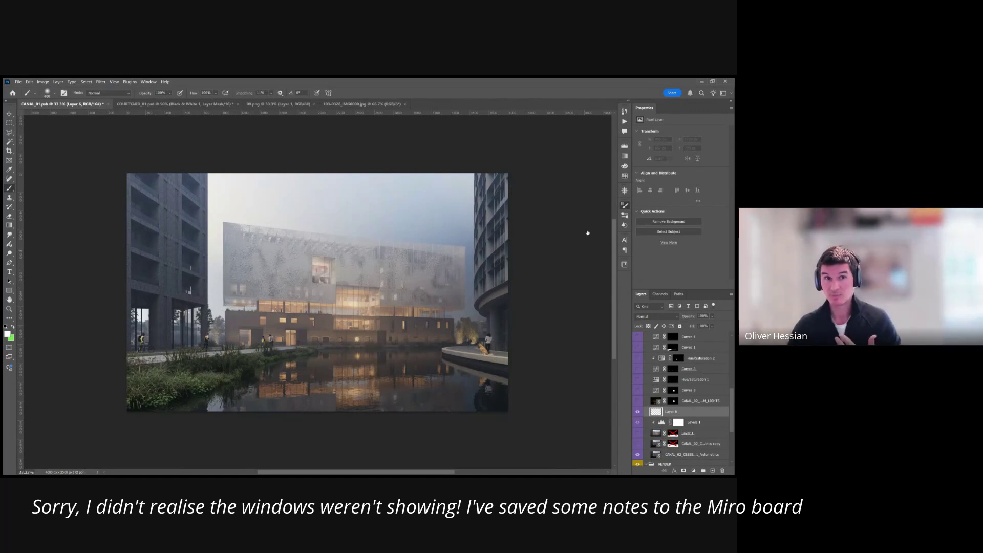
Switch the brush colour to green, try a textured stroke and a grass-brush stroke across the facade, and undo each
key(bracketleft)
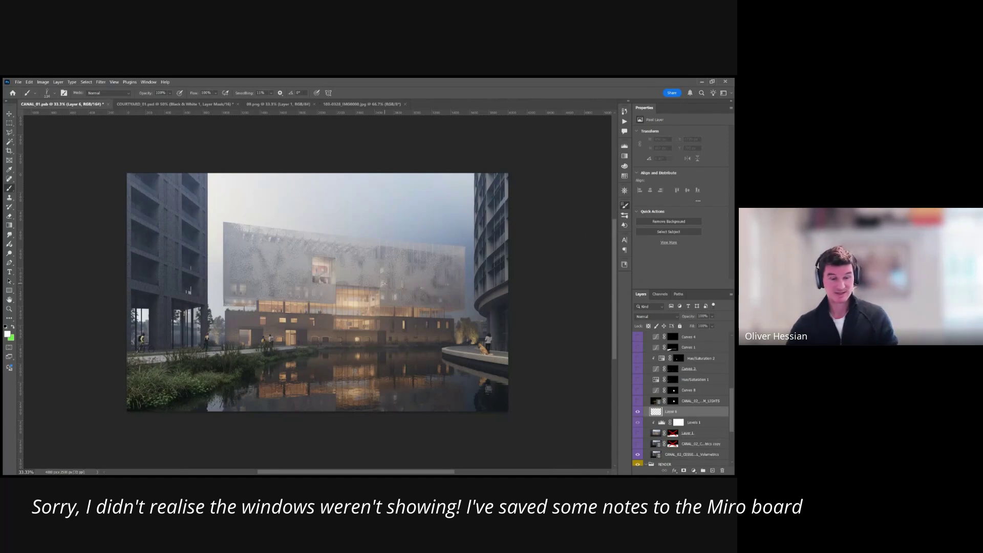
key(x)
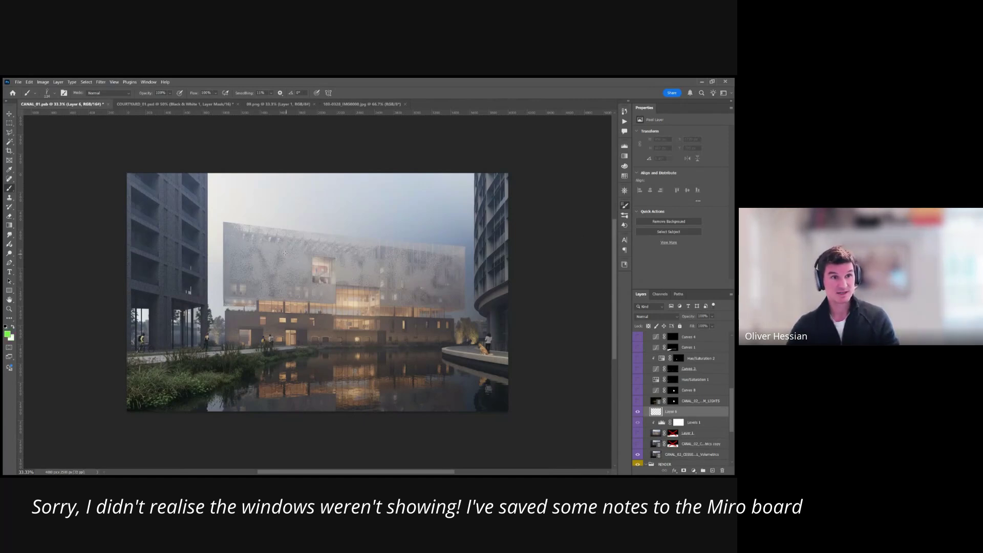
mouse_move(385, 250)
mouse_down()
mouse_move(382, 258)
mouse_move(405, 277)
mouse_move(399, 300)
mouse_move(427, 264)
mouse_up()
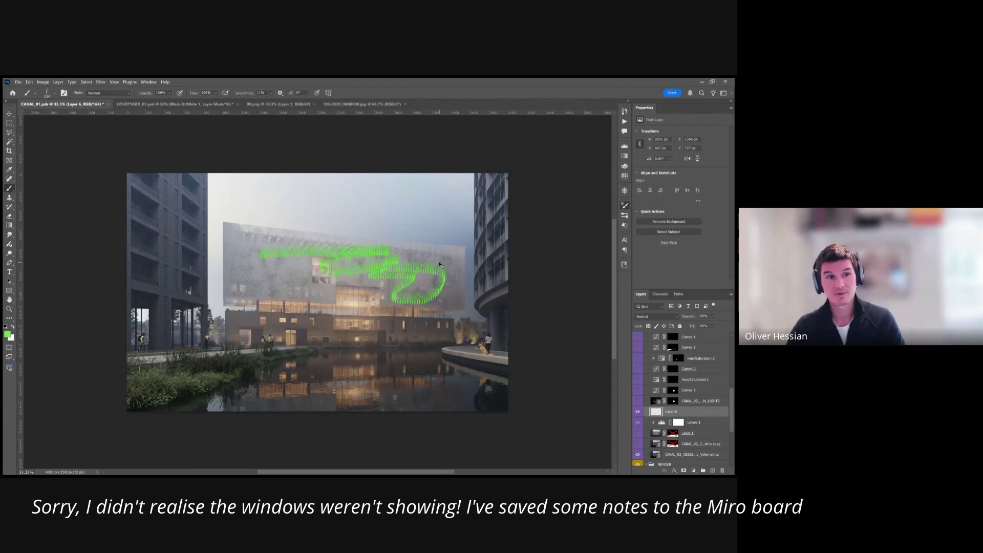
key(ctrl+z)
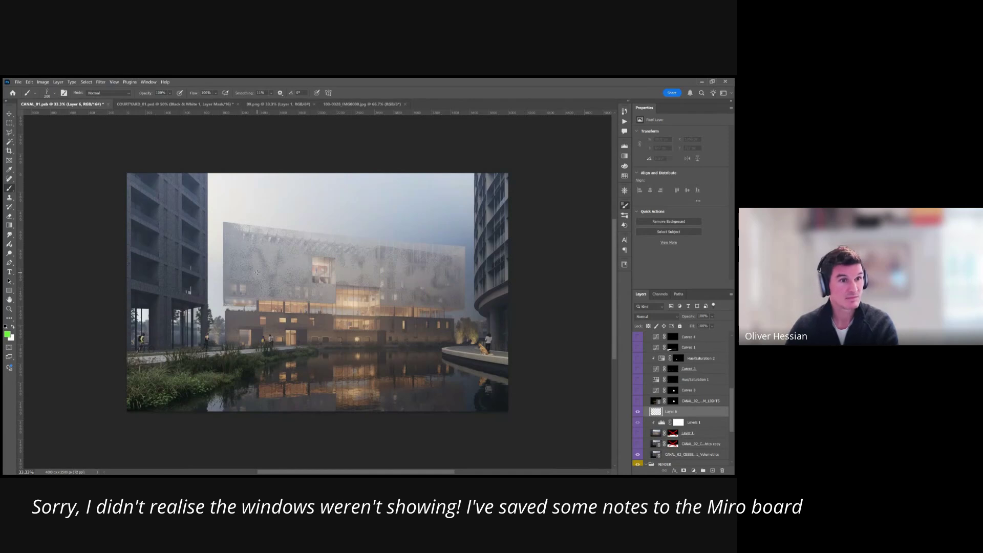
drag(257, 272, 393, 274)
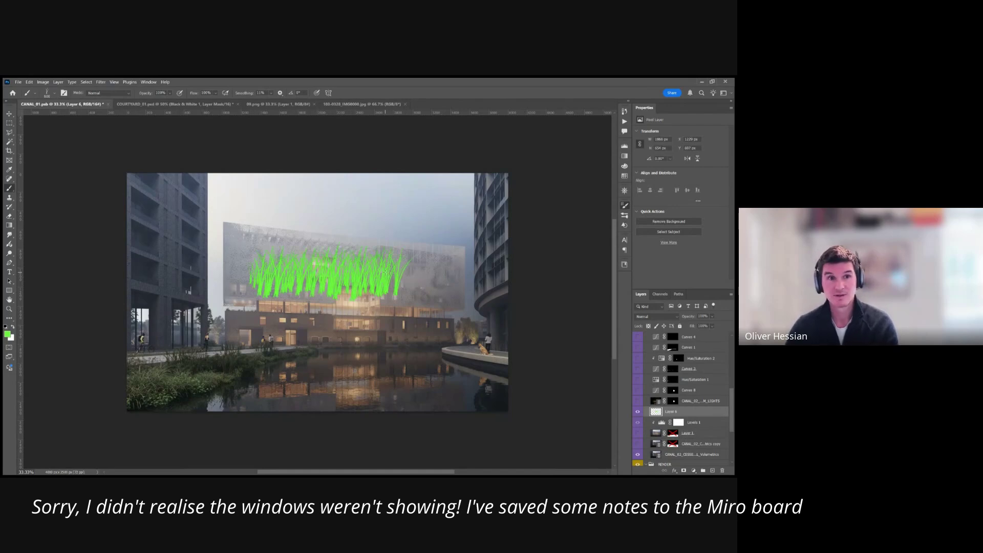
key(ctrl+z)
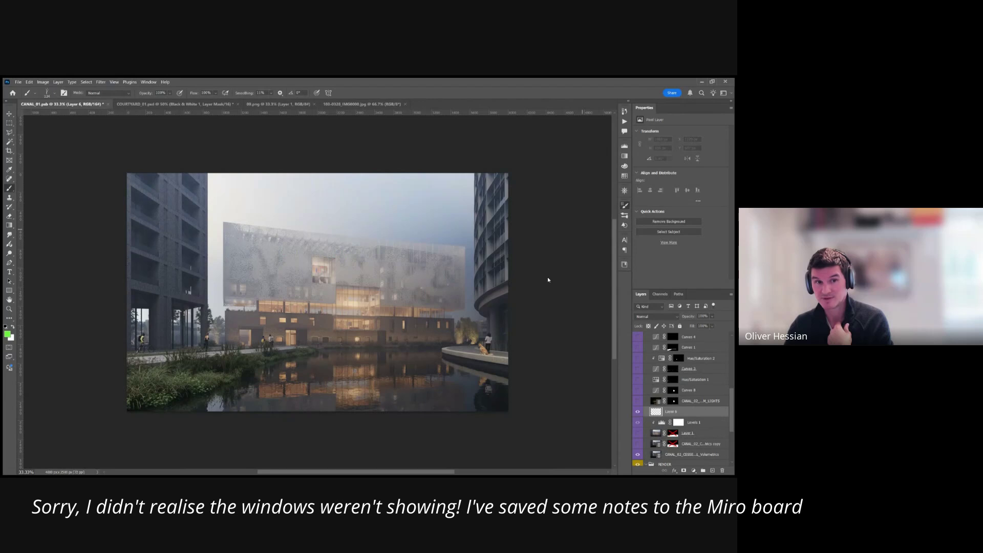
Paint green grass-brush strokes across the facade and try a straight row of spaced round dots above it
mouse_move(355, 272)
mouse_down()
mouse_move(305, 276)
mouse_move(392, 273)
mouse_move(287, 279)
mouse_move(400, 279)
mouse_move(243, 276)
mouse_move(443, 279)
mouse_move(287, 271)
mouse_up()
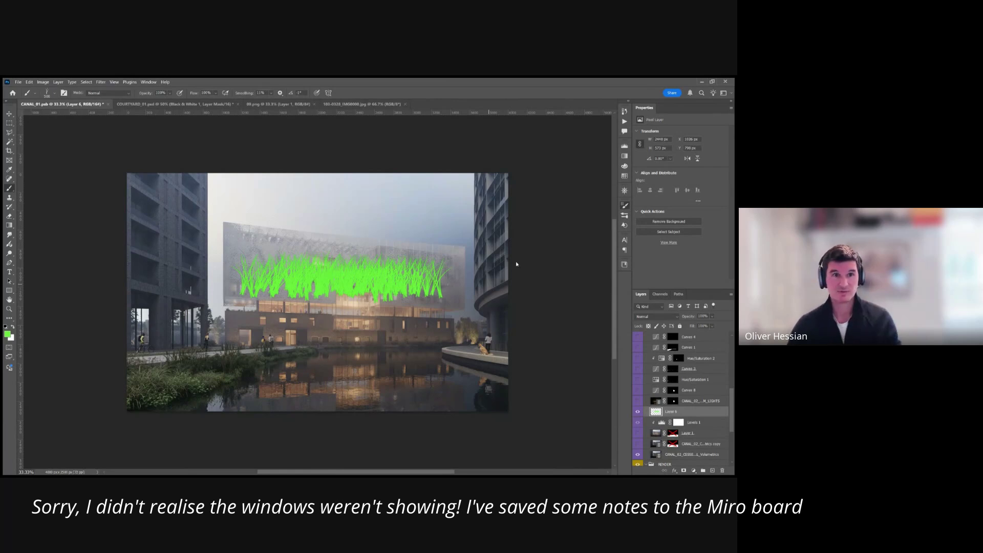
key(comma)
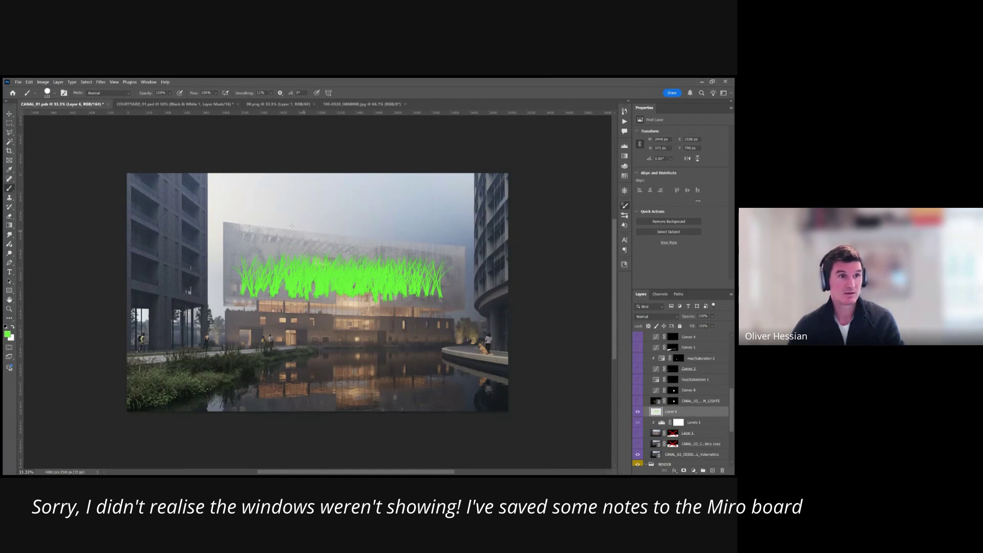
shift+click(412, 220)
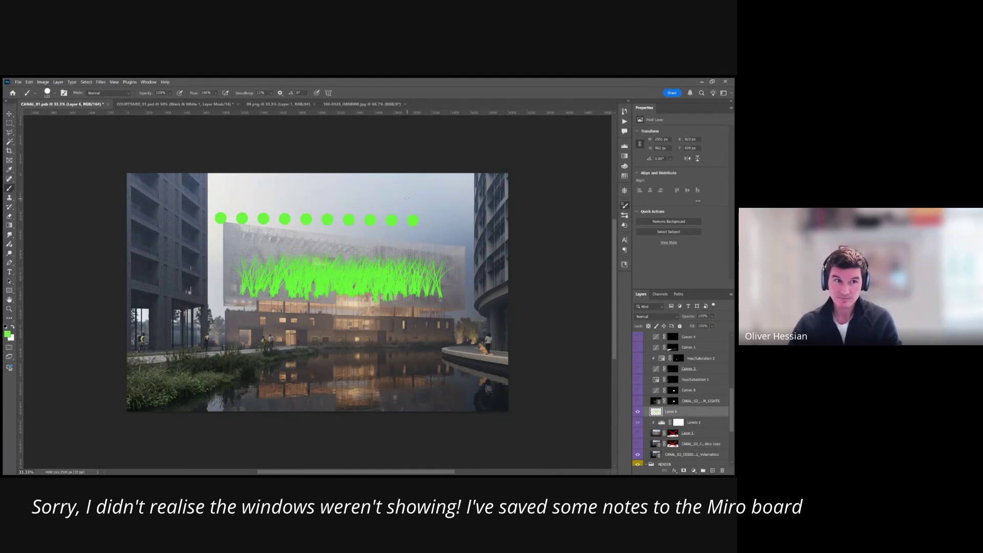
mouse_move(405, 189)
mouse_down()
mouse_move(381, 190)
mouse_move(426, 210)
mouse_move(340, 230)
mouse_move(292, 224)
mouse_move(404, 246)
mouse_up()
key(ctrl+z)
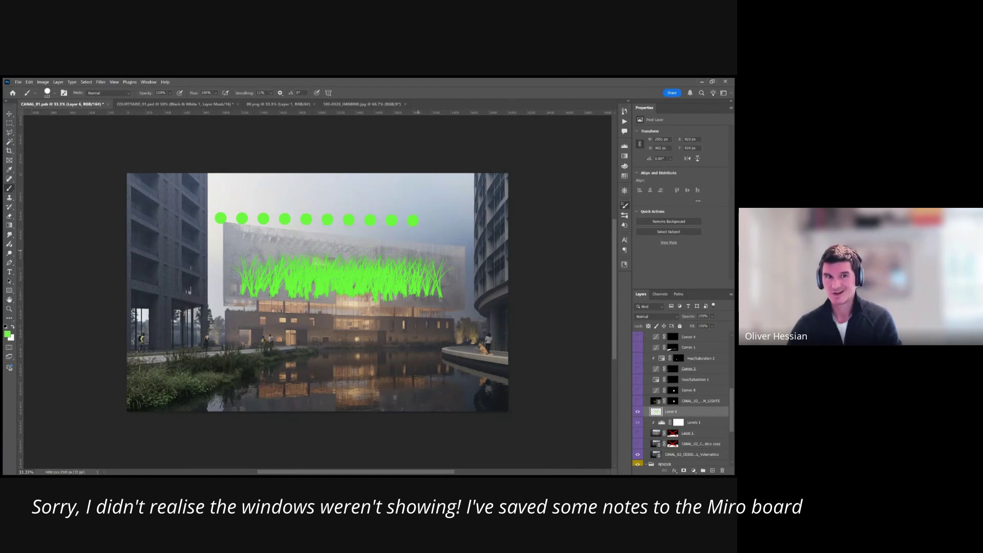
key(ctrl+z)
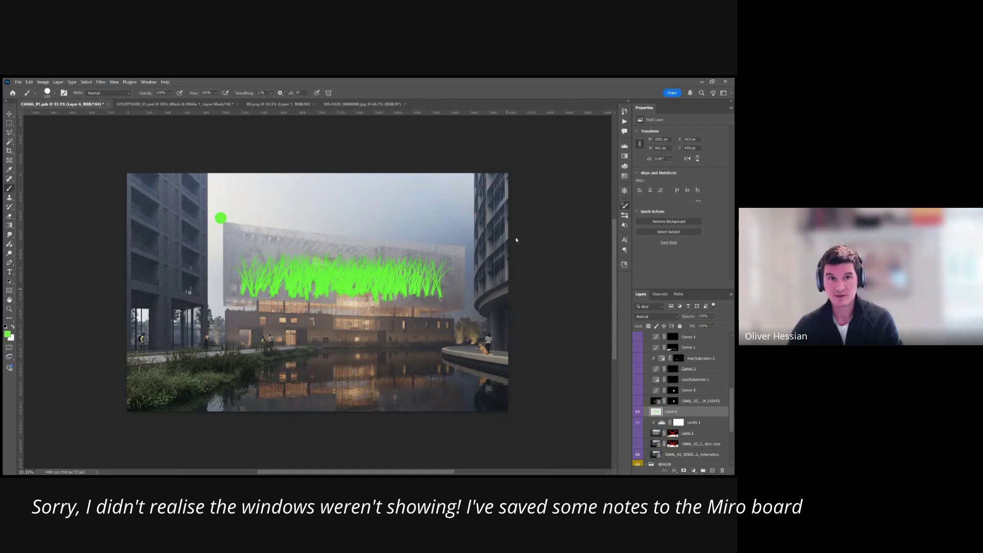
Paint green grass-brush strokes over the lower building and the water, and add a small green mark in the sky
click(582, 231)
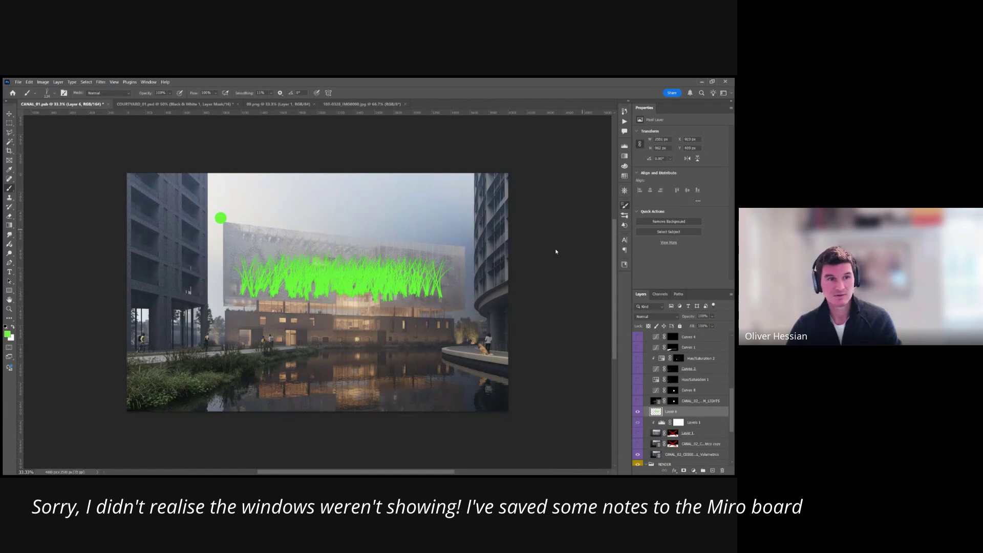
mouse_move(302, 321)
mouse_down()
mouse_move(317, 340)
mouse_move(410, 336)
mouse_move(271, 337)
mouse_move(426, 331)
mouse_move(256, 339)
mouse_move(442, 355)
mouse_move(428, 370)
mouse_move(302, 396)
mouse_move(440, 394)
mouse_up()
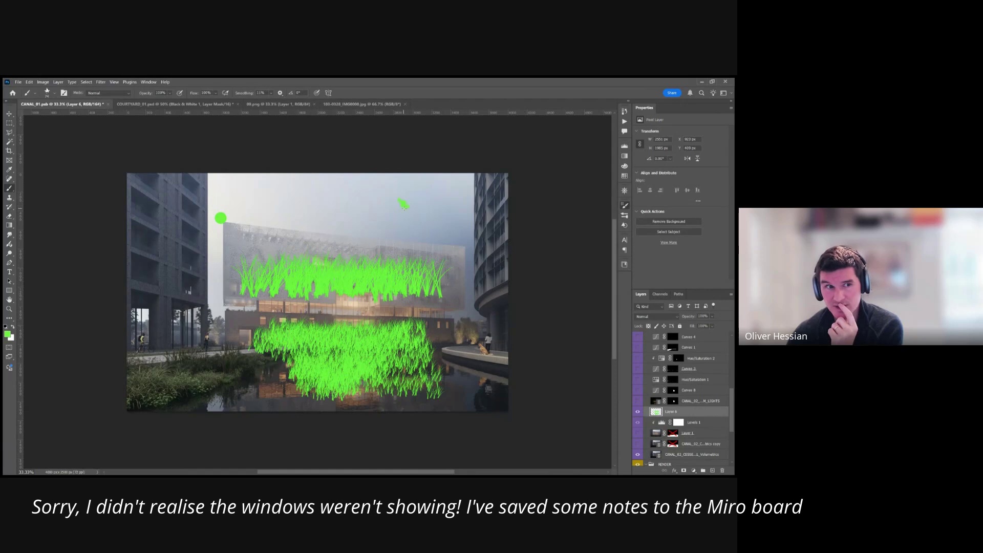
drag(384, 201, 391, 216)
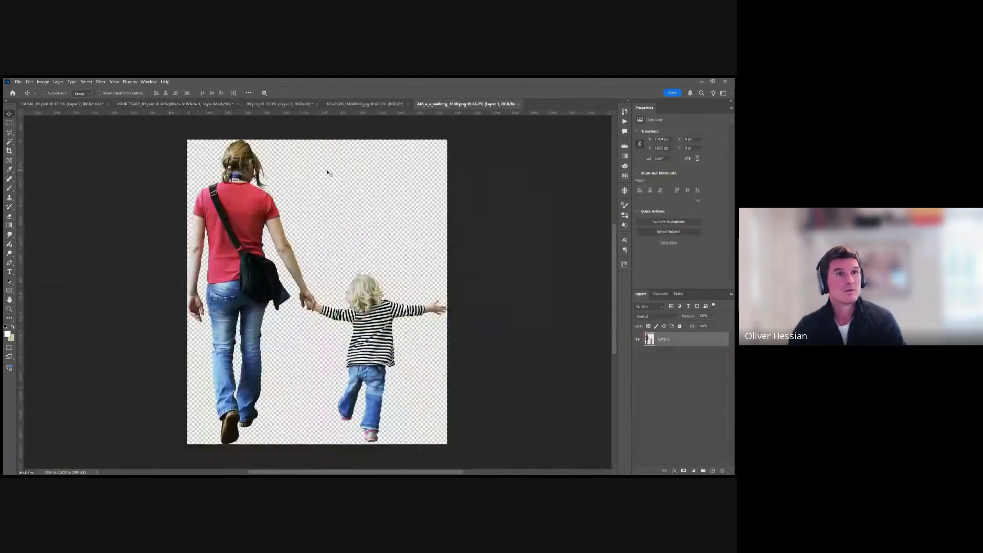
Bring the walking woman and child cutout into COURTYARD_01.psd, scaled to about 81% and positioned on the timber floor
drag(170, 125, 173, 109)
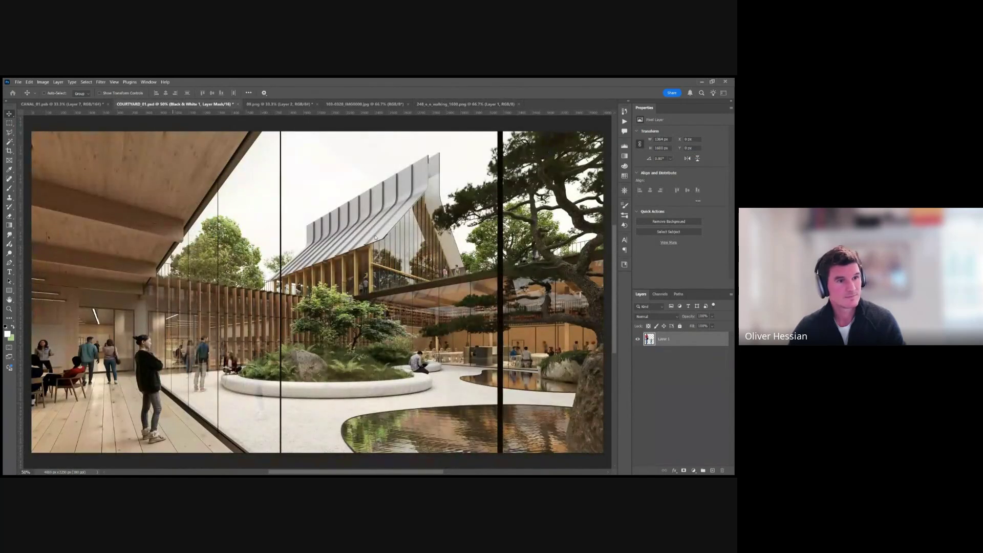
key(ctrl+v)
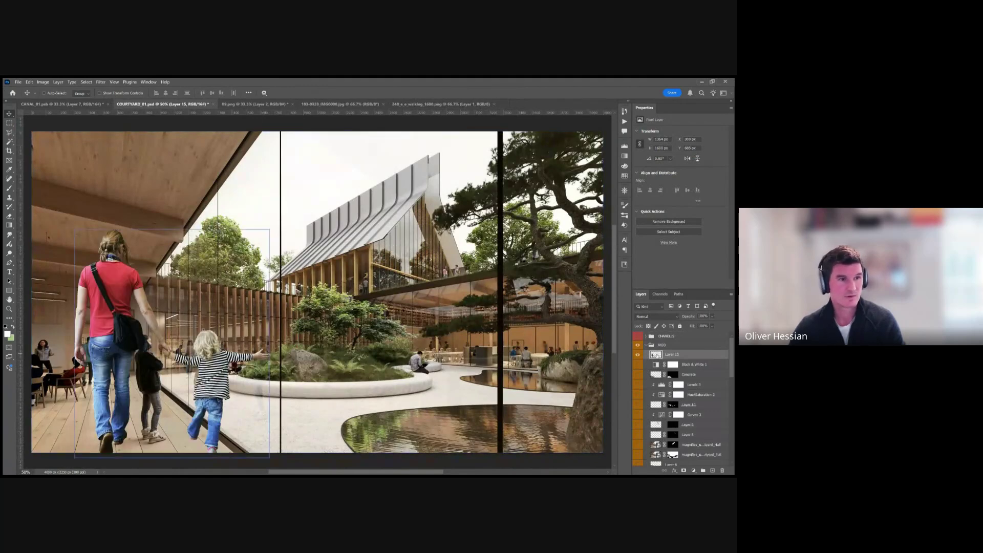
scroll(317, 286, down, 2)
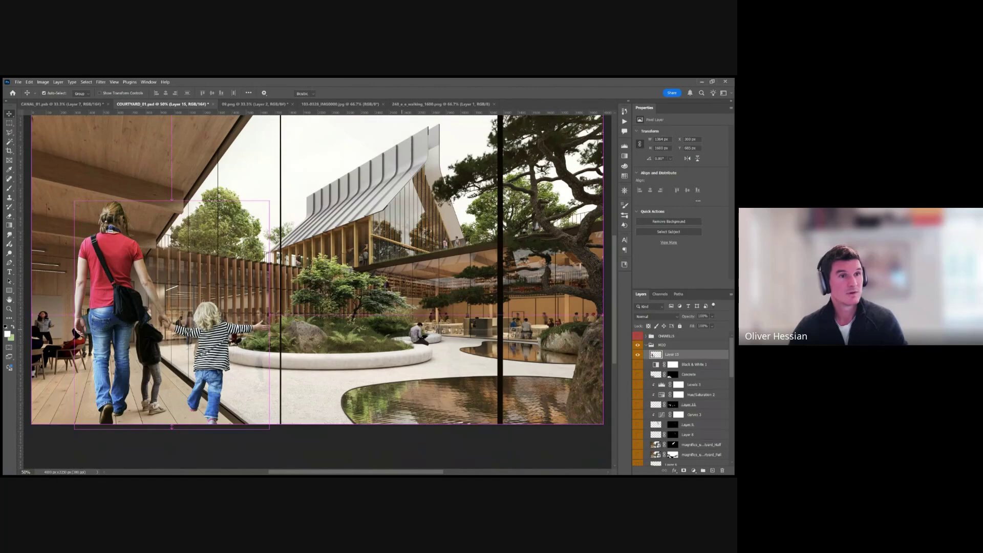
key(ctrl+t)
drag(270, 201, 233, 244)
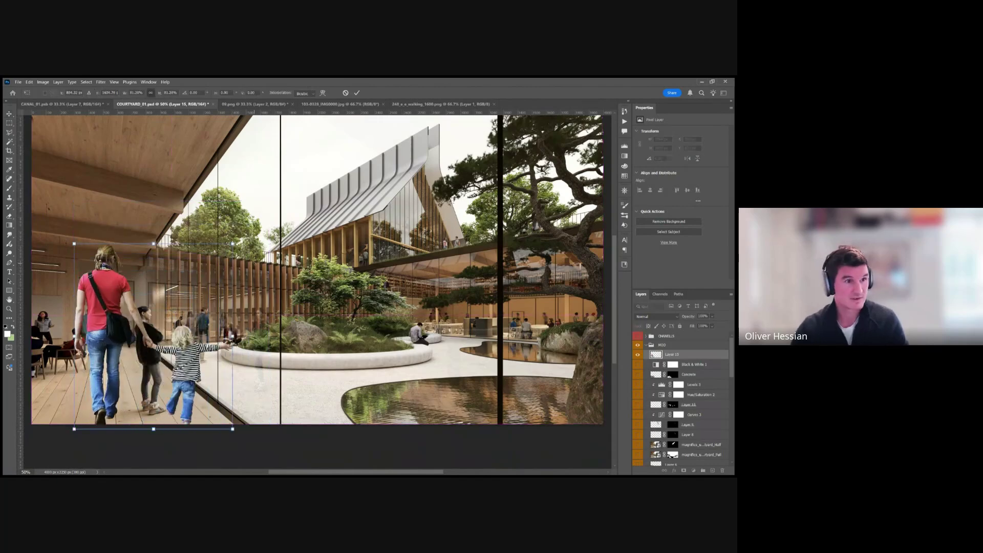
key(Return)
drag(179, 309, 189, 288)
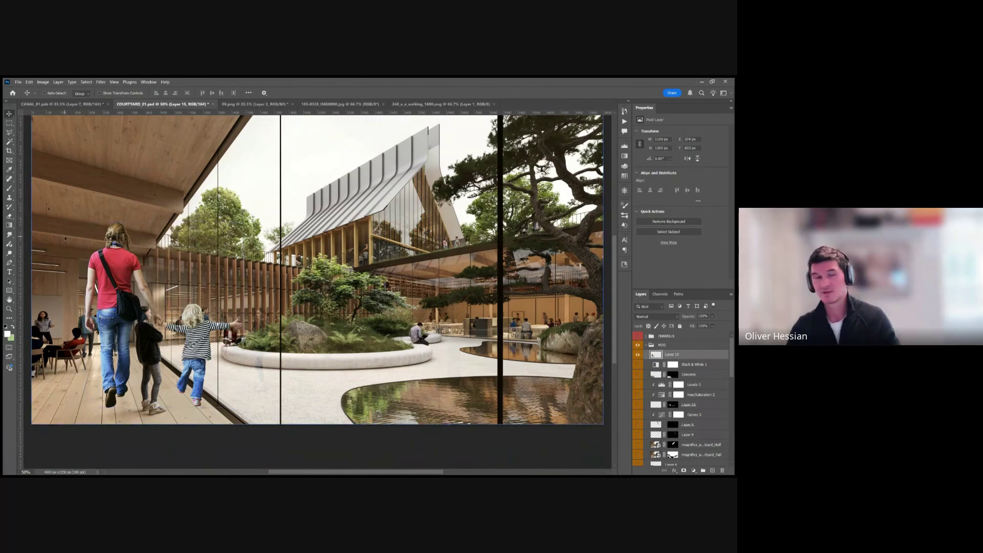
Flip the woman and child cutout horizontally and scale it down to about 58% beside the standing figure
key(ctrl)
key(ctrl+t)
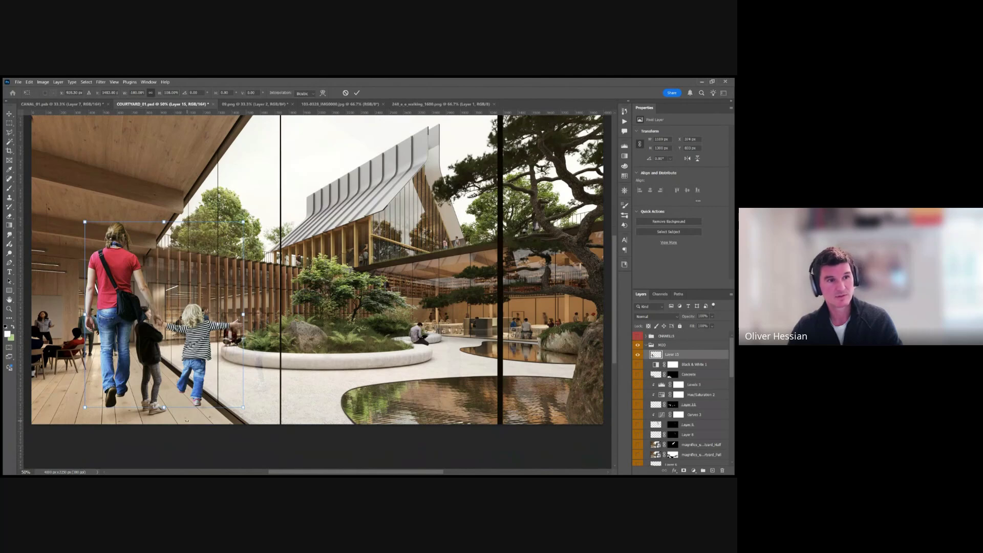
right_click(187, 419)
click(200, 338)
drag(243, 222, 154, 317)
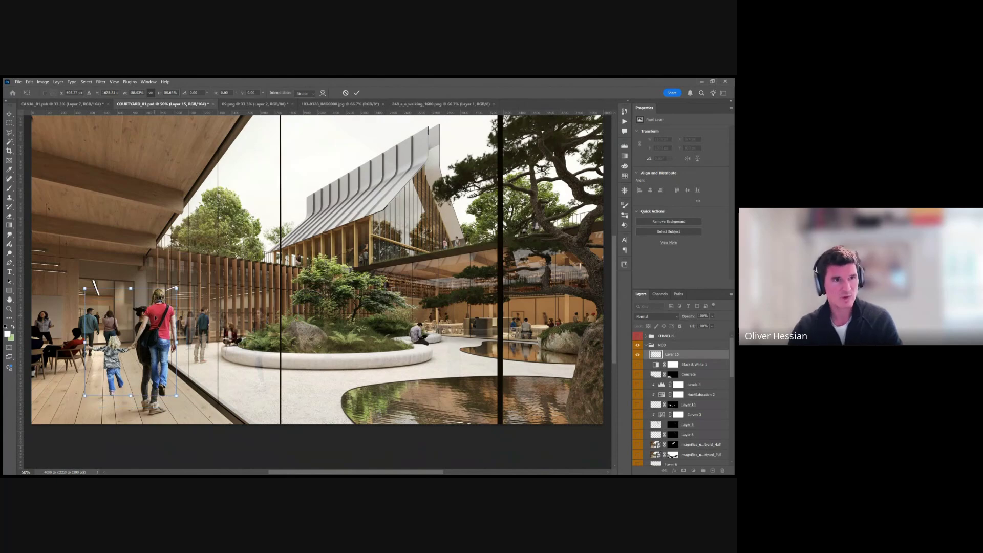
click(357, 93)
Place a horizontal guide across the courtyard image at the head height of the standing people
drag(322, 111, 318, 310)
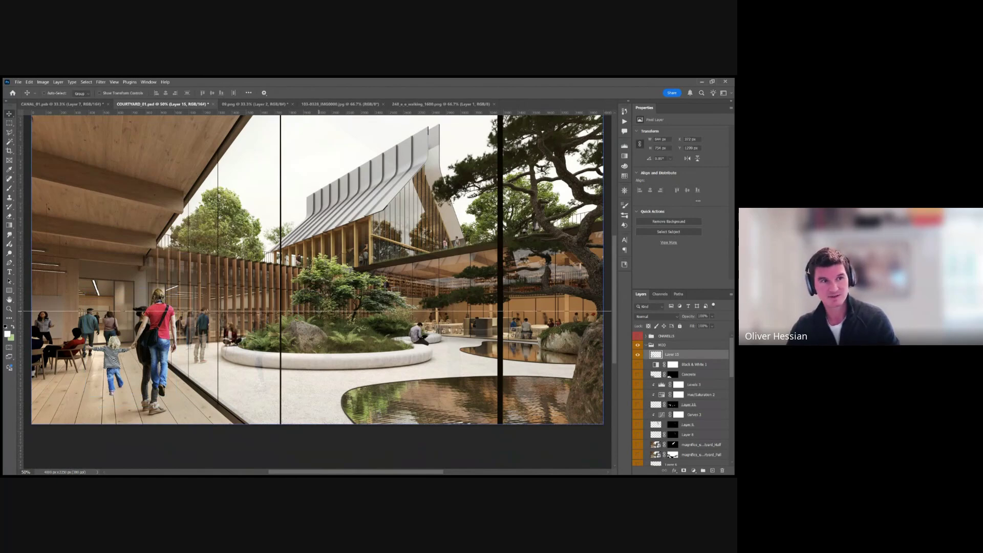
drag(318, 310, 319, 310)
key(ctrl)
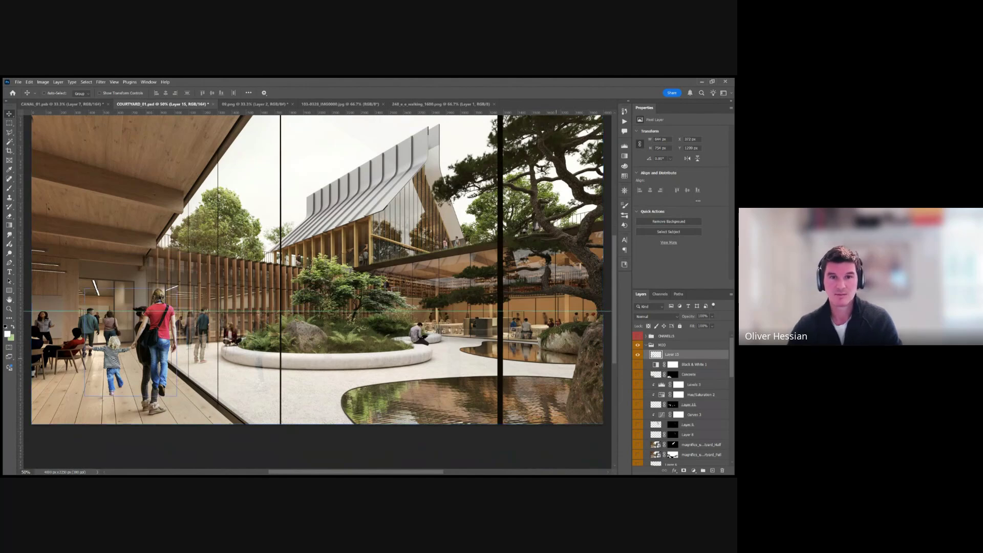
Scale the woman and child cutout down to about 73% and position it beside the standing figure, aligning the woman's head with the guide
key(ctrl+t)
drag(177, 288, 172, 293)
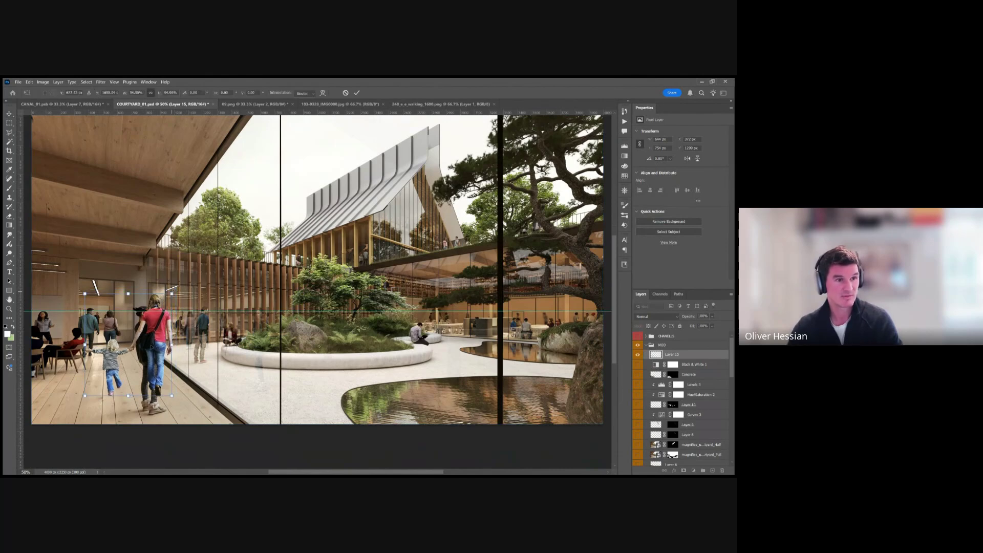
drag(172, 396, 161, 382)
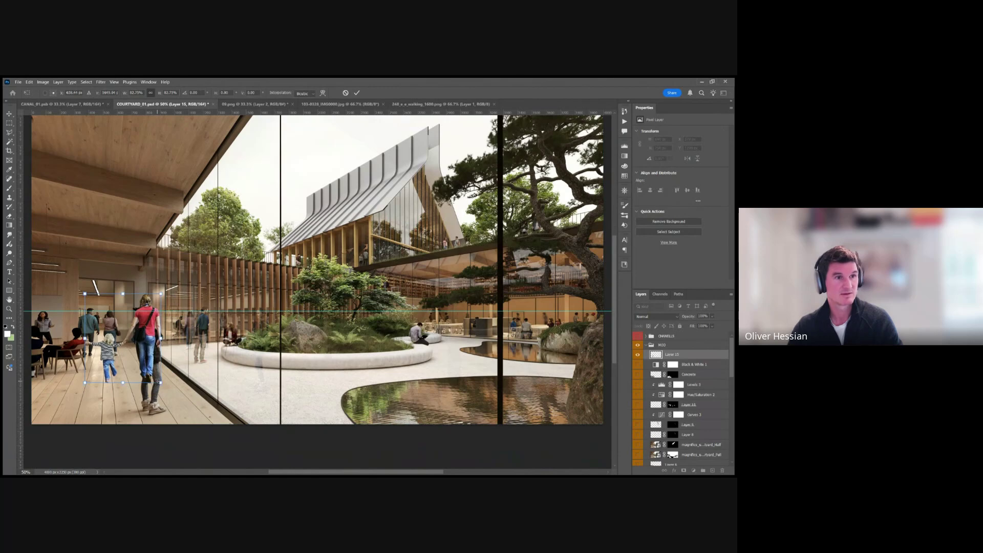
drag(157, 300, 139, 310)
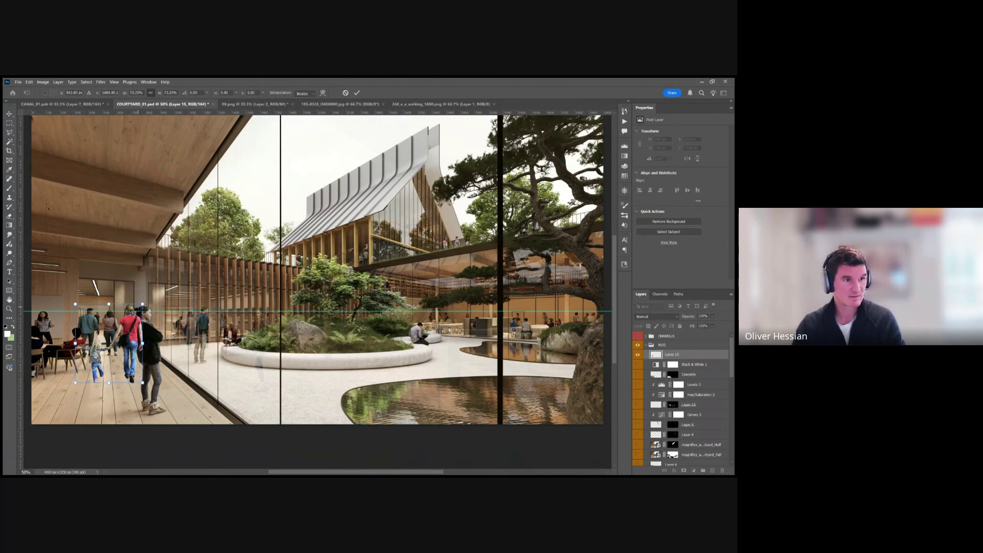
drag(142, 304, 162, 306)
key(Return)
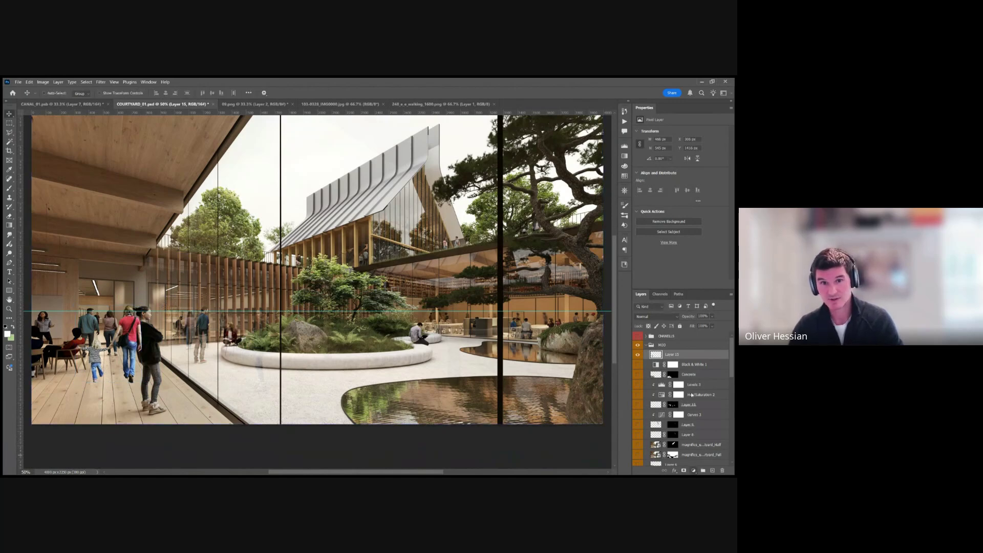
Clip a Curves adjustment to the woman and child cutout, lowering its highlights and upper tones and fine-tuning the shadows
click(693, 377)
alt+click(713, 359)
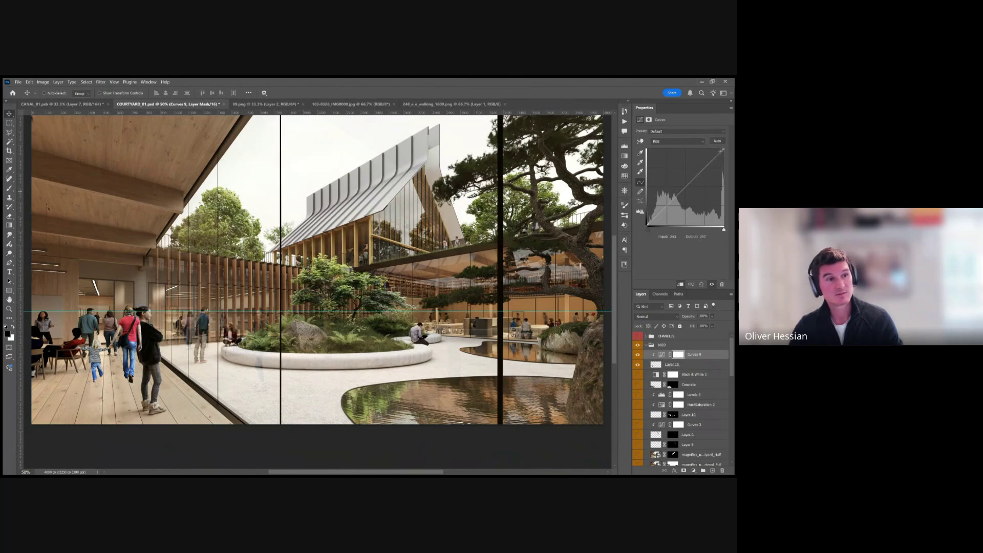
drag(722, 150, 706, 181)
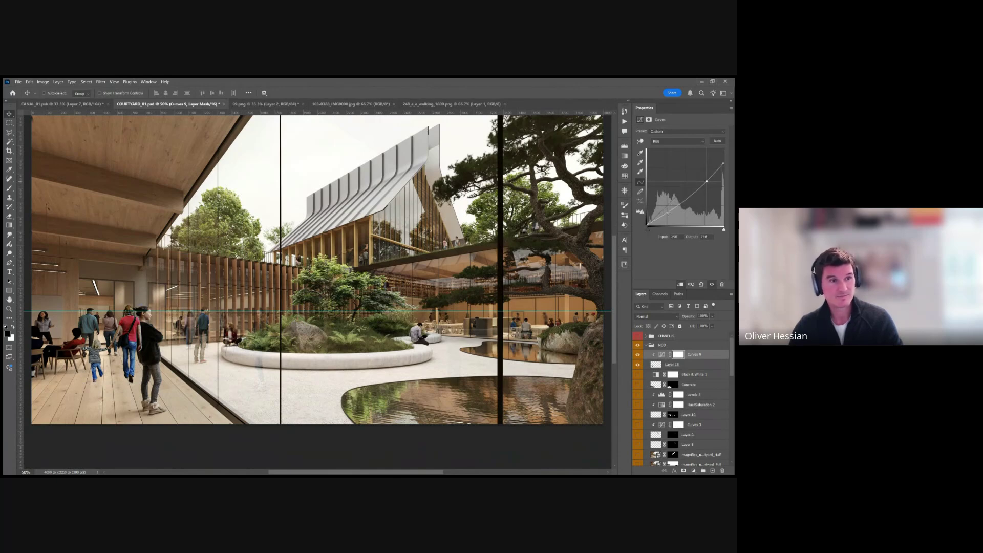
drag(669, 212, 669, 209)
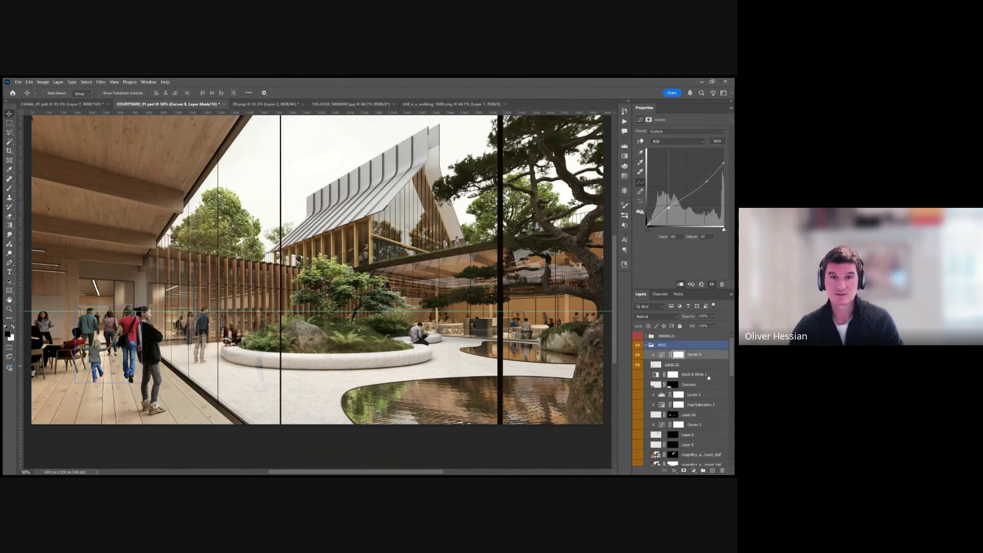
Add a layer mask to the woman and child layer and display the colour mask render from the CHANNELS group
click(686, 364)
click(684, 470)
click(656, 364)
key(ctrl+backslash)
click(638, 336)
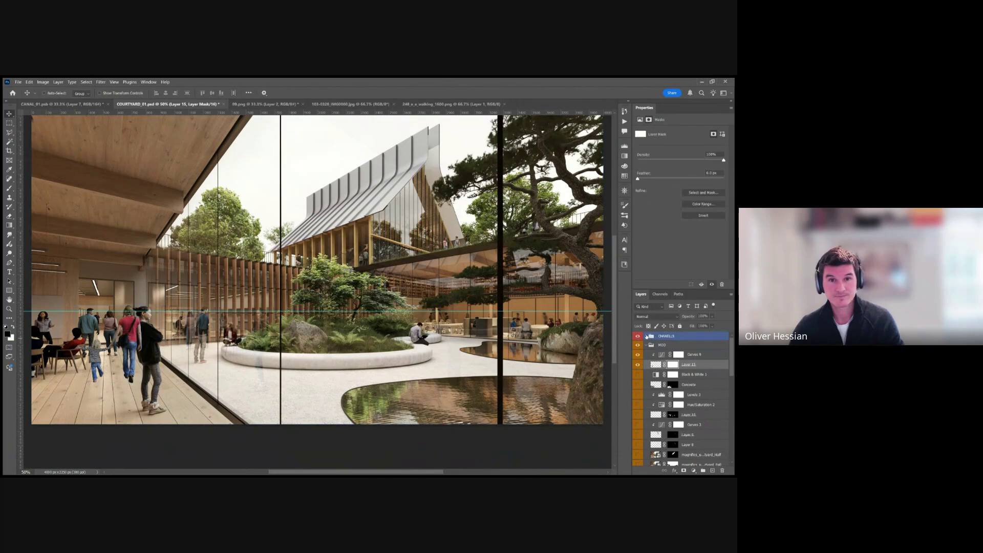
click(647, 336)
click(681, 345)
click(637, 345)
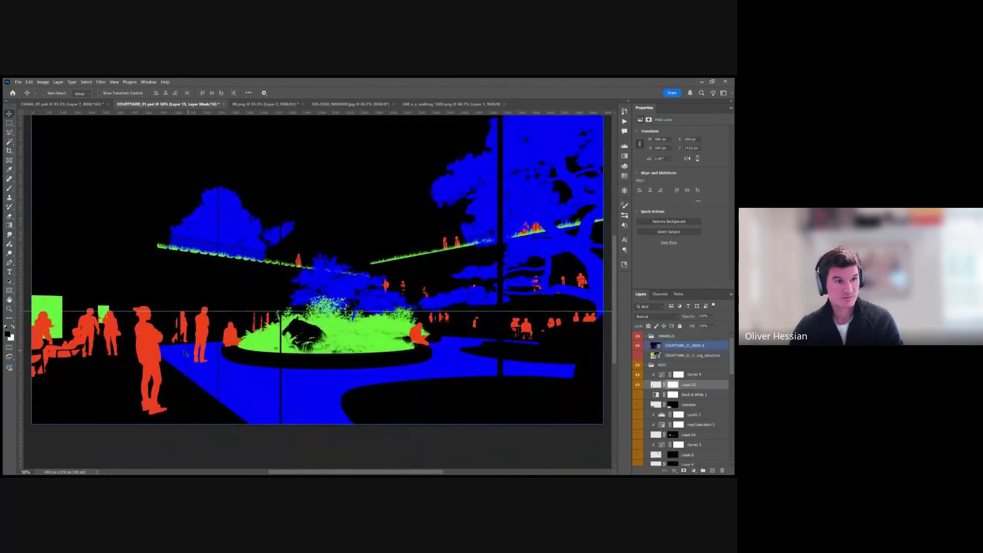
Select only the foreground standing figure's red mask area using the Magic Wand with Contiguous enabled
key(w)
click(154, 338)
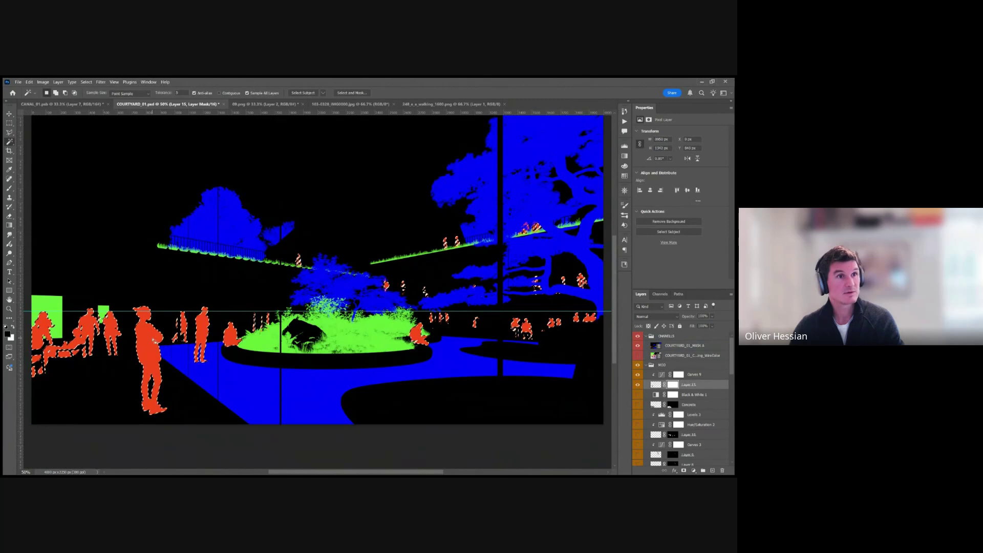
click(219, 92)
click(147, 347)
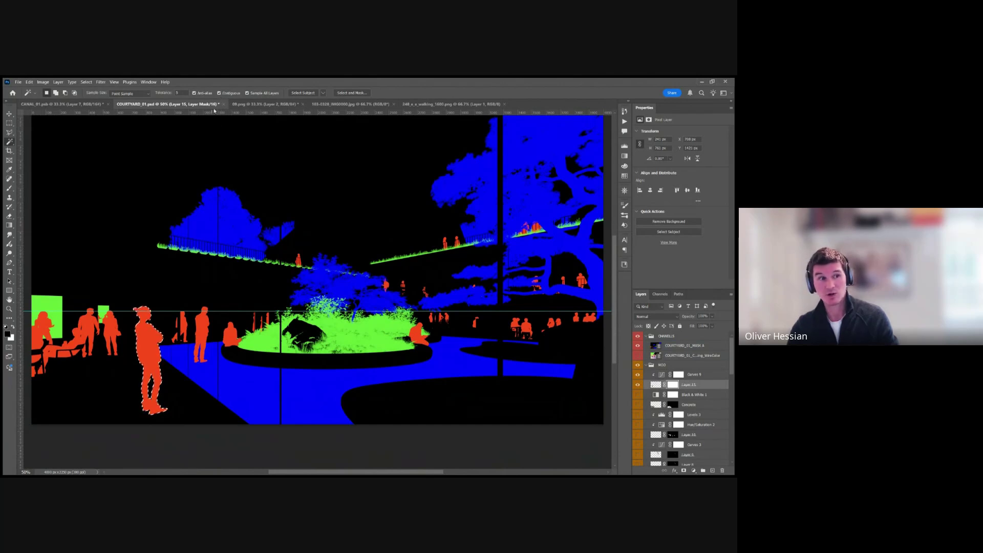
click(147, 347)
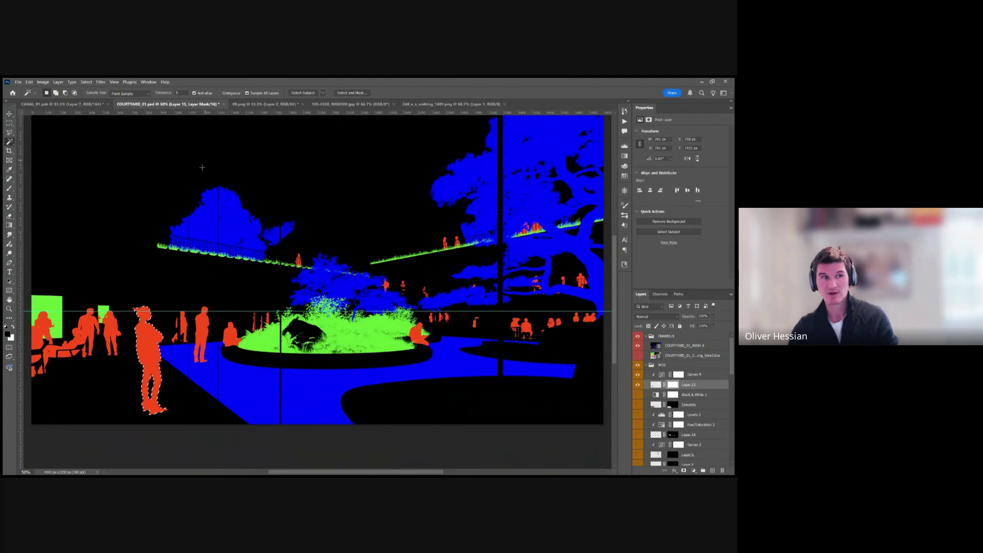
click(149, 338)
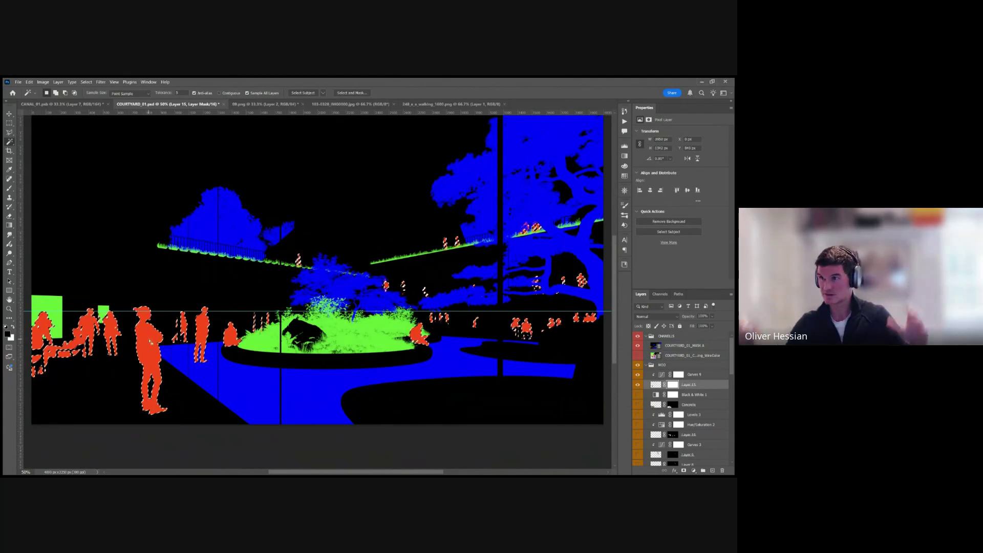
click(219, 92)
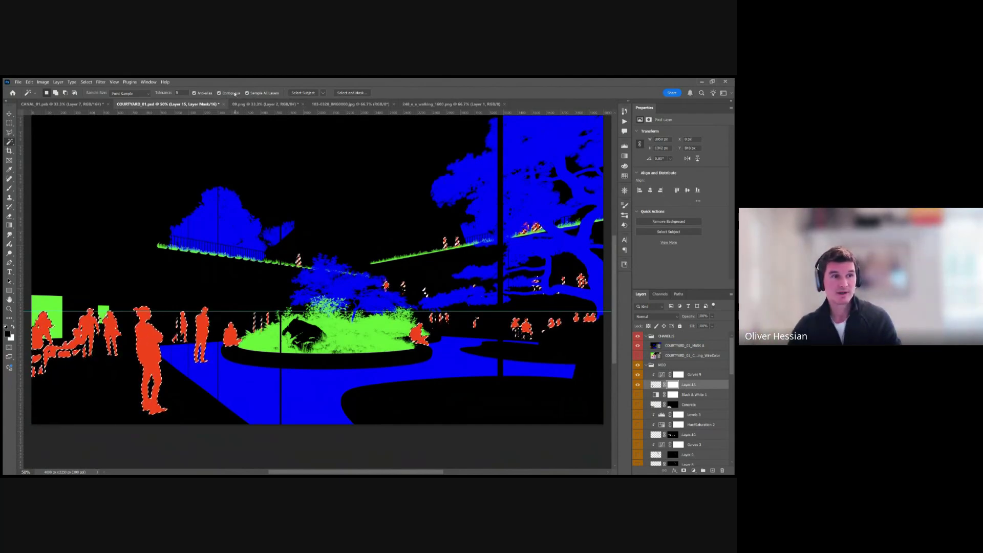
click(144, 333)
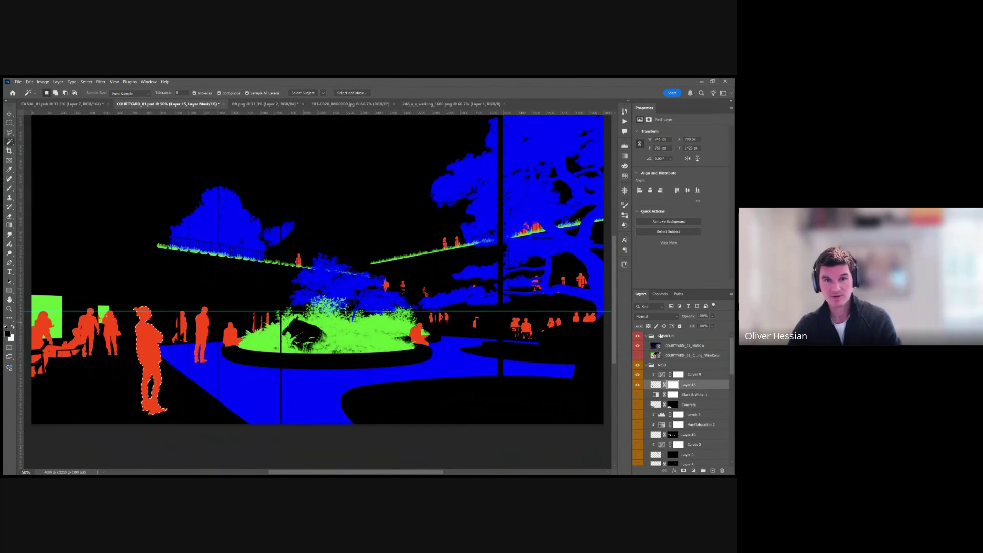
Hide the CHANNELS group, mask out the woman and child cutout where the standing figure overlaps it, and deselect
click(638, 337)
click(674, 385)
key(i)
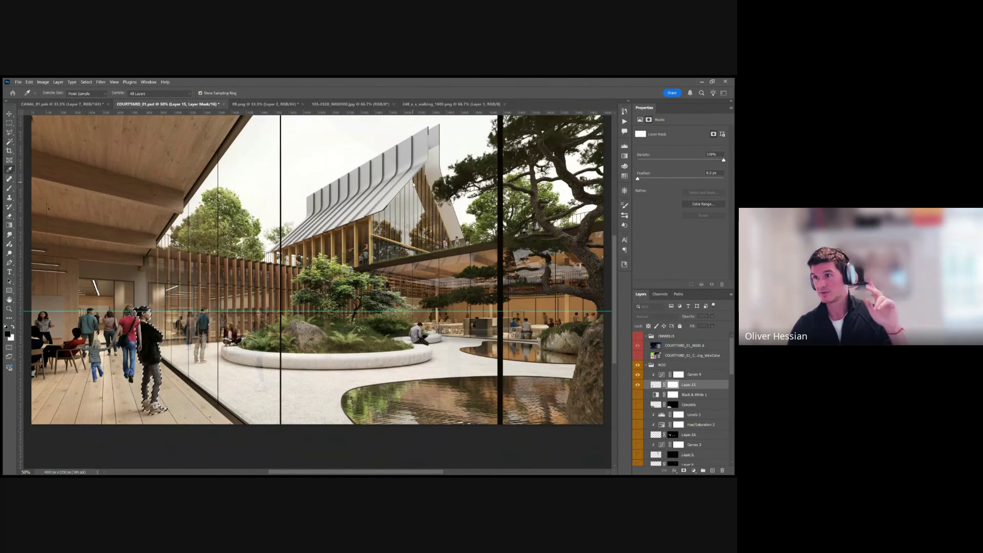
key(w)
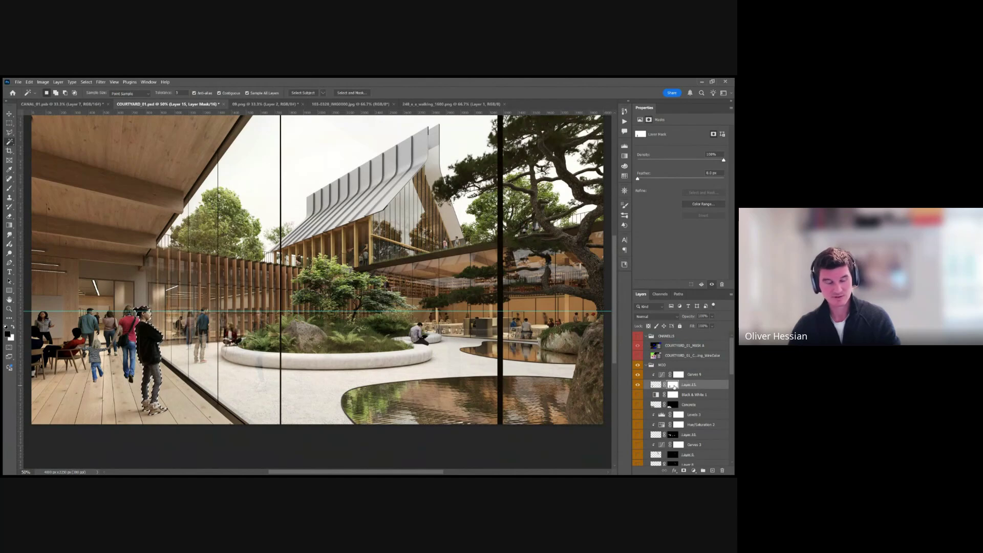
key(ctrl+d)
Duplicate the woman and child layer beneath the original and remove the mask from the copy
key(z)
drag(207, 269, 56, 419)
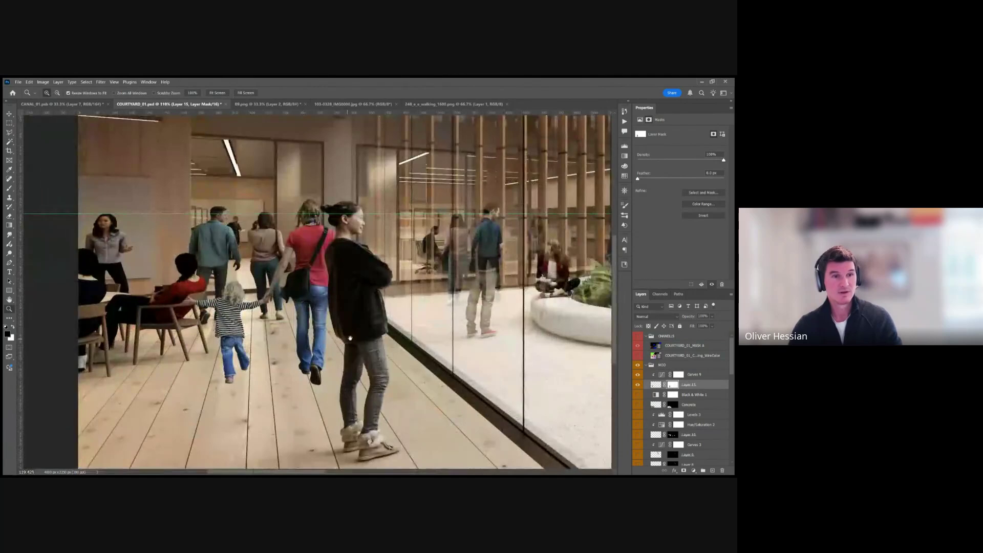
drag(350, 338, 389, 301)
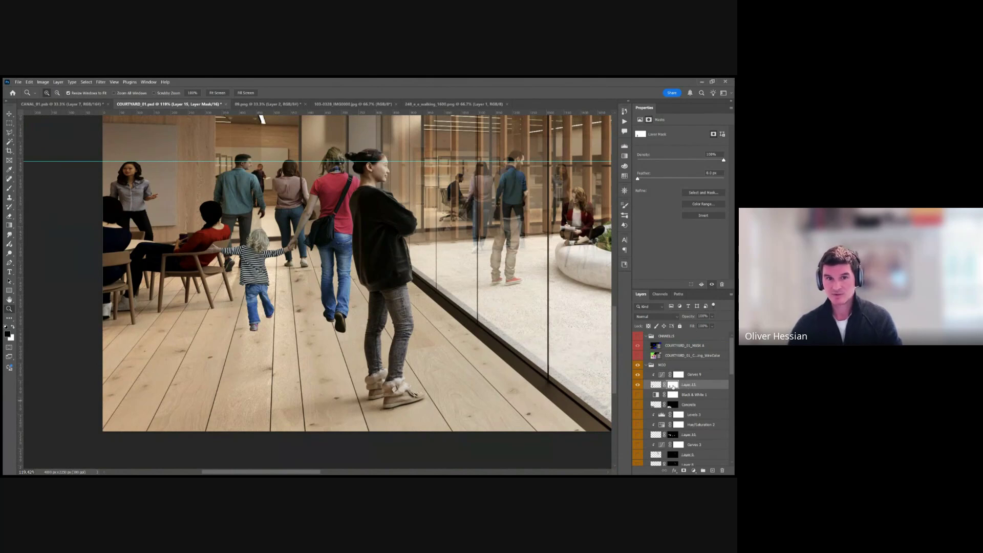
drag(656, 387, 721, 470)
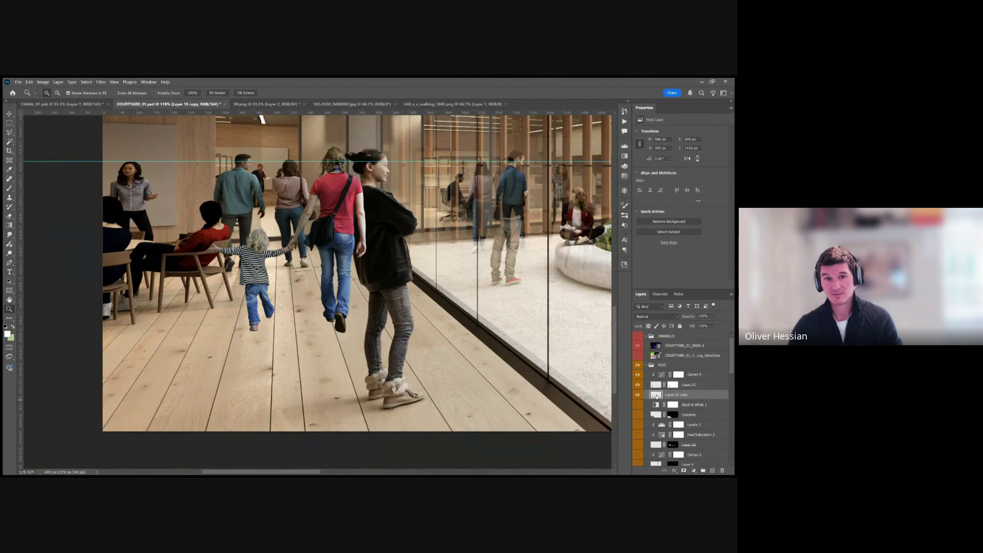
Flip the copied cutout downward from its feet and skew it flat across the timber floor as a cast shadow
key(ctrl+t)
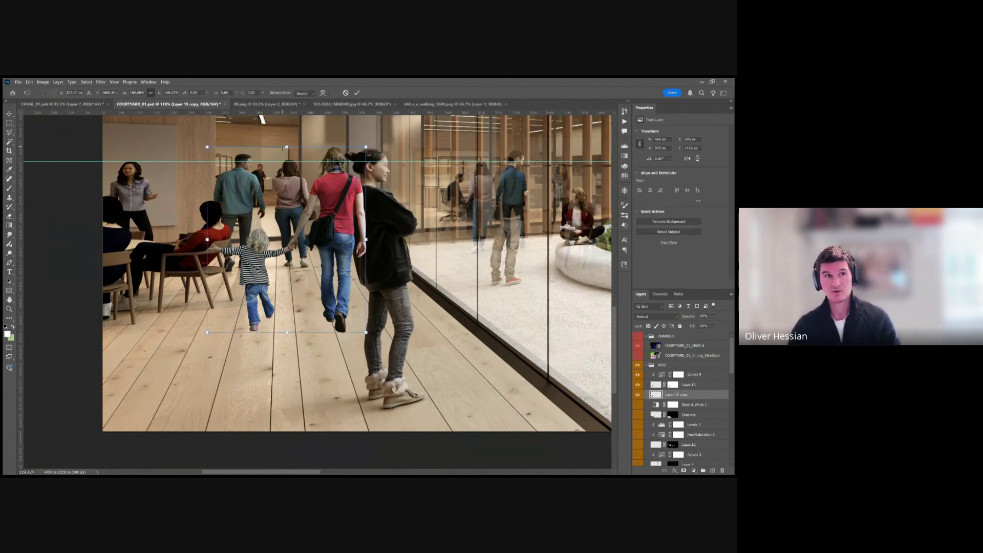
drag(285, 147, 198, 336)
drag(110, 398, 93, 335)
drag(269, 397, 106, 405)
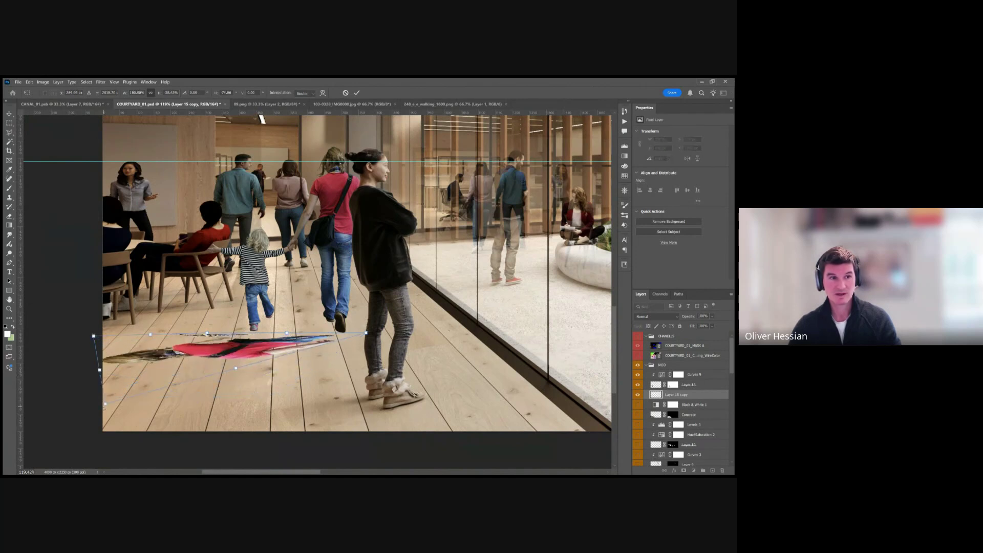
Refine the copy's distortion into a long, thin shadow shape that starts at the woman's and child's feet, and apply the transform
drag(208, 333, 256, 316)
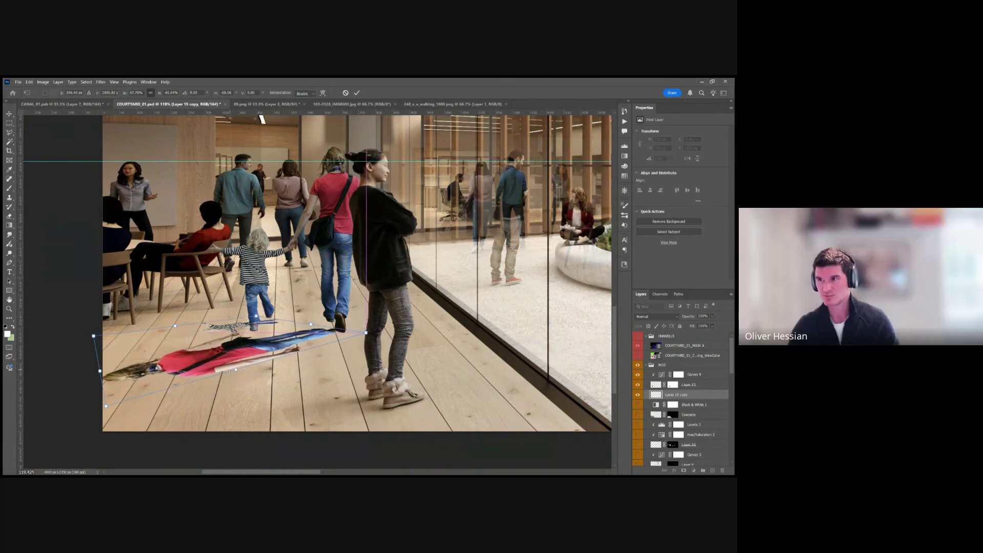
drag(231, 372, 226, 373)
drag(95, 340, 89, 318)
drag(89, 371, 87, 360)
drag(266, 312, 176, 322)
drag(87, 320, 35, 332)
drag(87, 360, 80, 364)
key(Return)
Clip a Hue/Saturation adjustment to the shadow copy and set its Saturation and Lightness to -100
key(z)
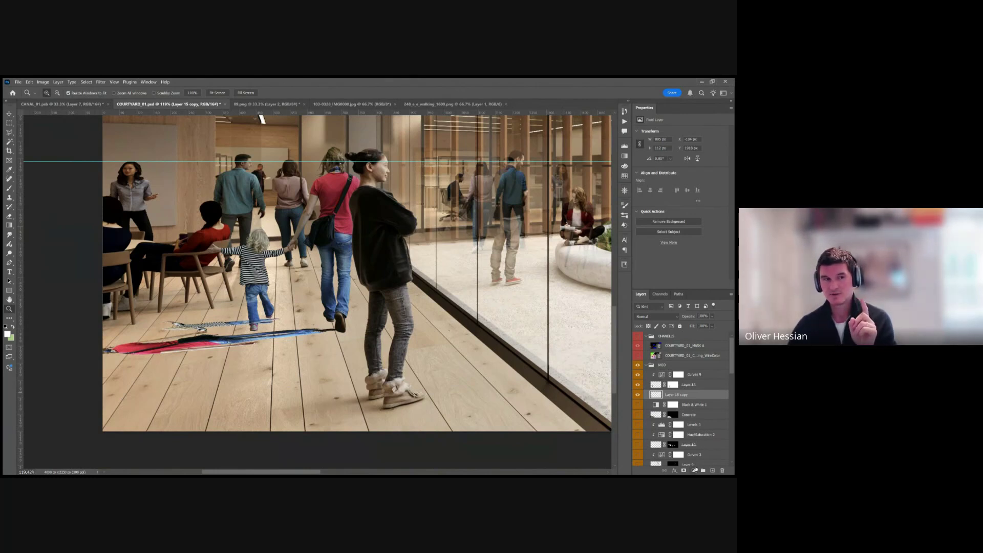
click(707, 405)
alt+click(699, 398)
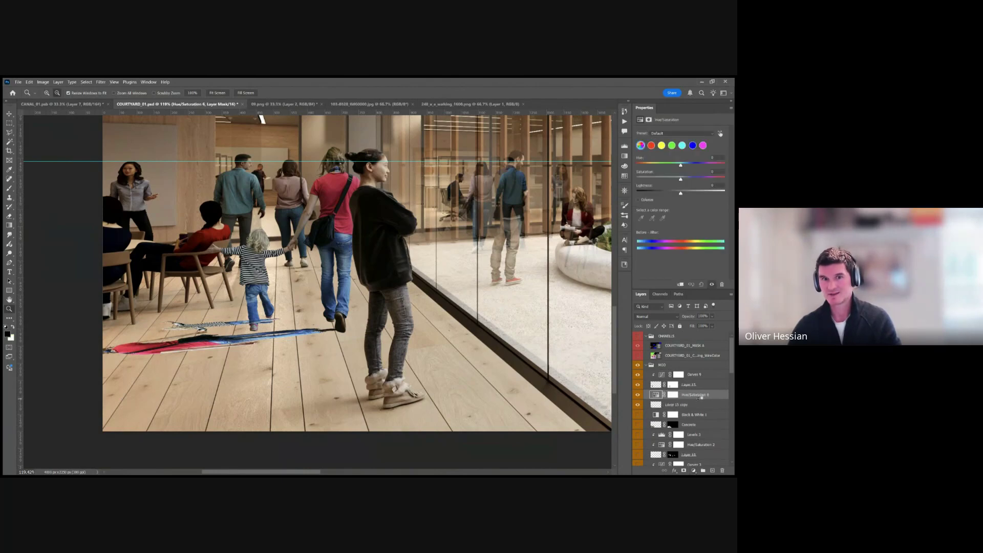
alt+click(699, 399)
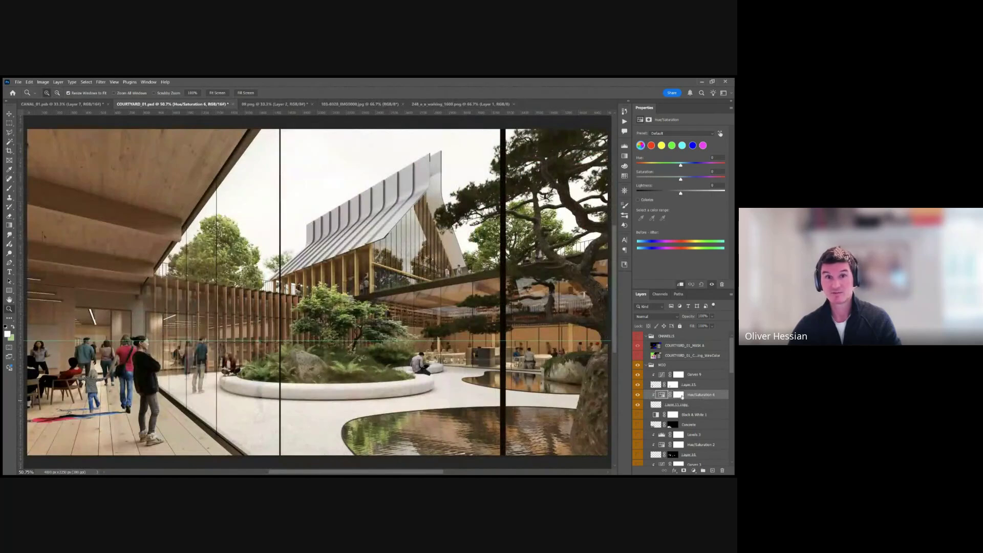
key(Return)
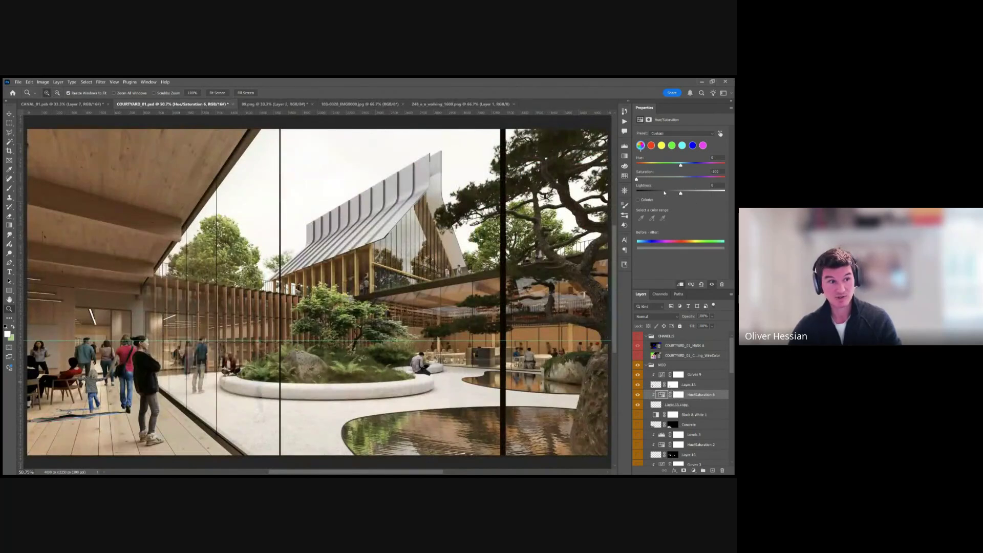
drag(658, 192, 637, 192)
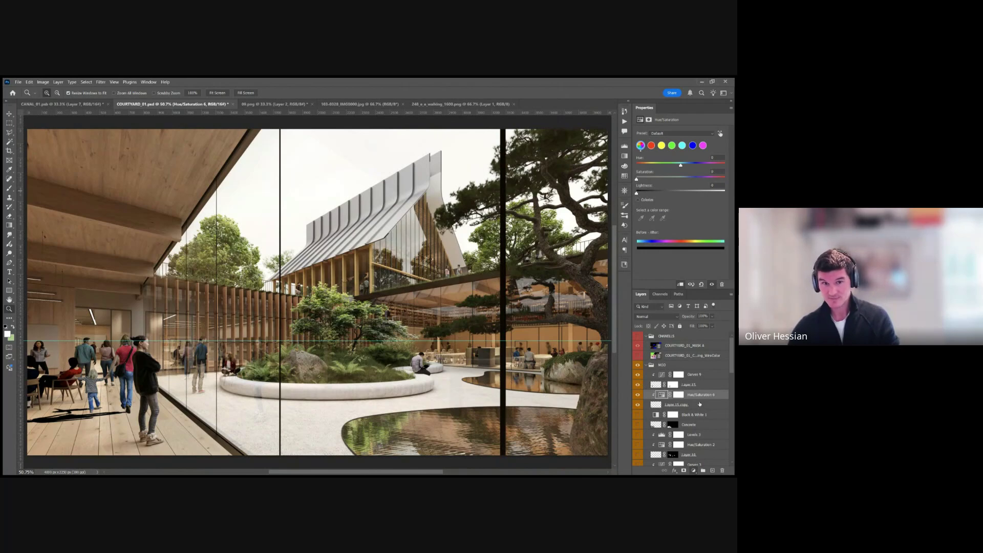
Clip a second Hue/Saturation adjustment to the shadow copy and raise its Lightness to about +40
key(ctrl+alt+u)
key(ctrl+alt+g)
drag(684, 193, 701, 197)
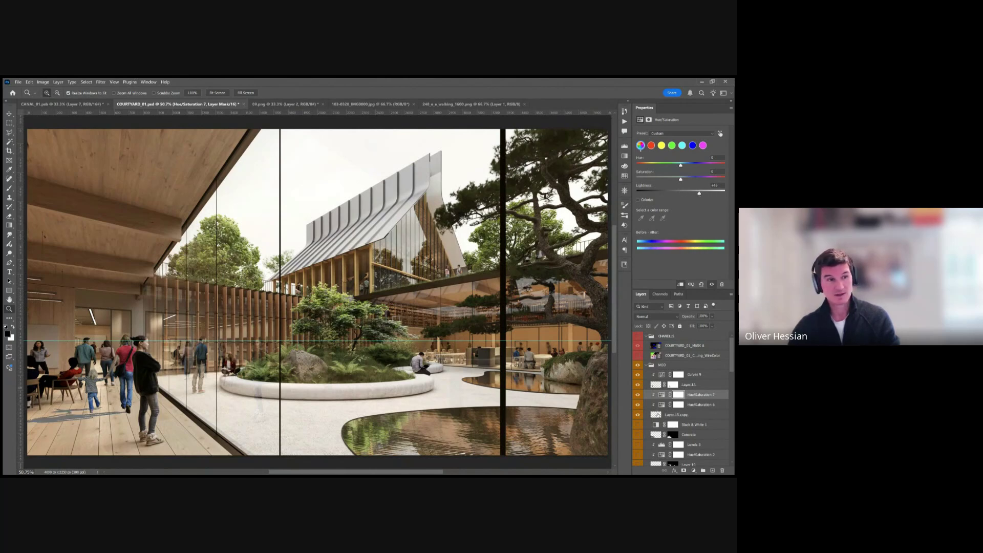
Soften the edges of the shadow copy on the timber floor with a blur filter
click(675, 414)
drag(175, 379, 46, 450)
scroll(346, 205, left, 2)
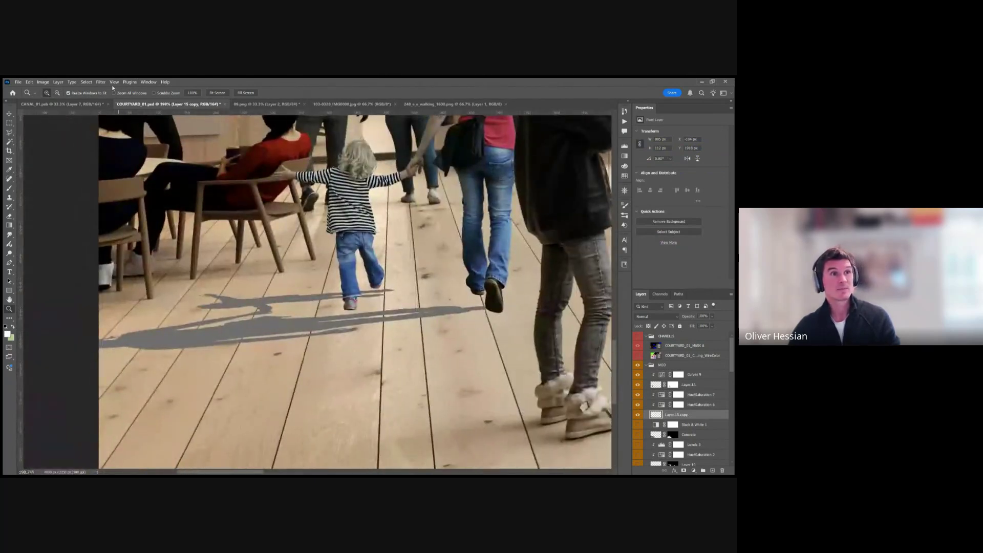
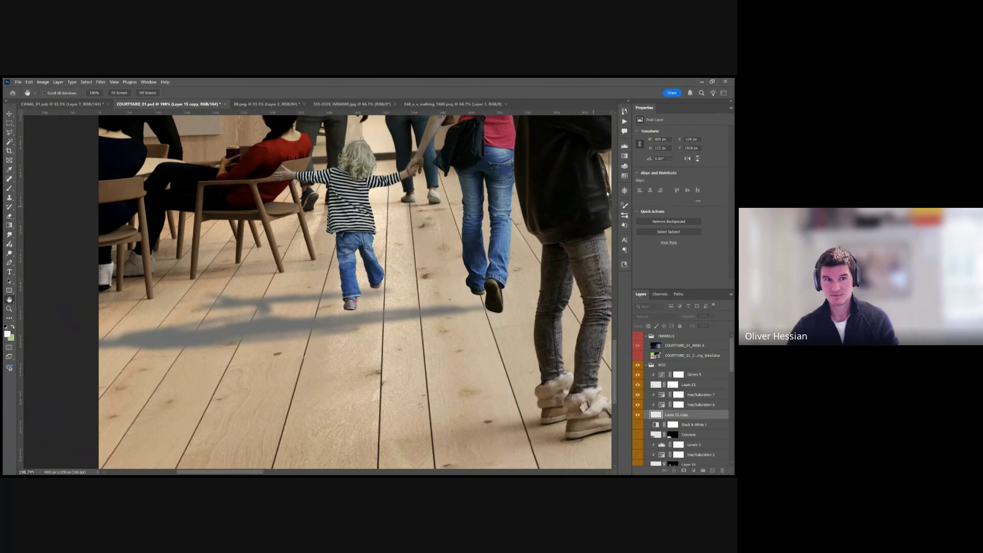
Set the shadow copy's blend mode to Multiply
key(z)
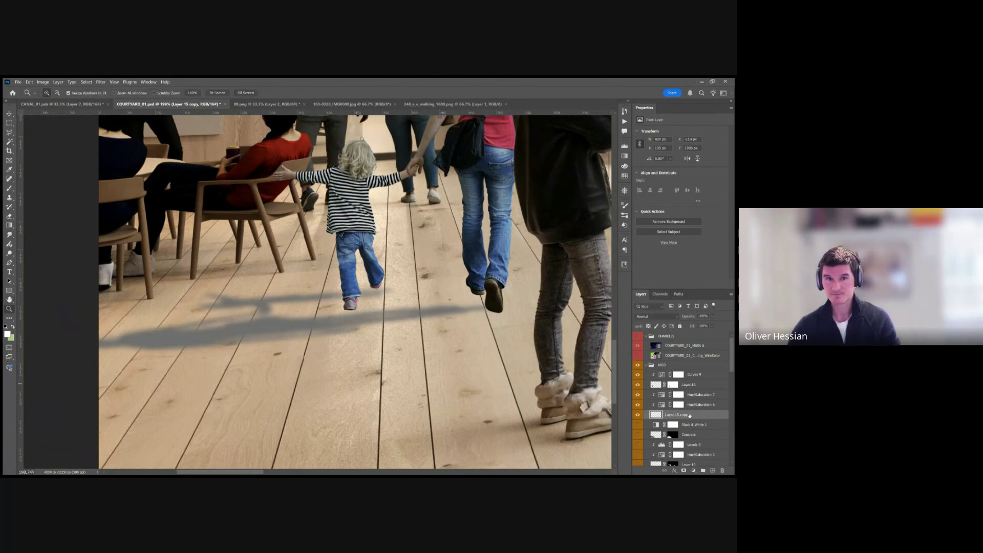
click(660, 317)
scroll(660, 316, down, 4)
scroll(661, 317, up, 1)
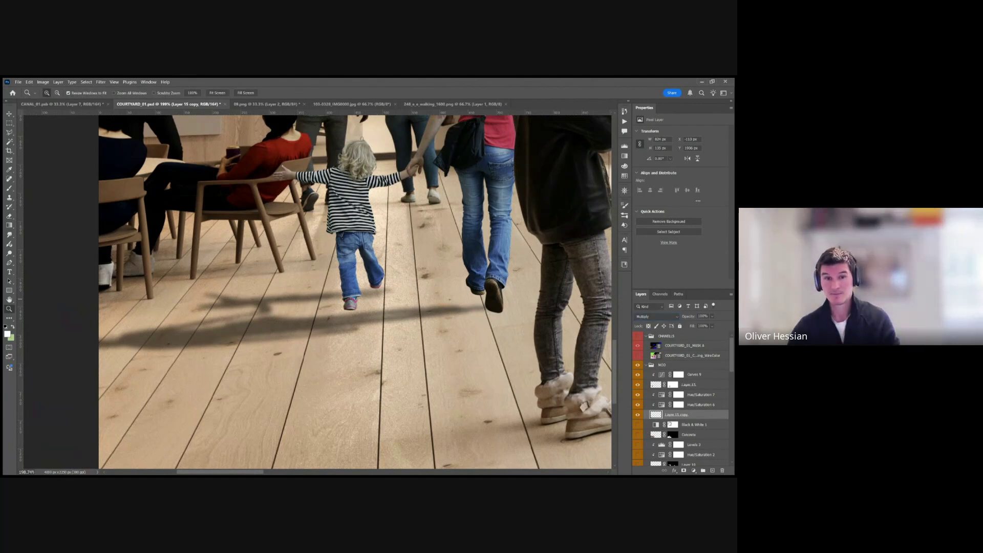
Add a layer mask to the shadow copy and fade its far end with a large soft black brush at 30% opacity
drag(678, 404, 676, 419)
key(b)
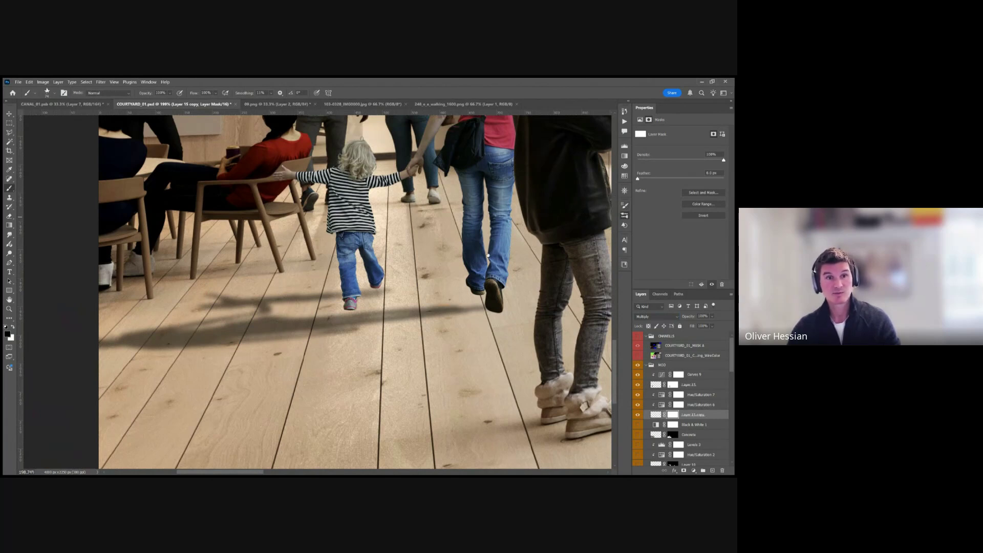
key(bracketright)
key(bracketright)
key(bracketright)
key(bracketright)
key(bracketright)
key(bracketright)
key(bracketright)
key(bracketright)
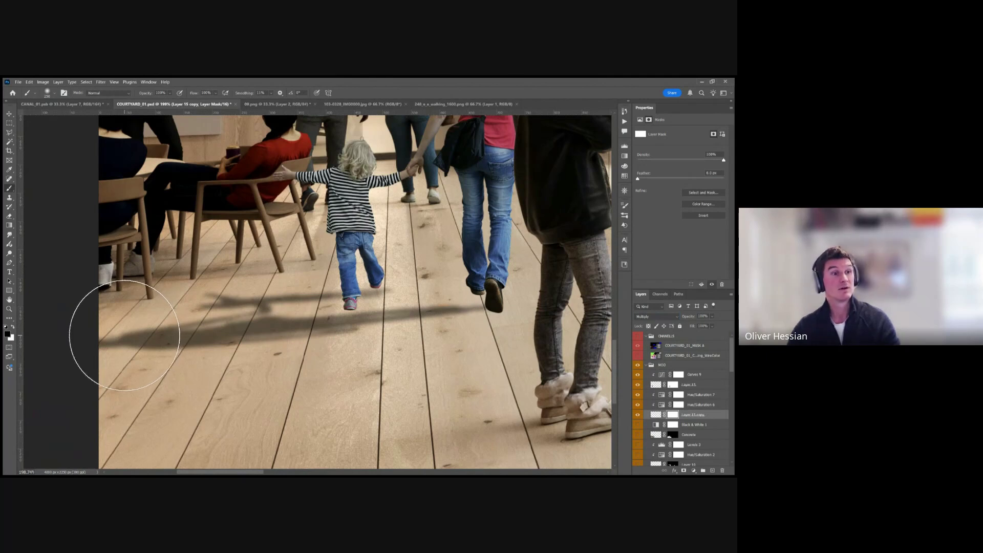
mouse_move(125, 335)
mouse_down()
mouse_move(213, 322)
mouse_move(219, 339)
mouse_move(128, 336)
mouse_move(256, 320)
mouse_up()
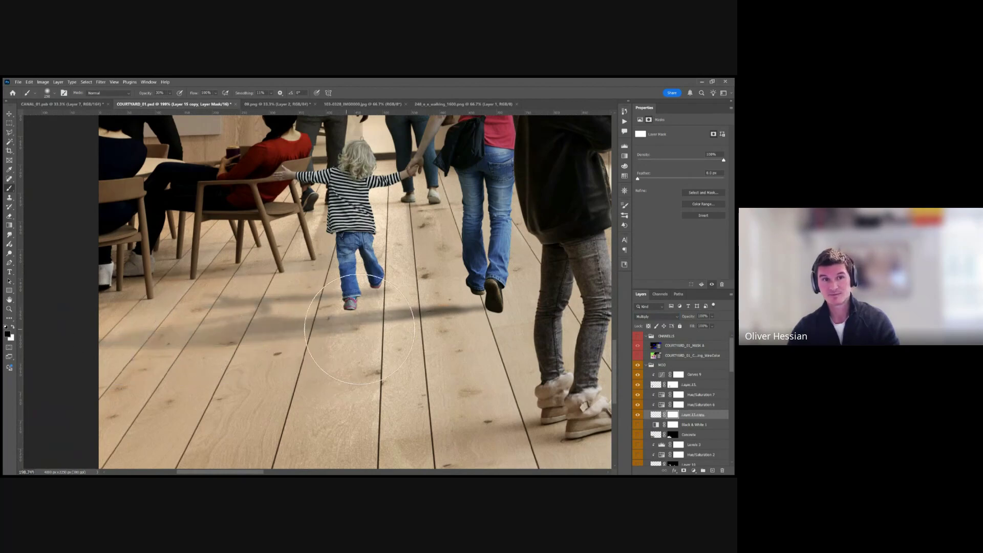
key(x)
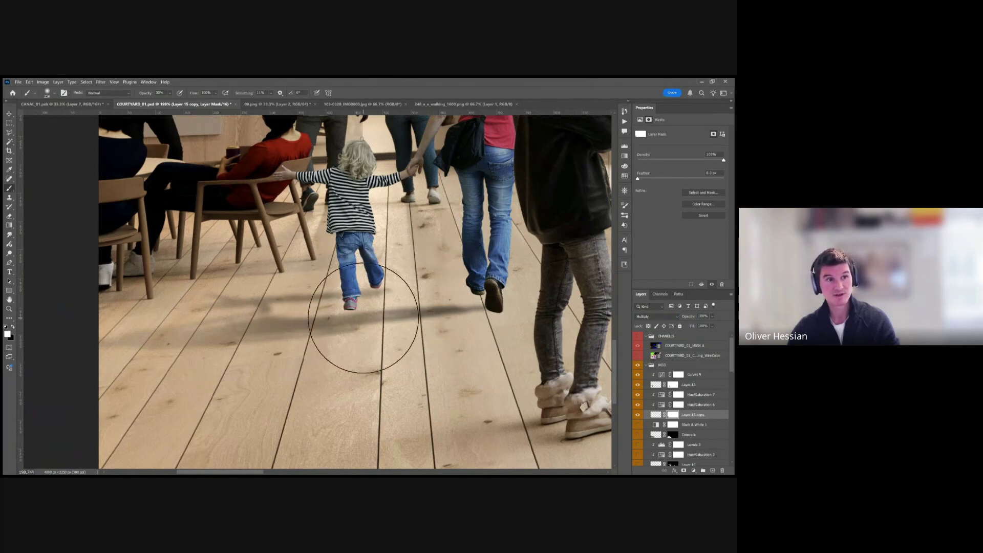
key(x)
key(v)
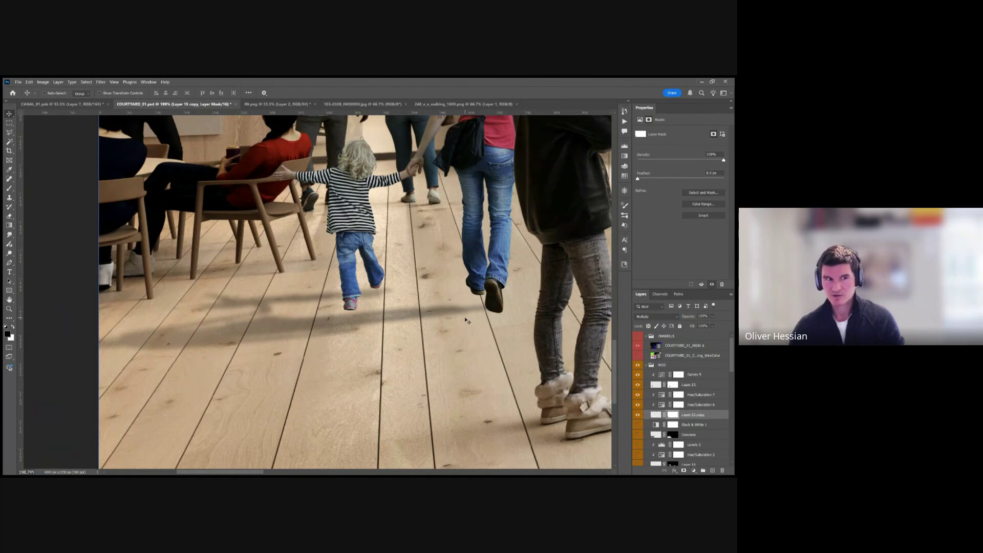
Hide the shadow copy and add a blank layer directly beneath the mother and child cutout
key(ctrl+1)
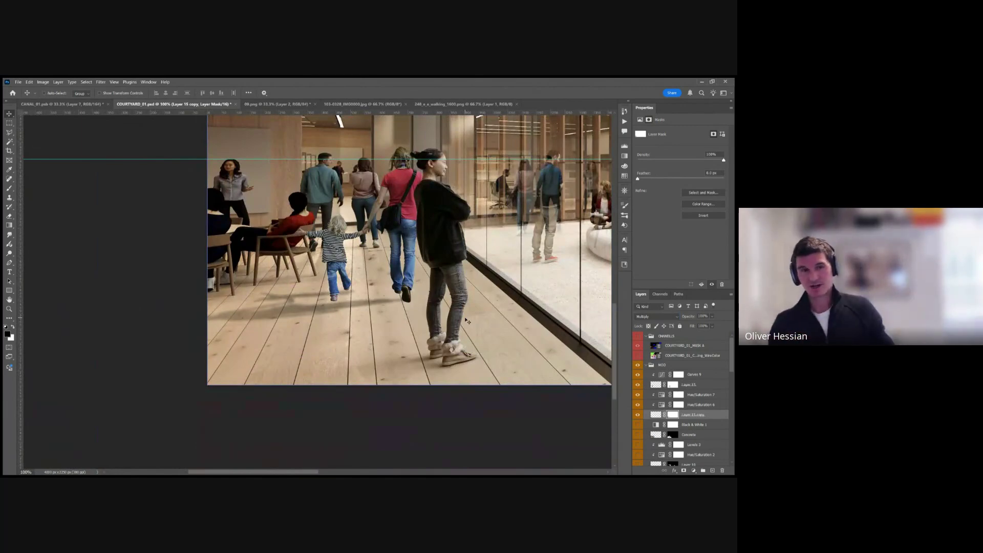
click(638, 416)
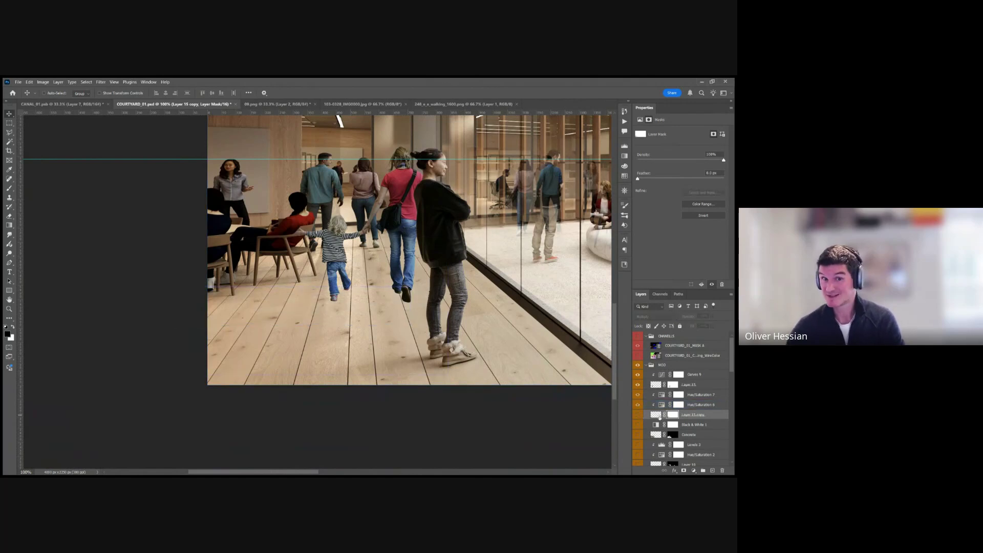
click(695, 395)
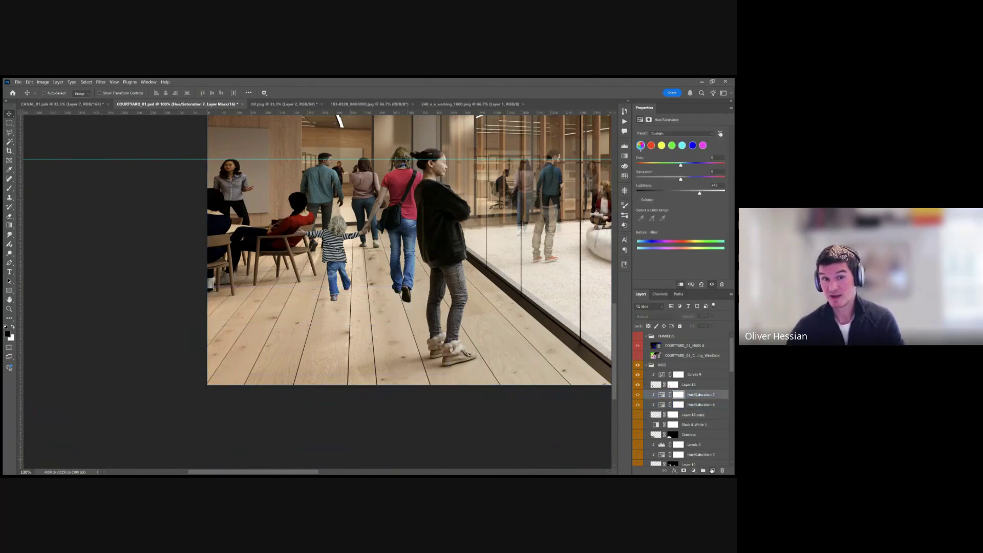
key(ctrl+shift+alt+n)
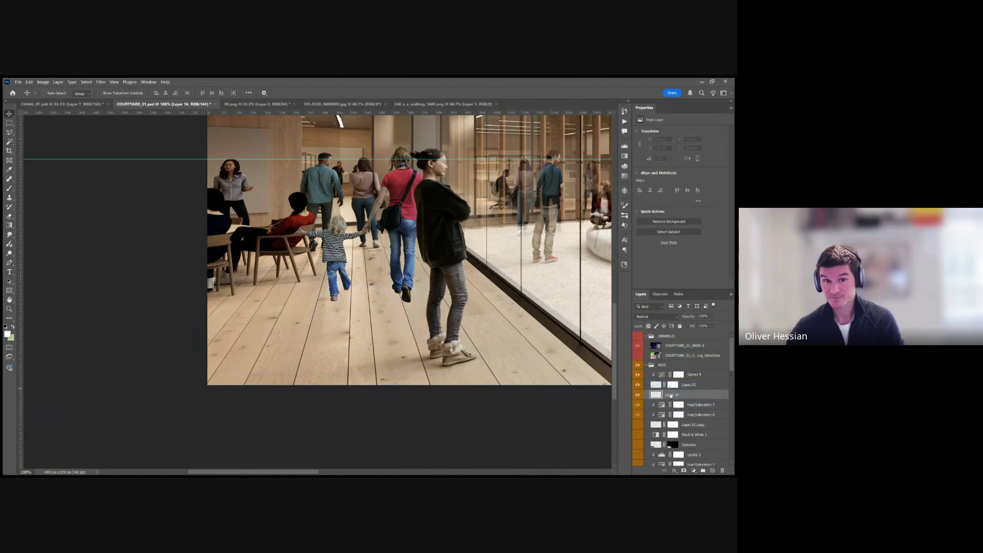
Group the blank layer, the cutout and its Curves adjustment, and name the group Mother and Child
shift+click(710, 376)
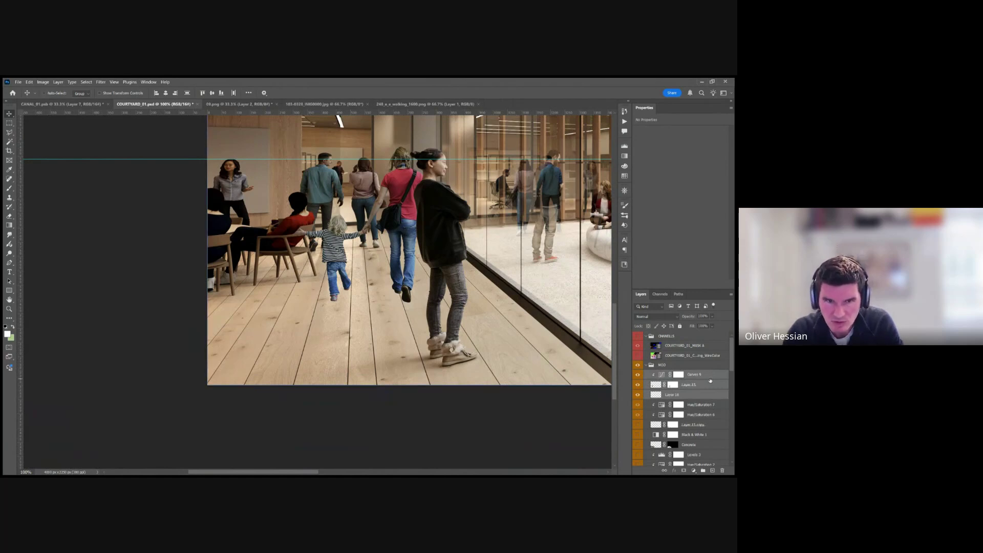
key(ctrl+g)
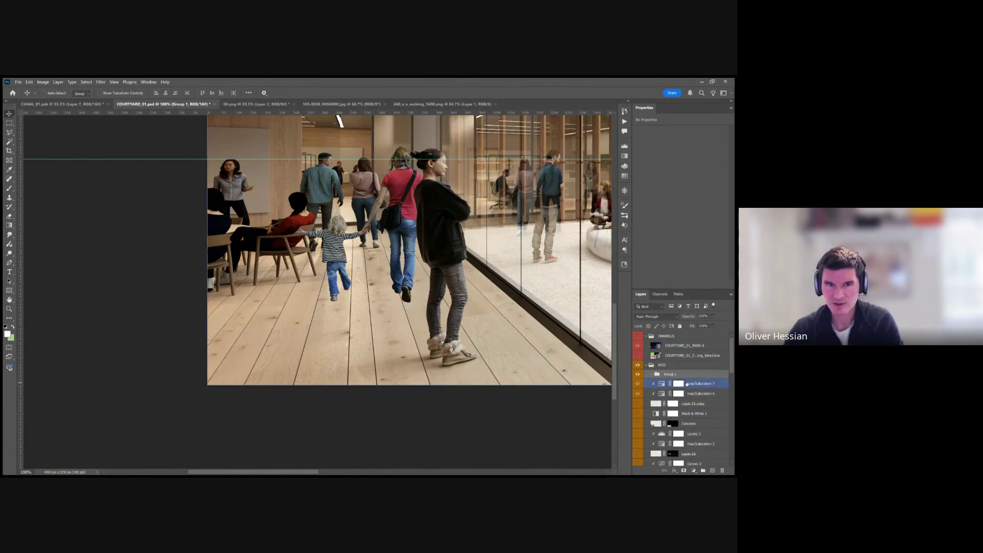
double_click(669, 374)
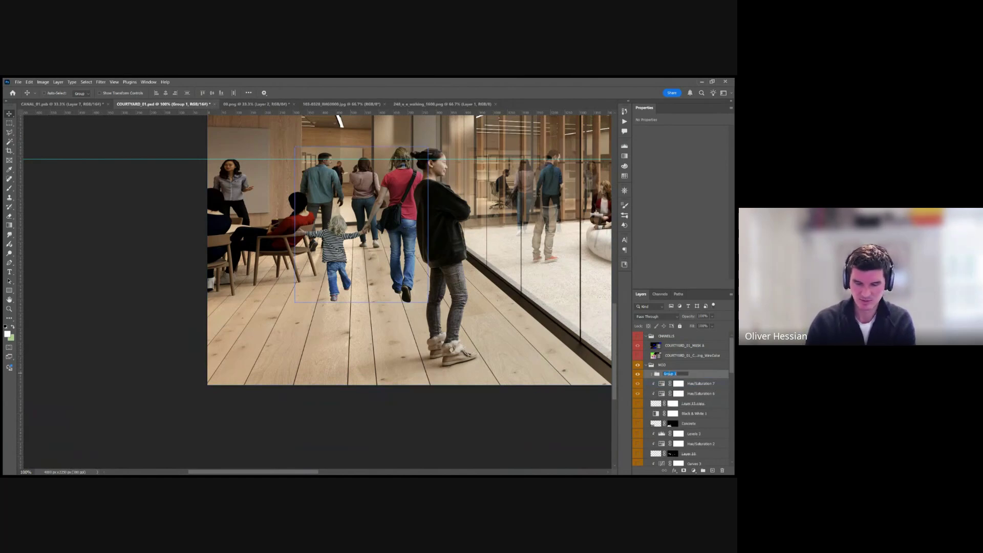
text(Mother and Child)
key(Return)
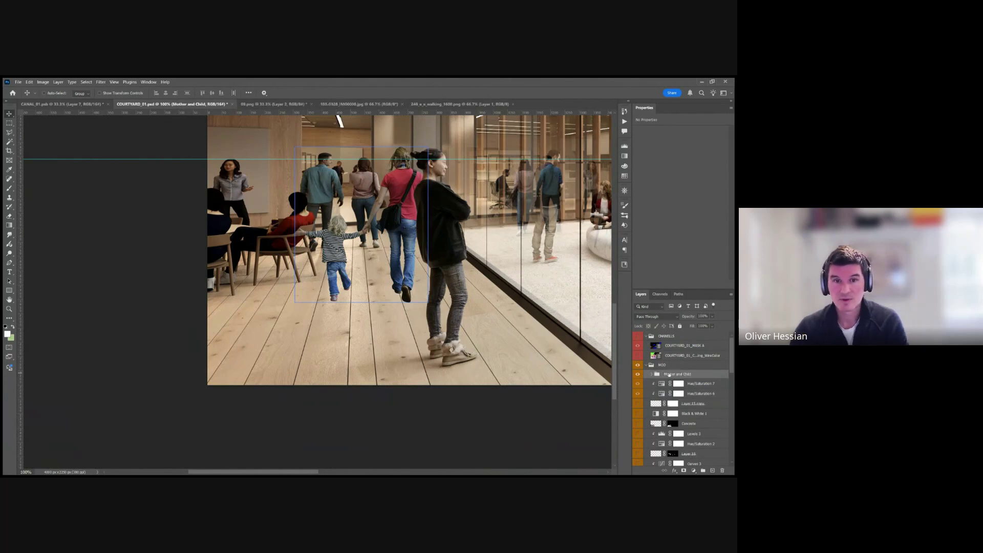
Paint soft contact shadows around the mother's and child's feet on the blank layer in the group, using a small brush
click(649, 374)
click(656, 383)
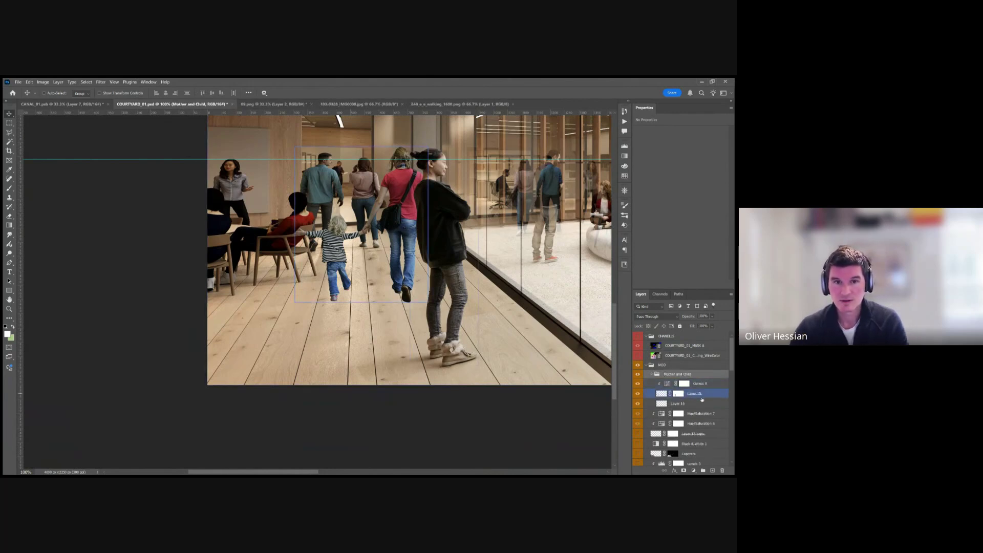
click(677, 403)
key(b)
key(bracketleft)
key(bracketleft)
key(bracketleft)
key(bracketleft)
key(bracketleft)
key(bracketleft)
key(bracketleft)
key(bracketleft)
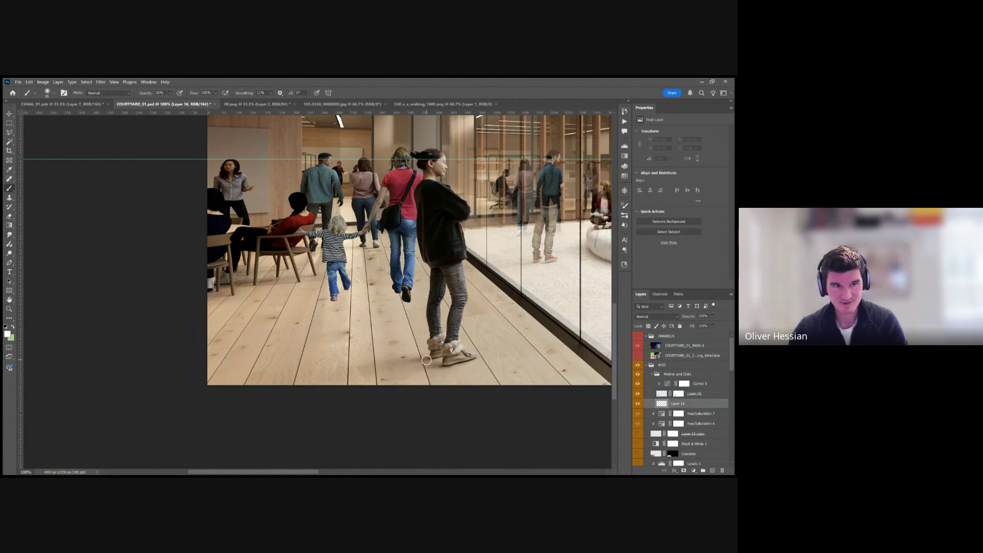
mouse_move(391, 285)
mouse_down()
mouse_move(394, 300)
mouse_move(381, 296)
mouse_move(407, 299)
mouse_move(307, 302)
mouse_move(343, 297)
mouse_up()
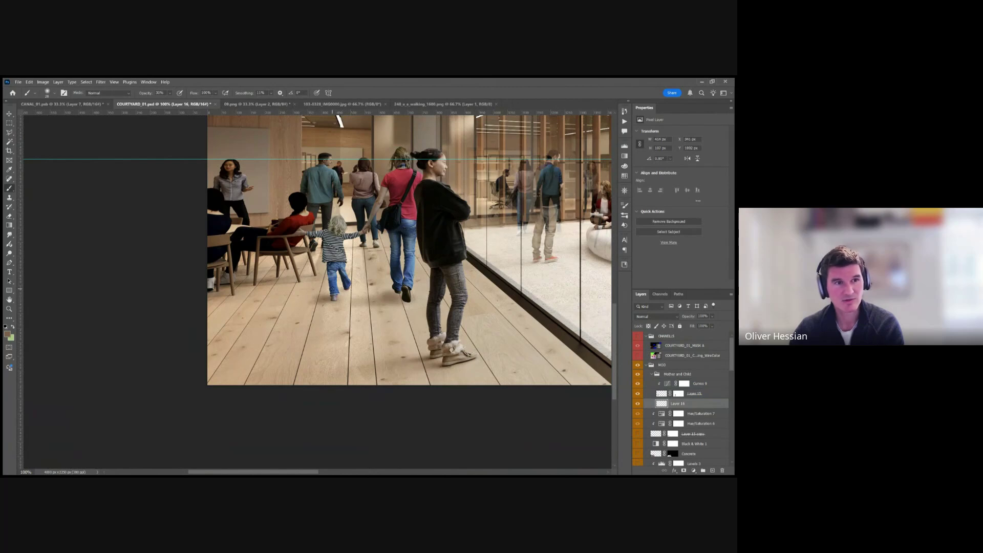
mouse_move(325, 290)
mouse_down()
mouse_move(250, 301)
mouse_move(390, 290)
mouse_up()
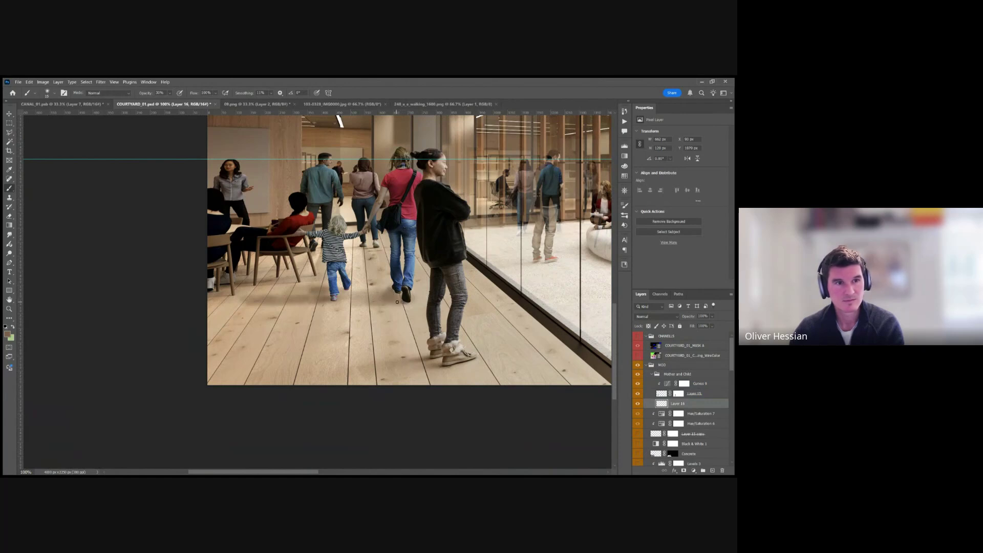
Extend the hand-painted shadow with longer, slightly wider strokes across the floorboards away from the mother's feet
key(bracketright)
mouse_move(401, 300)
mouse_down()
mouse_move(379, 294)
mouse_move(392, 292)
mouse_move(238, 306)
mouse_up()
drag(364, 302, 240, 302)
Add a layer mask to the painted shadow, set up a large brush at 20% opacity, and lower the layer's fill
key(v)
click(684, 471)
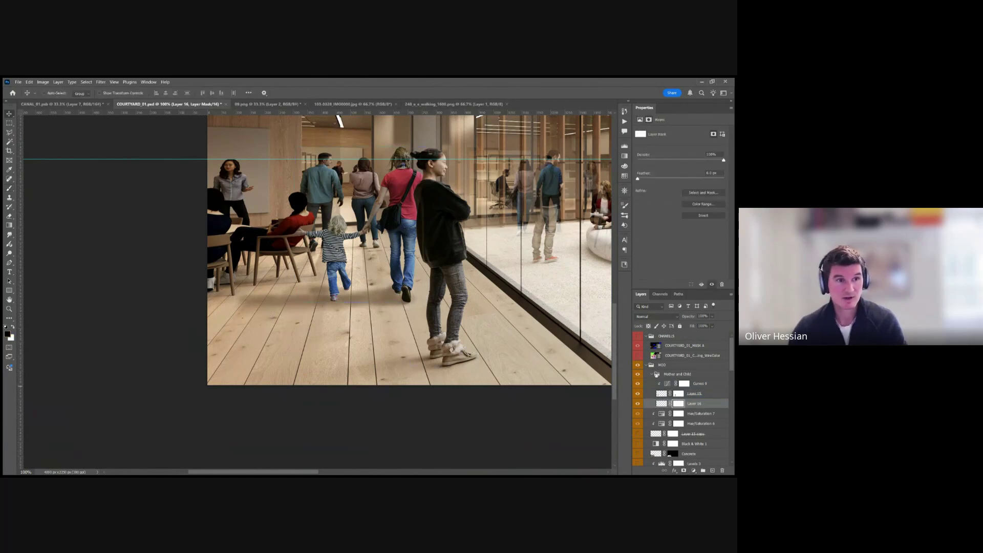
key(b)
key(bracketright)
key(bracketright)
key(bracketright)
key(bracketright)
key(bracketright)
key(bracketright)
key(bracketright)
key(2)
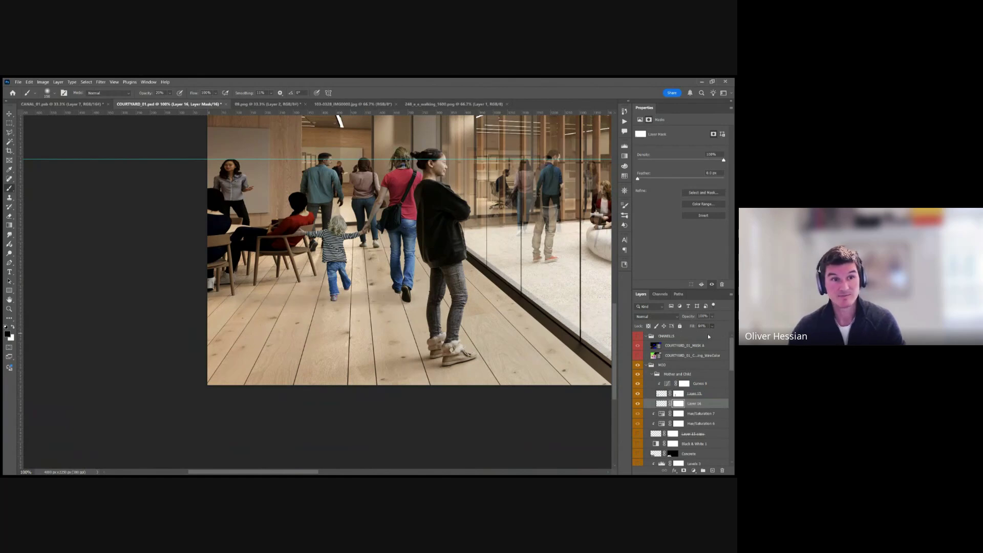
Load the mother and child cutout as a selection, make its layer active and pick the Lasso tool
key(ctrl+minus)
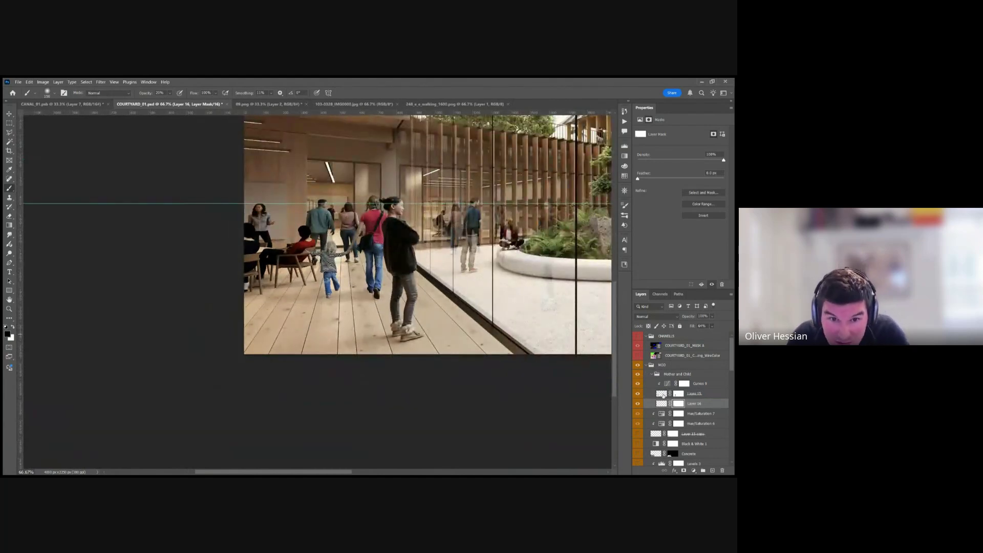
ctrl+click(661, 394)
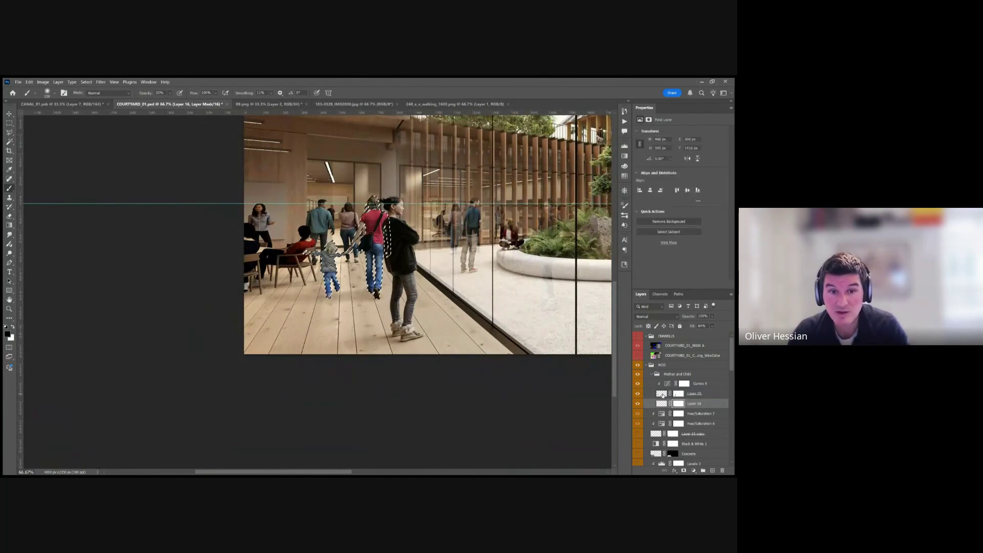
click(661, 394)
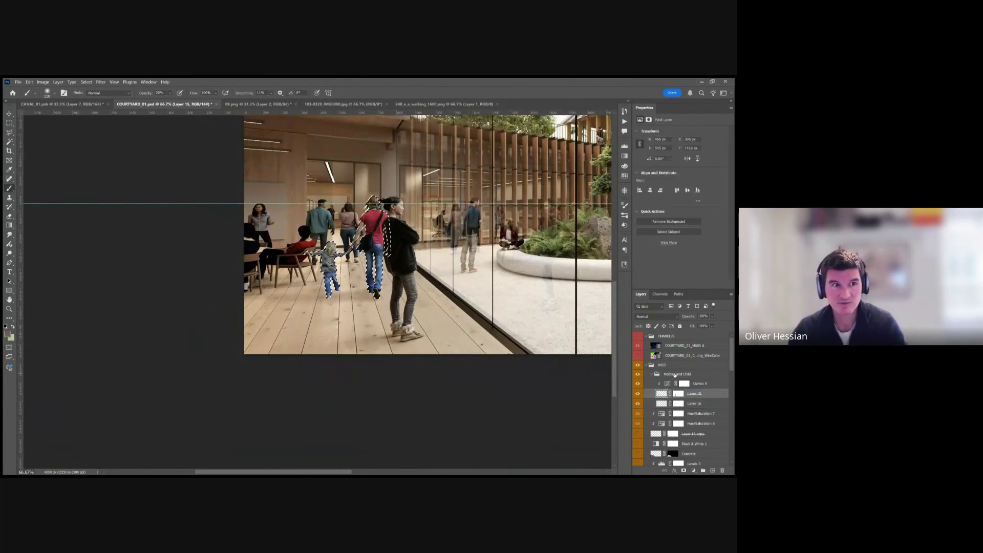
key(ctrl+1)
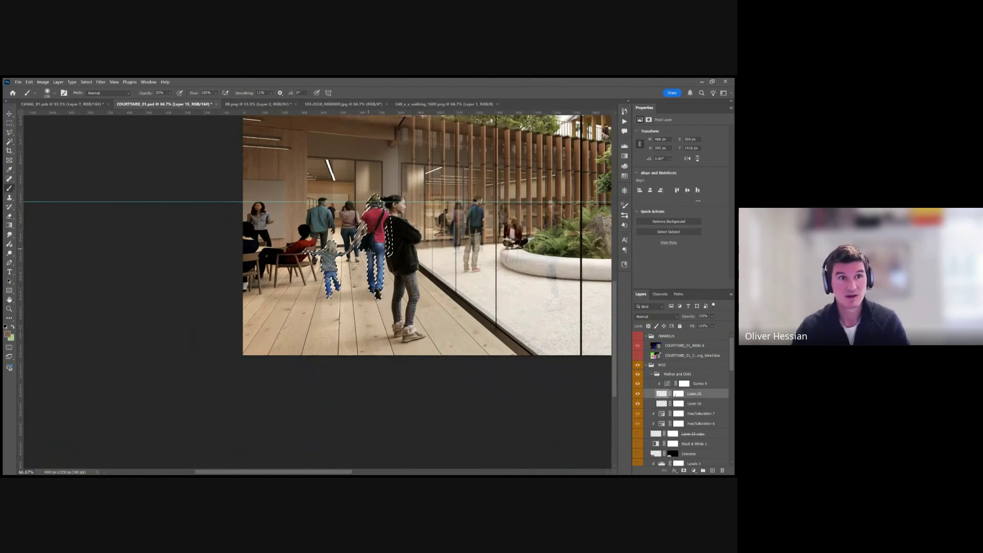
scroll(370, 251, up, 3)
scroll(369, 251, down, 1)
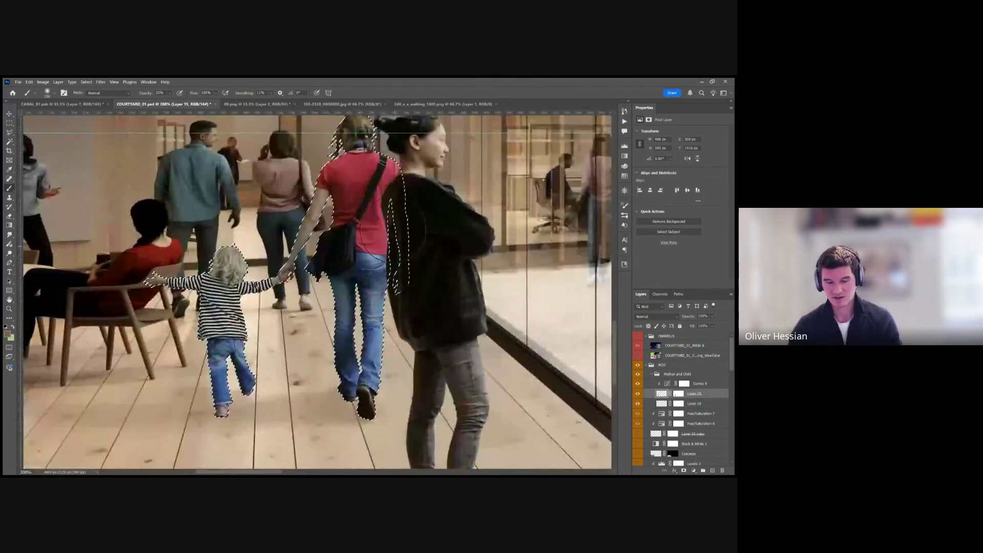
key(l)
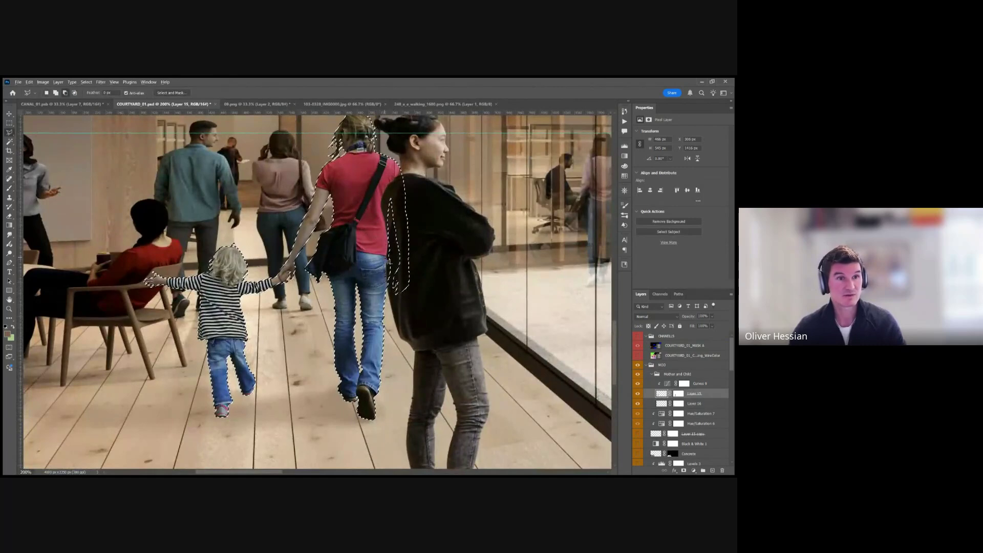
mouse_move(388, 255)
mouse_down()
mouse_move(355, 253)
mouse_move(332, 214)
mouse_move(338, 134)
mouse_move(377, 125)
mouse_up()
mouse_move(345, 157)
mouse_down()
mouse_move(415, 158)
mouse_move(416, 190)
mouse_move(394, 207)
mouse_move(396, 256)
mouse_up()
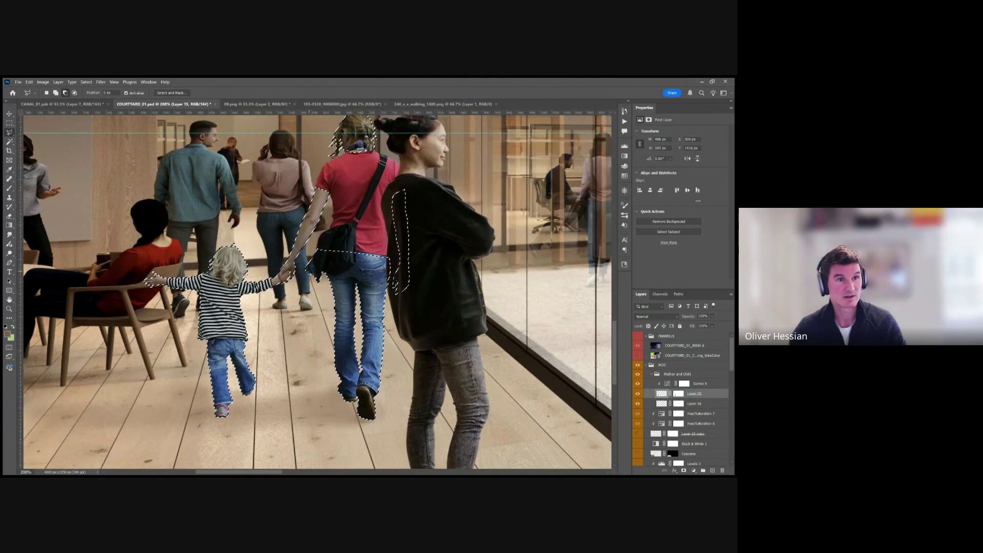
double_click(331, 196)
click(313, 189)
click(233, 193)
click(85, 236)
click(82, 317)
click(187, 414)
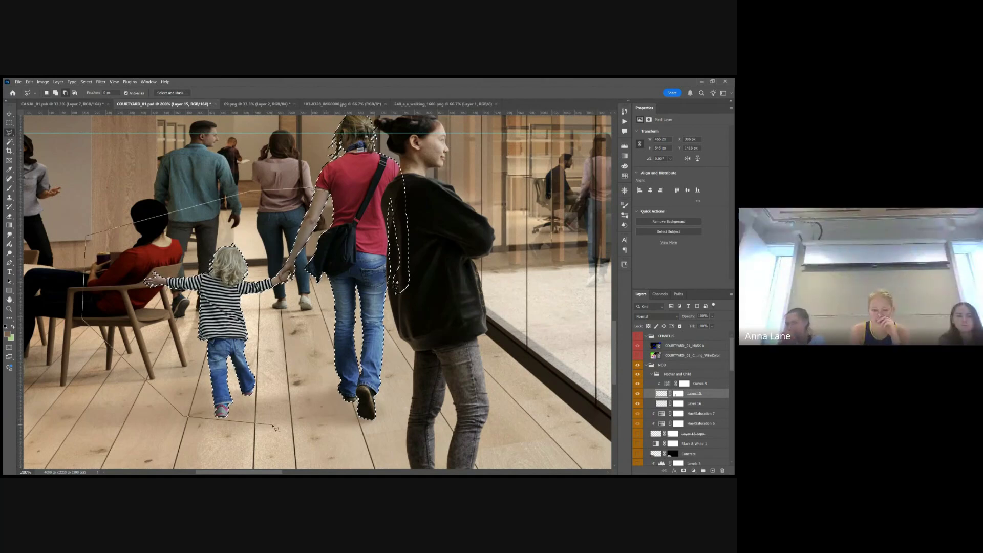
click(358, 425)
click(402, 403)
click(421, 329)
click(392, 290)
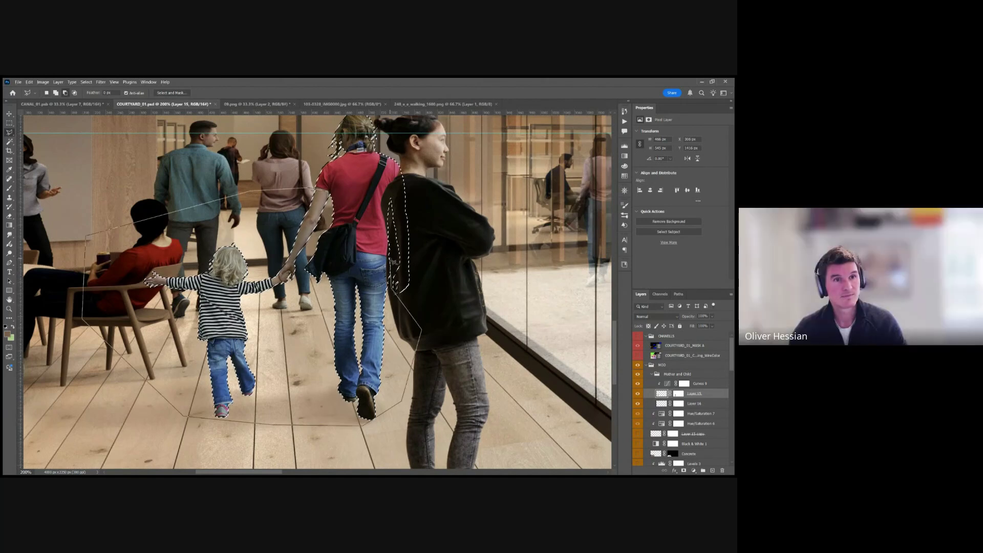
click(402, 169)
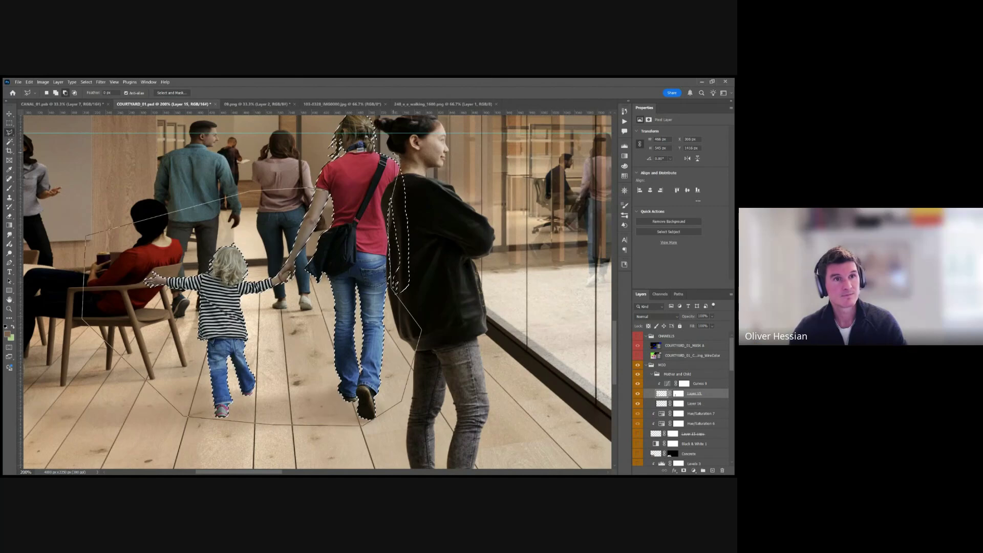
click(352, 155)
click(148, 280)
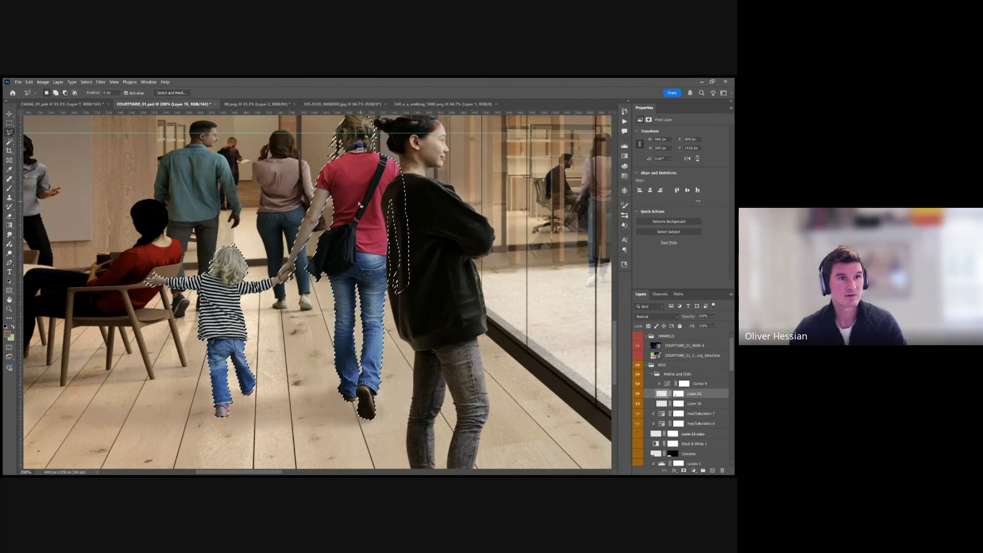
Subtract the child from the cutout selection with a polygonal lasso outline
click(312, 185)
click(215, 185)
click(113, 240)
click(85, 353)
click(108, 367)
click(207, 430)
click(269, 384)
click(307, 277)
click(320, 220)
click(312, 185)
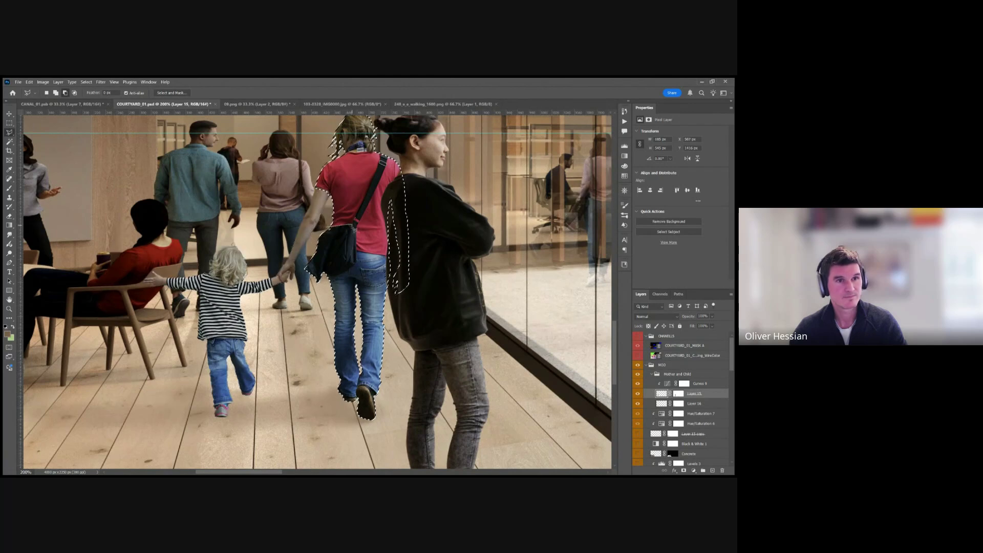
Subtract the mother's jeans, shoes and the hidden part behind the black jumper from the selection
click(357, 255)
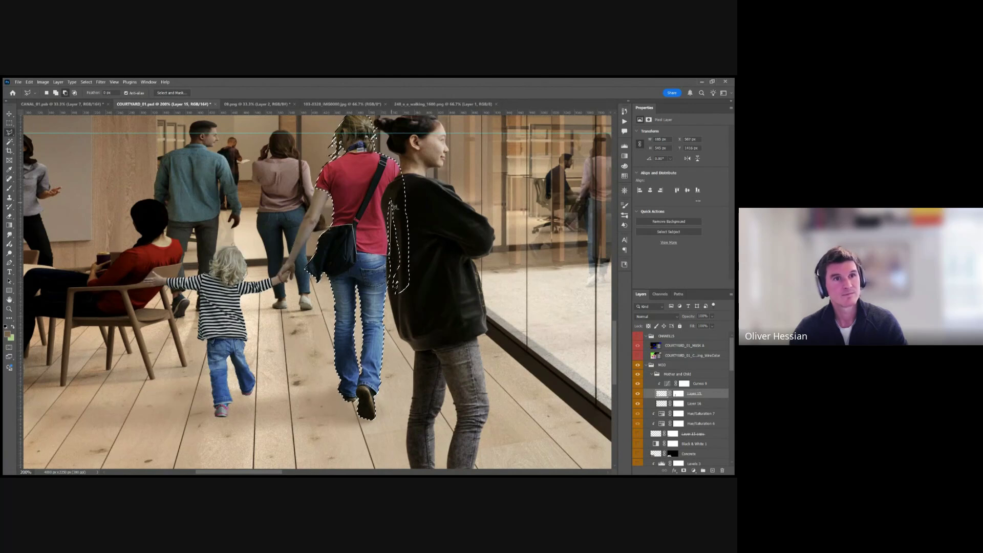
click(401, 162)
click(450, 205)
click(462, 320)
click(433, 397)
click(374, 436)
click(286, 412)
double_click(298, 264)
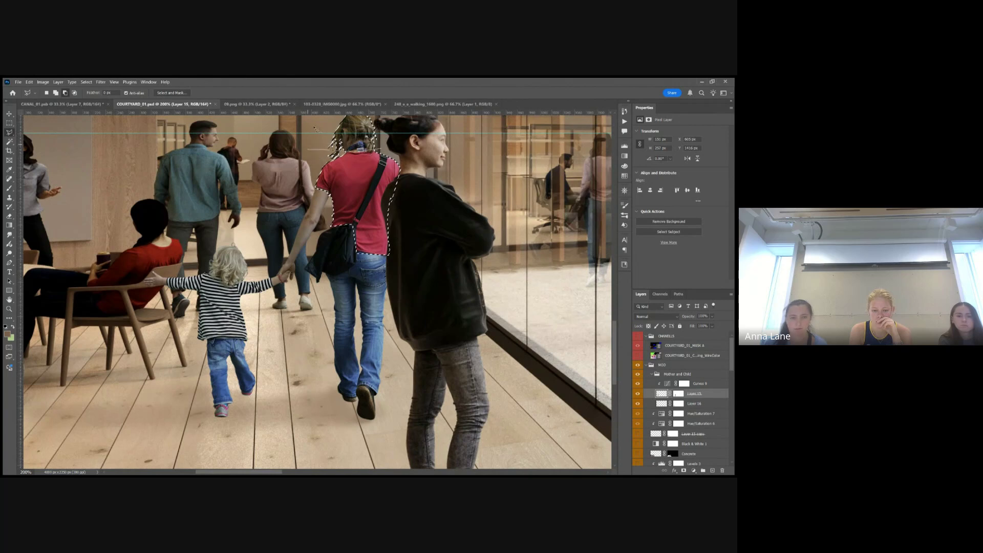
Add a clipped Hue/Saturation adjustment masked to the mother's top, shift the reds' hue and lower their saturation to about -47
scroll(349, 154, up, 2)
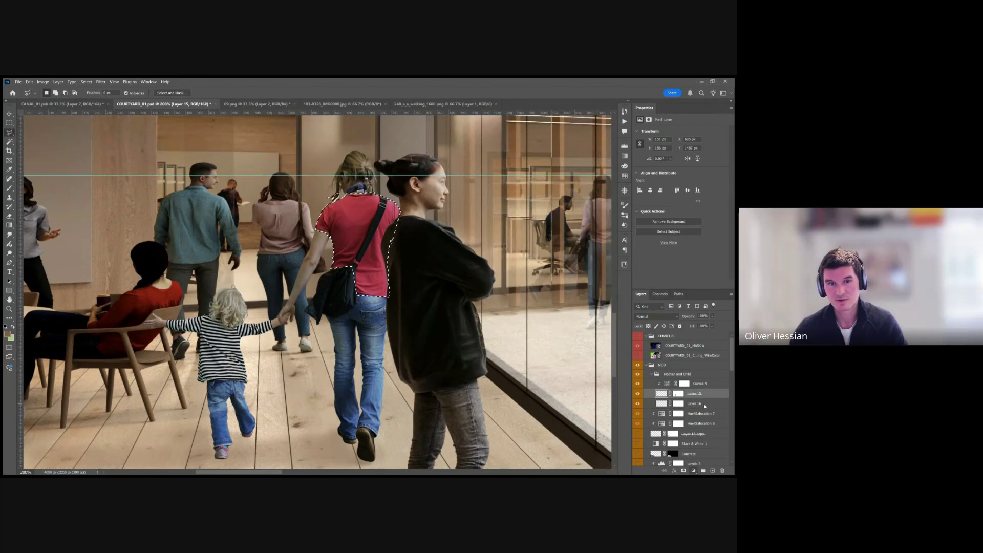
key(ctrl+u)
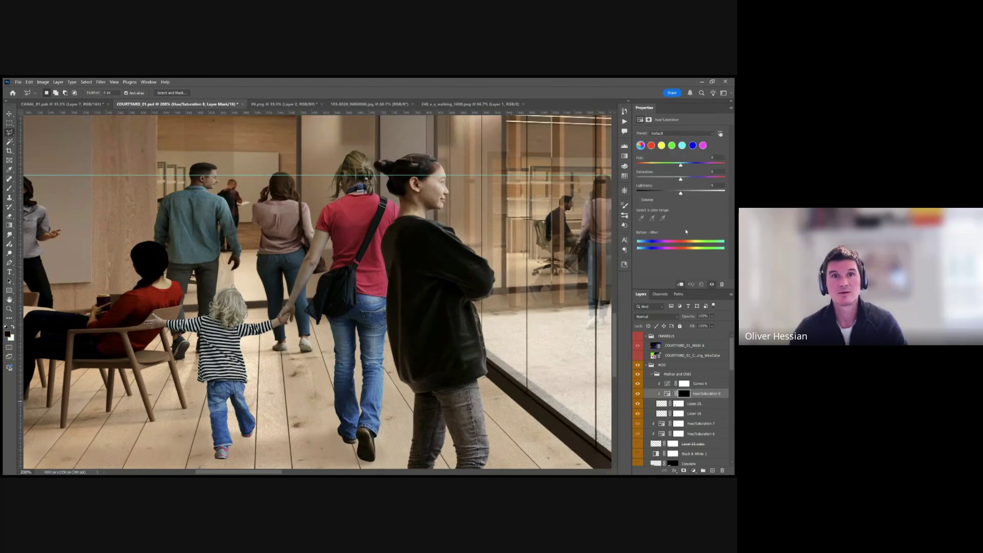
click(652, 147)
mouse_move(680, 179)
mouse_down()
mouse_move(661, 180)
mouse_move(690, 168)
mouse_up()
key(ctrl+minus)
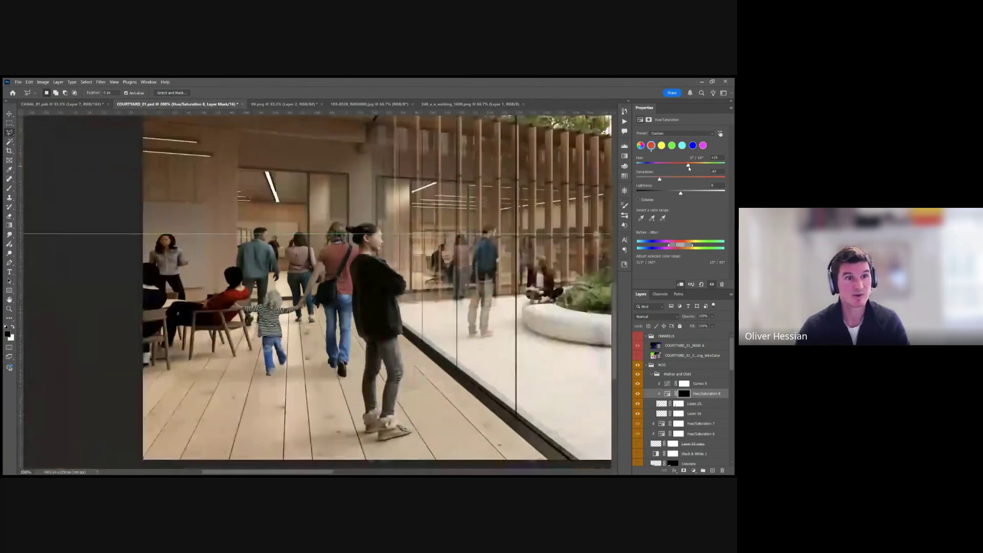
key(ctrl+minus)
key(ctrl+minus)
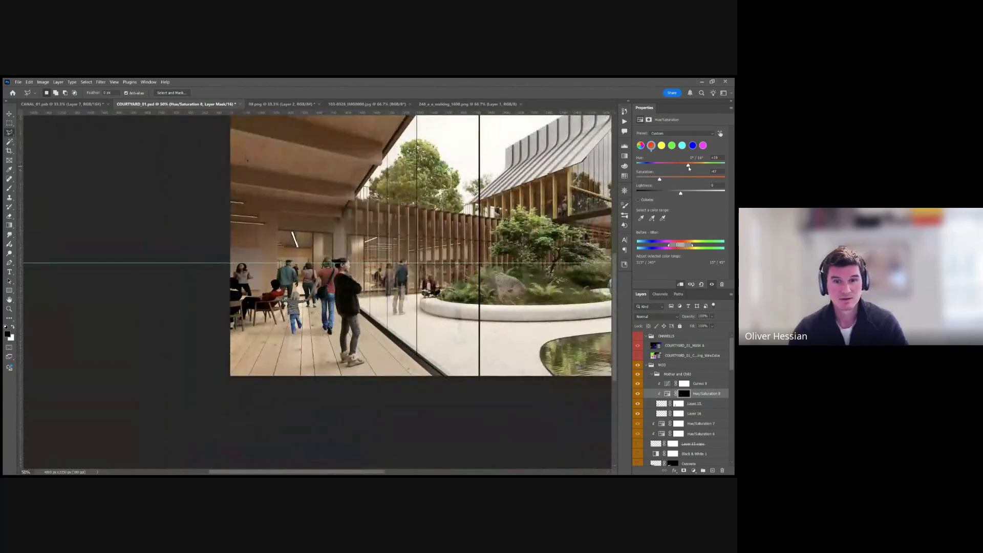
Release the Hue/Saturation and Curves adjustments from the mother and child cutout, and clip them back onto it
alt+click(684, 398)
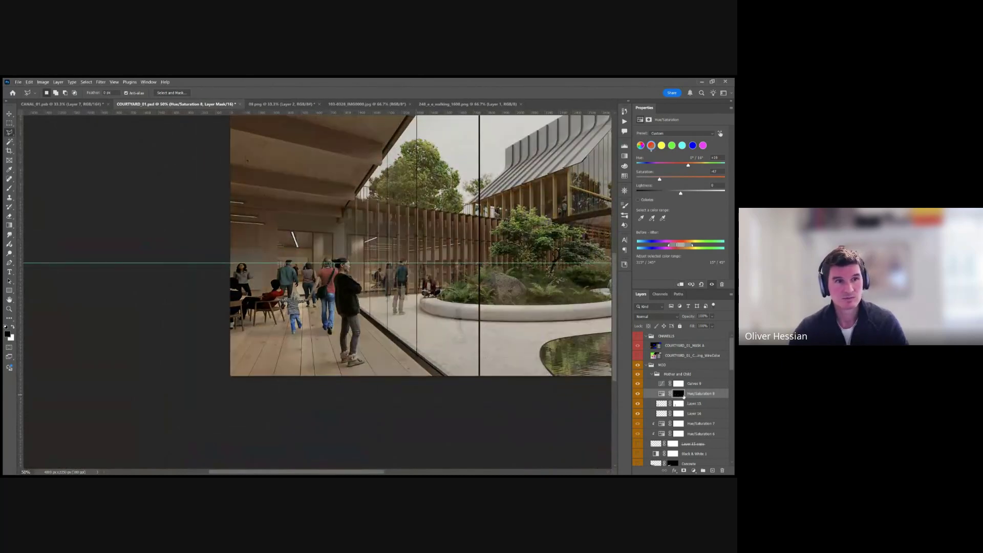
alt+click(678, 393)
alt+click(679, 395)
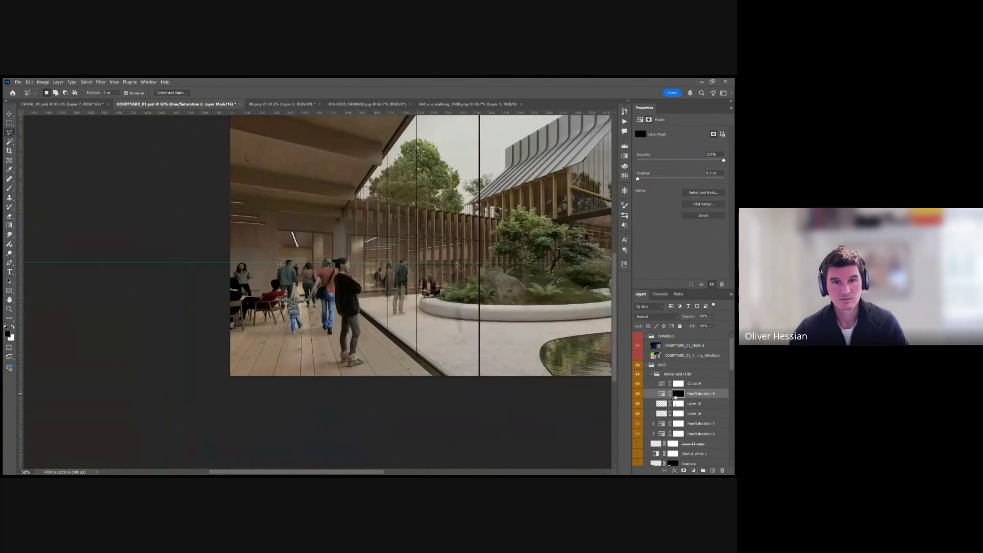
alt+click(675, 397)
click(638, 394)
click(637, 395)
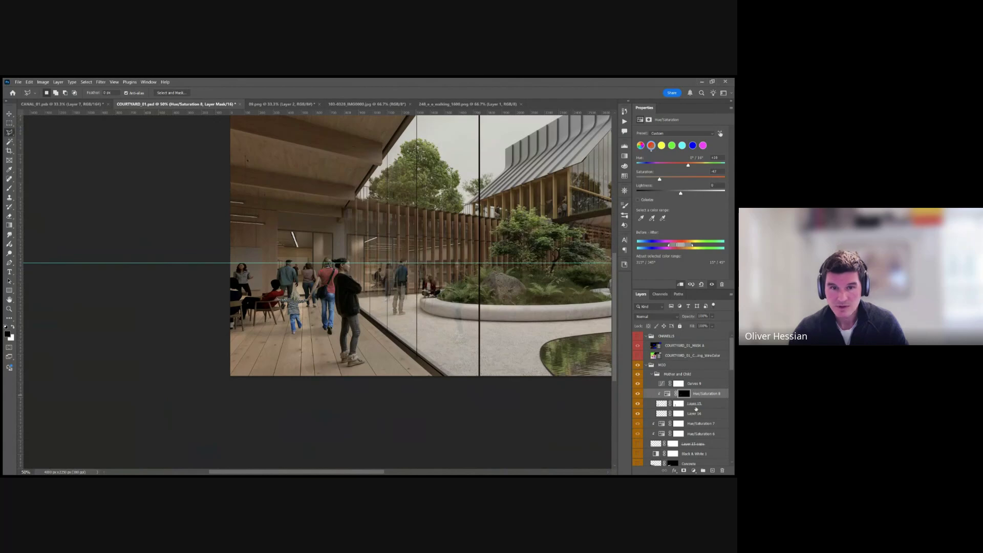
click(700, 384)
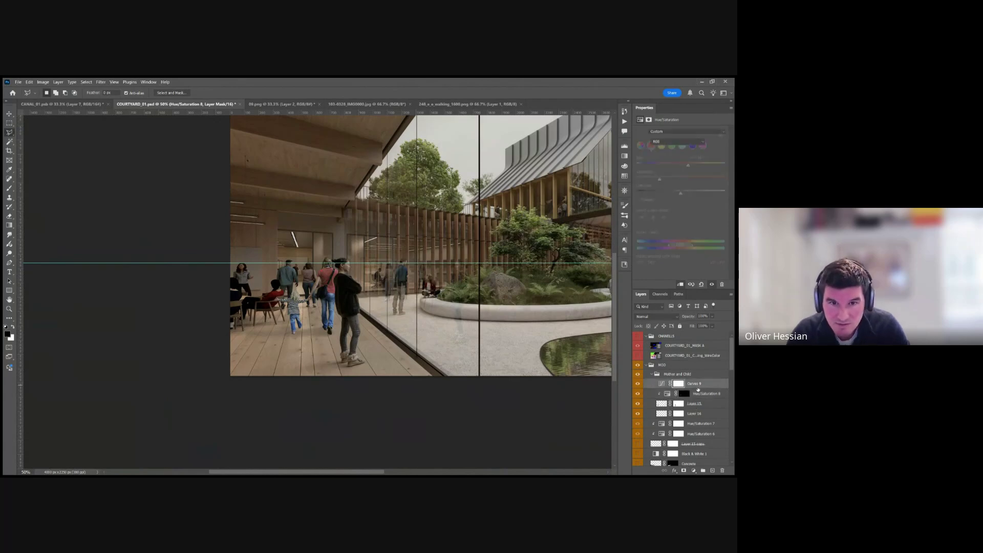
drag(602, 374, 721, 342)
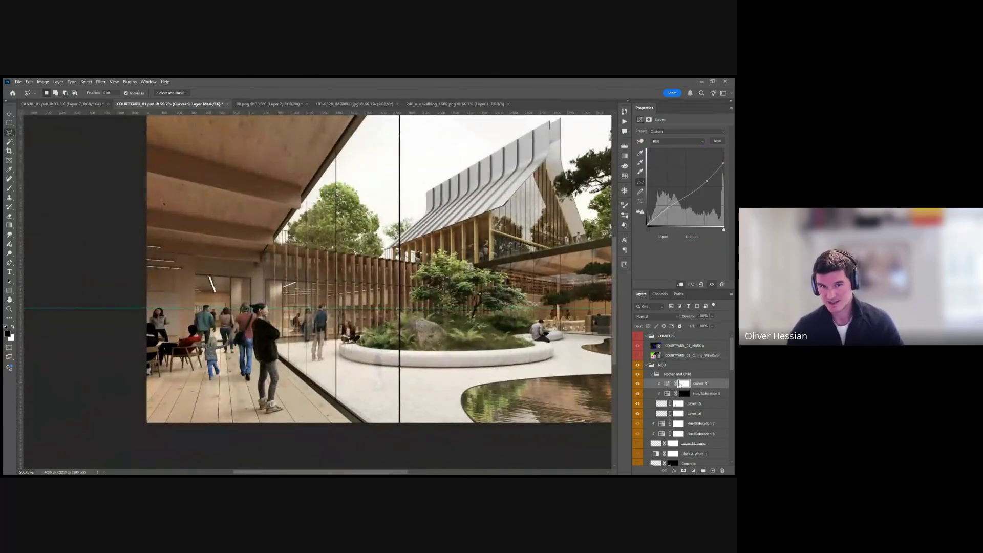
alt+click(703, 388)
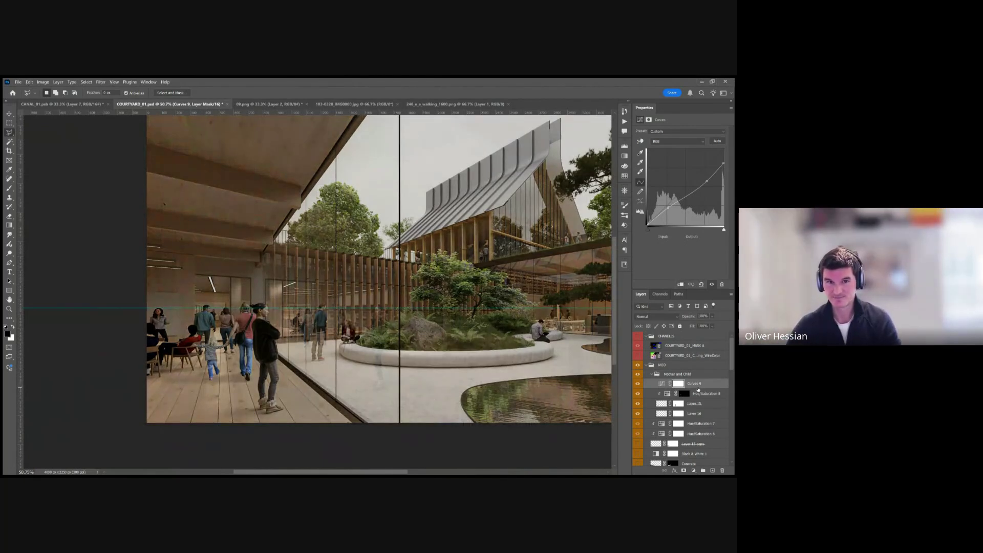
alt+click(698, 388)
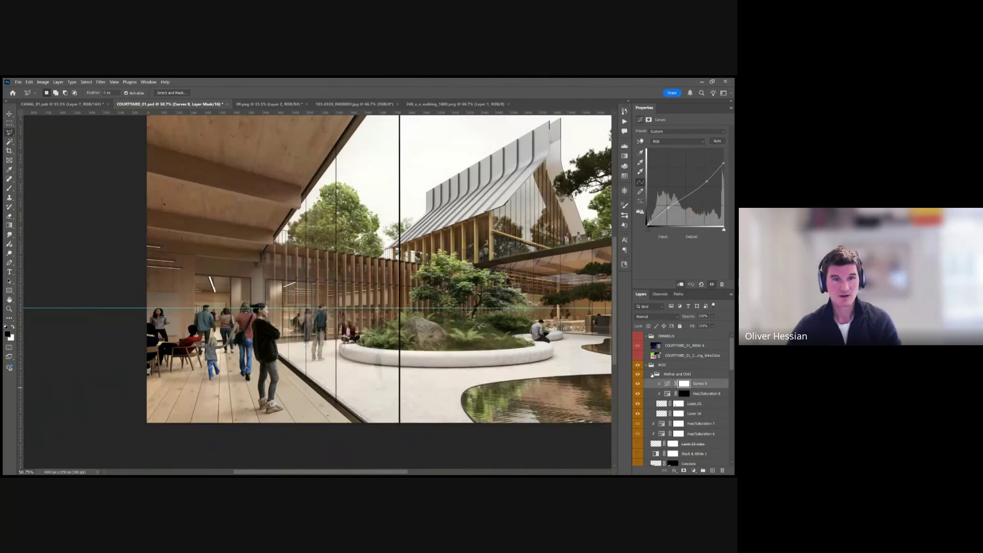
Compare the mother and child with and without their Curves adjustment, and raise the curve's white endpoint and upper point slightly
click(638, 385)
click(639, 384)
click(638, 385)
click(638, 384)
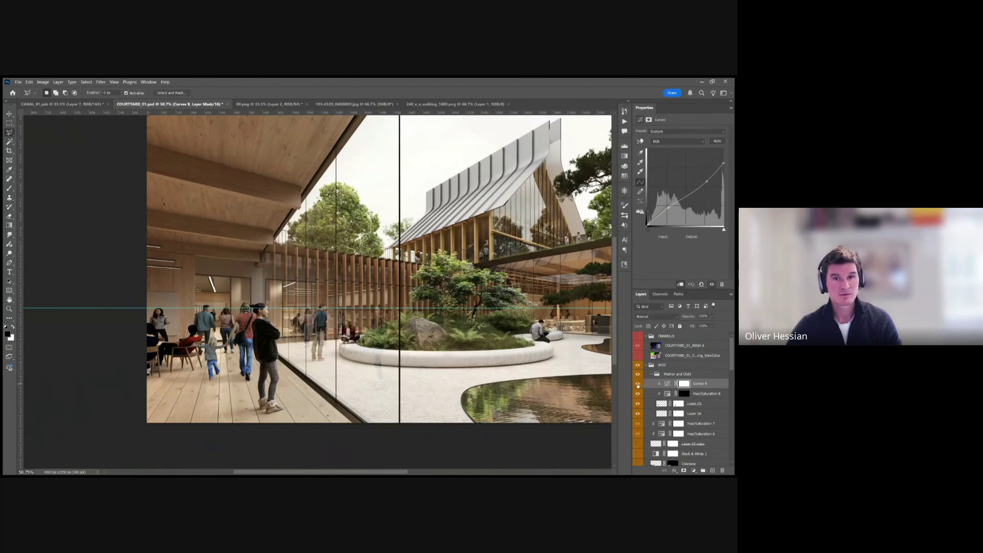
click(667, 384)
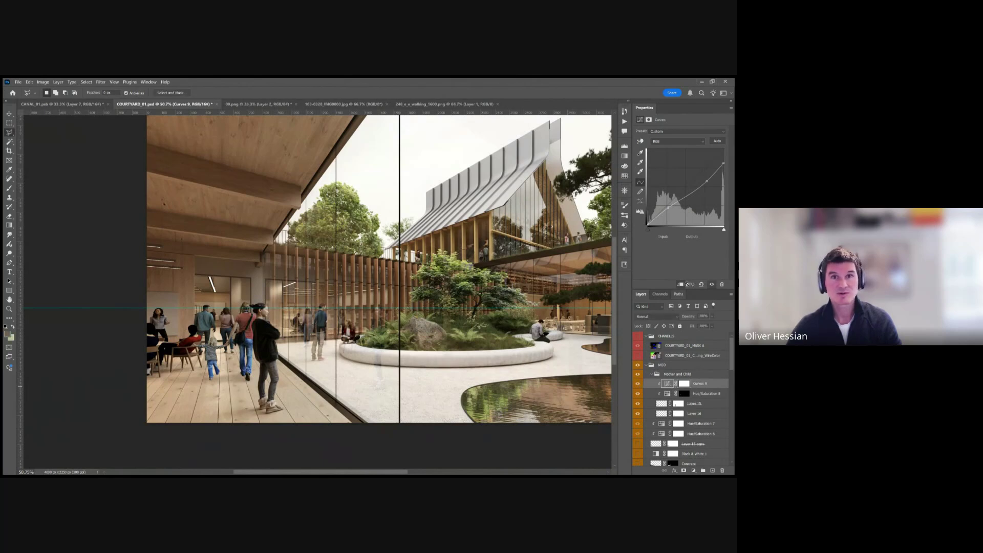
drag(724, 162, 723, 157)
click(706, 177)
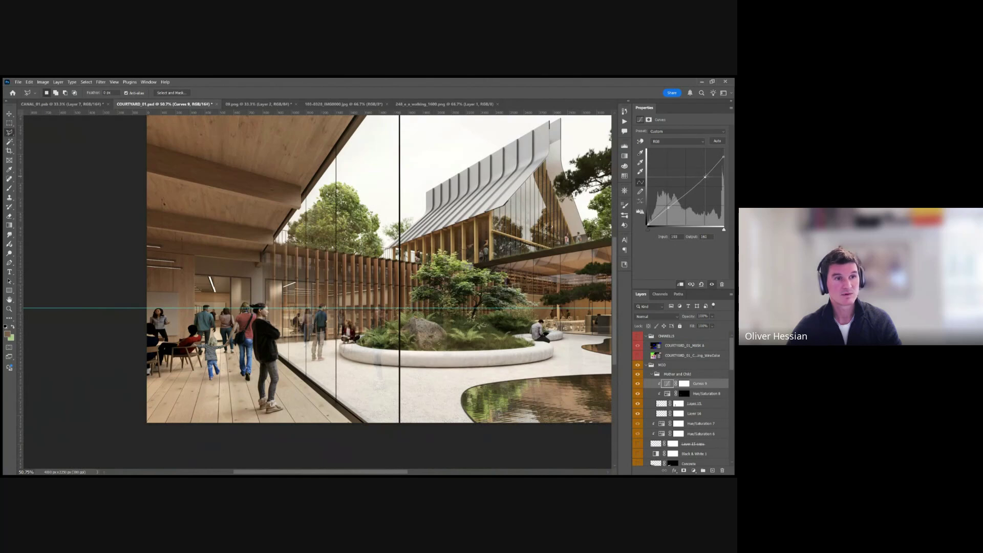
drag(723, 156, 723, 154)
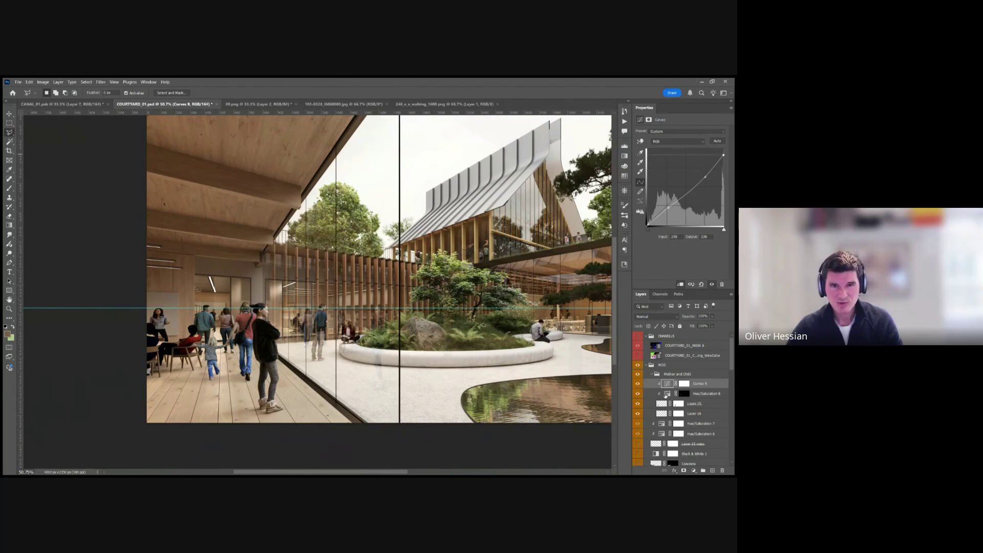
Add a clipped Hue/Saturation adjustment directly above the mother and child cutout, lowering the cyan saturation and the blues to about -44
click(666, 394)
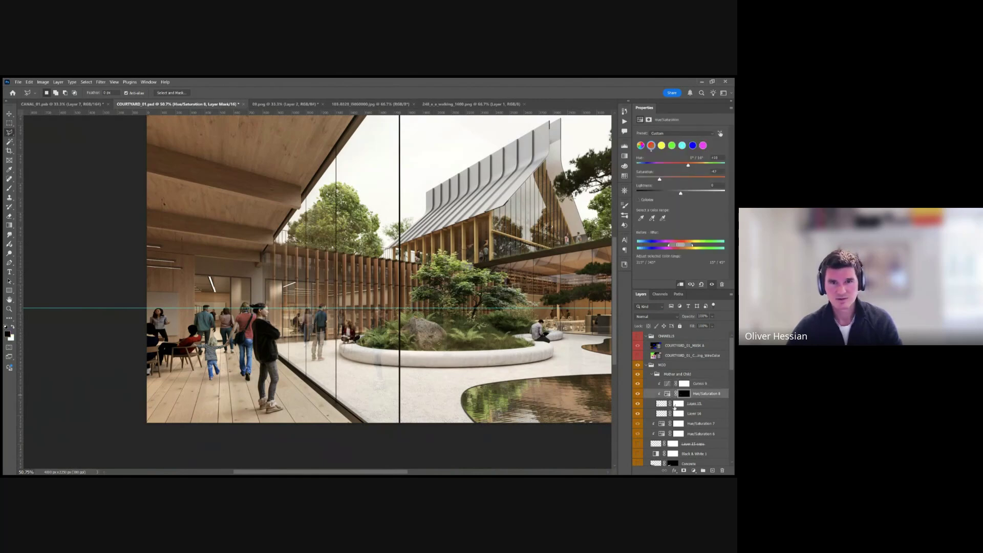
click(674, 405)
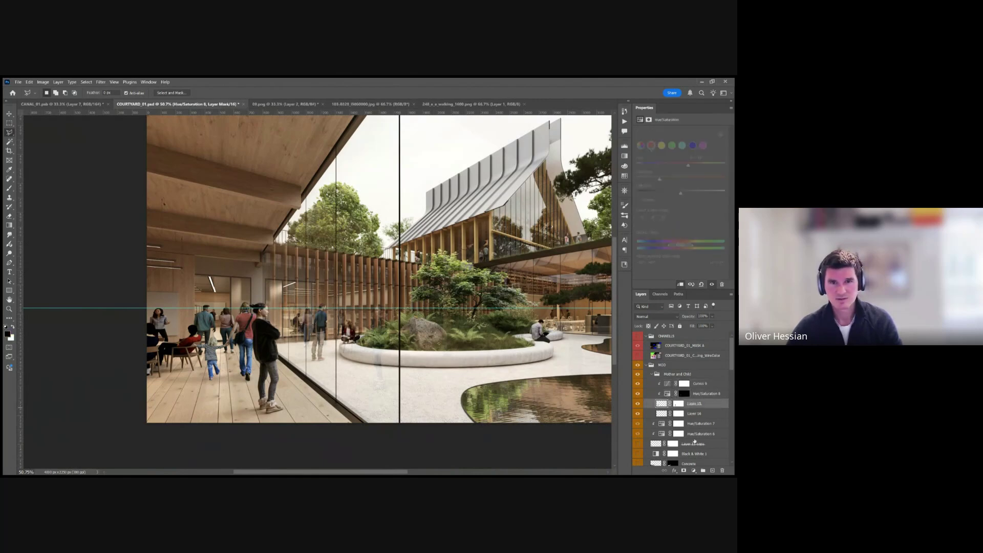
click(705, 405)
click(692, 146)
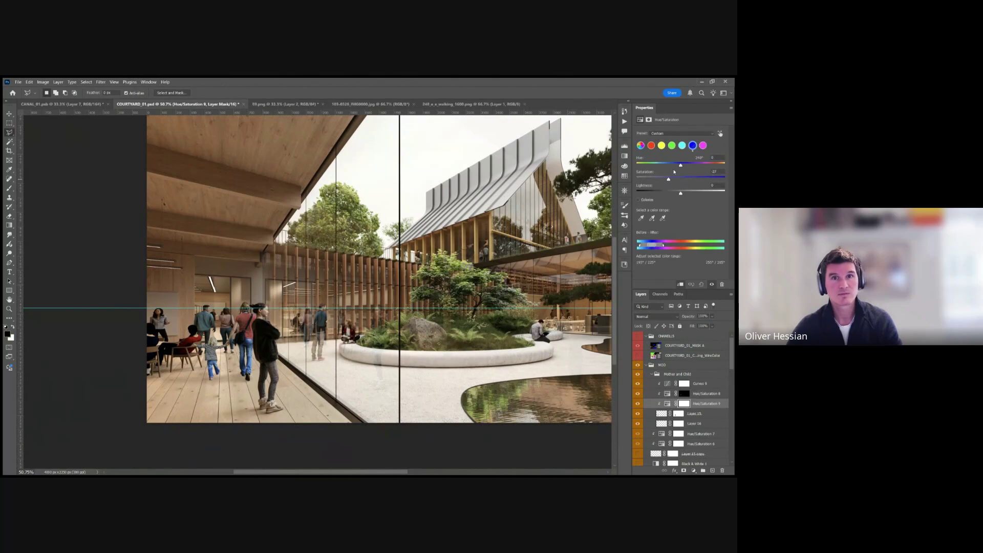
click(682, 146)
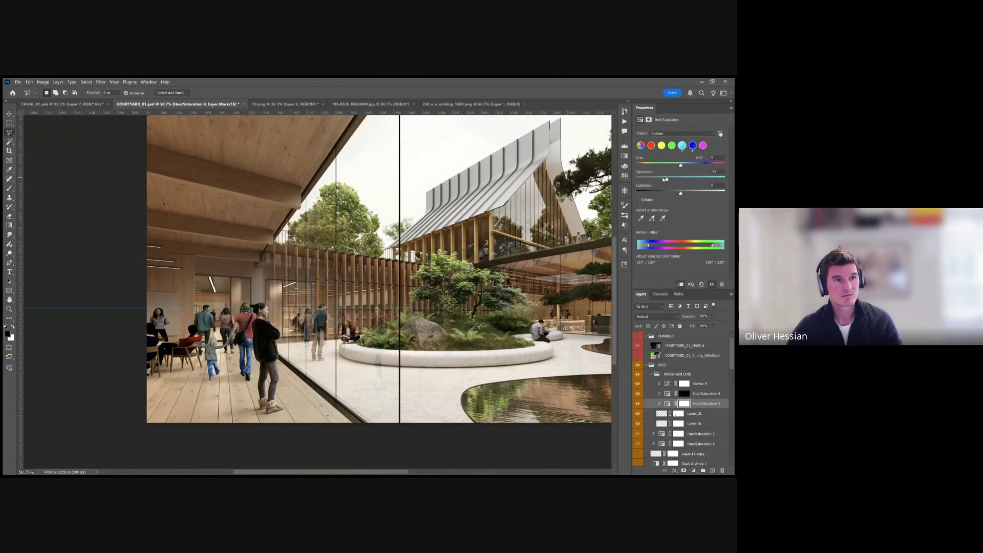
drag(652, 179, 655, 177)
click(692, 146)
drag(658, 180, 660, 178)
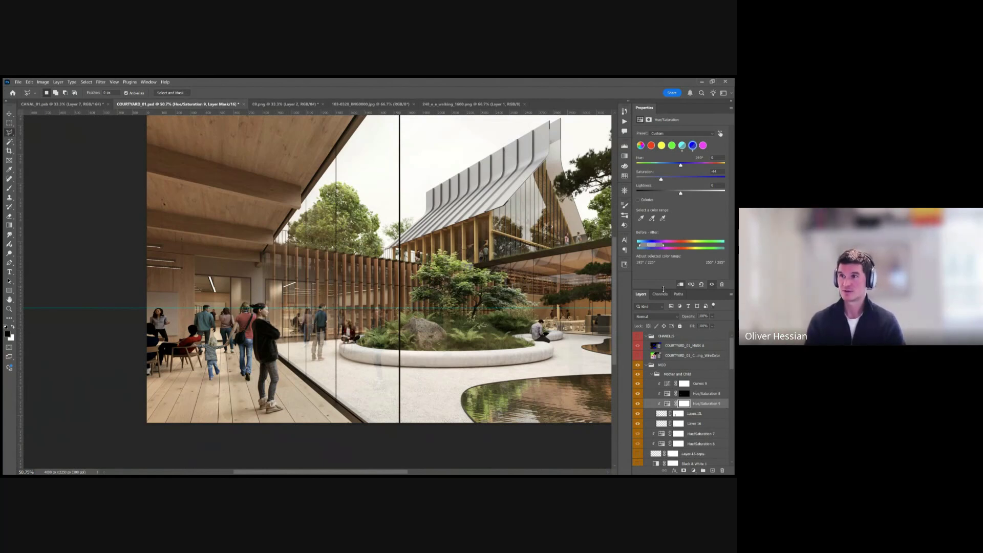
On a new clipped layer above the Curves, brush white highlights and black shading onto the mother and child at 20% opacity
click(697, 383)
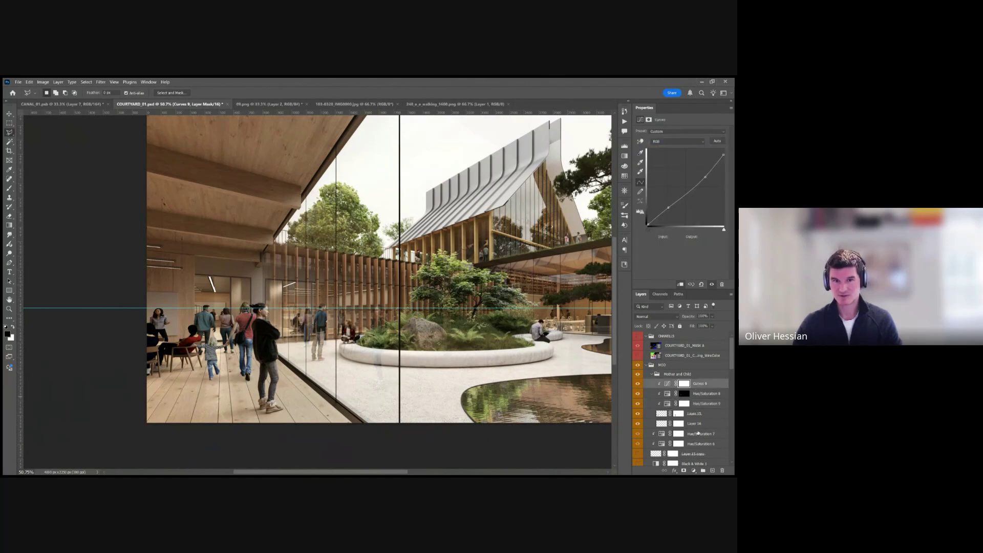
click(712, 470)
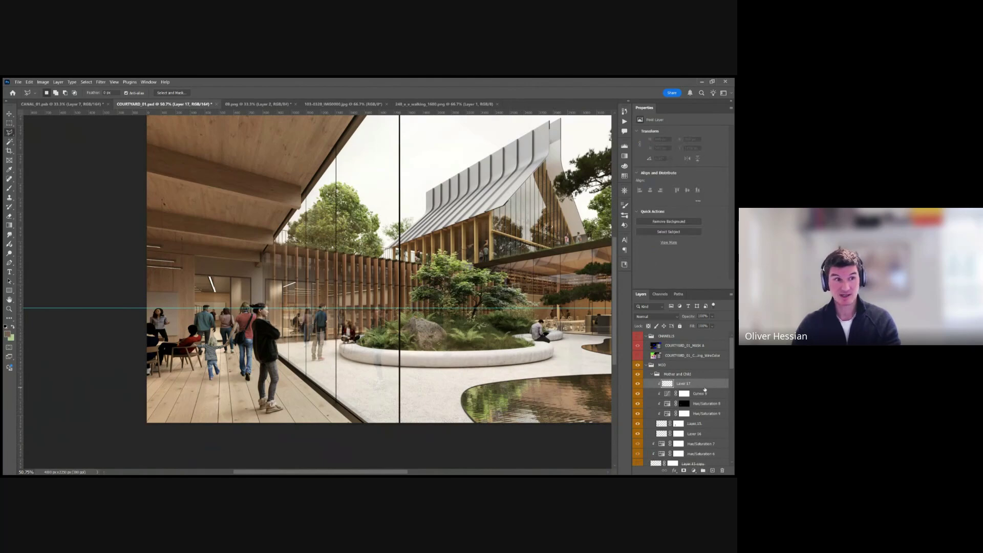
key(b)
click(6, 327)
key(x)
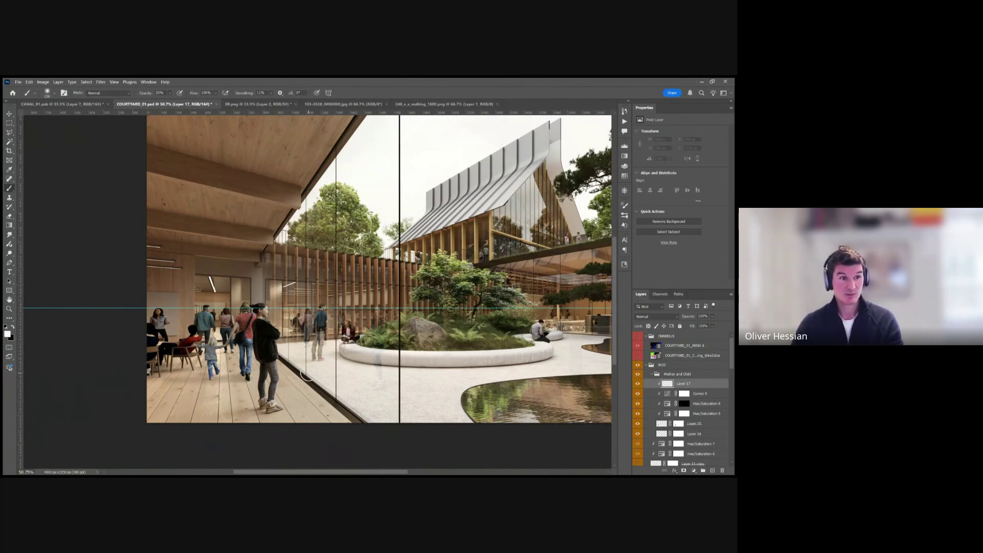
mouse_move(266, 315)
mouse_down()
mouse_move(255, 320)
mouse_move(251, 312)
mouse_up()
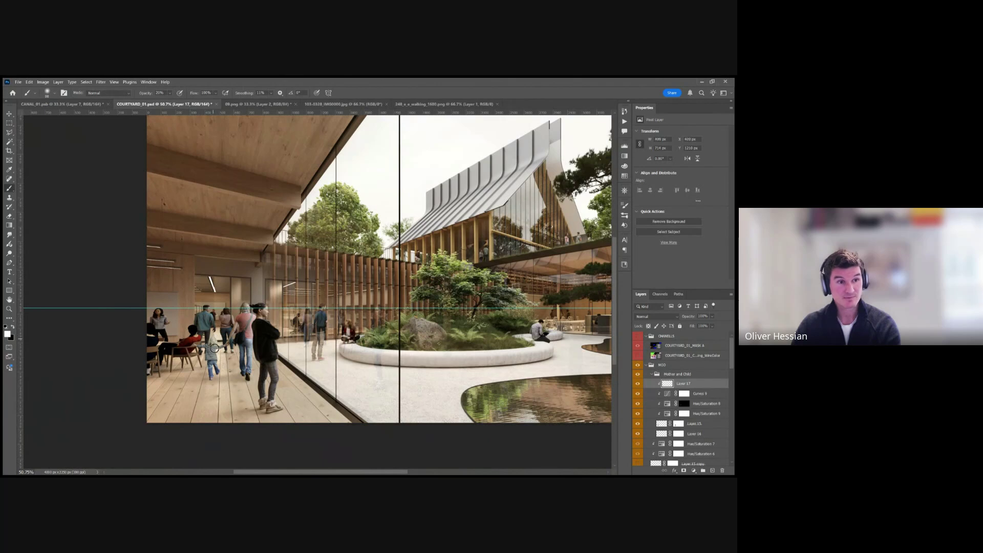
key(x)
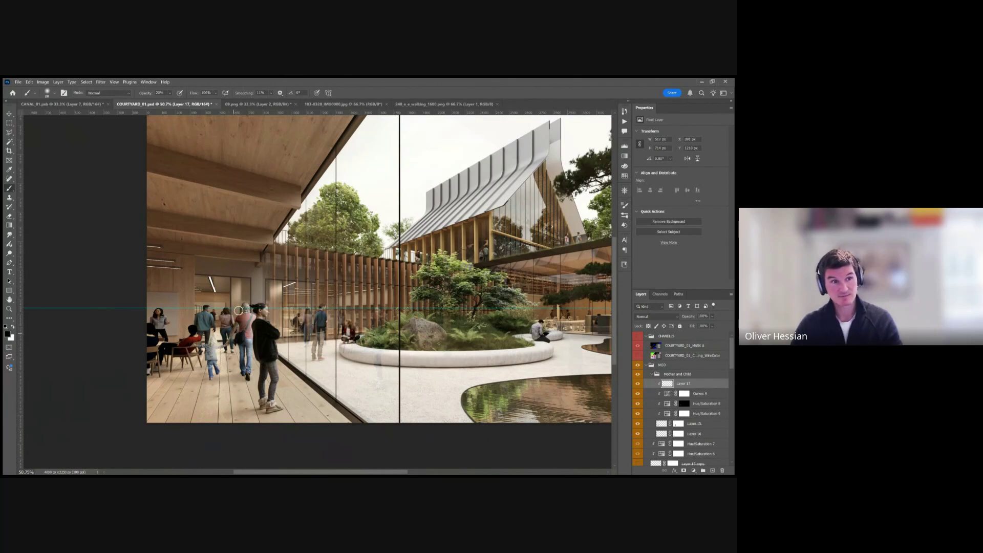
mouse_move(238, 363)
mouse_down()
mouse_move(190, 346)
mouse_move(206, 363)
mouse_move(207, 342)
mouse_move(230, 331)
mouse_move(235, 360)
mouse_up()
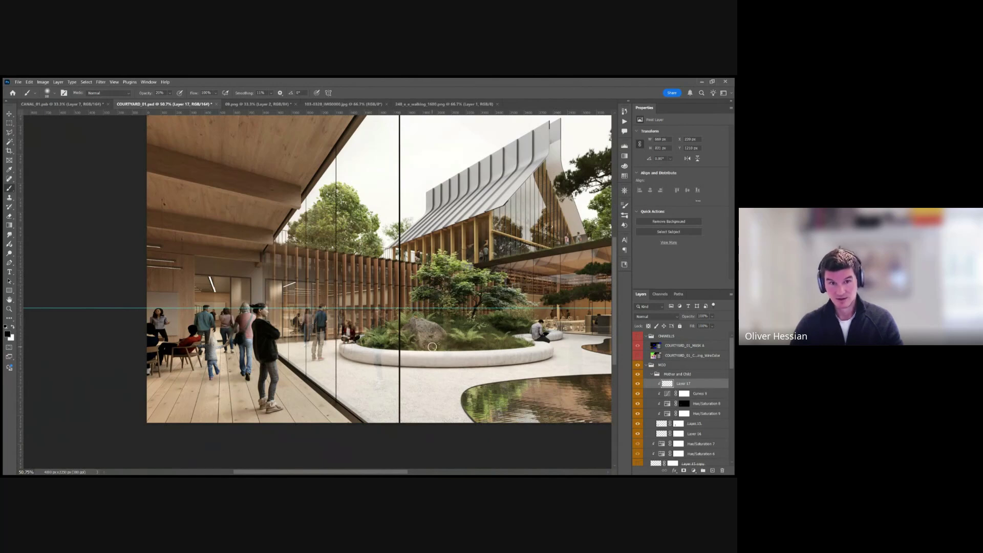
Blend the painted highlight and shading layer in Soft Light mode and set its fill to 57%
key(v)
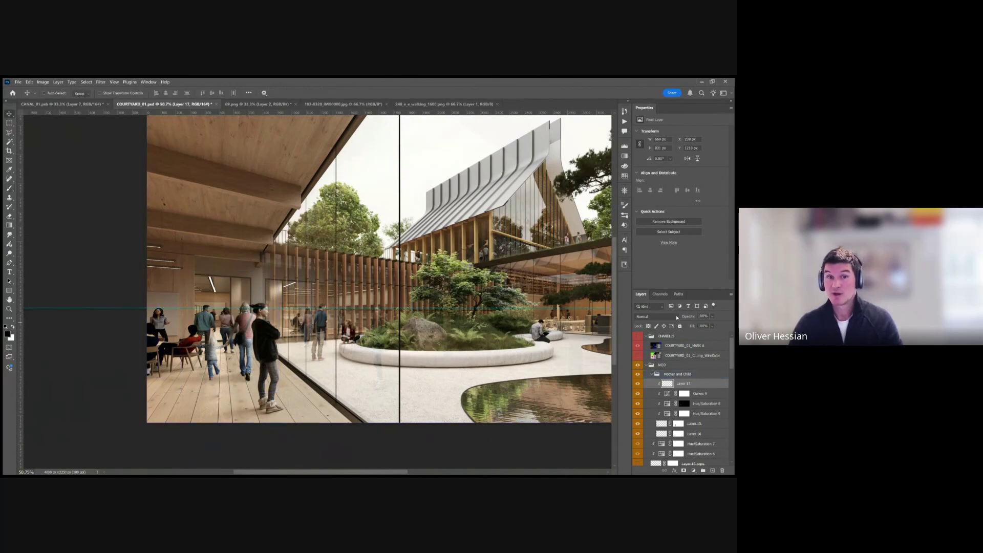
click(677, 318)
click(649, 374)
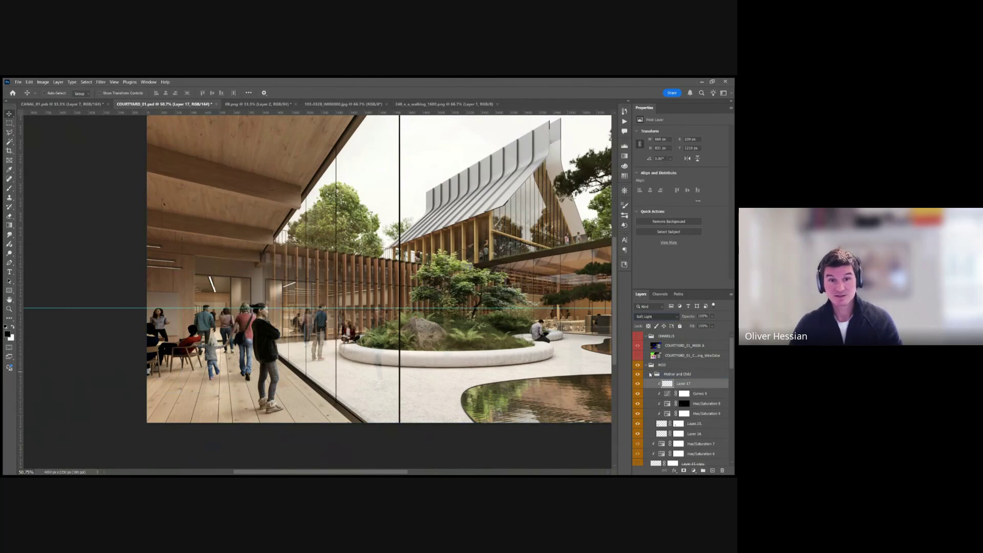
click(643, 390)
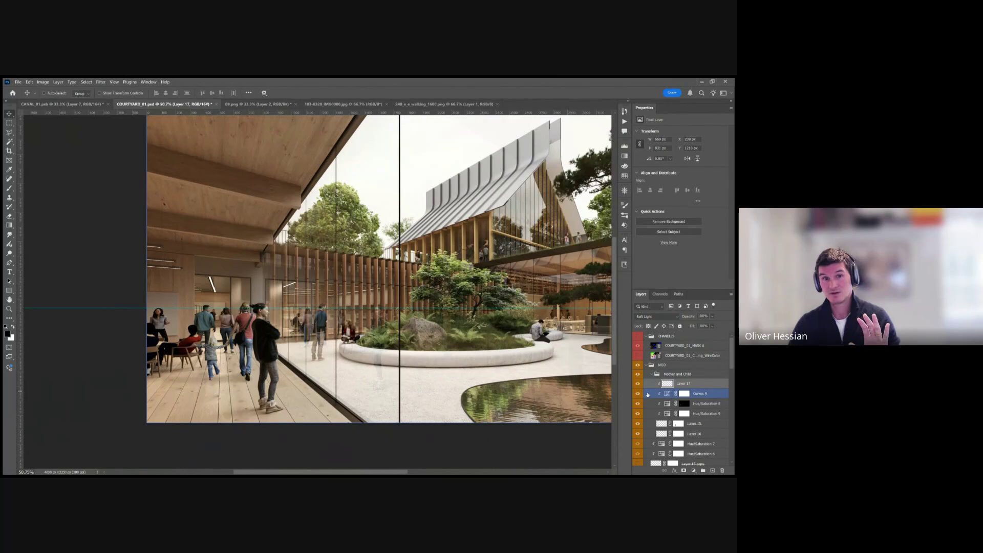
click(640, 385)
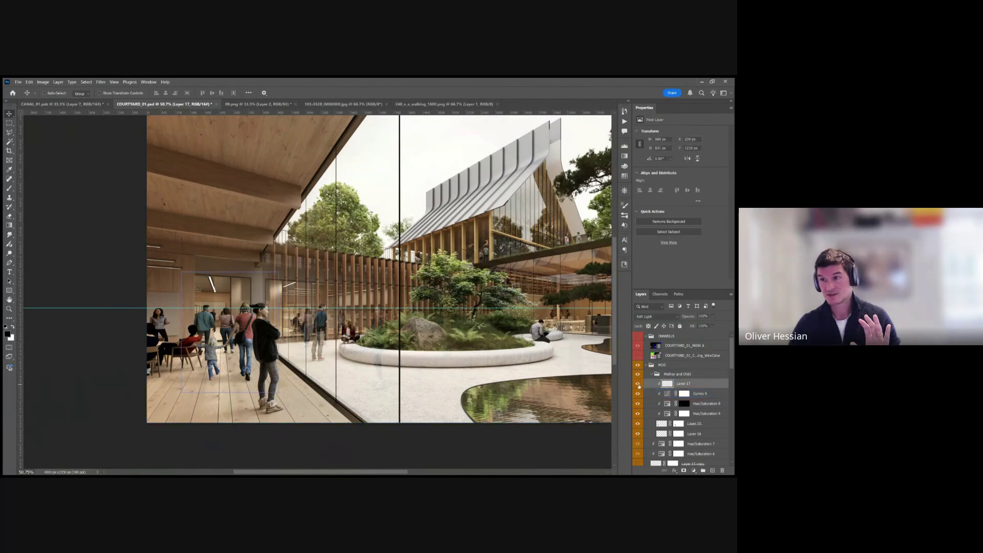
click(639, 386)
click(638, 384)
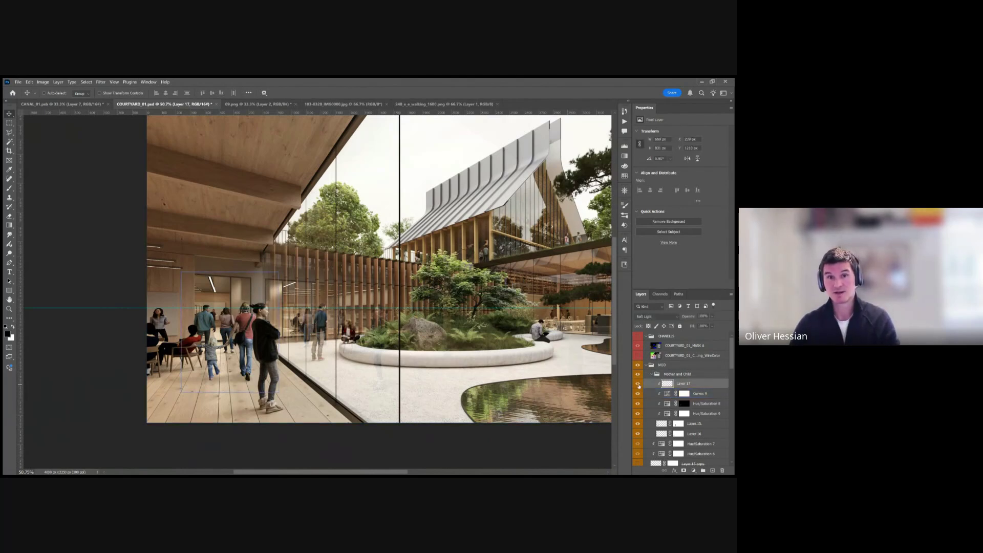
key(shift+5)
key(shift+7)
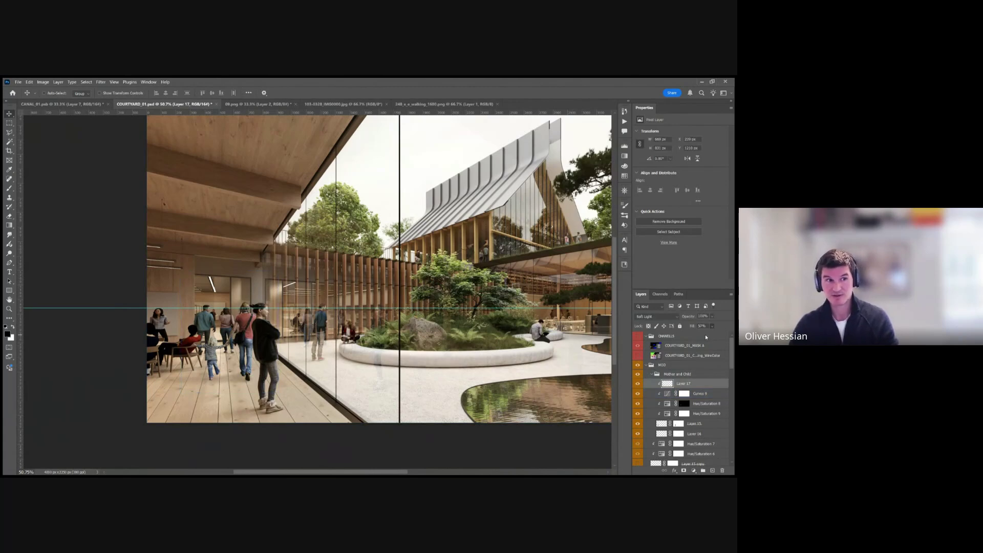